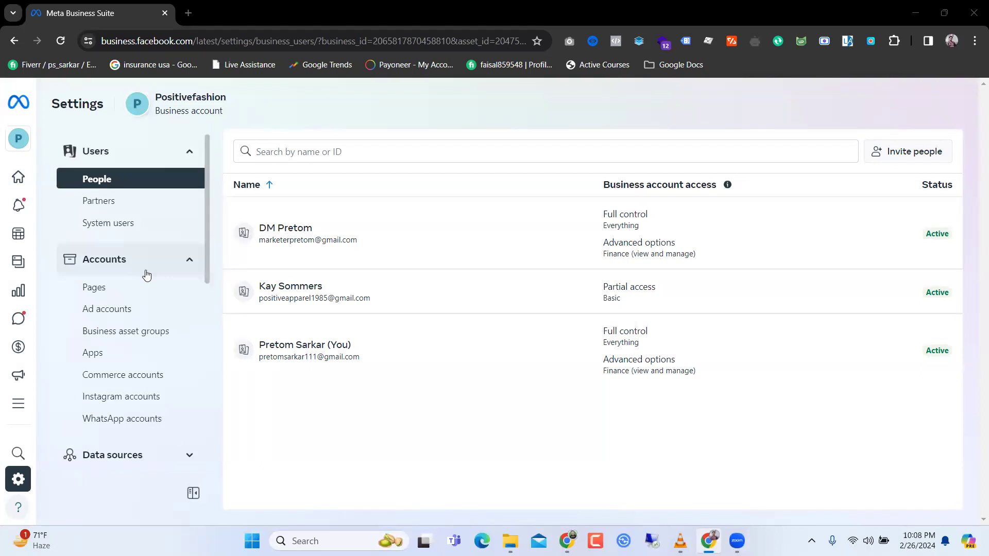
Open the full Business settings for Positivefashion and go to the Pages list under Accounts
{"action": "scroll", "coordinate": [147, 275], "scroll_direction": "down", "scroll_amount": 9}
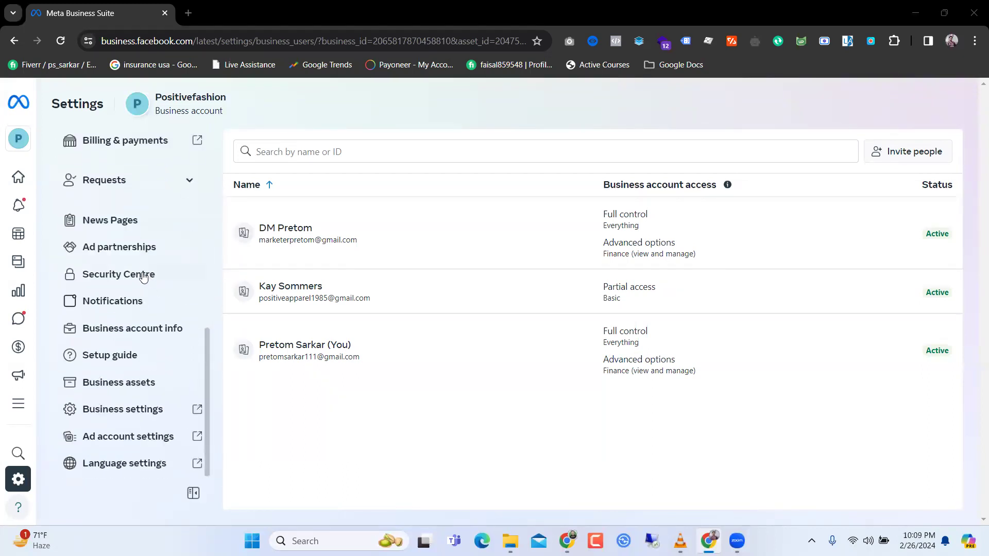
{"action": "left_click", "coordinate": [125, 410]}
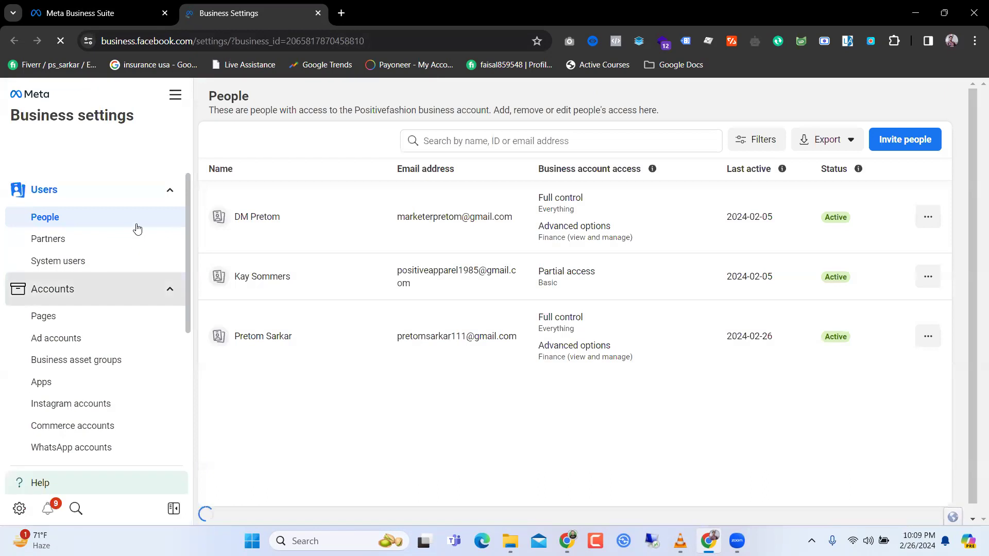
{"action": "scroll", "coordinate": [137, 228], "scroll_direction": "down", "scroll_amount": 10}
{"action": "scroll", "coordinate": [139, 224], "scroll_direction": "up", "scroll_amount": 8}
{"action": "scroll", "coordinate": [118, 247], "scroll_direction": "down", "scroll_amount": 5}
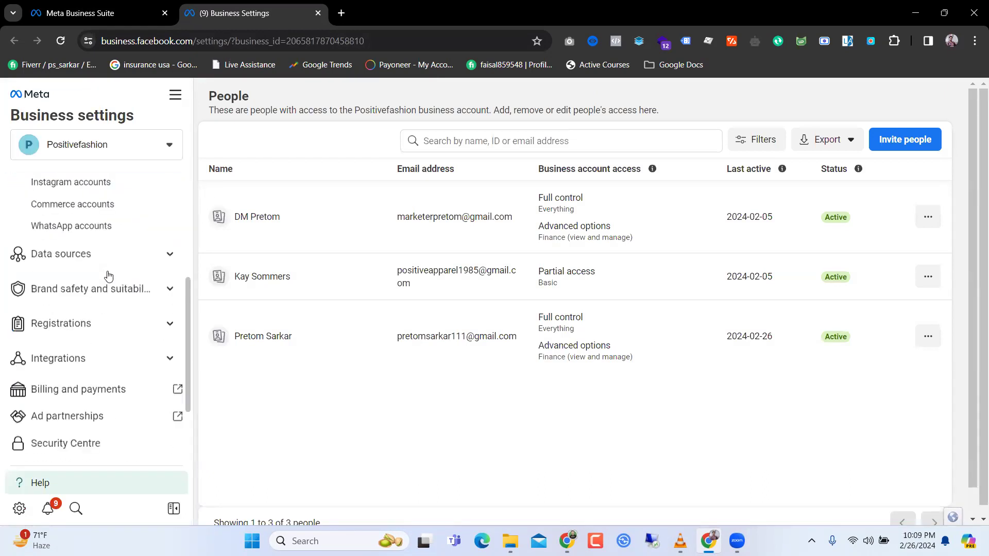
{"action": "scroll", "coordinate": [106, 275], "scroll_direction": "up", "scroll_amount": 2}
{"action": "scroll", "coordinate": [95, 179], "scroll_direction": "up", "scroll_amount": 3}
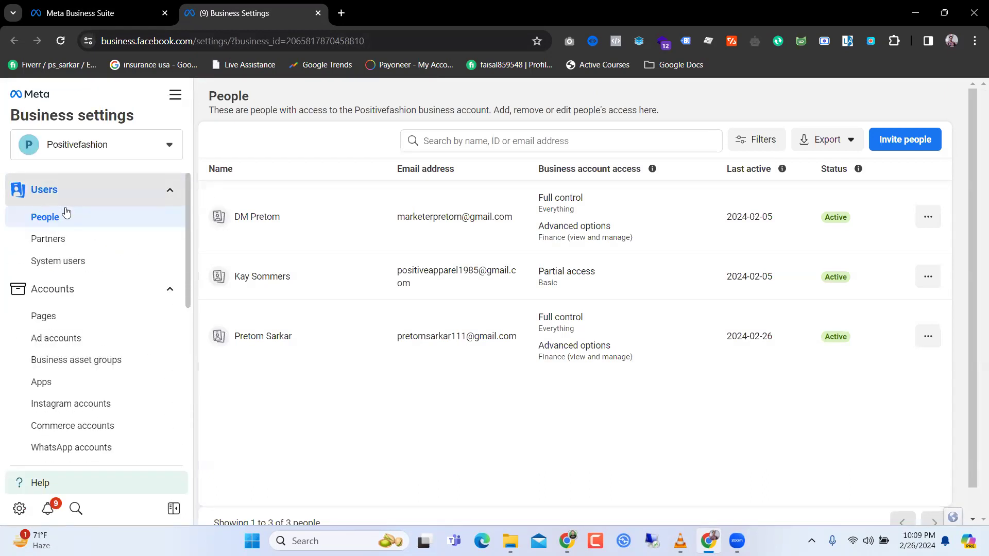
{"action": "left_click", "coordinate": [92, 322]}
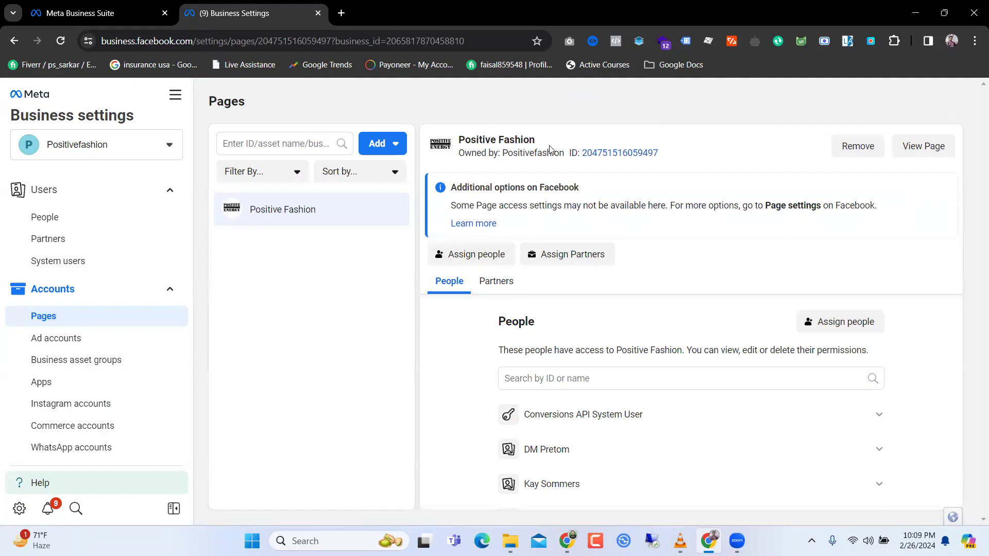
View the Positive Fashion Page on Facebook and open the positivefashion.net website linked in its details
{"action": "left_click", "coordinate": [923, 146]}
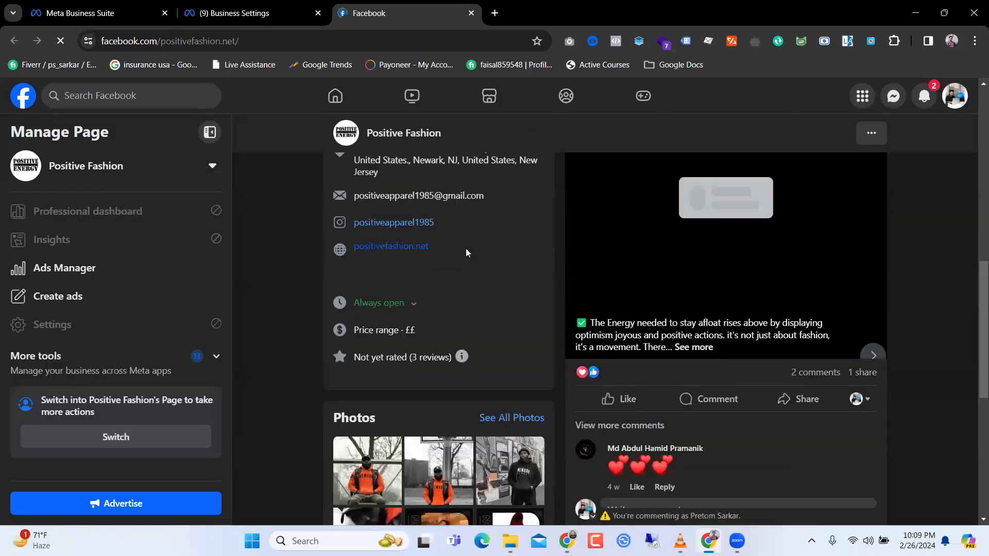
{"action": "scroll", "coordinate": [467, 251], "scroll_direction": "down", "scroll_amount": 6}
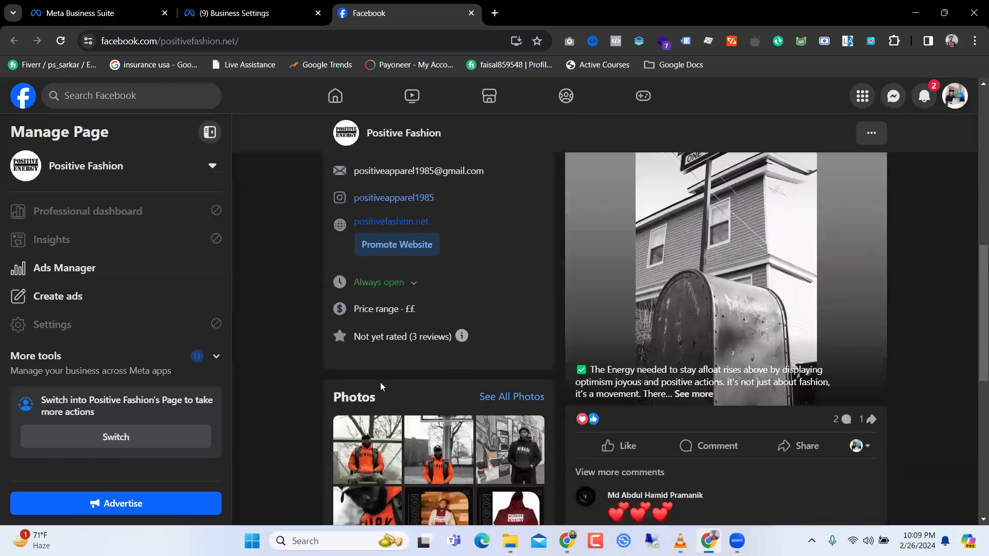
{"action": "left_click", "coordinate": [390, 221]}
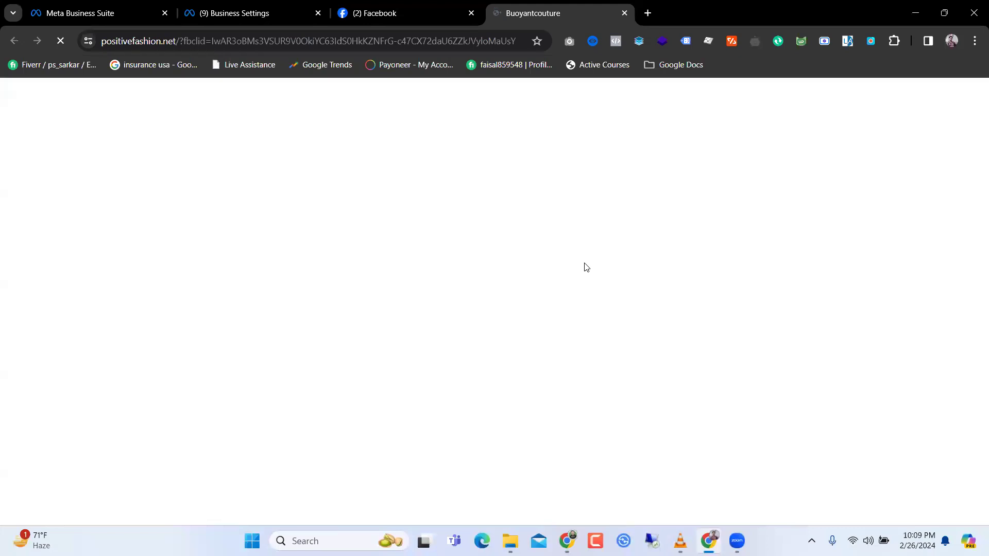
Look over the store's home page and dismiss the sign-up pop-up
{"action": "scroll", "coordinate": [584, 264], "scroll_direction": "down", "scroll_amount": 10}
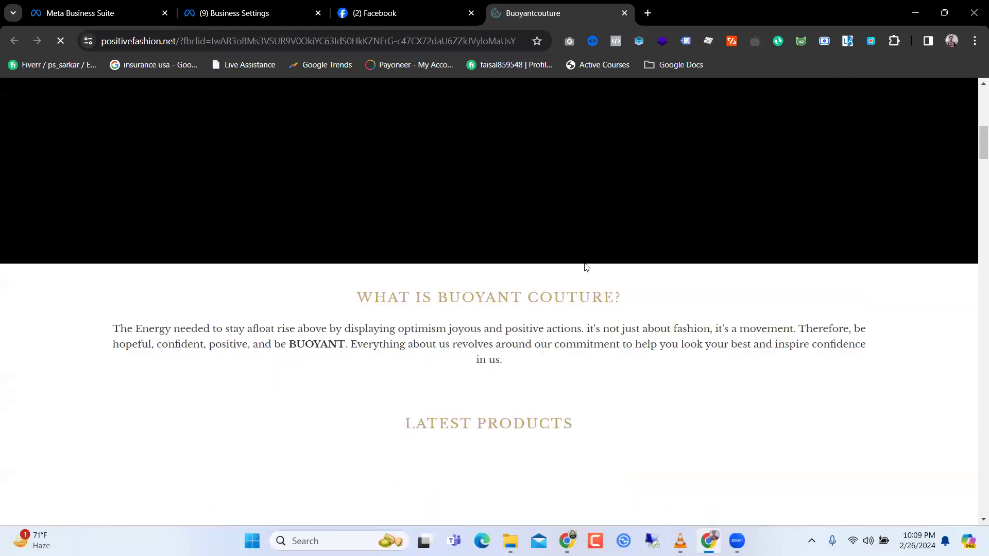
{"action": "scroll", "coordinate": [590, 273], "scroll_direction": "up", "scroll_amount": 10}
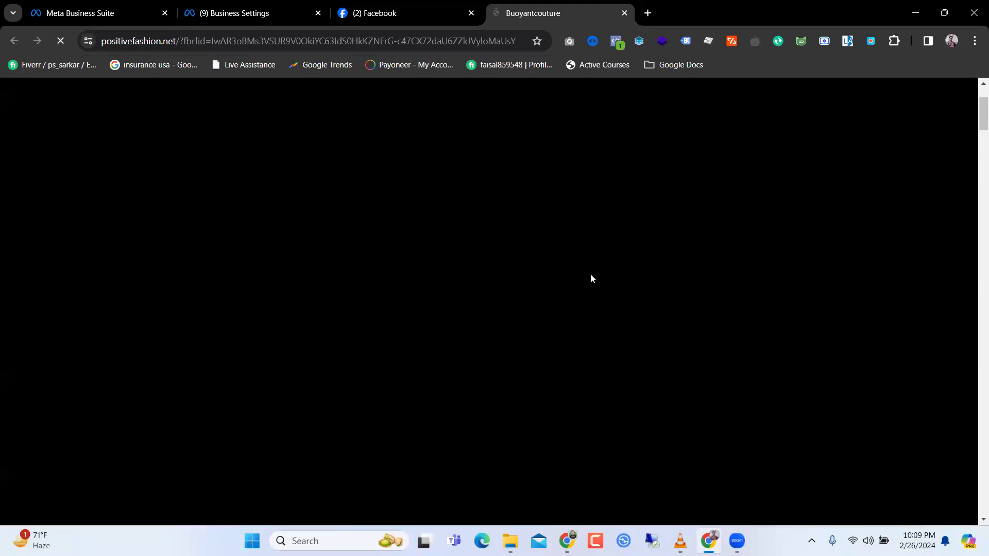
{"action": "scroll", "coordinate": [592, 299], "scroll_direction": "up", "scroll_amount": 1}
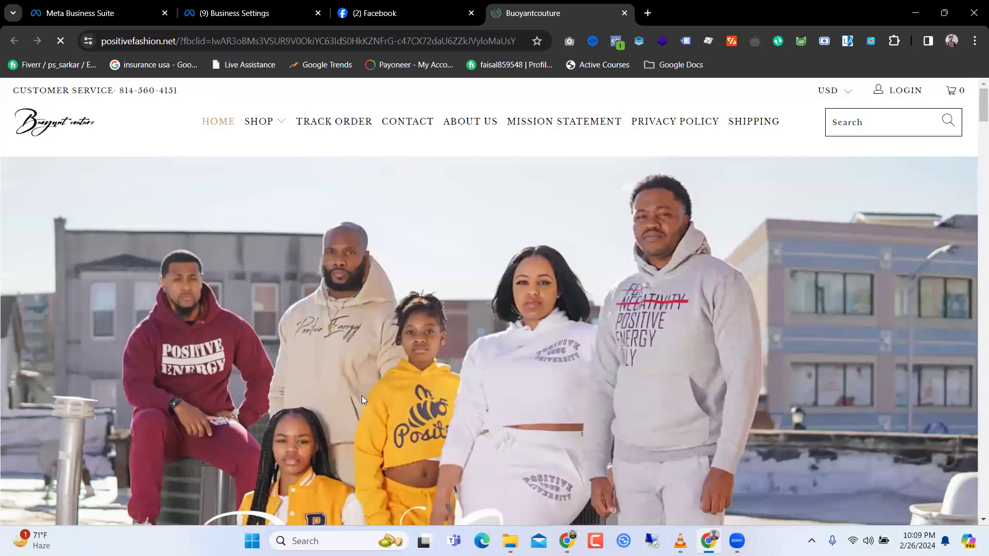
{"action": "scroll", "coordinate": [552, 268], "scroll_direction": "down", "scroll_amount": 8}
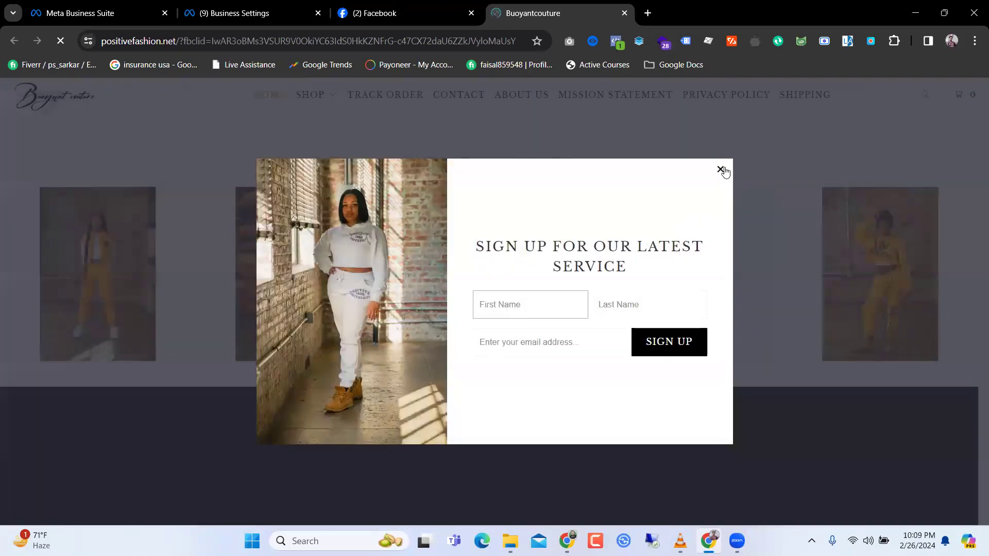
{"action": "left_click", "coordinate": [720, 170]}
{"action": "scroll", "coordinate": [601, 313], "scroll_direction": "up", "scroll_amount": 8}
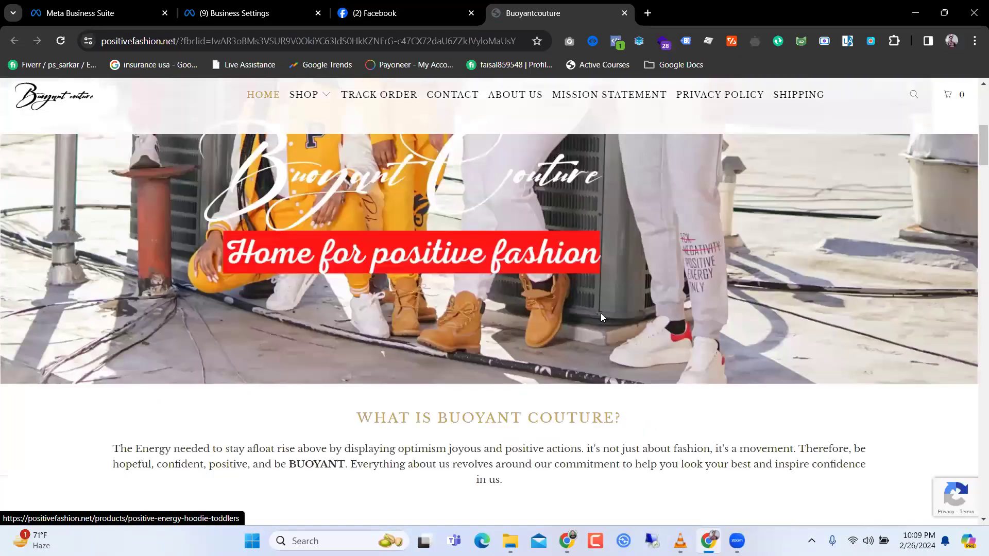
Examine the store home page's banner, the "What is Buoyant Couture?" text and the Latest Products section
{"action": "scroll", "coordinate": [600, 315], "scroll_direction": "down", "scroll_amount": 9}
{"action": "scroll", "coordinate": [530, 380], "scroll_direction": "up", "scroll_amount": 1}
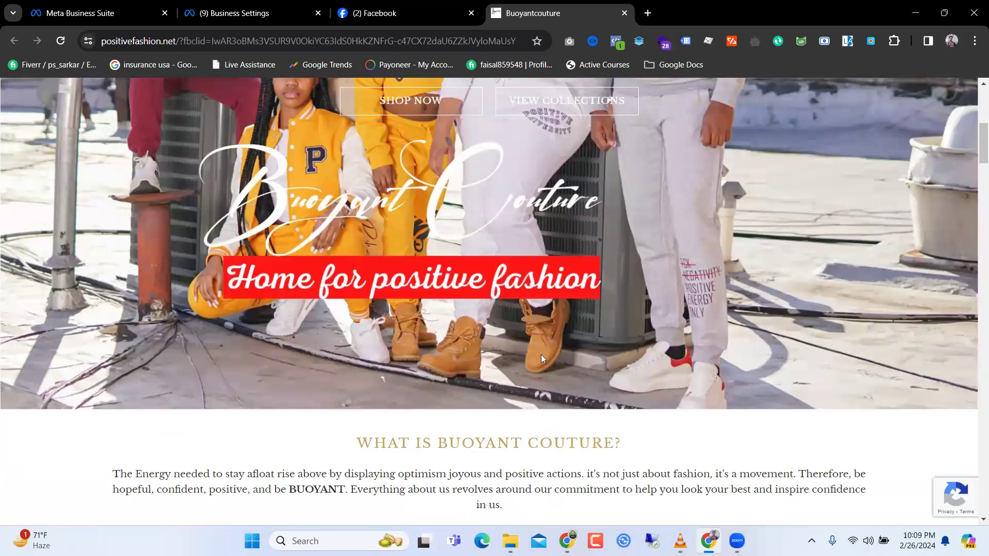
{"action": "scroll", "coordinate": [546, 350], "scroll_direction": "up", "scroll_amount": 7}
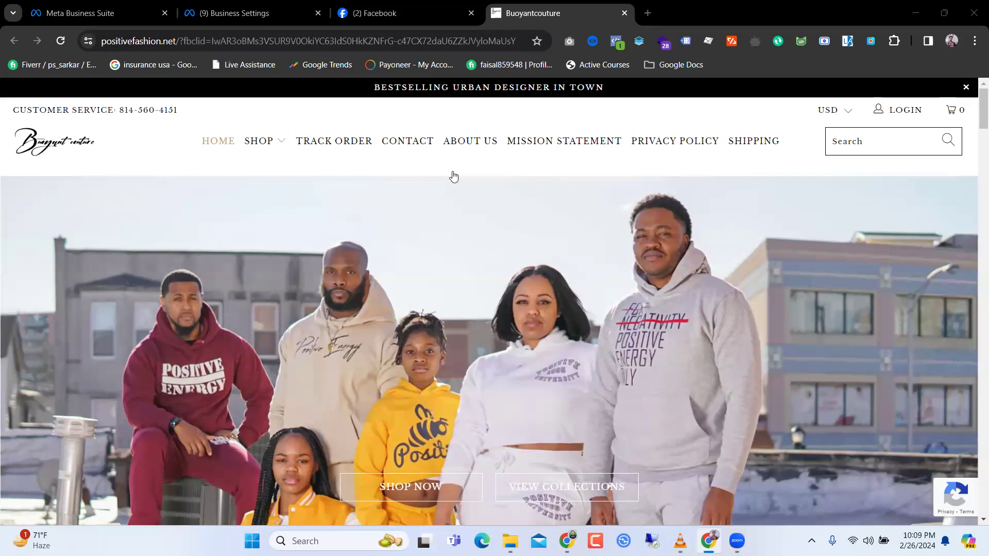
{"action": "scroll", "coordinate": [501, 271], "scroll_direction": "down", "scroll_amount": 7}
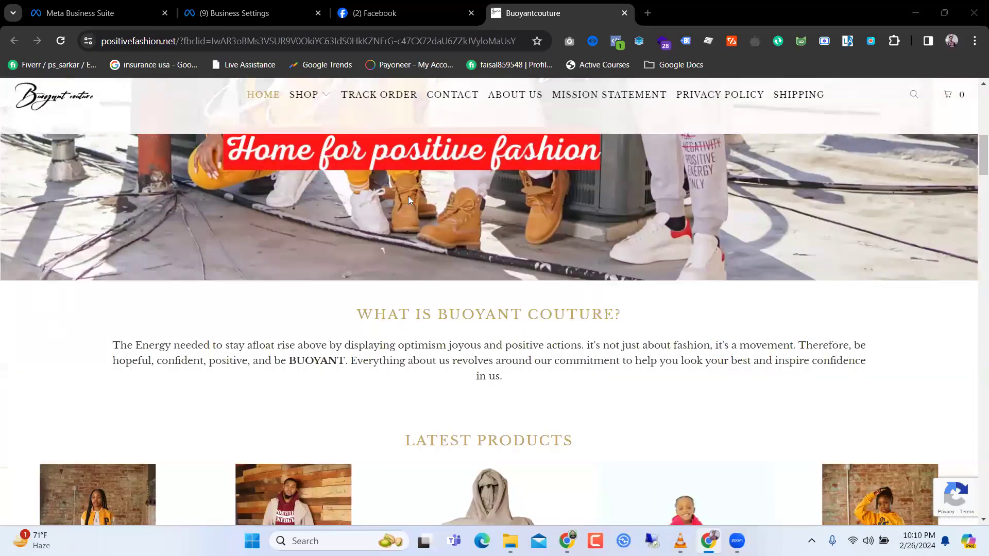
{"action": "scroll", "coordinate": [338, 294], "scroll_direction": "down", "scroll_amount": 3}
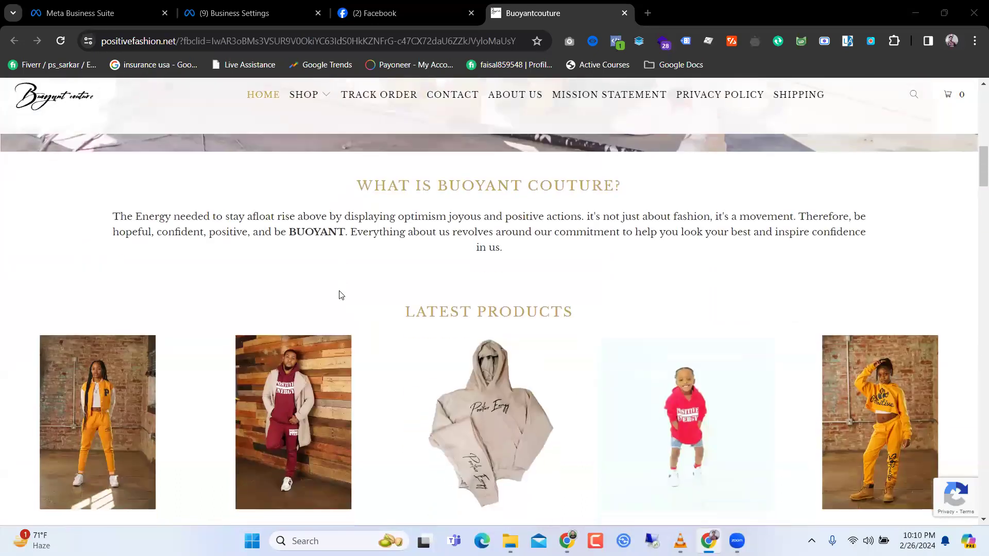
{"action": "scroll", "coordinate": [339, 294], "scroll_direction": "down", "scroll_amount": 5}
{"action": "scroll", "coordinate": [339, 294], "scroll_direction": "up", "scroll_amount": 15}
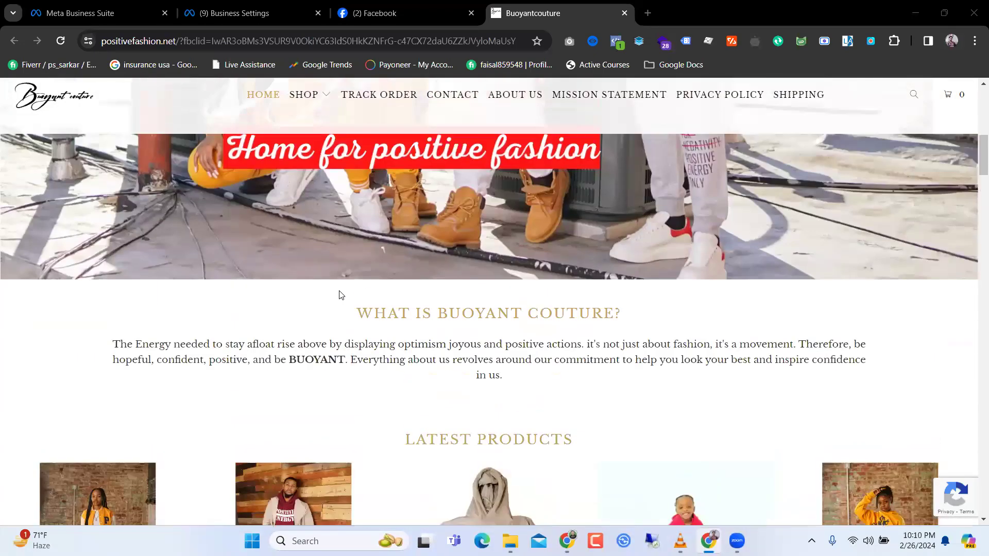
{"action": "scroll", "coordinate": [339, 295], "scroll_direction": "down", "scroll_amount": 5}
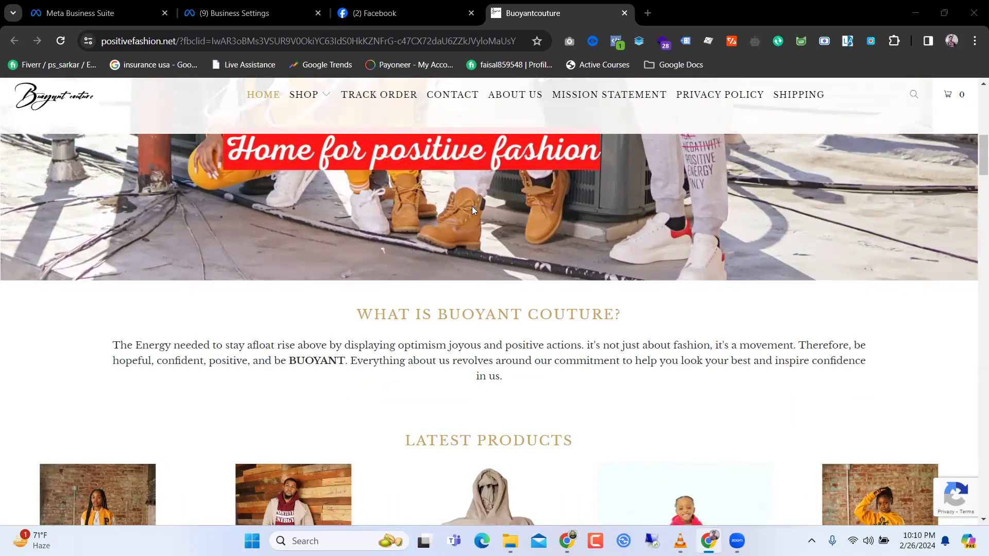
{"action": "scroll", "coordinate": [465, 287], "scroll_direction": "down", "scroll_amount": 4}
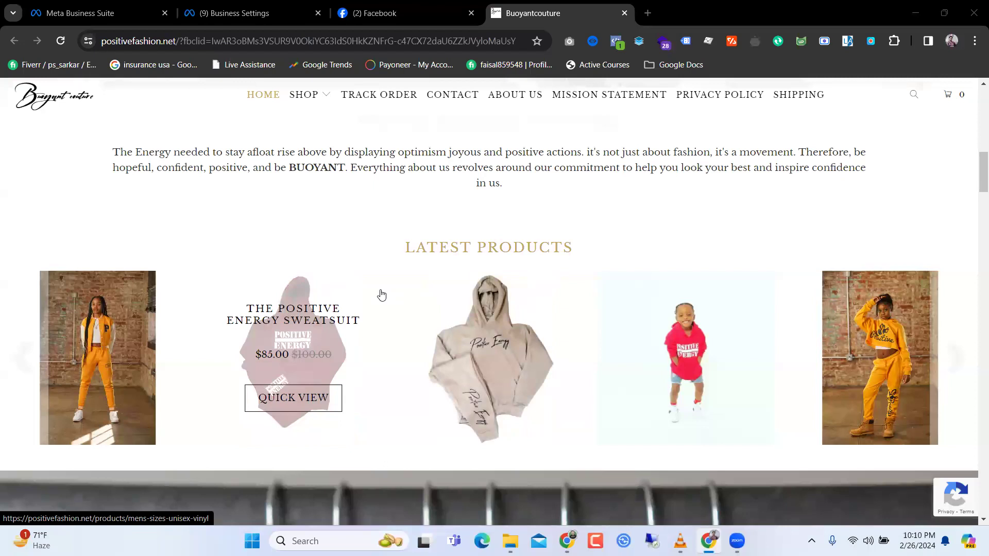
{"action": "scroll", "coordinate": [381, 295], "scroll_direction": "up", "scroll_amount": 5}
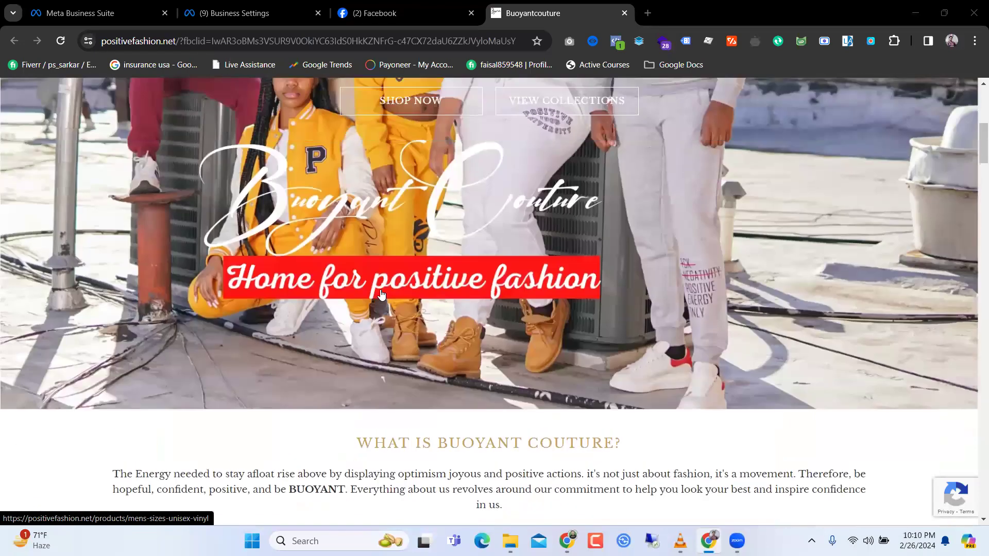
{"action": "scroll", "coordinate": [381, 295], "scroll_direction": "down", "scroll_amount": 5}
{"action": "scroll", "coordinate": [380, 294], "scroll_direction": "up", "scroll_amount": 3}
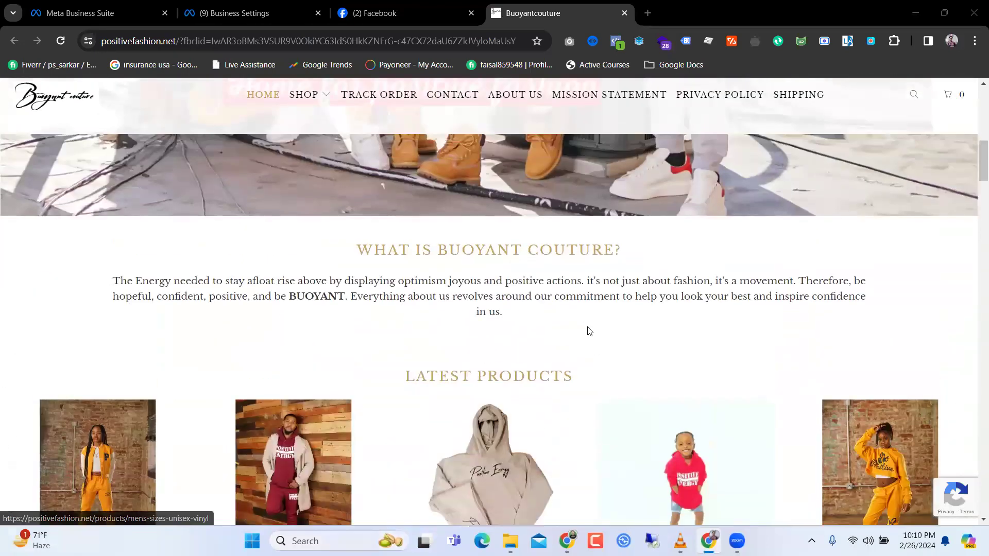
Open the "Pushing P" Jacket and Pants product from Latest Products and add one to the cart
{"action": "scroll", "coordinate": [587, 332], "scroll_direction": "down", "scroll_amount": 3}
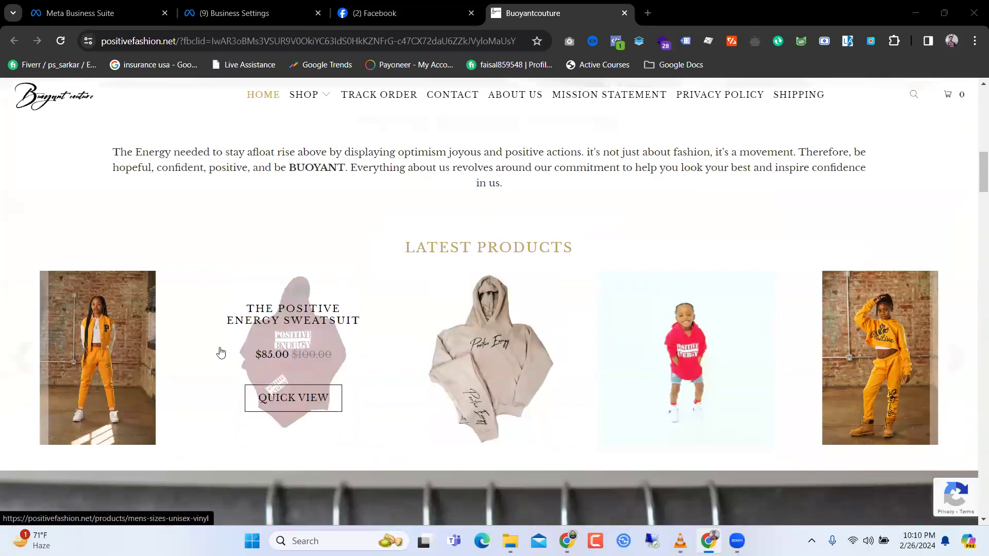
{"action": "left_click", "coordinate": [126, 341]}
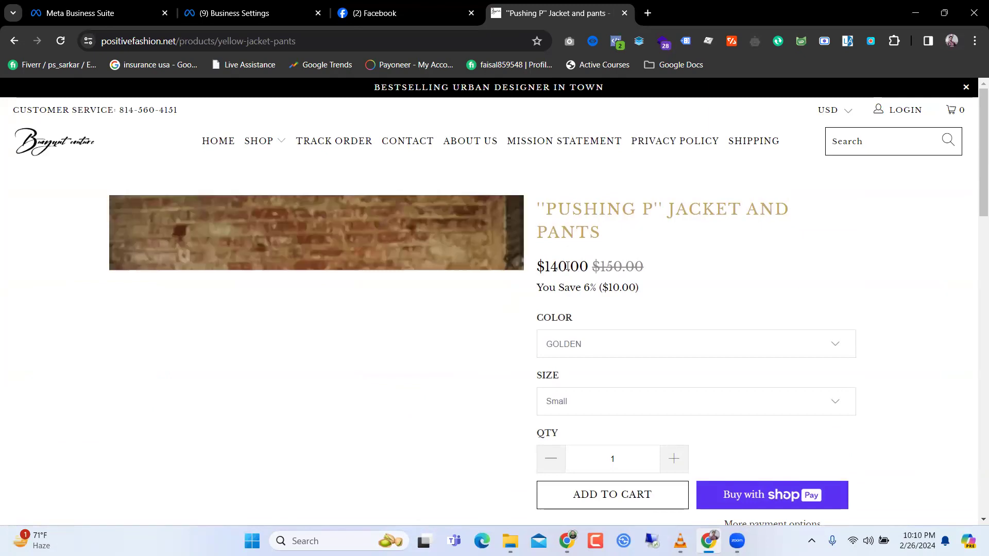
{"action": "scroll", "coordinate": [569, 263], "scroll_direction": "down", "scroll_amount": 1}
{"action": "left_click", "coordinate": [607, 438]}
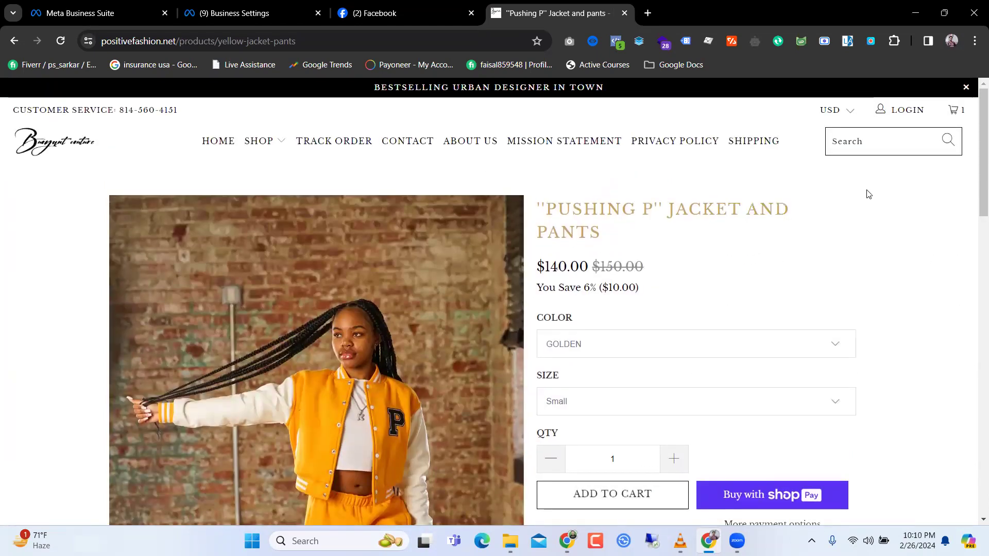
{"action": "mouse_move", "coordinate": [959, 113]}
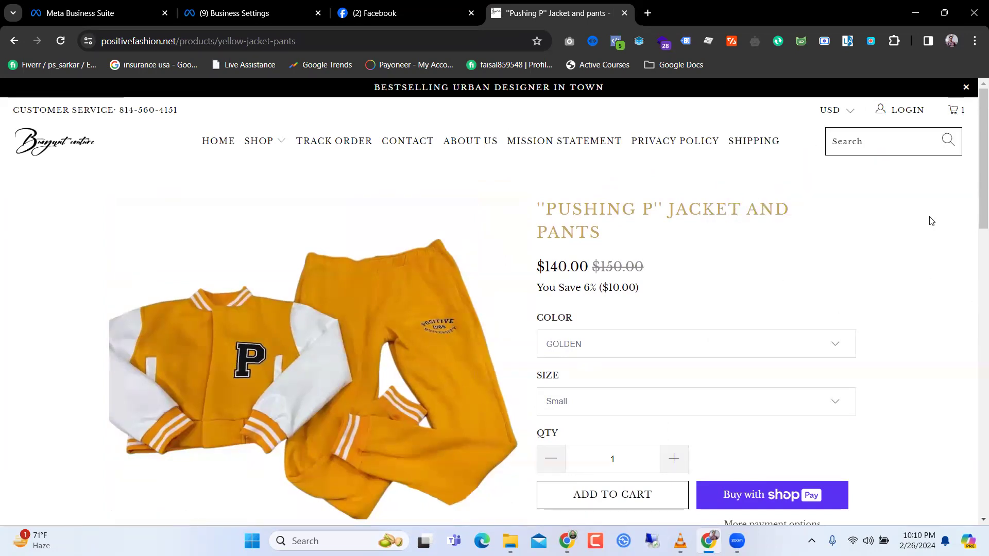
Return to the Business Settings tab and open the Pixels page under Data sources
{"action": "left_click", "coordinate": [235, 18]}
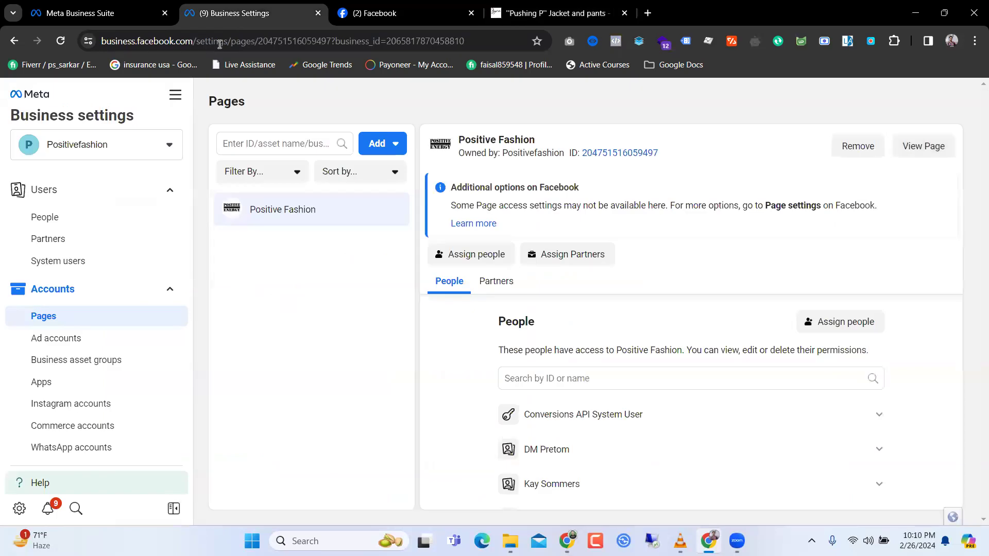
{"action": "scroll", "coordinate": [23, 369], "scroll_direction": "down", "scroll_amount": 1}
{"action": "scroll", "coordinate": [23, 370], "scroll_direction": "down", "scroll_amount": 5}
{"action": "scroll", "coordinate": [23, 370], "scroll_direction": "up", "scroll_amount": 2}
{"action": "left_click", "coordinate": [52, 280]}
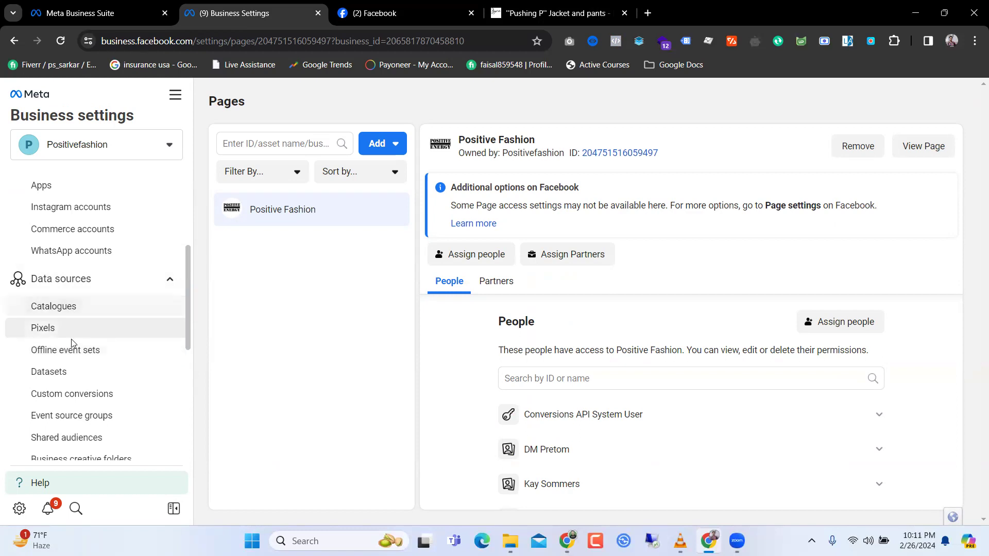
{"action": "left_click", "coordinate": [73, 338]}
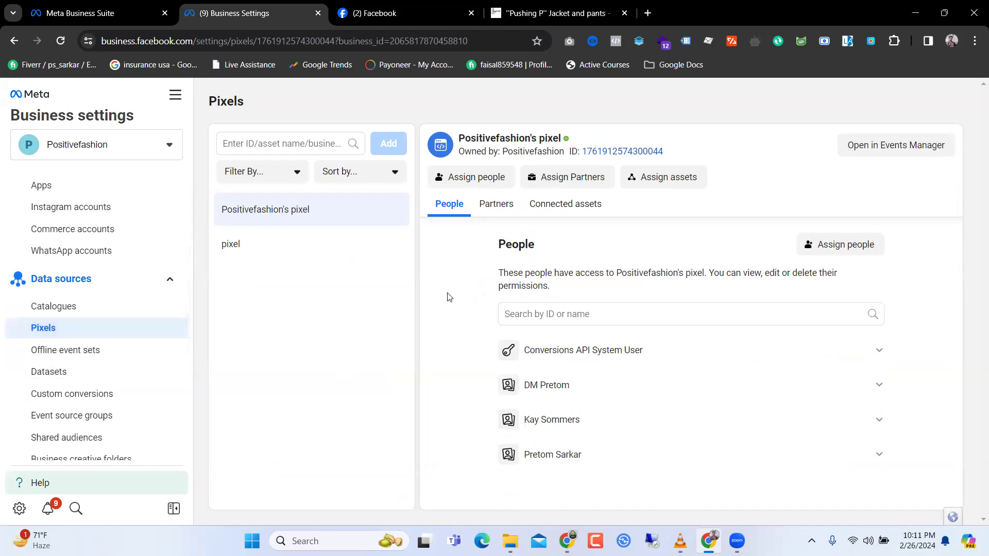
{"action": "left_click", "coordinate": [64, 375]}
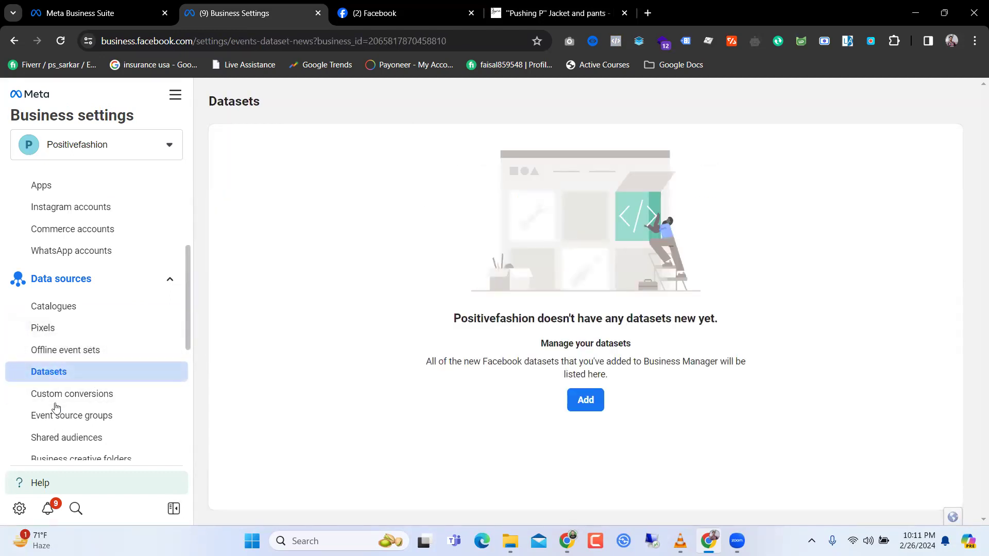
{"action": "left_click", "coordinate": [63, 332]}
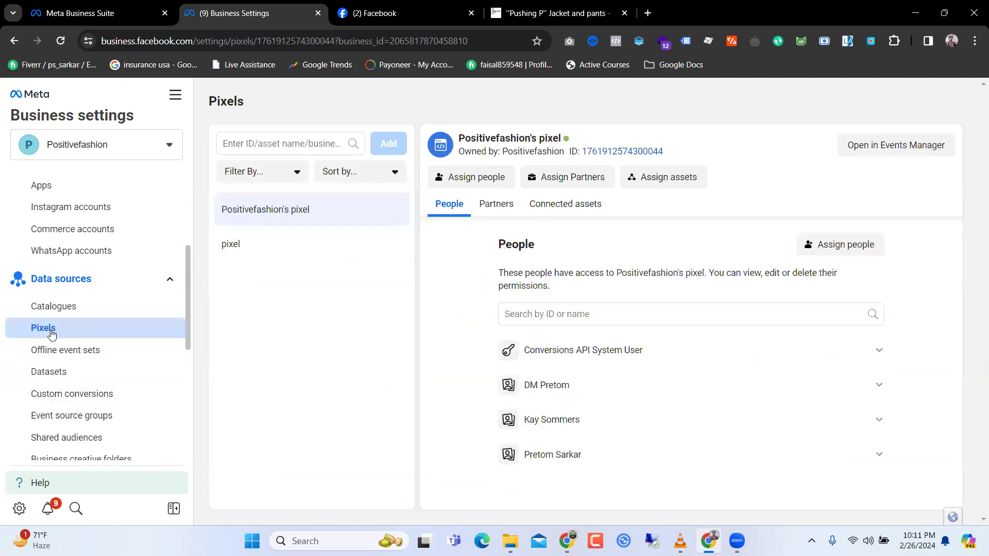
Open Positivefashion's pixel in Events Manager and review the events listed in its overview
{"action": "right_click", "coordinate": [895, 146]}
{"action": "left_click", "coordinate": [905, 145]}
{"action": "left_click", "coordinate": [905, 145]}
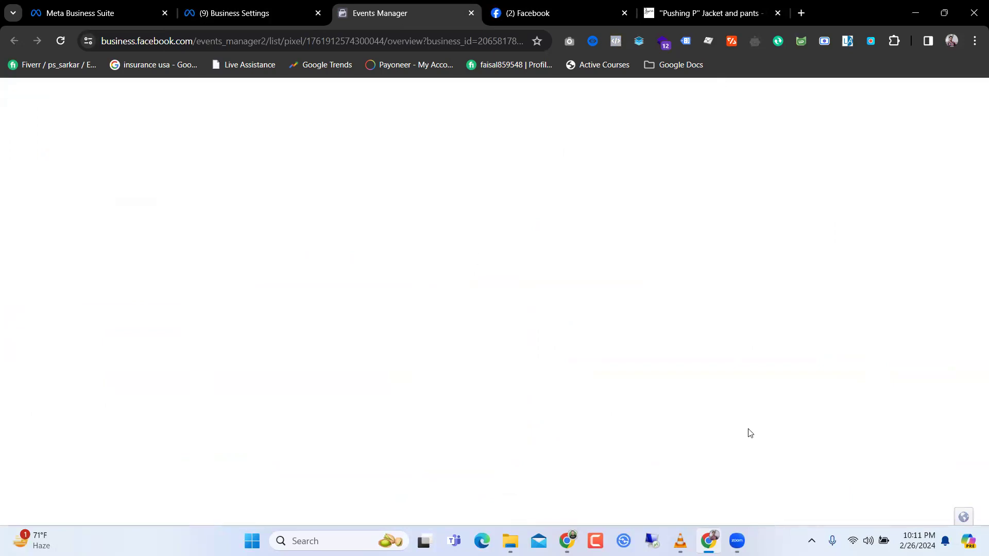
{"action": "scroll", "coordinate": [723, 366], "scroll_direction": "down", "scroll_amount": 4}
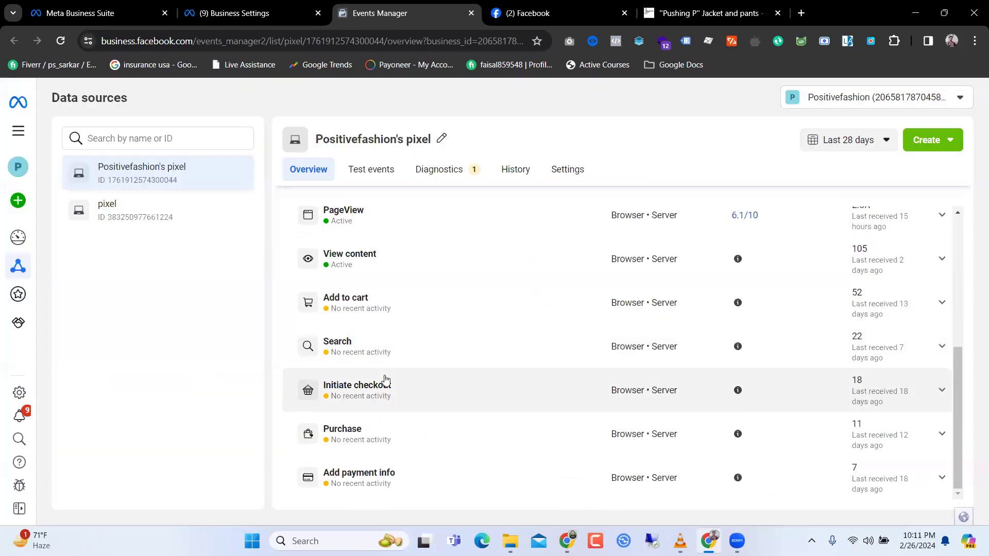
{"action": "scroll", "coordinate": [386, 379], "scroll_direction": "up", "scroll_amount": 3}
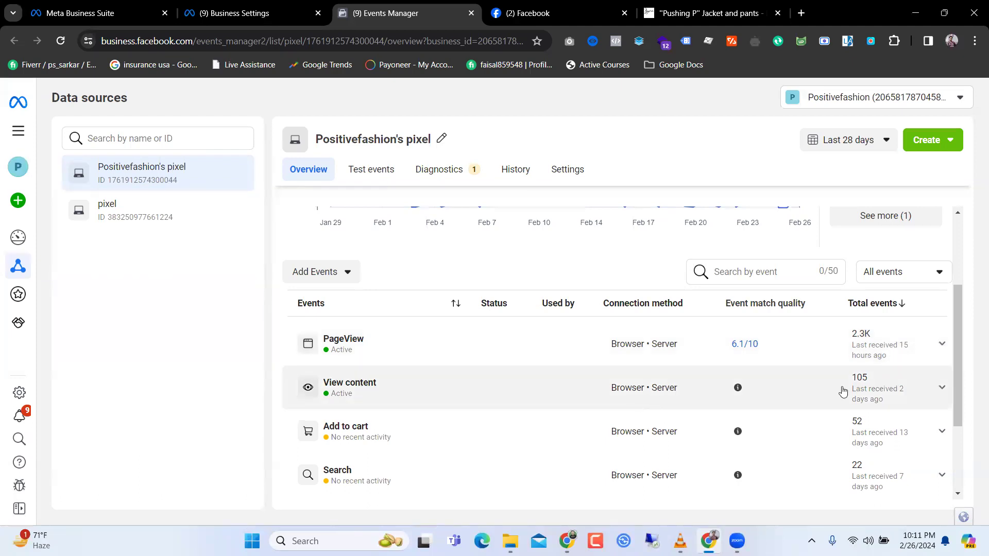
{"action": "scroll", "coordinate": [871, 384], "scroll_direction": "down", "scroll_amount": 1}
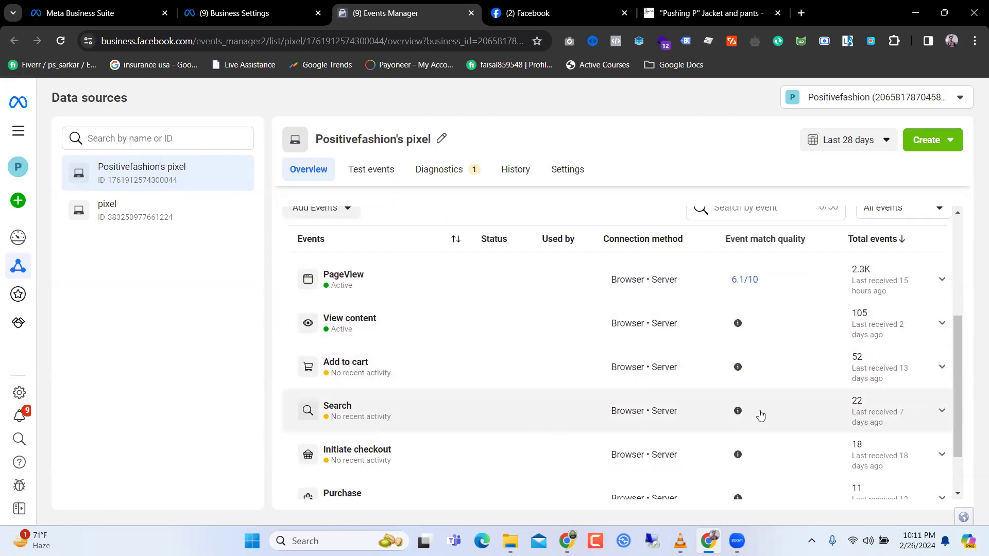
Examine the pixel overview's All activity chart and its events table from PageView down to Add payment info
{"action": "scroll", "coordinate": [845, 404], "scroll_direction": "down", "scroll_amount": 1}
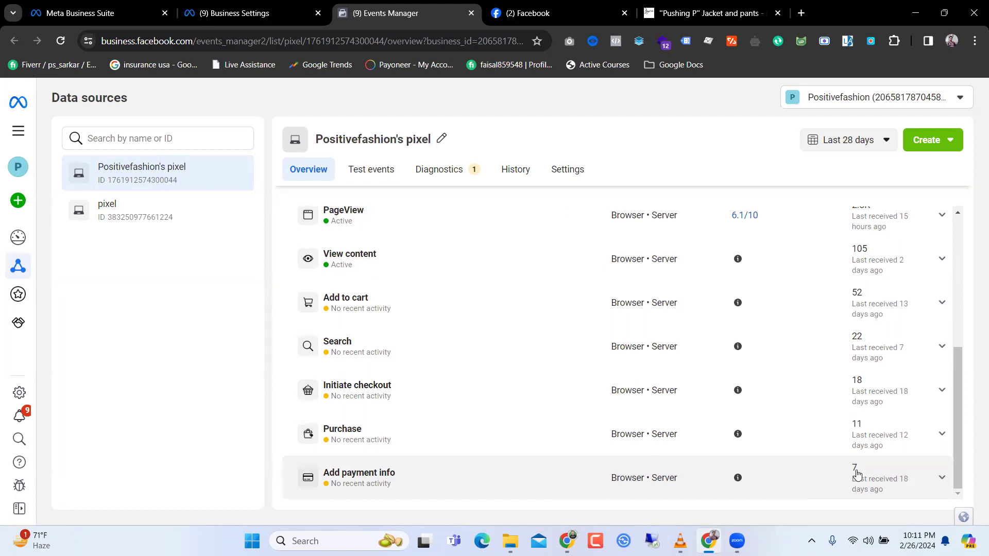
{"action": "scroll", "coordinate": [672, 406], "scroll_direction": "up", "scroll_amount": 3}
{"action": "scroll", "coordinate": [671, 406], "scroll_direction": "down", "scroll_amount": 3}
{"action": "scroll", "coordinate": [673, 405], "scroll_direction": "up", "scroll_amount": 5}
{"action": "scroll", "coordinate": [673, 403], "scroll_direction": "down", "scroll_amount": 4}
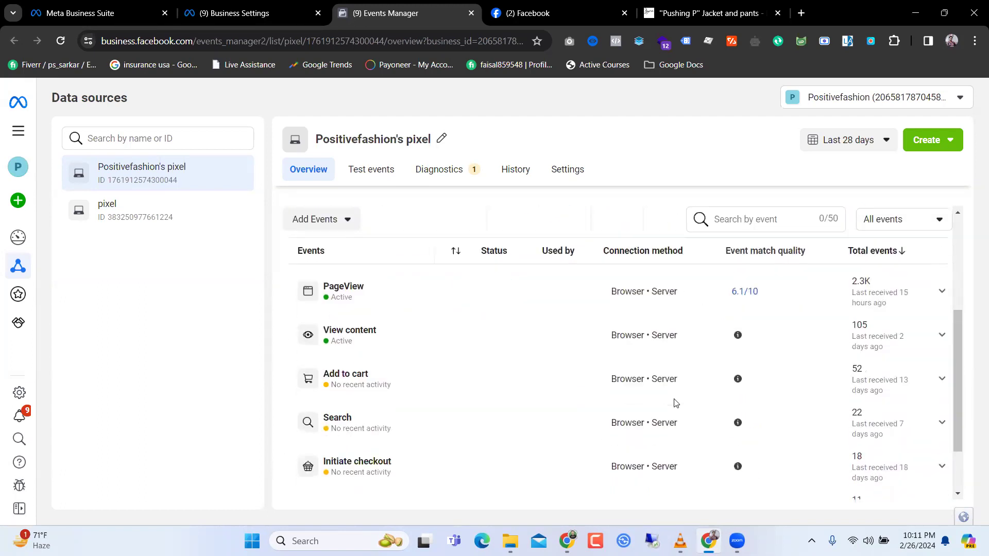
{"action": "scroll", "coordinate": [497, 259], "scroll_direction": "up", "scroll_amount": 1}
{"action": "scroll", "coordinate": [536, 369], "scroll_direction": "up", "scroll_amount": 3}
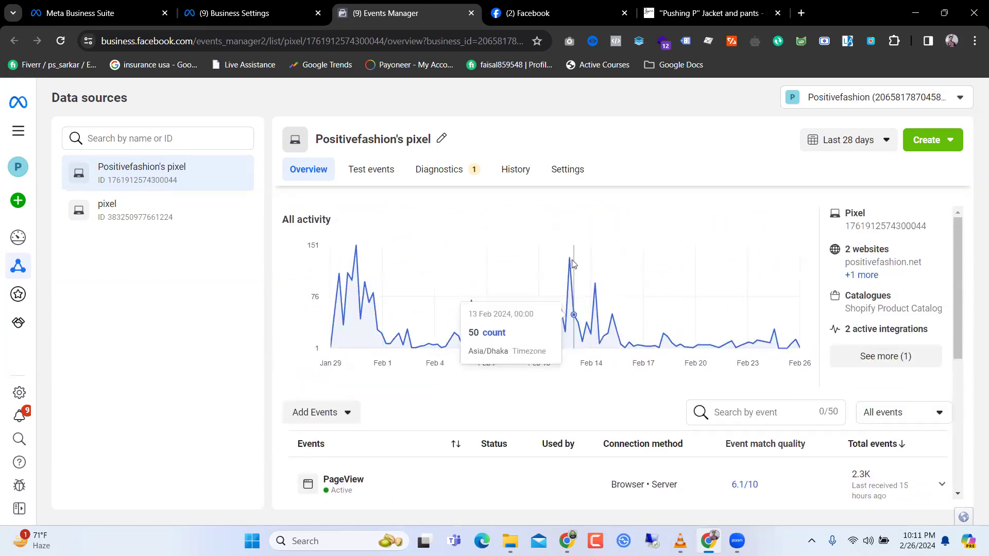
{"action": "scroll", "coordinate": [563, 393], "scroll_direction": "down", "scroll_amount": 5}
{"action": "scroll", "coordinate": [563, 400], "scroll_direction": "up", "scroll_amount": 5}
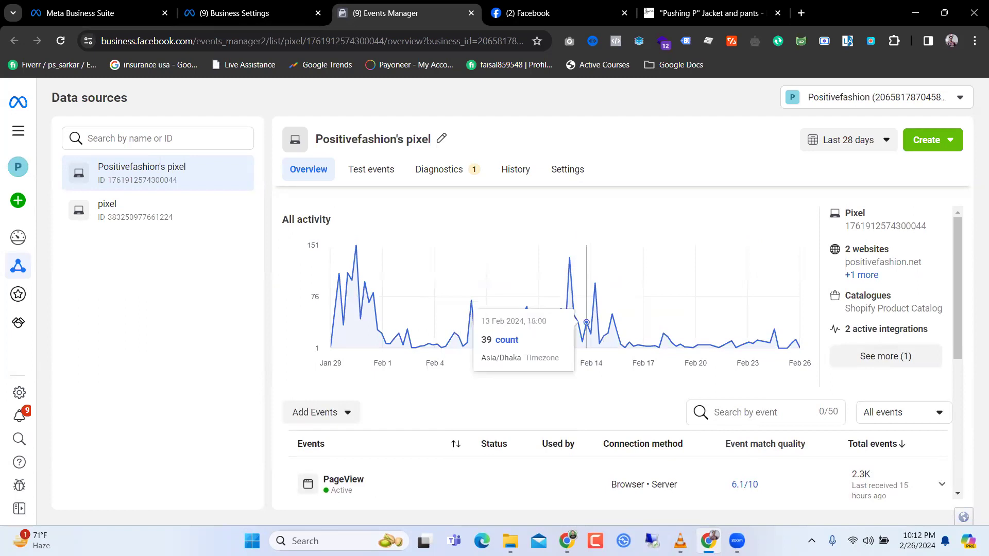
{"action": "scroll", "coordinate": [813, 320], "scroll_direction": "down", "scroll_amount": 5}
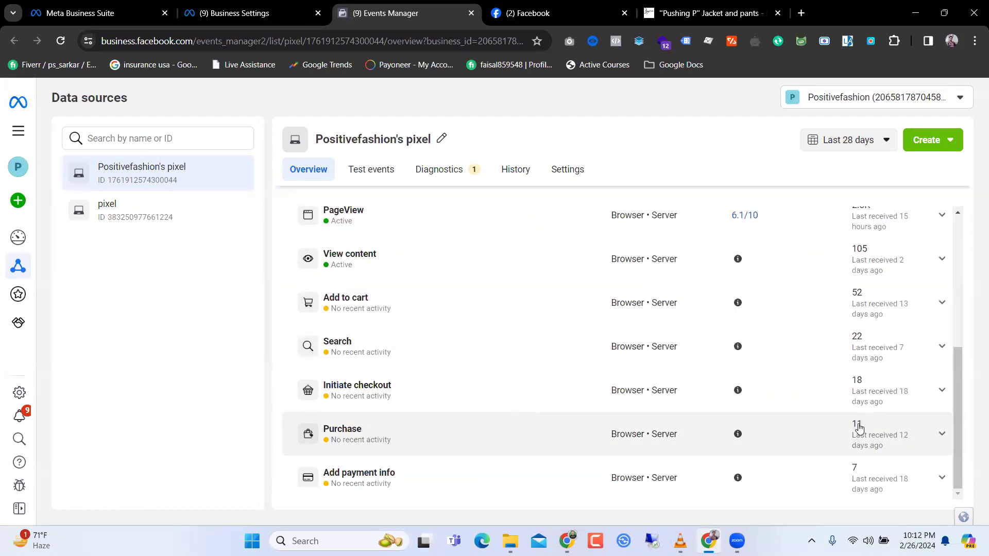
{"action": "scroll", "coordinate": [857, 433], "scroll_direction": "up", "scroll_amount": 4}
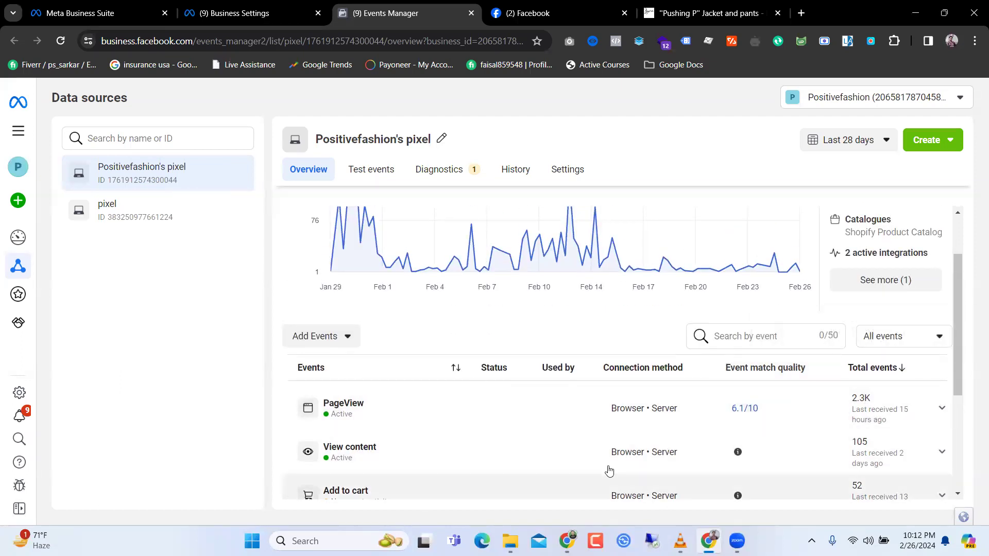
{"action": "scroll", "coordinate": [549, 428], "scroll_direction": "down", "scroll_amount": 4}
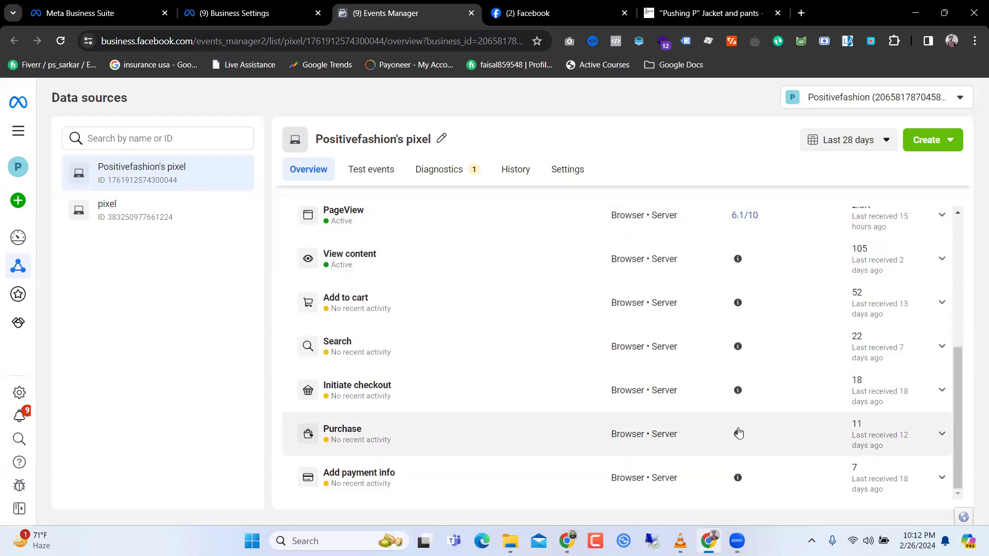
{"action": "scroll", "coordinate": [821, 437], "scroll_direction": "up", "scroll_amount": 3}
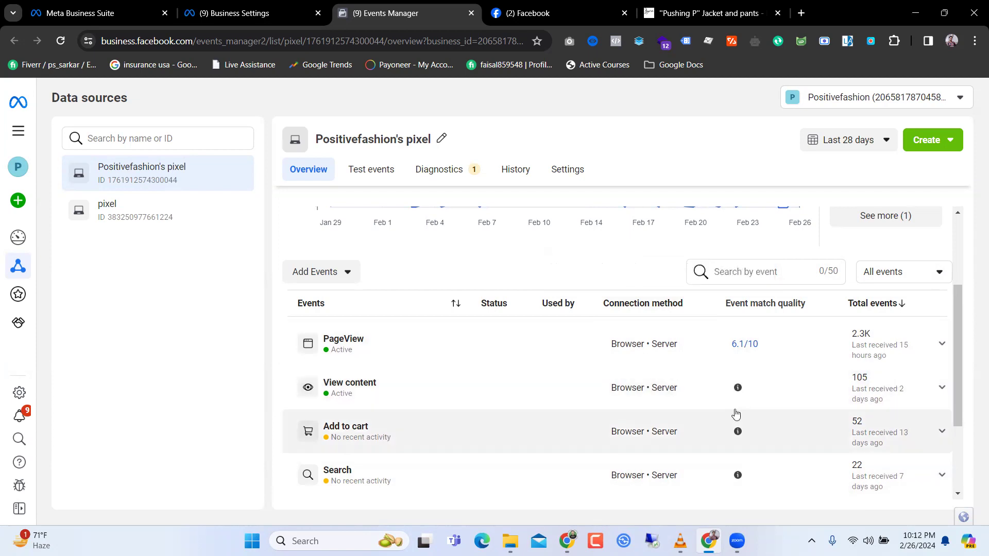
{"action": "scroll", "coordinate": [789, 413], "scroll_direction": "down", "scroll_amount": 2}
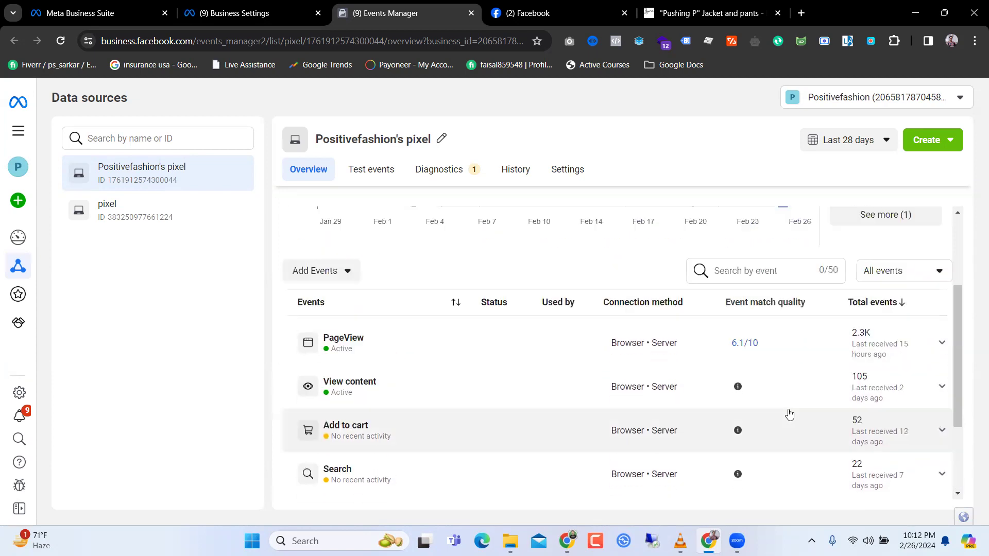
{"action": "scroll", "coordinate": [789, 413], "scroll_direction": "up", "scroll_amount": 5}
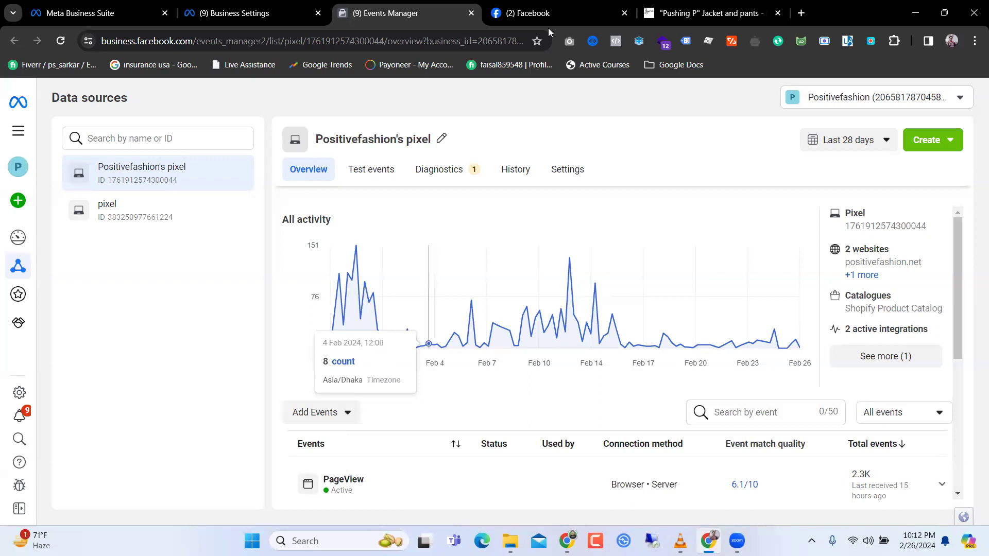
Switch to the store tab, look over the "Pushing P" Jacket and Pants page and return to the store's home page
{"action": "left_click", "coordinate": [713, 17]}
{"action": "scroll", "coordinate": [467, 227], "scroll_direction": "down", "scroll_amount": 4}
{"action": "scroll", "coordinate": [467, 227], "scroll_direction": "up", "scroll_amount": 4}
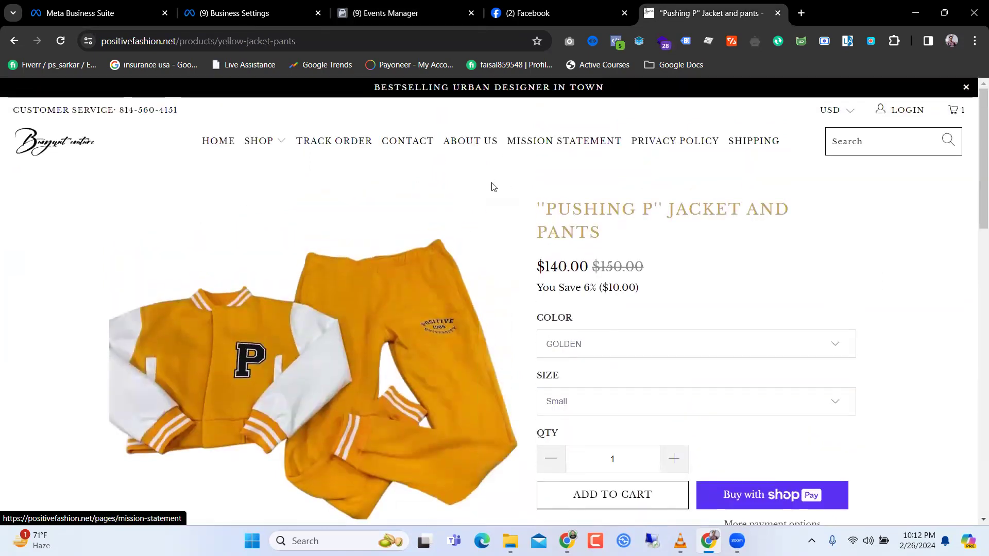
{"action": "left_click", "coordinate": [218, 145]}
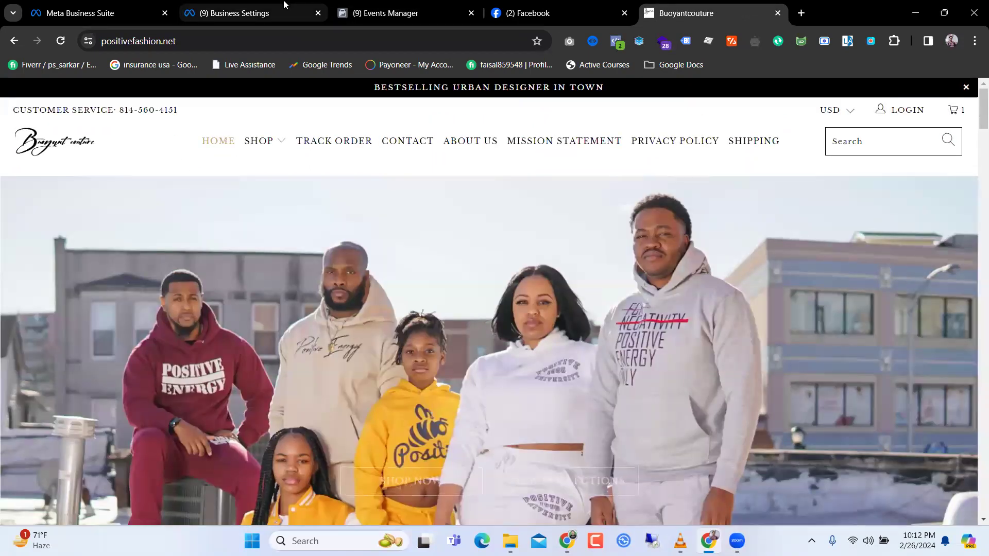
Return to the Business Settings tab and open Audiences from the Advertise section of All tools
{"action": "left_click", "coordinate": [284, 6]}
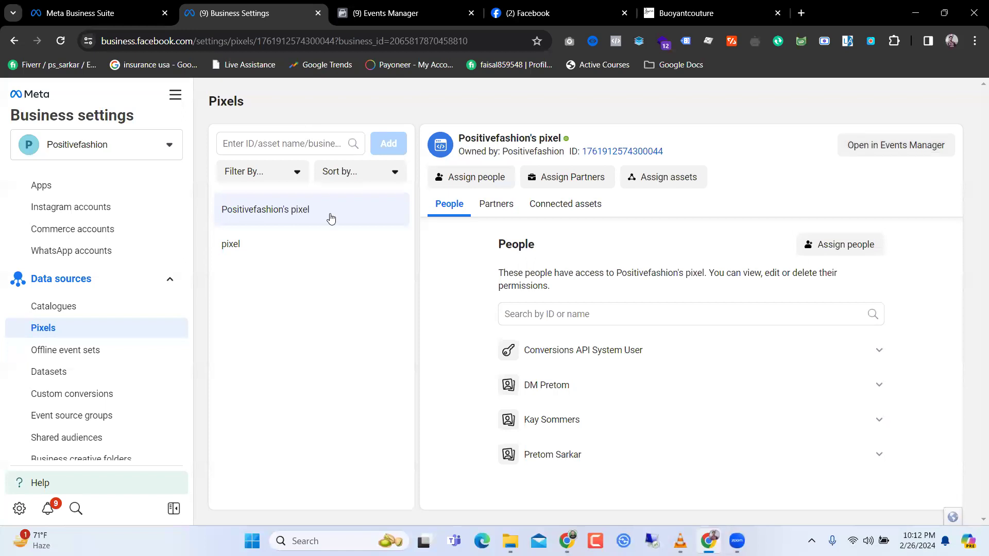
{"action": "scroll", "coordinate": [72, 237], "scroll_direction": "up", "scroll_amount": 5}
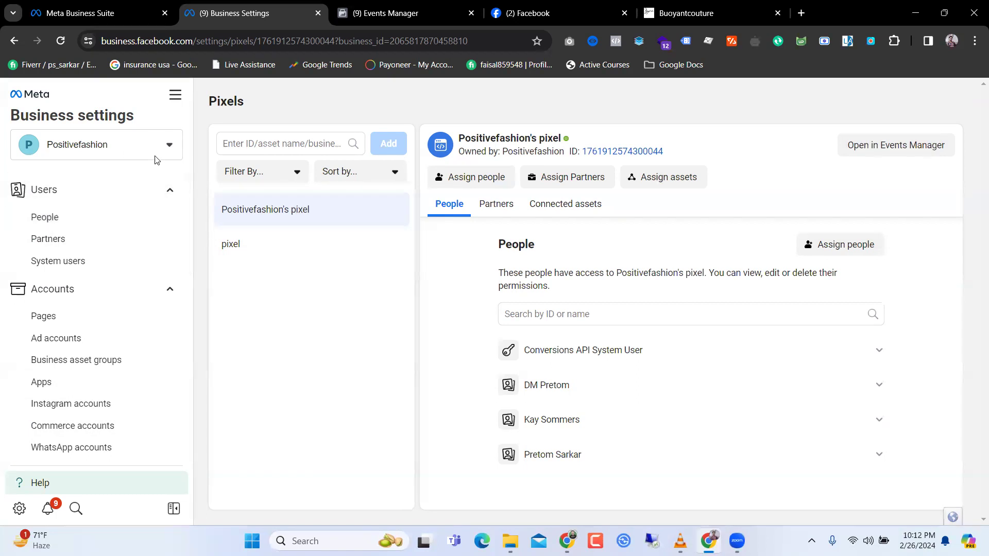
{"action": "mouse_move", "coordinate": [190, 191]}
{"action": "left_mouse_down"}
{"action": "mouse_move", "coordinate": [190, 276]}
{"action": "mouse_move", "coordinate": [192, 210]}
{"action": "left_mouse_up"}
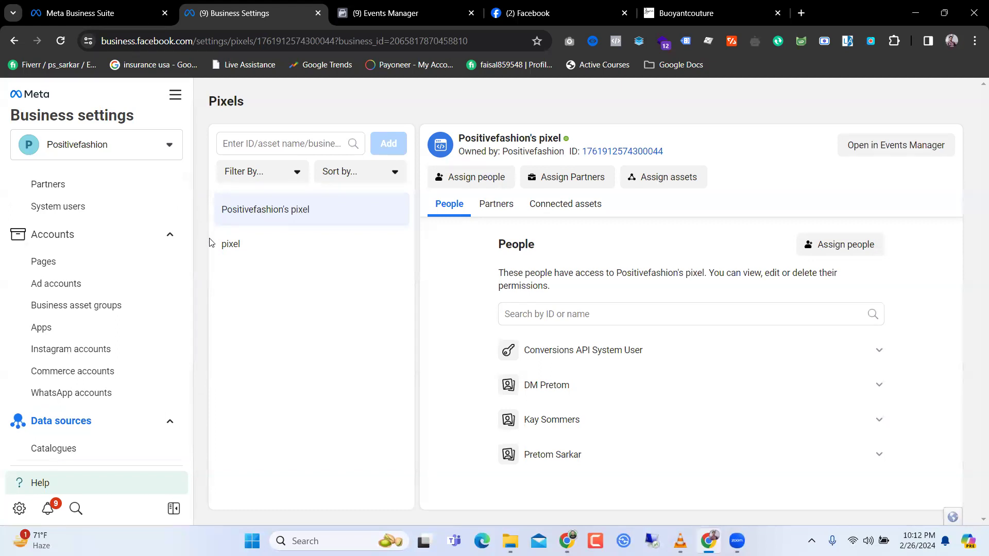
{"action": "left_click_drag", "start_coordinate": [188, 221], "coordinate": [197, 176]}
{"action": "left_click", "coordinate": [175, 95]}
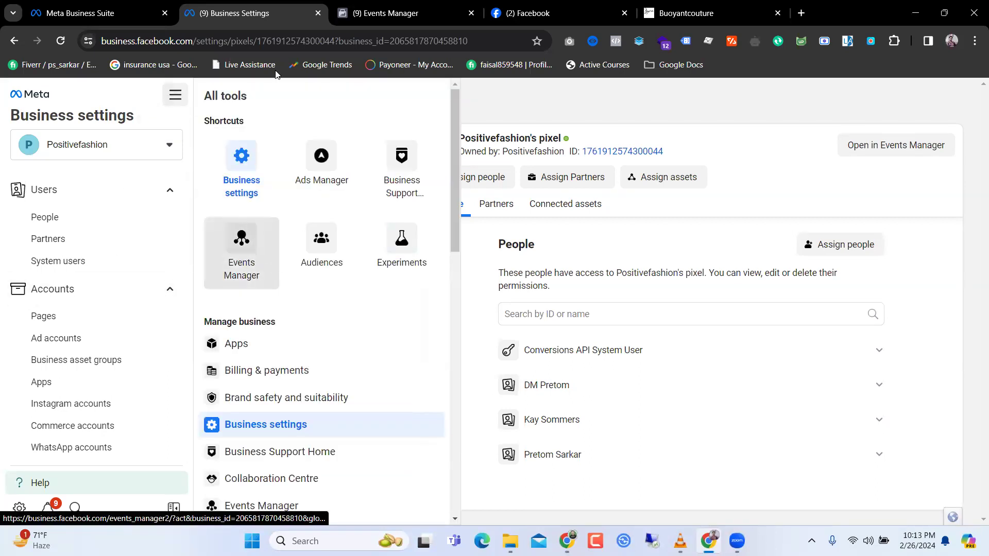
{"action": "scroll", "coordinate": [298, 313], "scroll_direction": "down", "scroll_amount": 1}
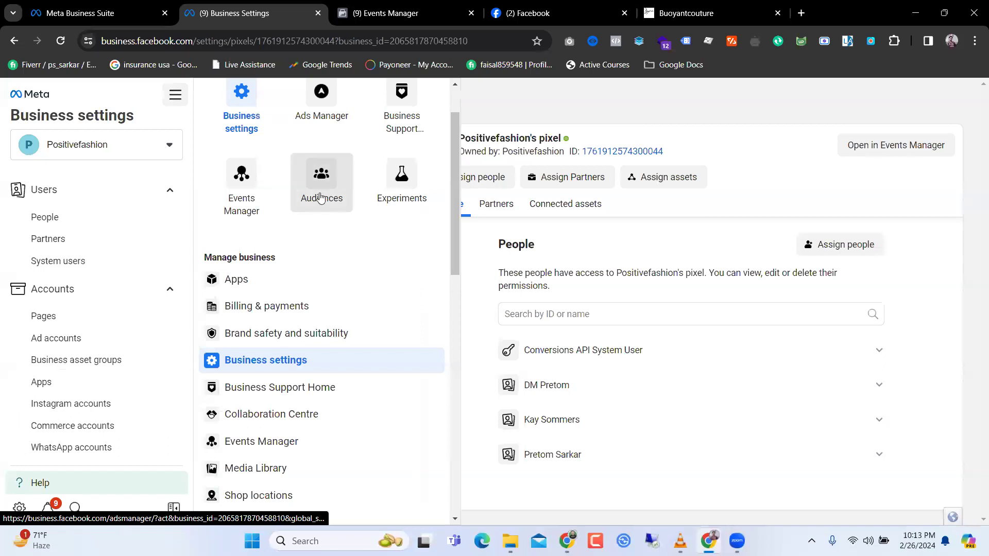
{"action": "scroll", "coordinate": [269, 254], "scroll_direction": "down", "scroll_amount": 6}
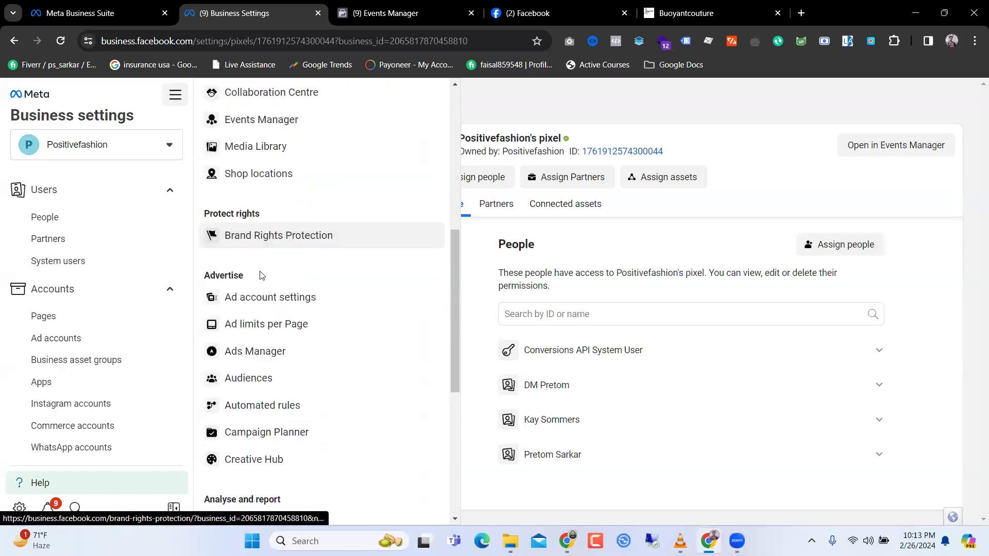
{"action": "left_click", "coordinate": [279, 379]}
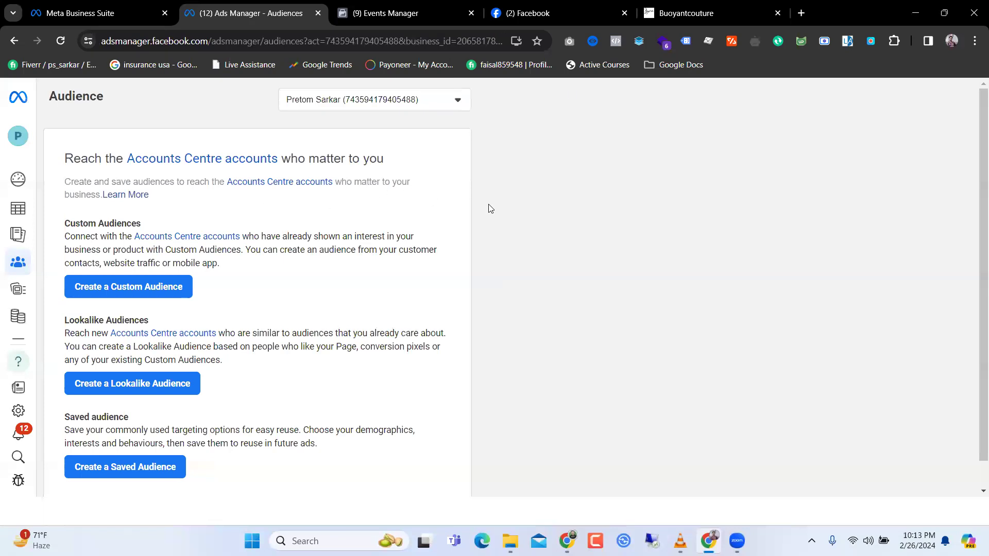
Open the ad account selector on the Audience page and look through the available ad accounts
{"action": "scroll", "coordinate": [489, 207], "scroll_direction": "down", "scroll_amount": 1}
{"action": "scroll", "coordinate": [489, 207], "scroll_direction": "up", "scroll_amount": 1}
{"action": "left_click", "coordinate": [371, 105]}
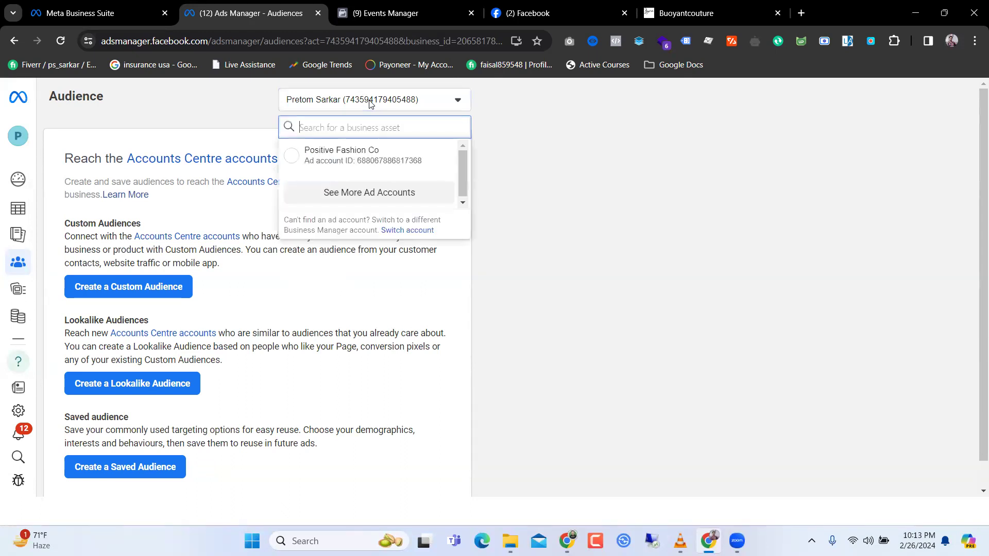
{"action": "left_click", "coordinate": [361, 191]}
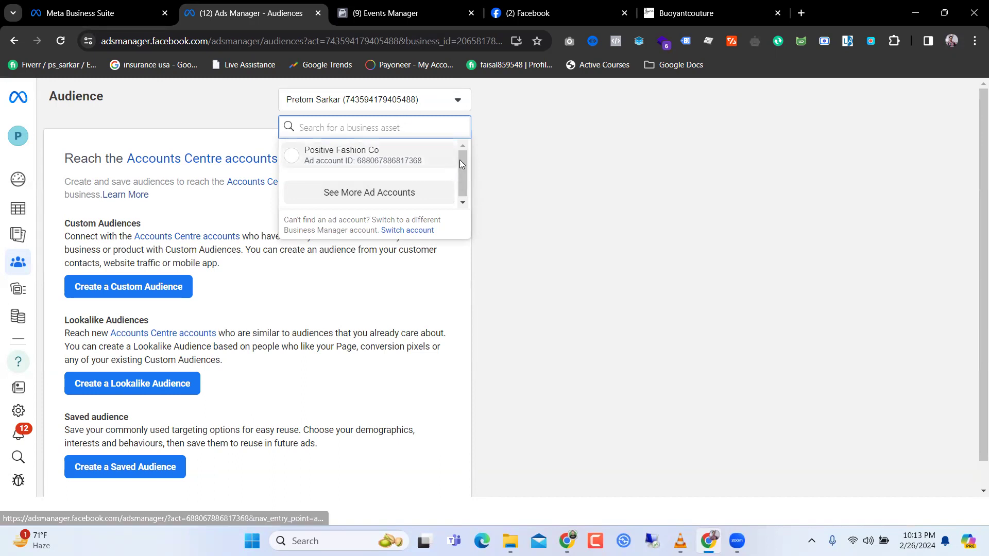
{"action": "scroll", "coordinate": [462, 165], "scroll_direction": "down", "scroll_amount": 1}
{"action": "scroll", "coordinate": [463, 182], "scroll_direction": "up", "scroll_amount": 1}
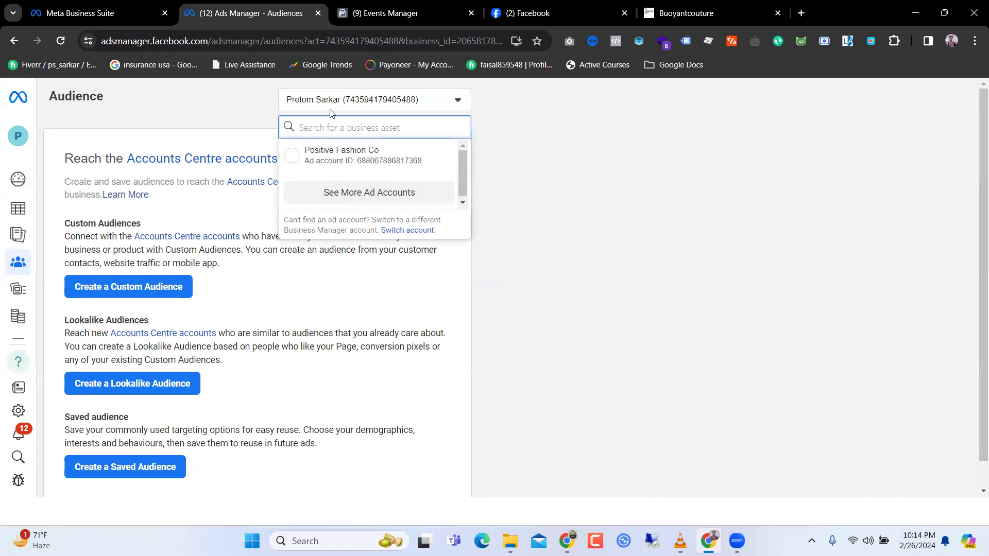
Switch to Meta Business Suite and open Positivefashion's Business settings in a new browser tab
{"action": "left_click", "coordinate": [126, 4]}
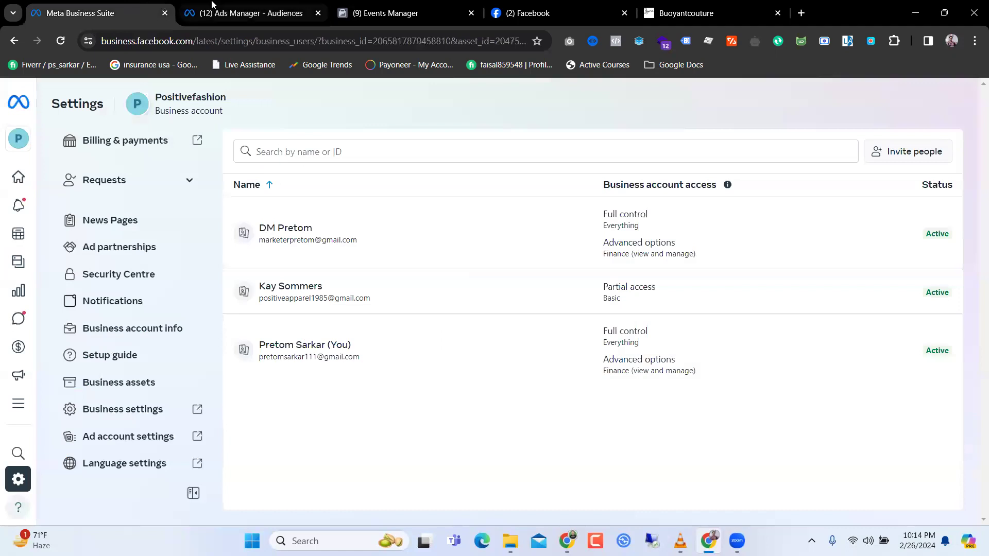
{"action": "right_click", "coordinate": [124, 410]}
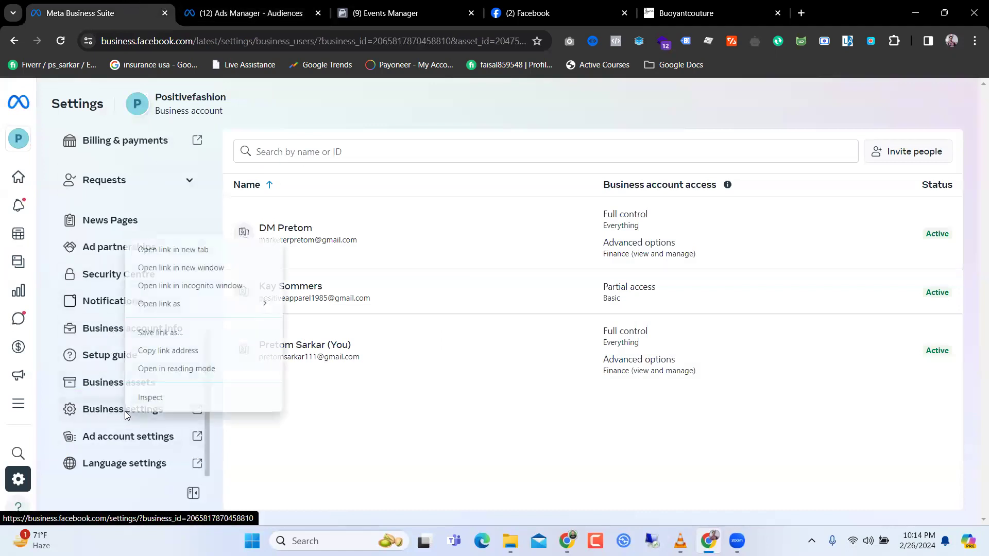
{"action": "left_click", "coordinate": [203, 250]}
{"action": "left_click", "coordinate": [226, 13]}
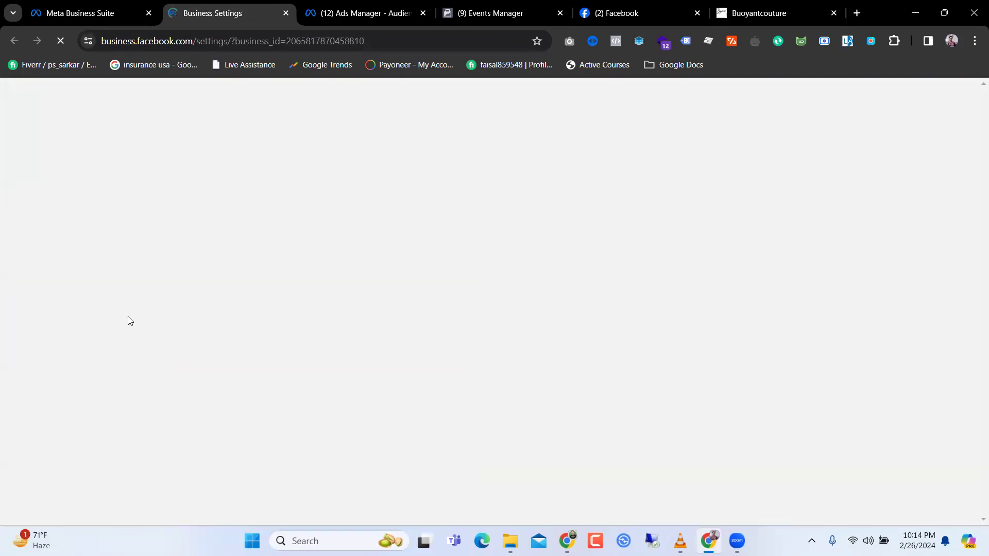
Open the Pixels page under Data sources to show Positivefashion's pixel
{"action": "scroll", "coordinate": [84, 339], "scroll_direction": "down", "scroll_amount": 4}
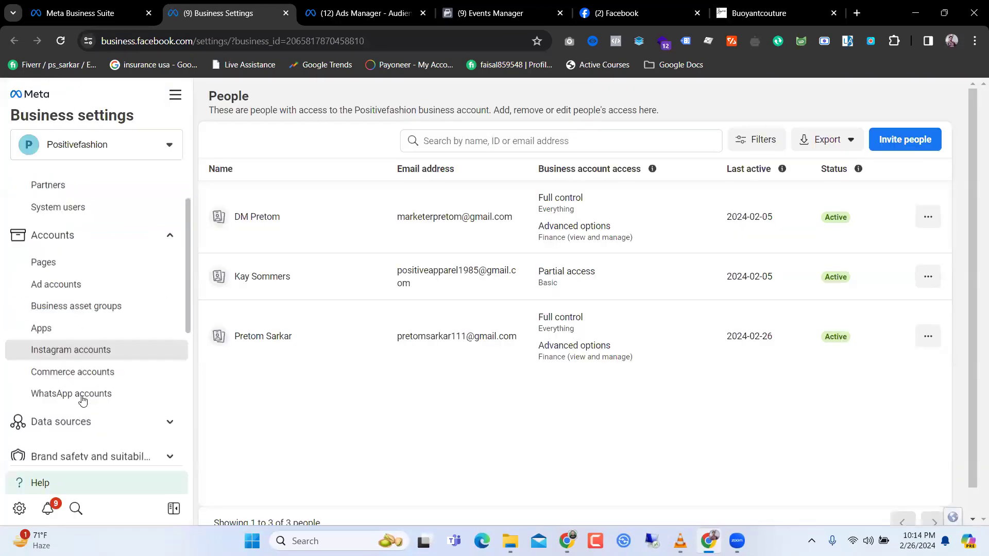
{"action": "left_click", "coordinate": [89, 300]}
{"action": "left_click", "coordinate": [76, 332]}
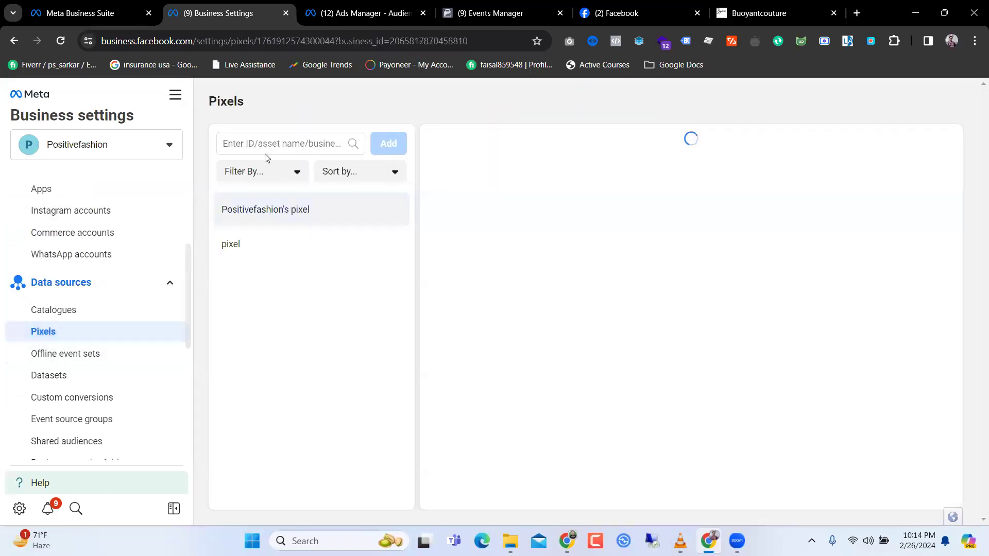
{"action": "mouse_move", "coordinate": [566, 139]}
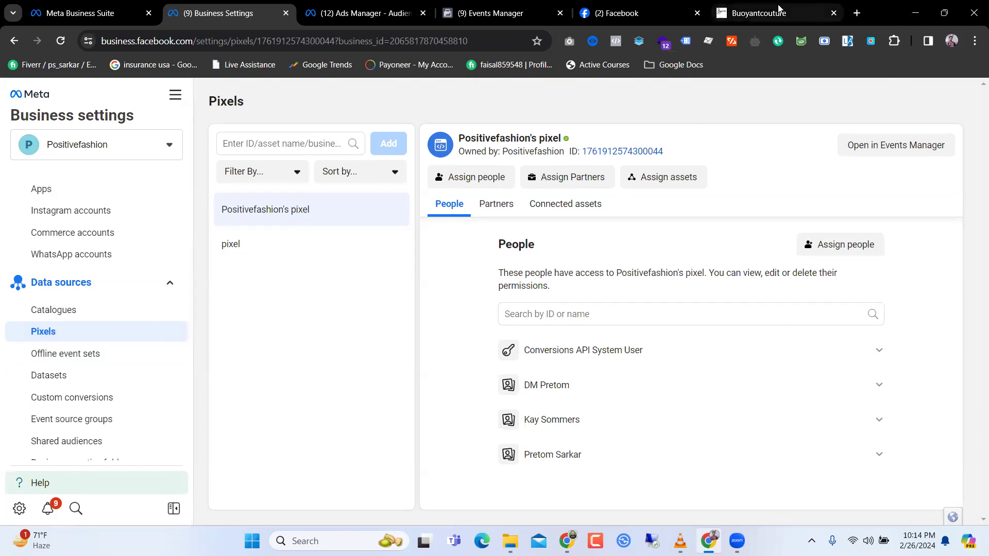
Switch to the Buoyantcouture store tab and look over its home page down to Latest Products
{"action": "mouse_move", "coordinate": [779, 9]}
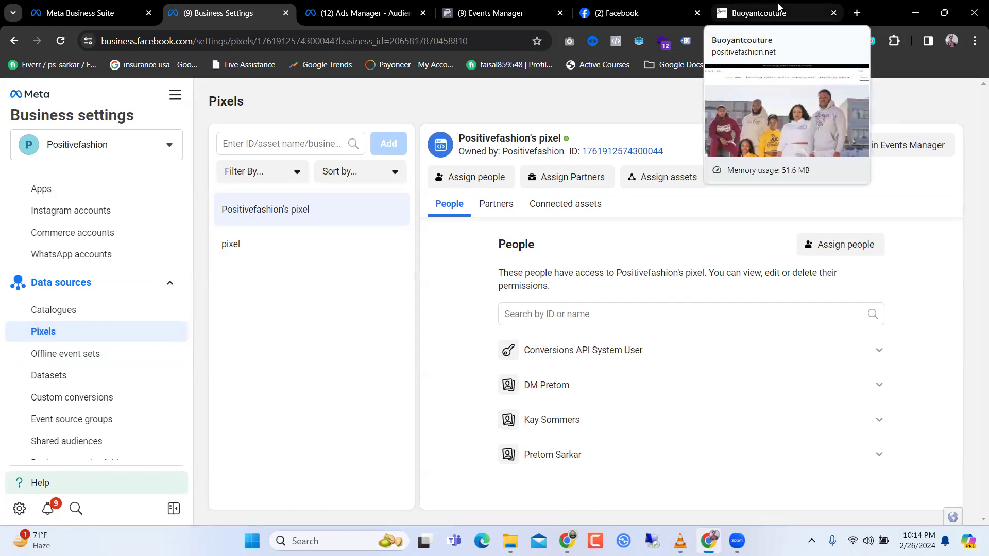
{"action": "left_click", "coordinate": [779, 9]}
{"action": "scroll", "coordinate": [431, 289], "scroll_direction": "down", "scroll_amount": 8}
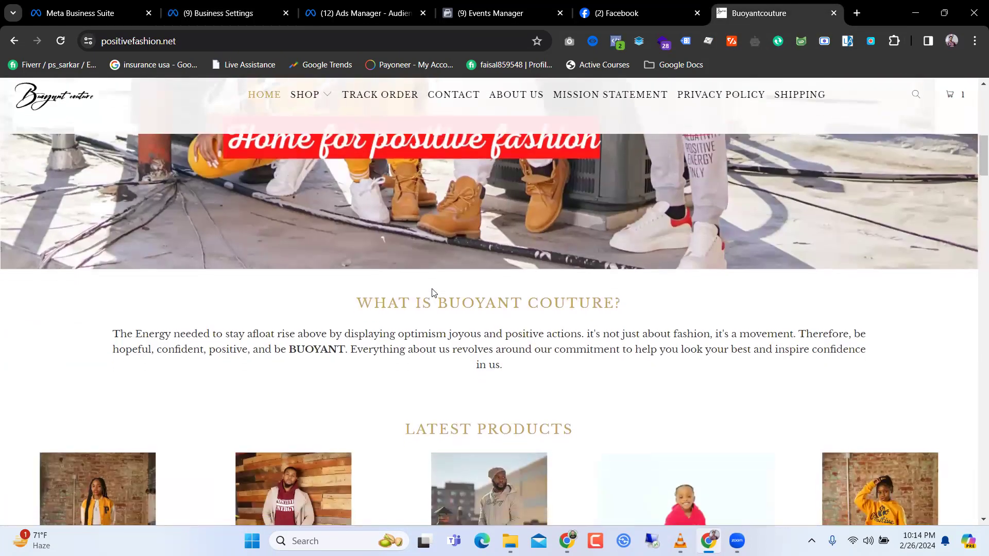
{"action": "scroll", "coordinate": [433, 294], "scroll_direction": "up", "scroll_amount": 7}
{"action": "scroll", "coordinate": [432, 293], "scroll_direction": "up", "scroll_amount": 1}
Return to the Ads Manager Audiences tab and switch the ad account to Positive Fashion Co
{"action": "mouse_move", "coordinate": [353, 5]}
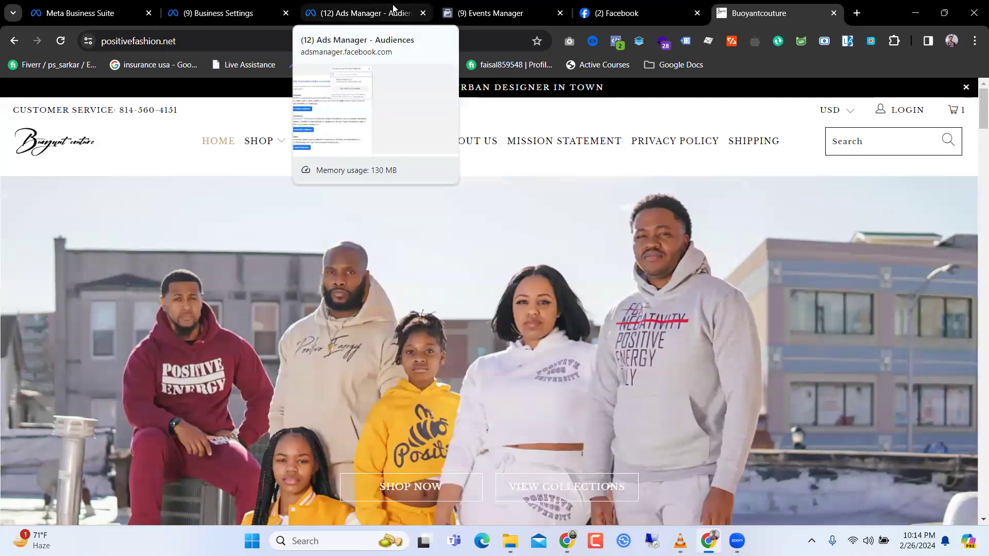
{"action": "left_click", "coordinate": [449, 6]}
{"action": "left_click", "coordinate": [389, 6]}
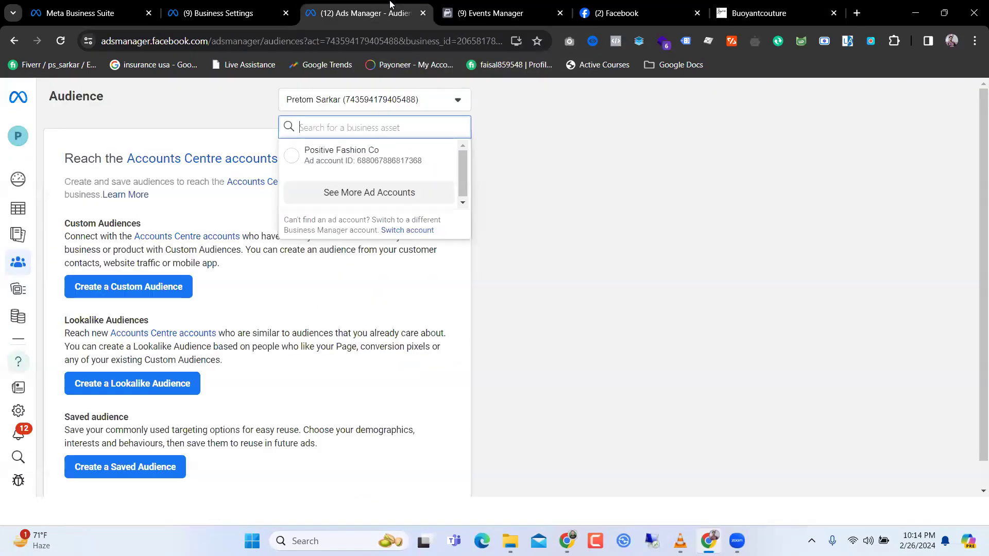
{"action": "left_click", "coordinate": [352, 160]}
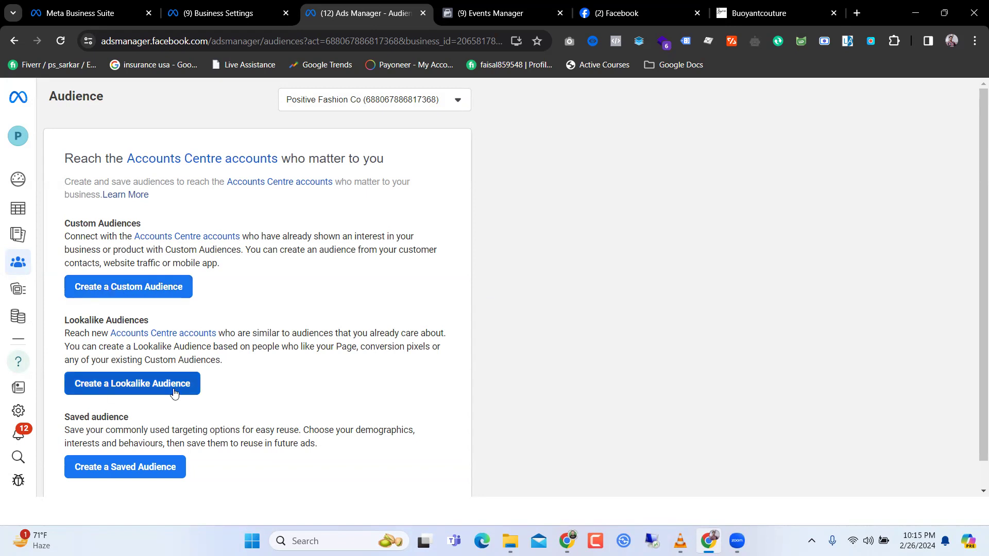
Start a Custom Audience for Positive Fashion Co with Website as its source
{"action": "left_click", "coordinate": [137, 287]}
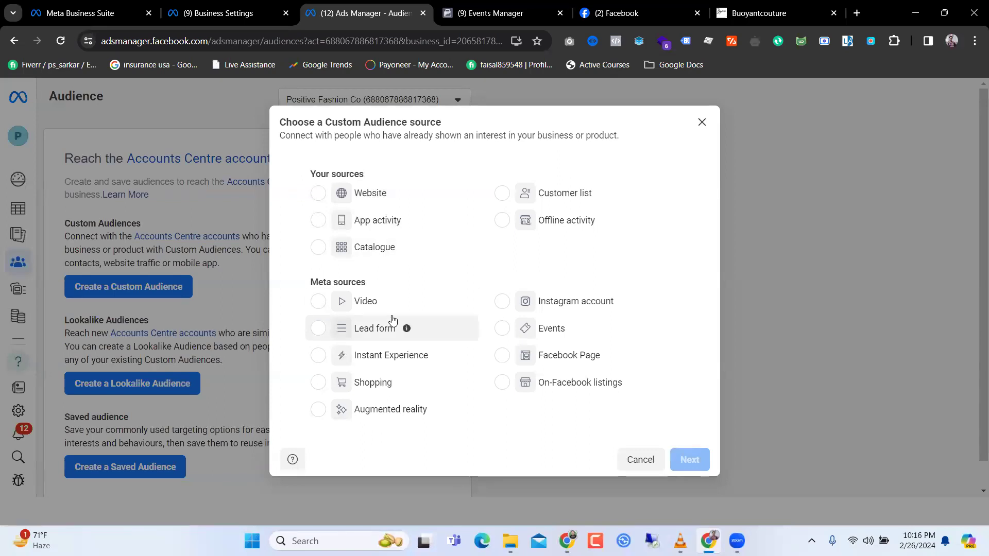
{"action": "left_click", "coordinate": [364, 196]}
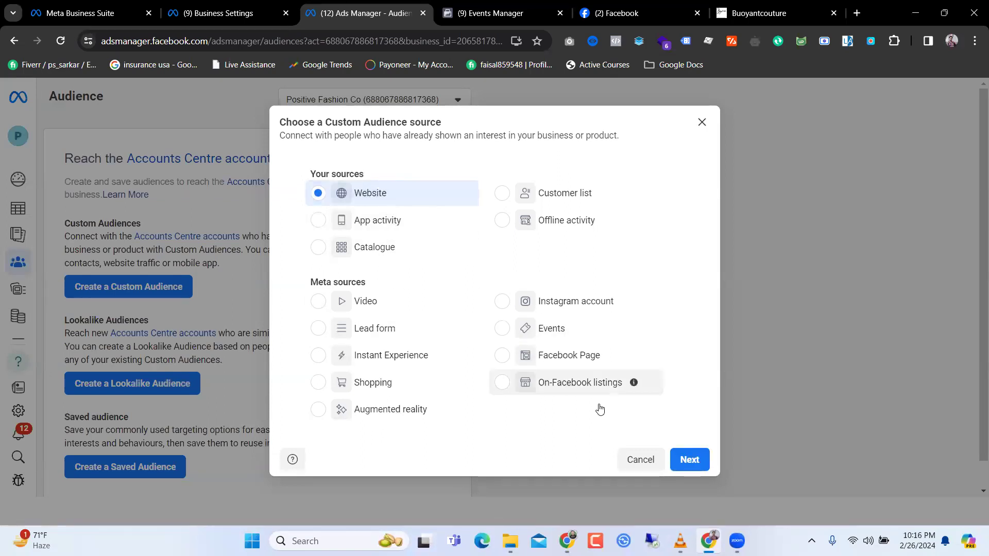
{"action": "left_click", "coordinate": [694, 461]}
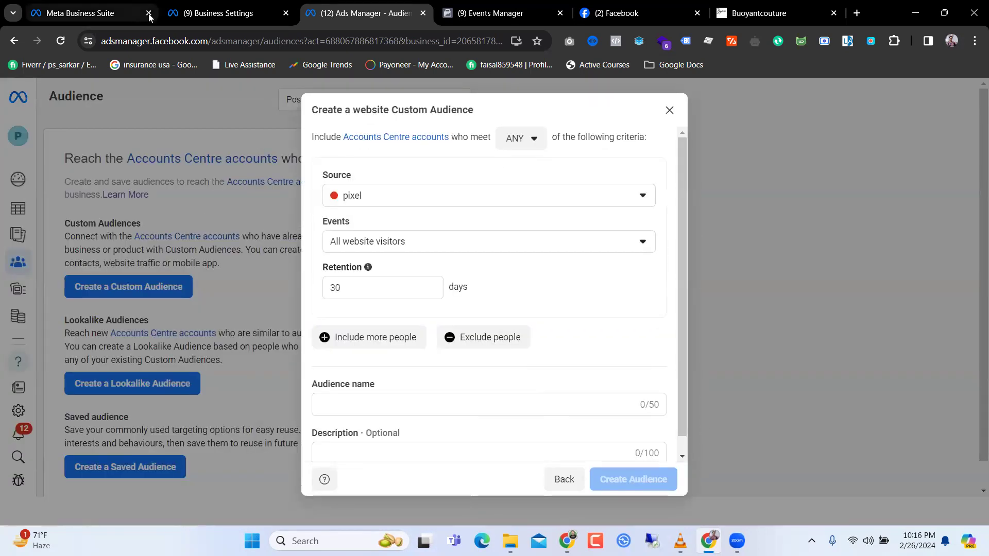
Switch to the Business Settings browser tab and compare the details of "pixel" and Positivefashion's pixel
{"action": "left_click", "coordinate": [242, 13]}
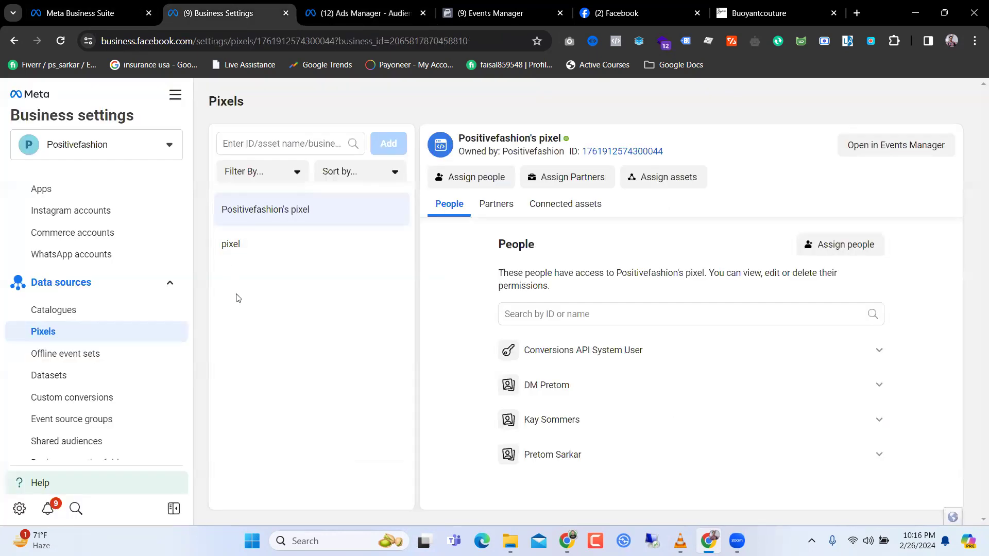
{"action": "left_click", "coordinate": [237, 246]}
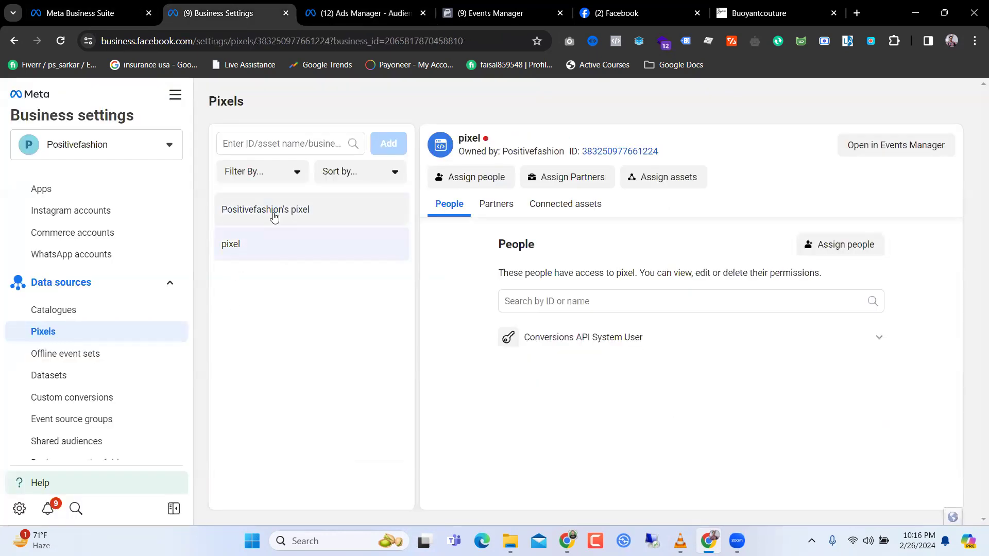
{"action": "left_click", "coordinate": [310, 209]}
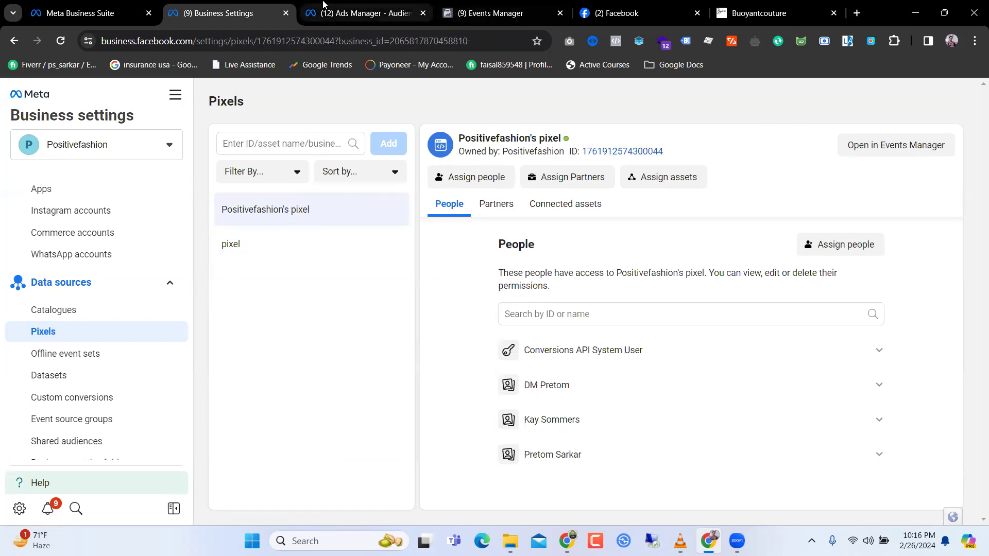
Return to the Ads Manager browser tab and set the website audience's source to Positivefashion's pixel
{"action": "left_click", "coordinate": [417, 6]}
{"action": "left_click", "coordinate": [380, 197]}
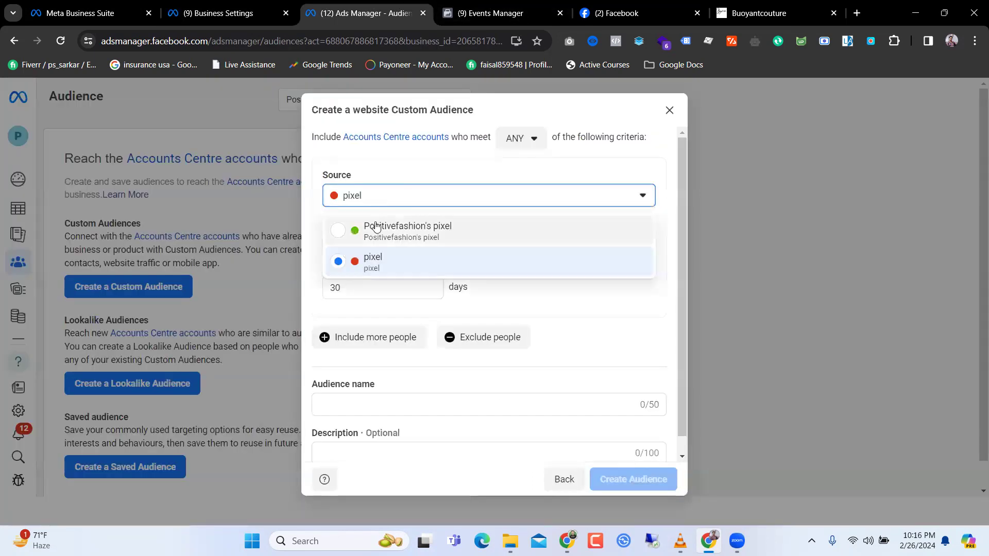
{"action": "left_click", "coordinate": [387, 224]}
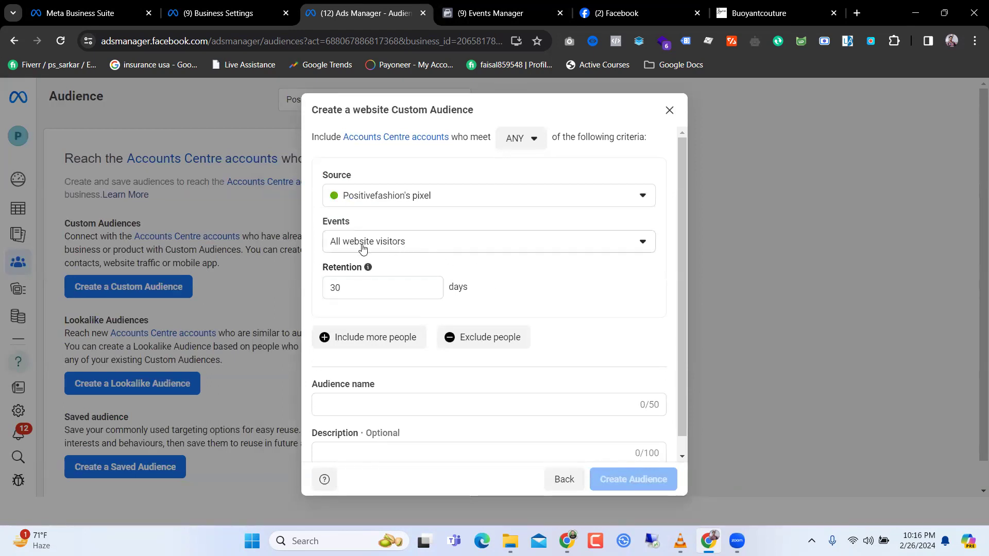
Look through the event options for the website audience and choose AddToCart
{"action": "left_click", "coordinate": [398, 247]}
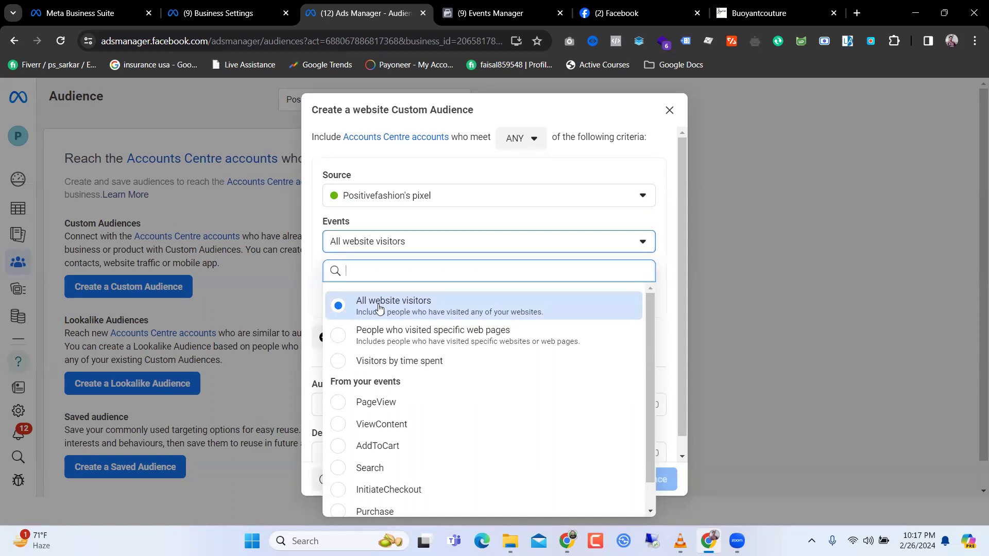
{"action": "left_click", "coordinate": [412, 307]}
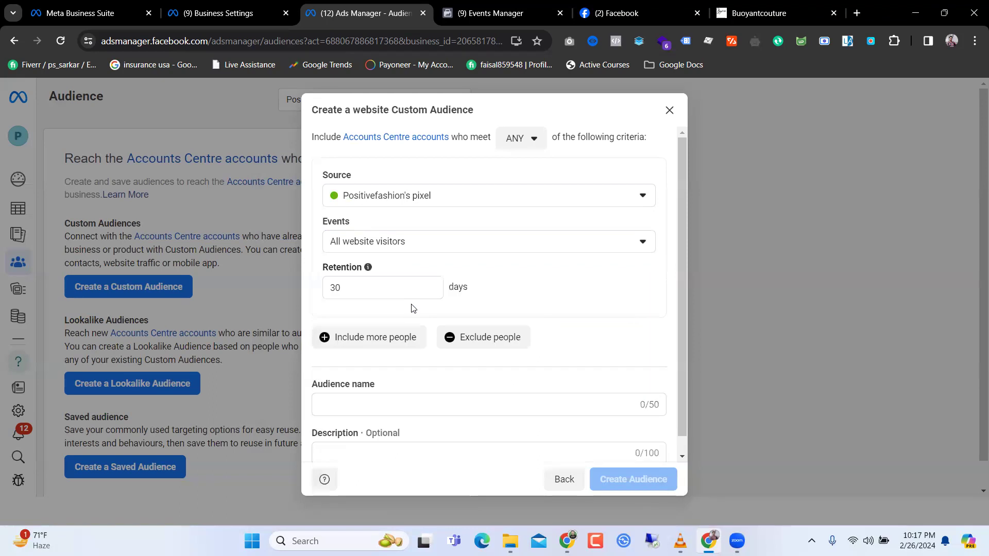
{"action": "left_click", "coordinate": [478, 242]}
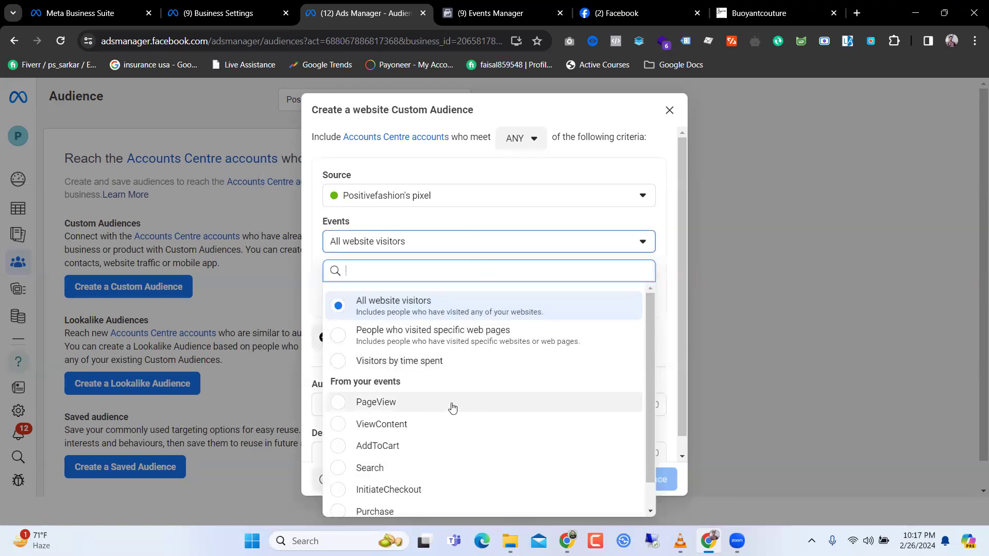
{"action": "scroll", "coordinate": [452, 407], "scroll_direction": "down", "scroll_amount": 1}
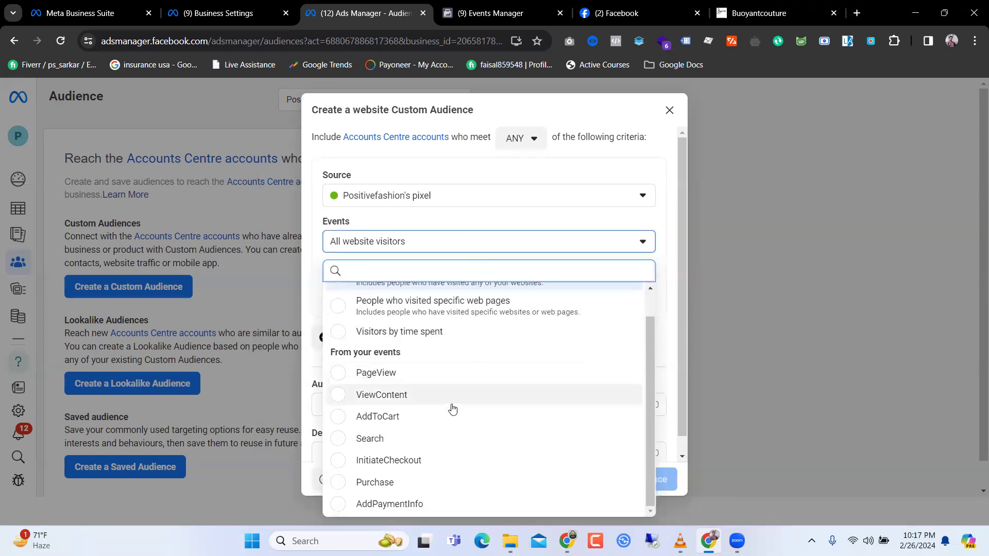
{"action": "left_click", "coordinate": [392, 418]}
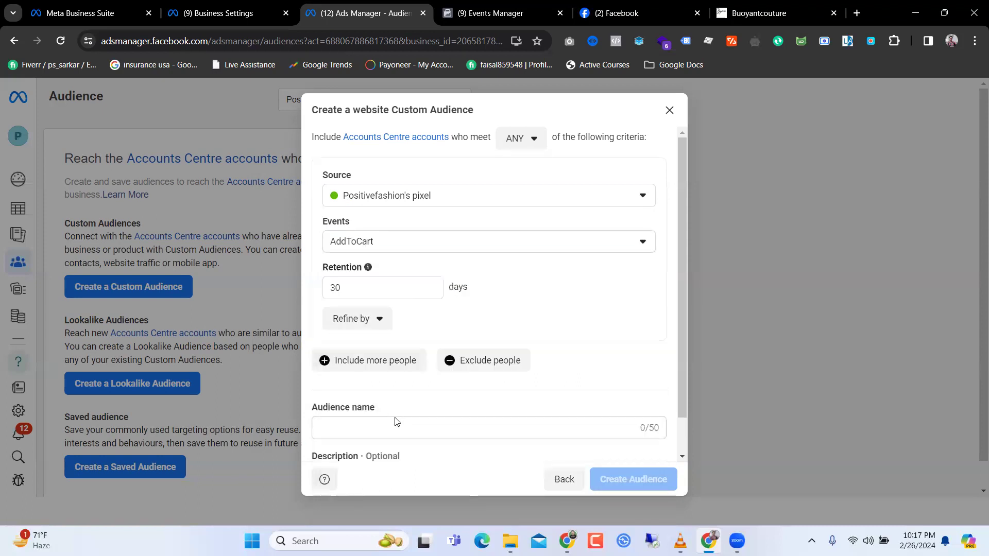
Change the website audience's event to All website visitors
{"action": "left_click", "coordinate": [425, 245]}
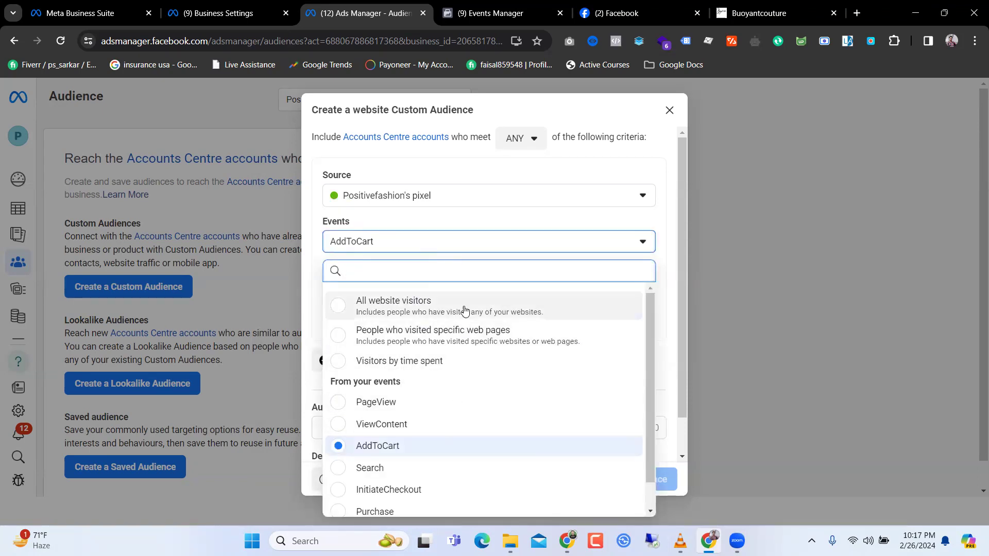
{"action": "scroll", "coordinate": [466, 335], "scroll_direction": "down", "scroll_amount": 1}
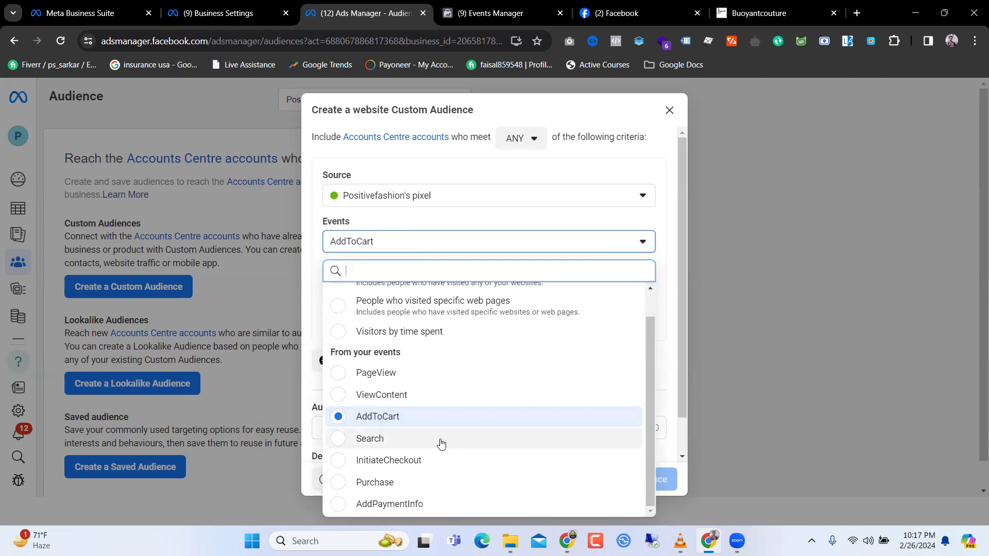
{"action": "scroll", "coordinate": [436, 441], "scroll_direction": "up", "scroll_amount": 1}
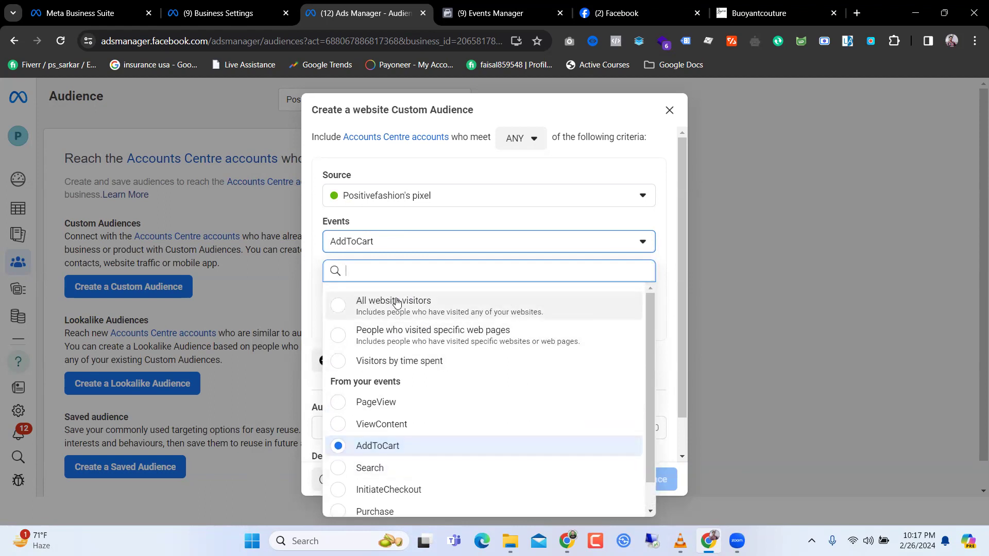
{"action": "left_click", "coordinate": [419, 305]}
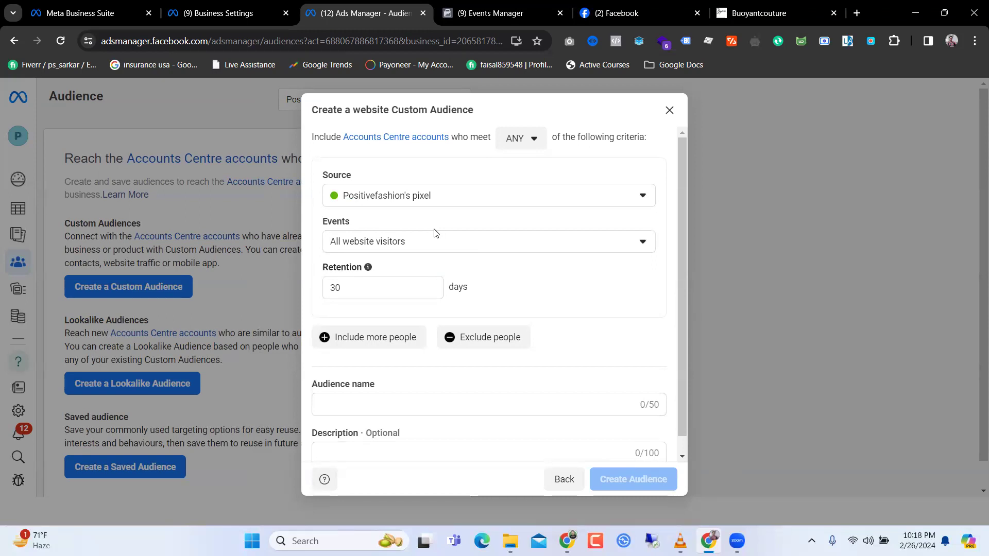
Review the retention, audience name and description fields of the website audience form
{"action": "left_click", "coordinate": [385, 284]}
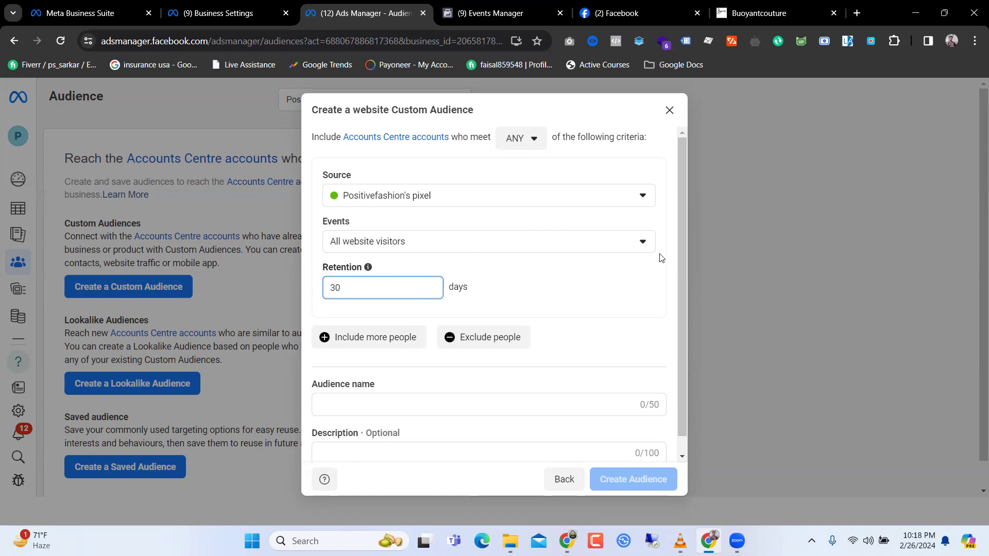
{"action": "left_click_drag", "start_coordinate": [678, 249], "coordinate": [676, 325]}
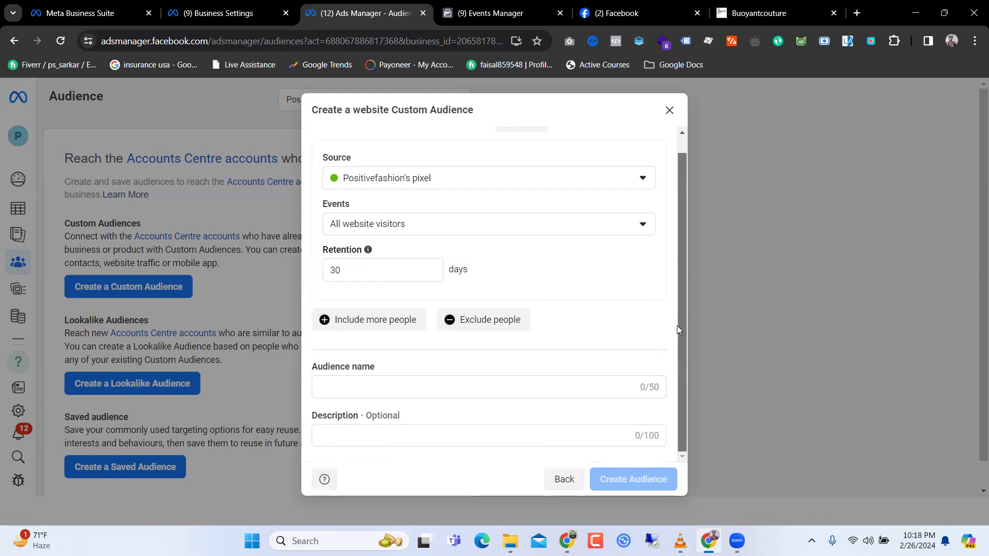
{"action": "scroll", "coordinate": [629, 331], "scroll_direction": "up", "scroll_amount": 1}
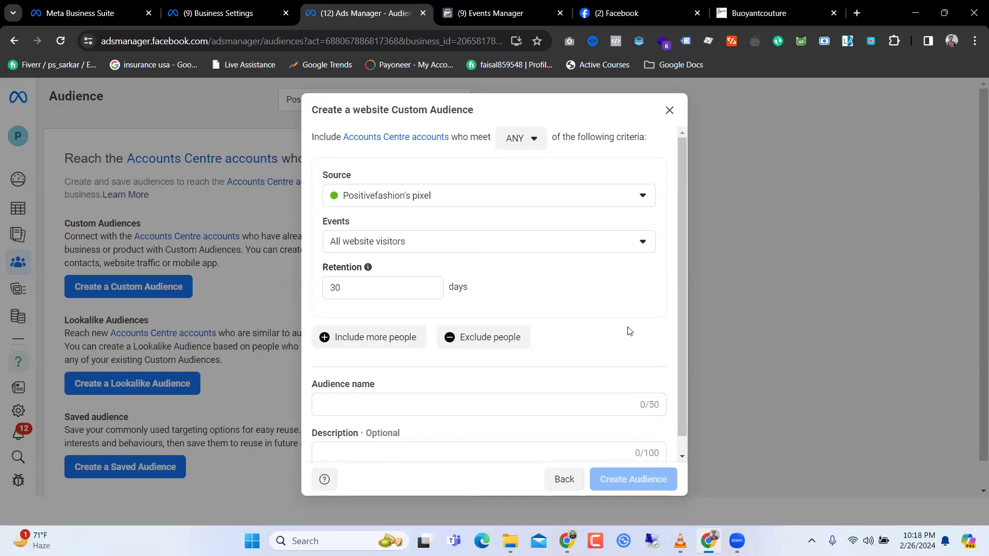
{"action": "scroll", "coordinate": [629, 331], "scroll_direction": "down", "scroll_amount": 1}
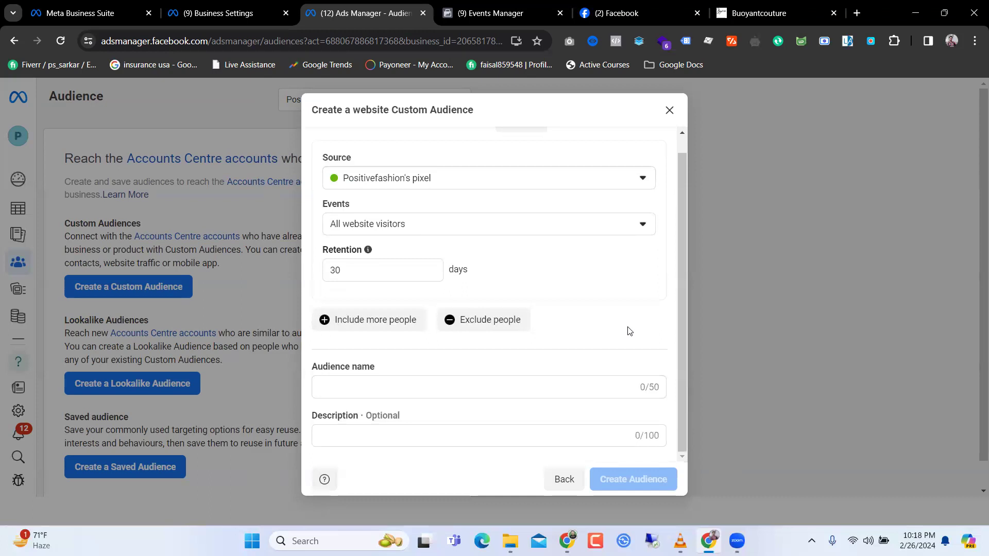
{"action": "scroll", "coordinate": [630, 331], "scroll_direction": "up", "scroll_amount": 1}
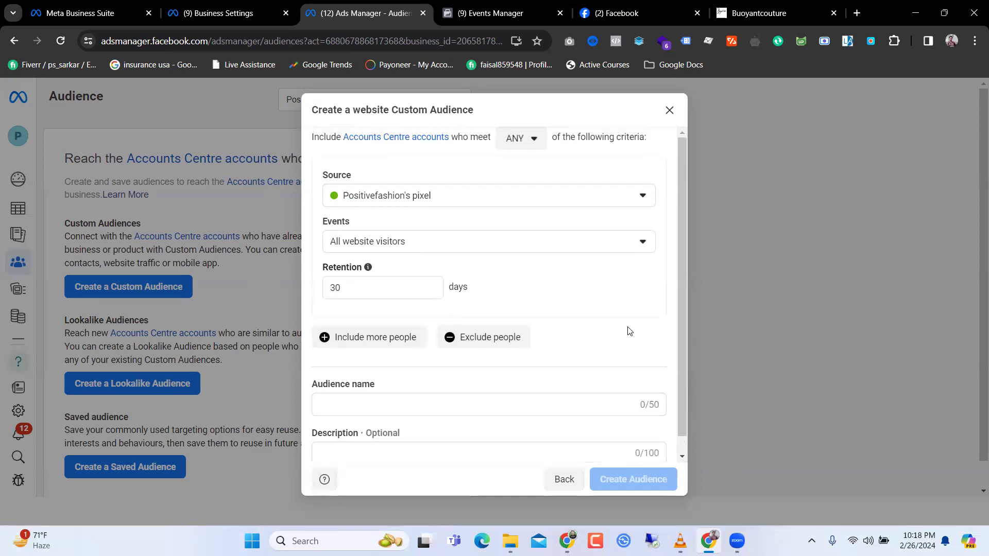
{"action": "left_click", "coordinate": [377, 289]}
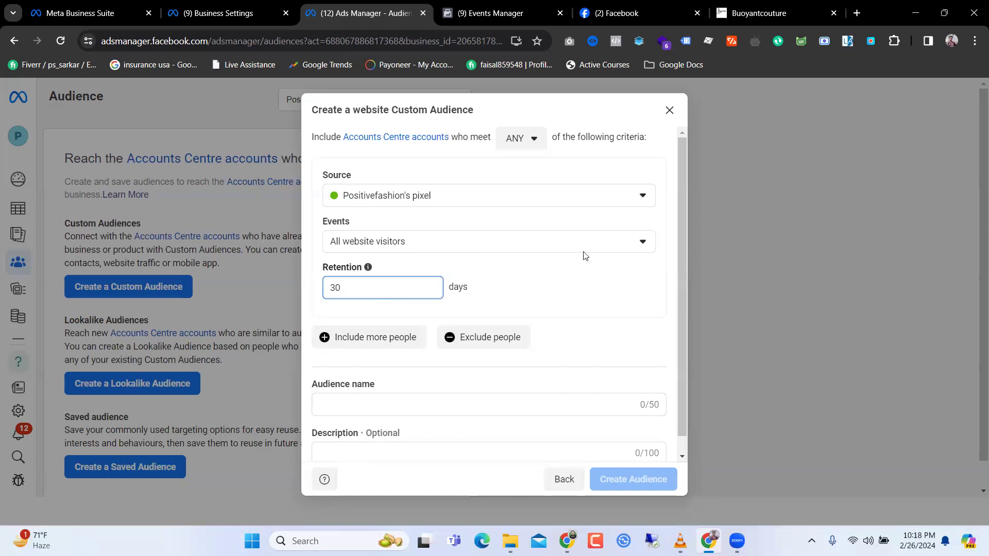
Discard the website audience form and reopen the choice of Custom Audience sources
{"action": "left_click", "coordinate": [669, 109]}
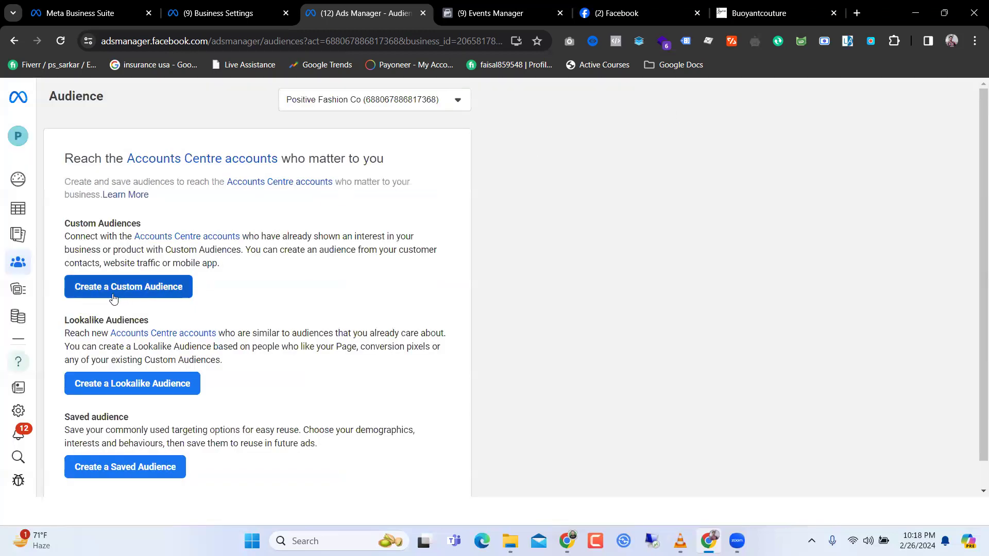
{"action": "left_click", "coordinate": [152, 292]}
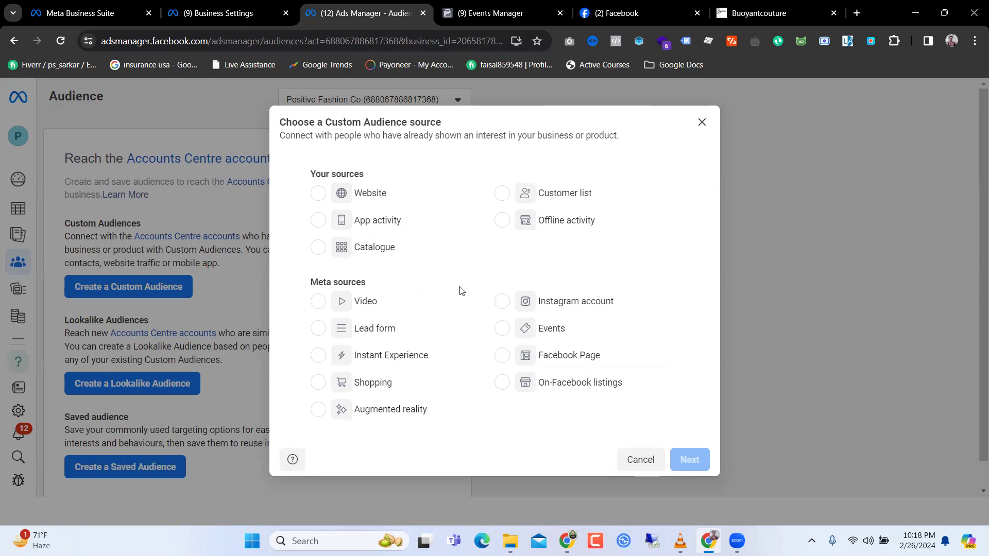
Switch to the Positive Fashion page in the Facebook browser tab and close all chats
{"action": "left_click", "coordinate": [618, 13]}
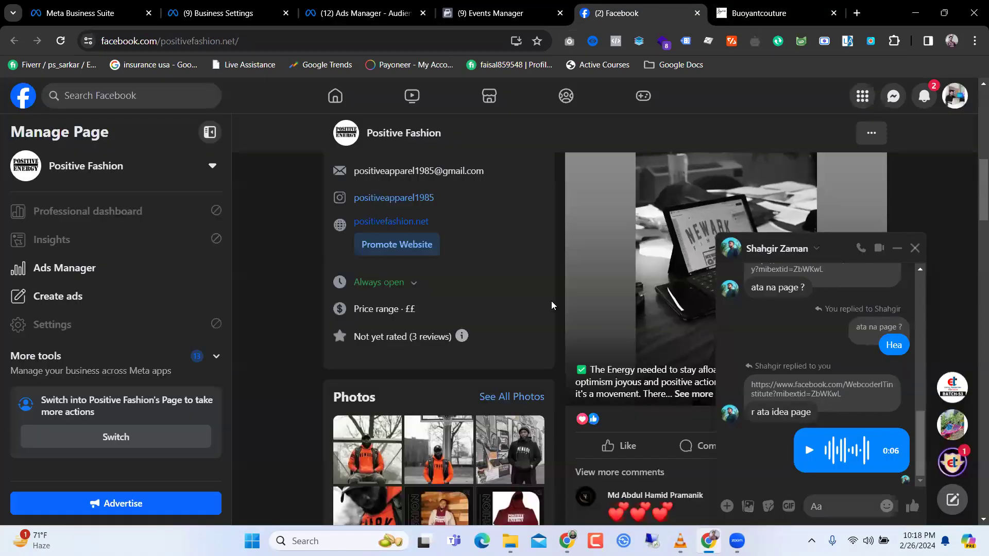
{"action": "scroll", "coordinate": [552, 305], "scroll_direction": "down", "scroll_amount": 3}
{"action": "left_click", "coordinate": [897, 248]}
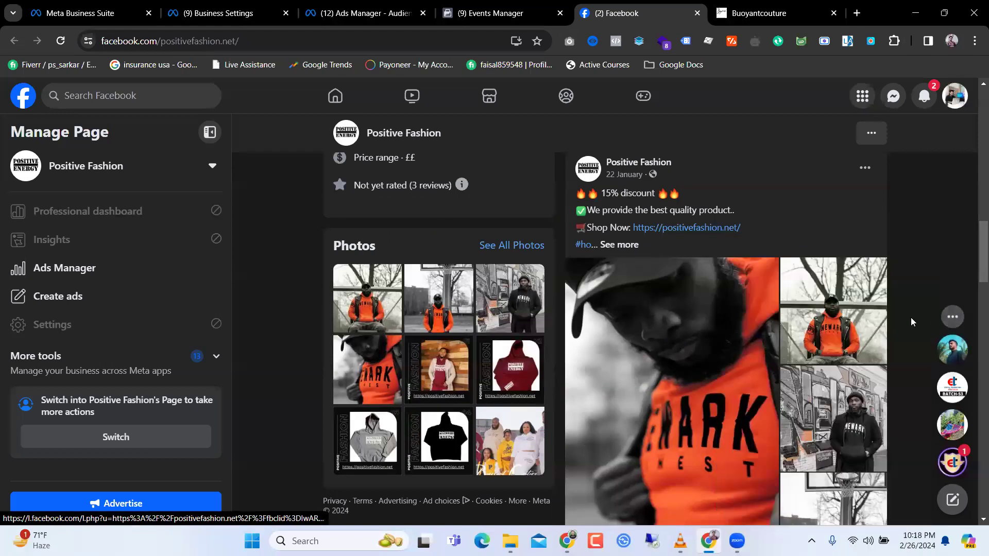
{"action": "scroll", "coordinate": [911, 317], "scroll_direction": "up", "scroll_amount": 10}
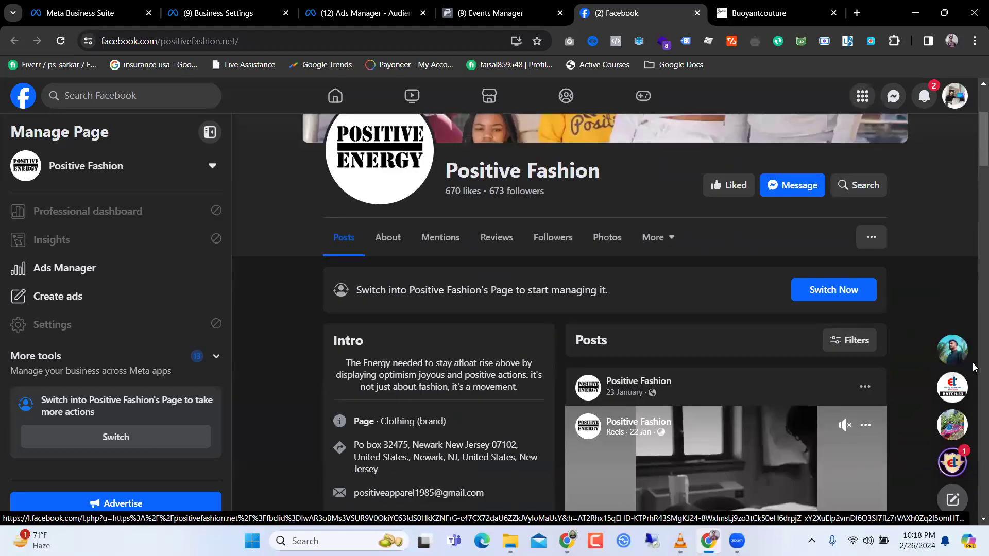
{"action": "left_click", "coordinate": [954, 319]}
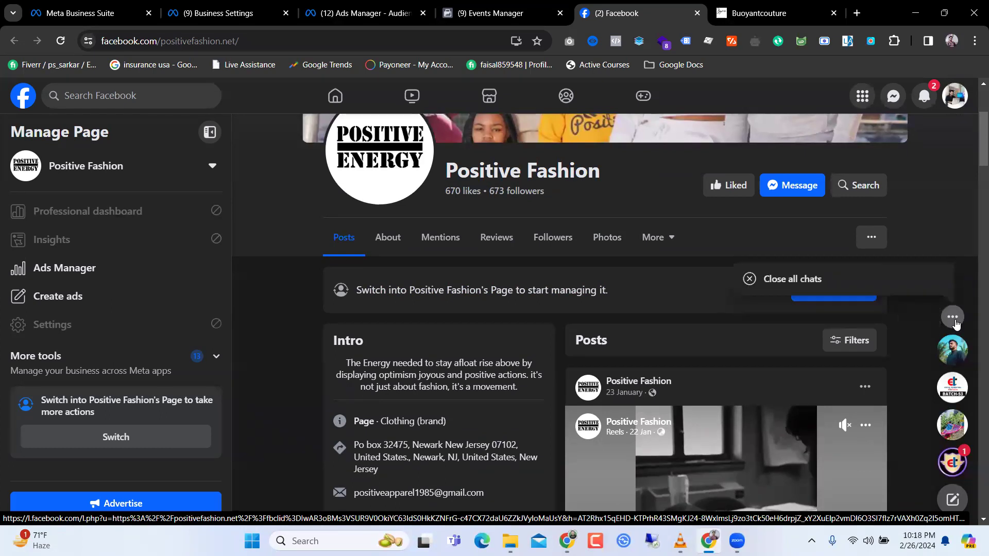
{"action": "left_click", "coordinate": [841, 283]}
Look over the Positive Fashion page's header, likes, followers, intro and posts
{"action": "scroll", "coordinate": [596, 287], "scroll_direction": "up", "scroll_amount": 4}
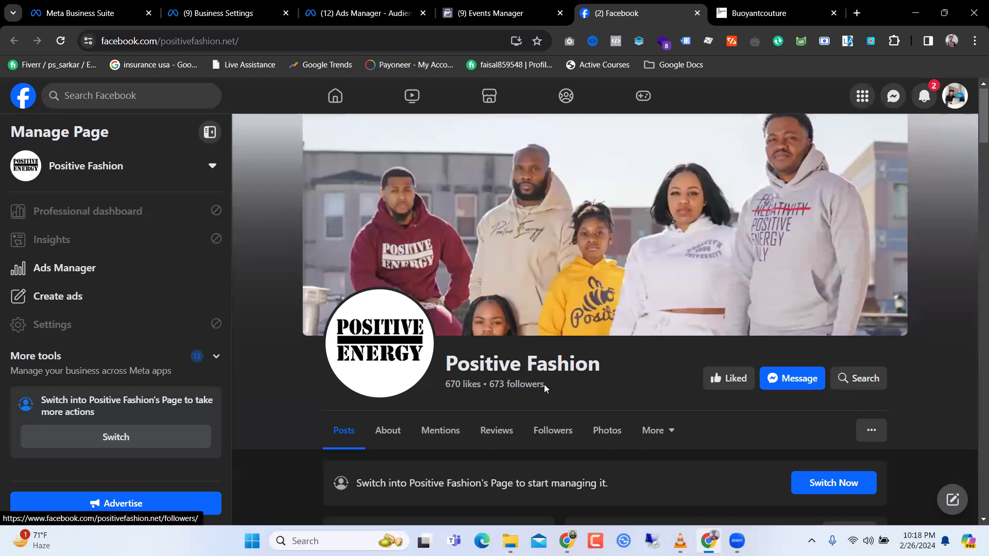
{"action": "scroll", "coordinate": [568, 383], "scroll_direction": "down", "scroll_amount": 1}
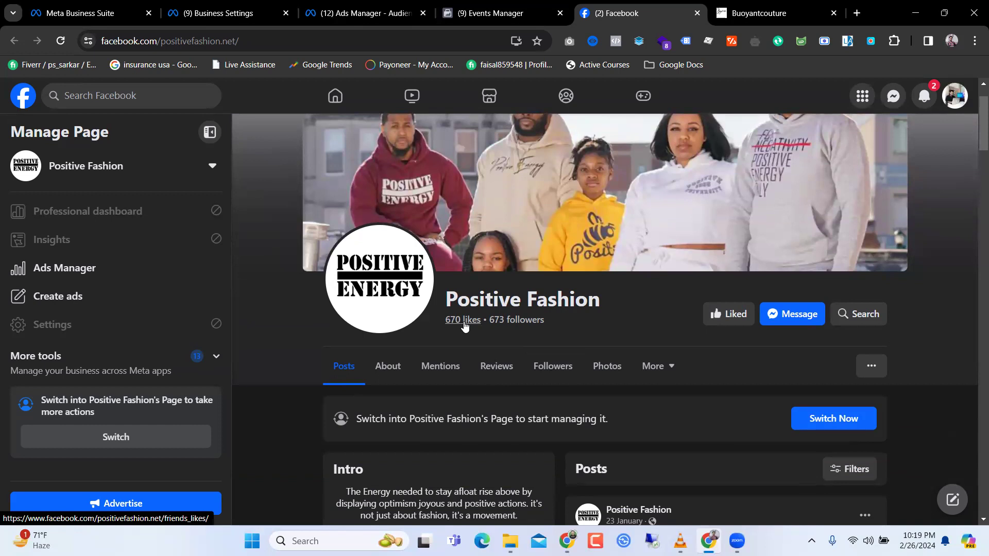
{"action": "scroll", "coordinate": [528, 338], "scroll_direction": "down", "scroll_amount": 8}
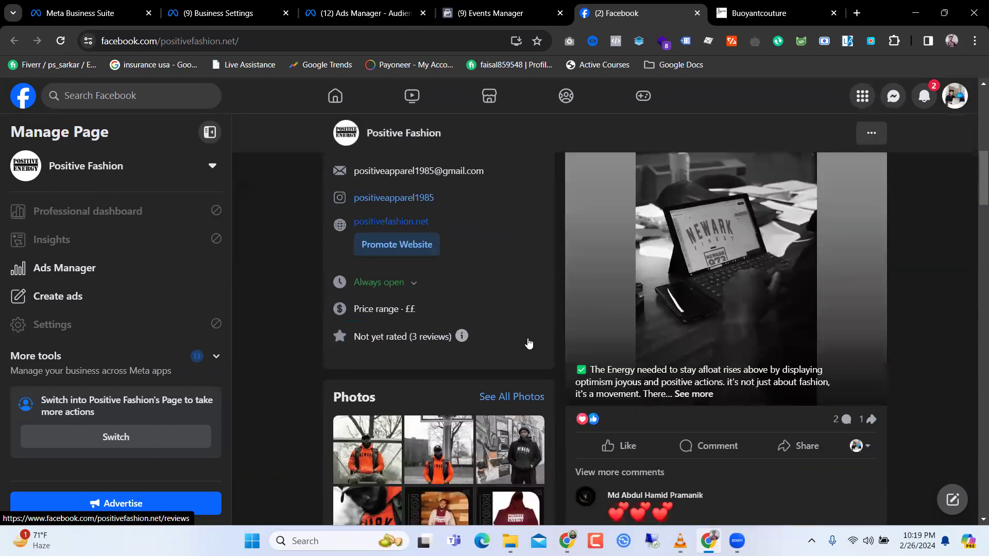
{"action": "scroll", "coordinate": [528, 343], "scroll_direction": "down", "scroll_amount": 15}
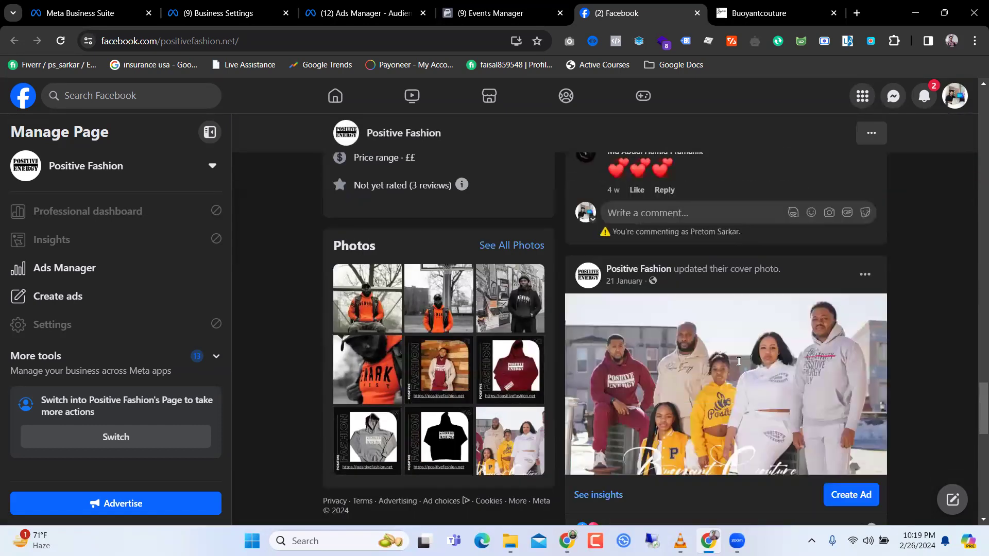
{"action": "scroll", "coordinate": [739, 363], "scroll_direction": "up", "scroll_amount": 8}
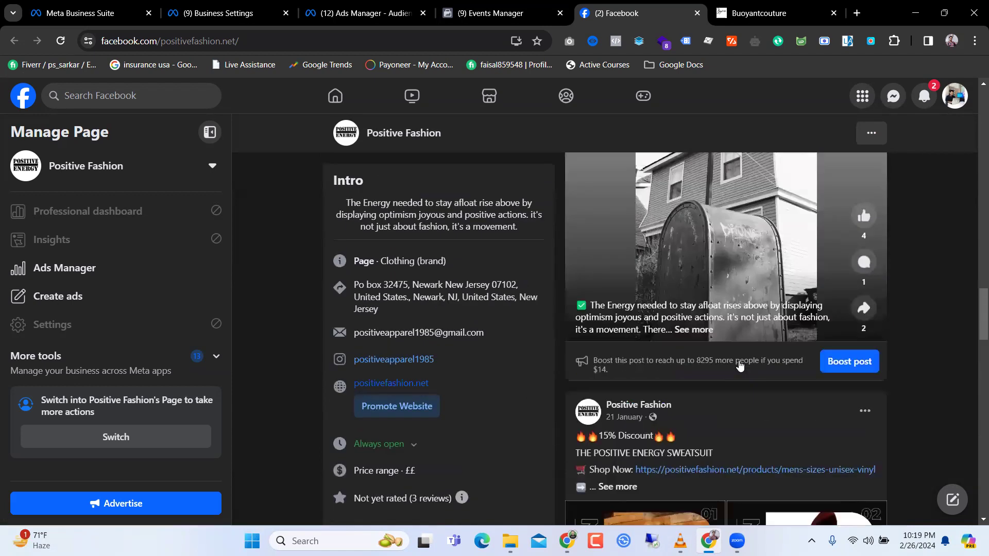
{"action": "scroll", "coordinate": [740, 365], "scroll_direction": "up", "scroll_amount": 10}
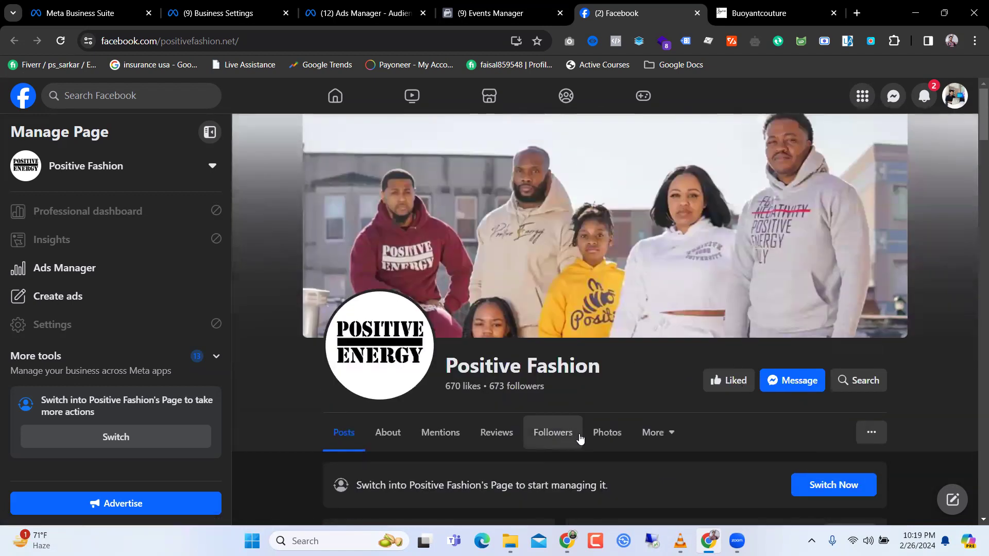
Open the Positive Fashion page's videos and check the view count of its Positive Fashion Video
{"action": "left_click", "coordinate": [643, 433]}
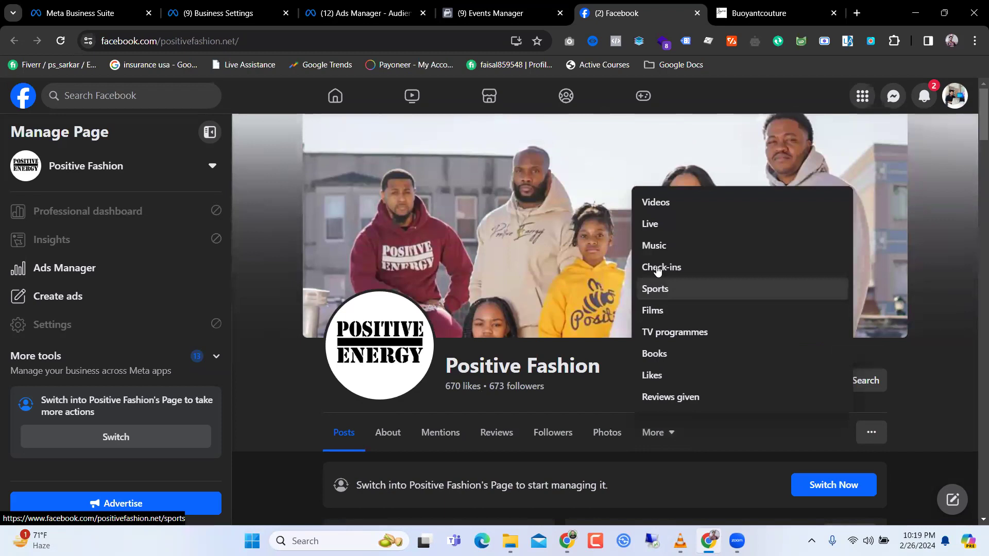
{"action": "left_click", "coordinate": [653, 204]}
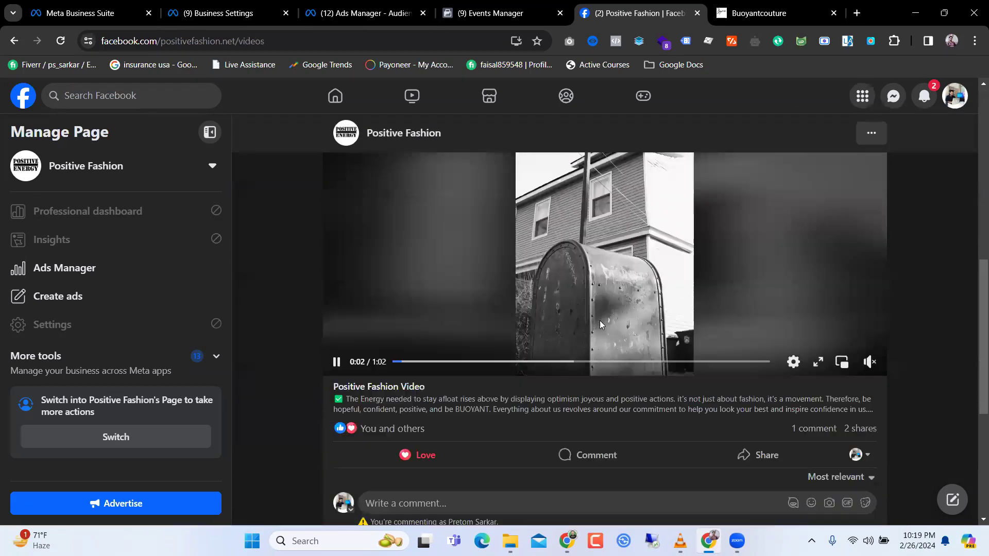
{"action": "scroll", "coordinate": [600, 323], "scroll_direction": "down", "scroll_amount": 5}
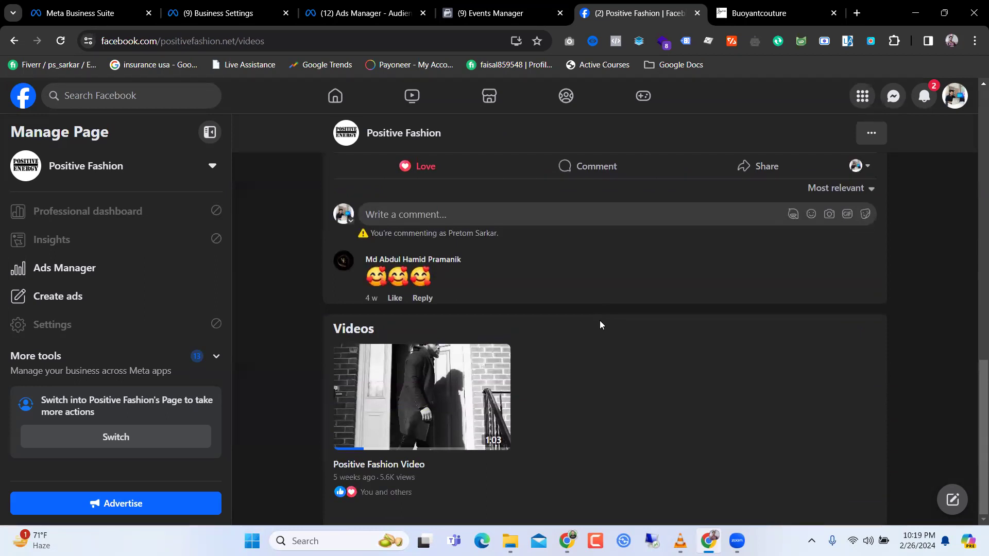
{"action": "mouse_move", "coordinate": [378, 479]}
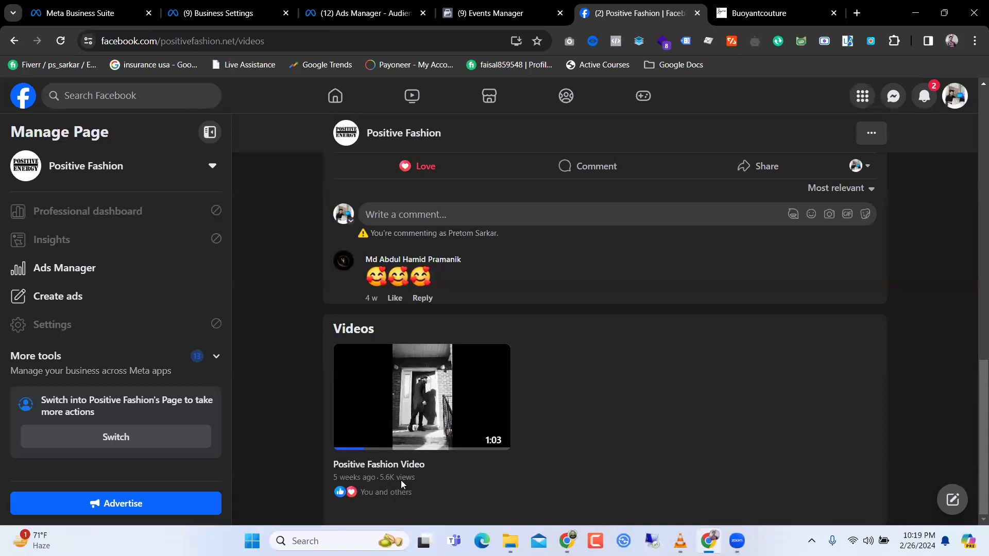
Switch back to the Ads Manager audiences tab and start a Custom Audience with Video as its source
{"action": "left_click", "coordinate": [499, 10]}
{"action": "left_click", "coordinate": [402, 7]}
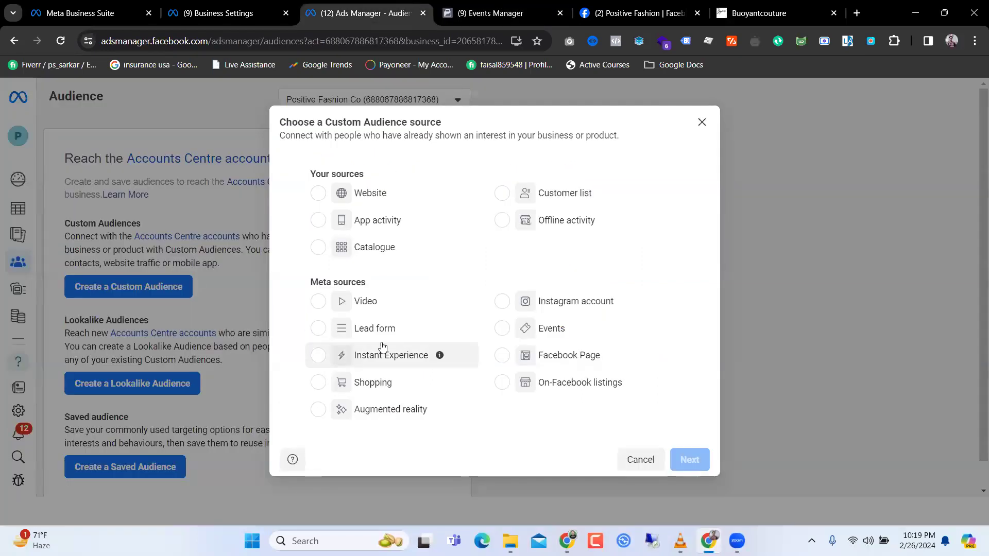
{"action": "left_click", "coordinate": [317, 303]}
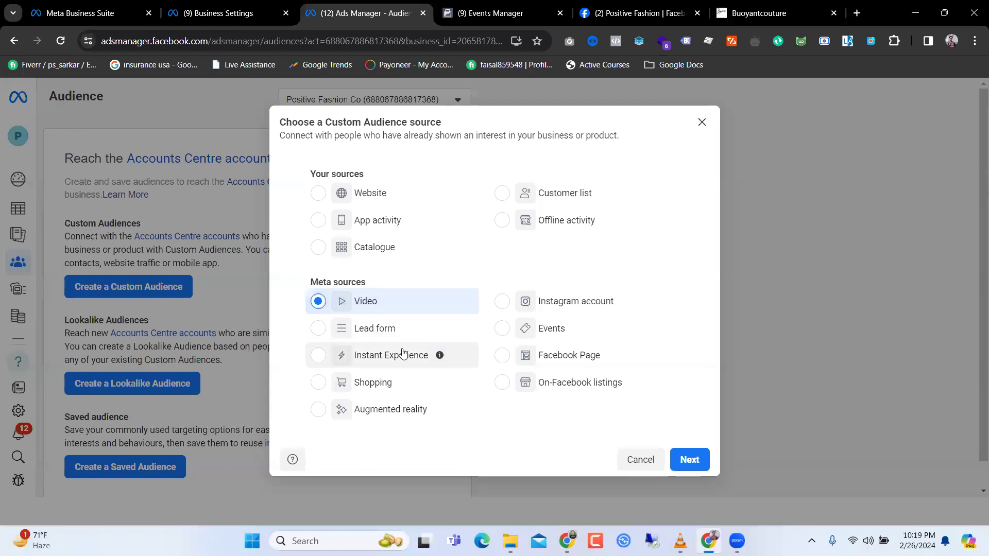
{"action": "left_click", "coordinate": [690, 460]}
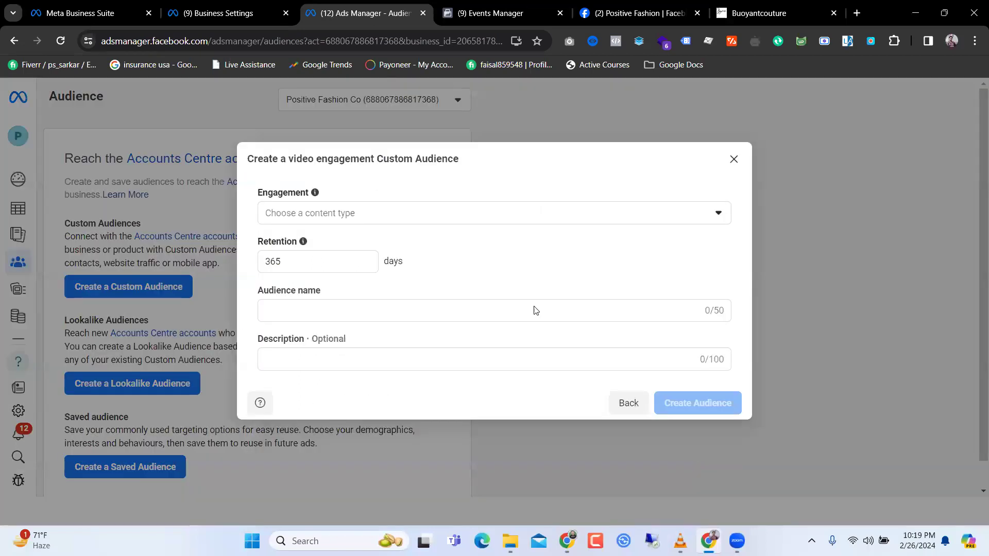
Set the engagement to people who either completed or viewed at least 15 seconds of the video (ThruPlay)
{"action": "left_click", "coordinate": [344, 212]}
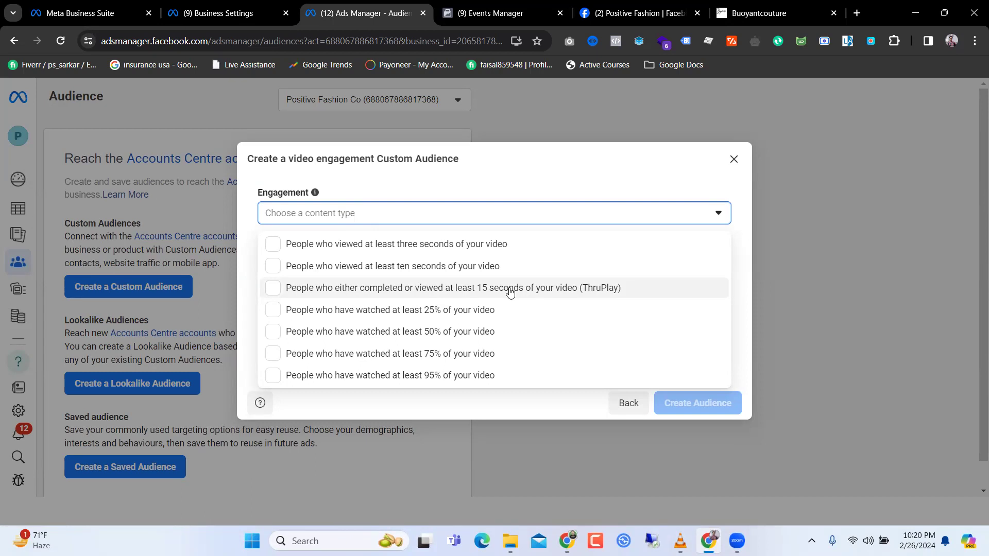
{"action": "left_click", "coordinate": [654, 213]}
{"action": "left_click", "coordinate": [654, 214]}
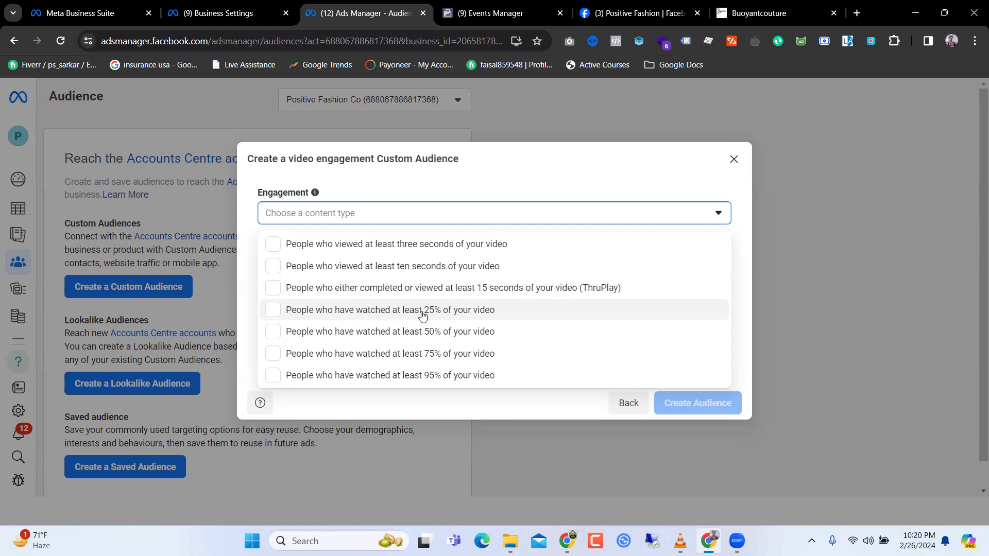
{"action": "left_click", "coordinate": [435, 287]}
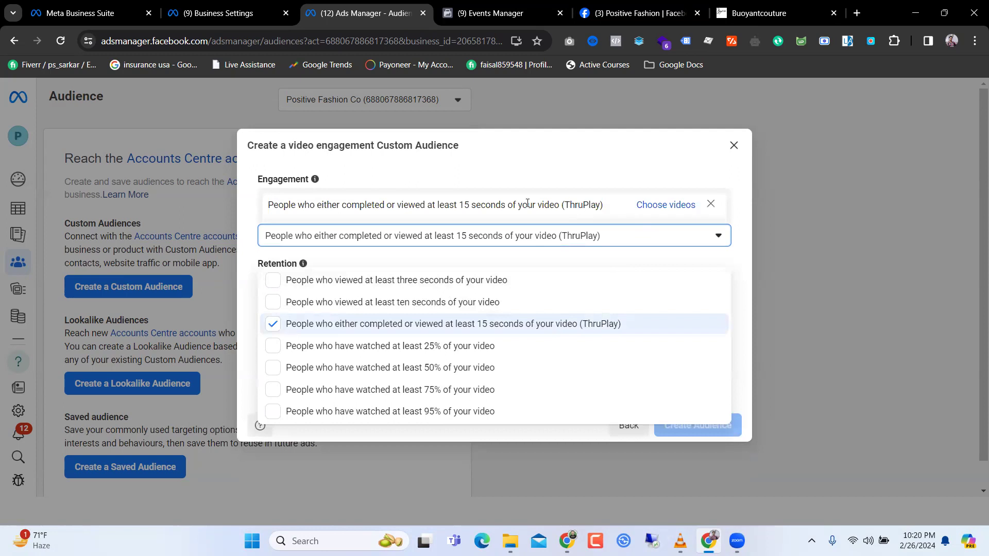
{"action": "left_click", "coordinate": [478, 202]}
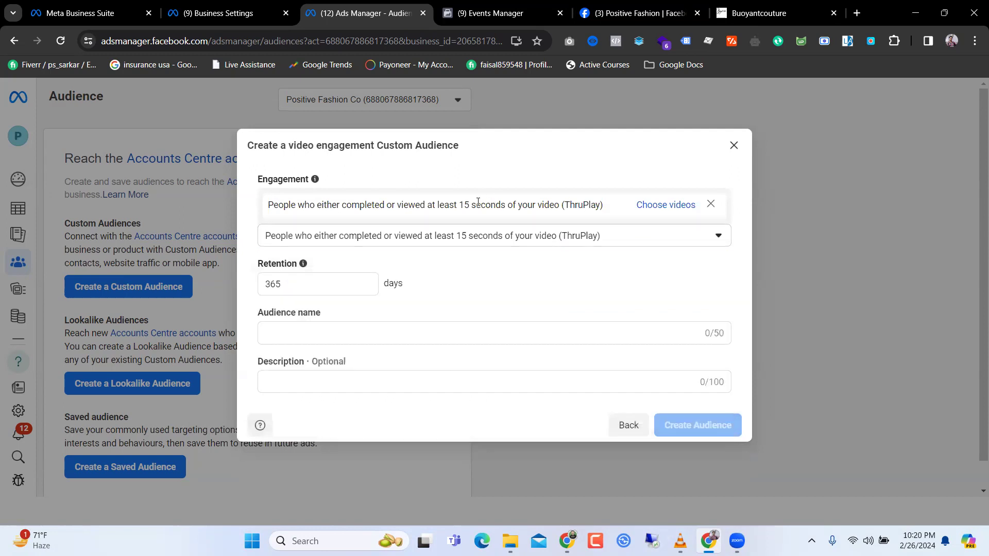
Review the available video sources and choose the Facebook Page video Untitled design.mp4 for the ThruPlay engagement
{"action": "left_click", "coordinate": [665, 206]}
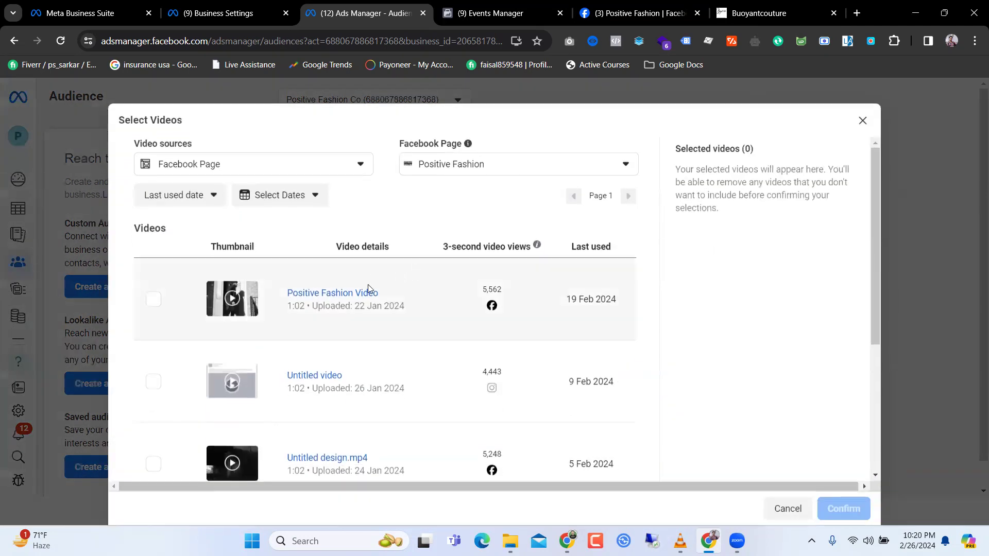
{"action": "scroll", "coordinate": [587, 309], "scroll_direction": "down", "scroll_amount": 3}
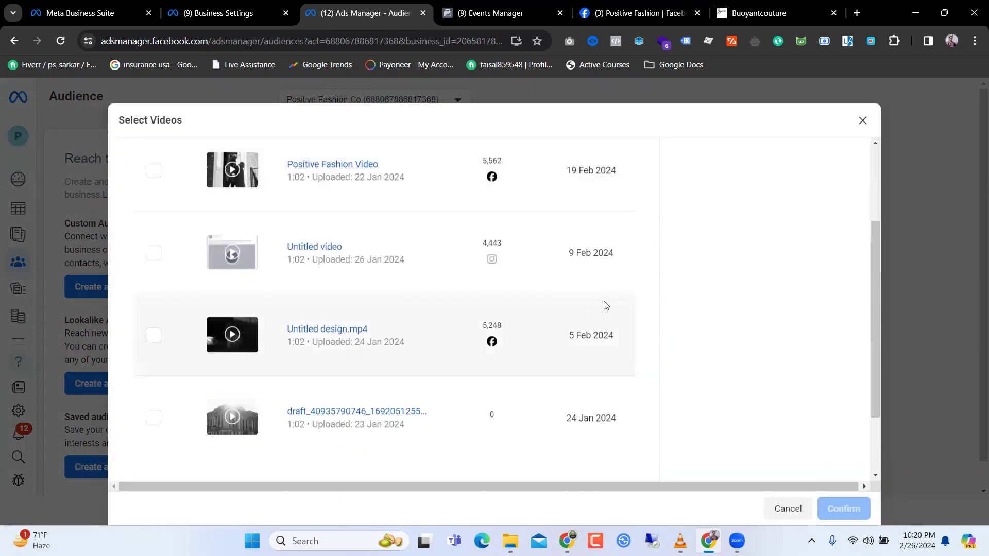
{"action": "scroll", "coordinate": [605, 305], "scroll_direction": "down", "scroll_amount": 2}
{"action": "scroll", "coordinate": [604, 303], "scroll_direction": "up", "scroll_amount": 5}
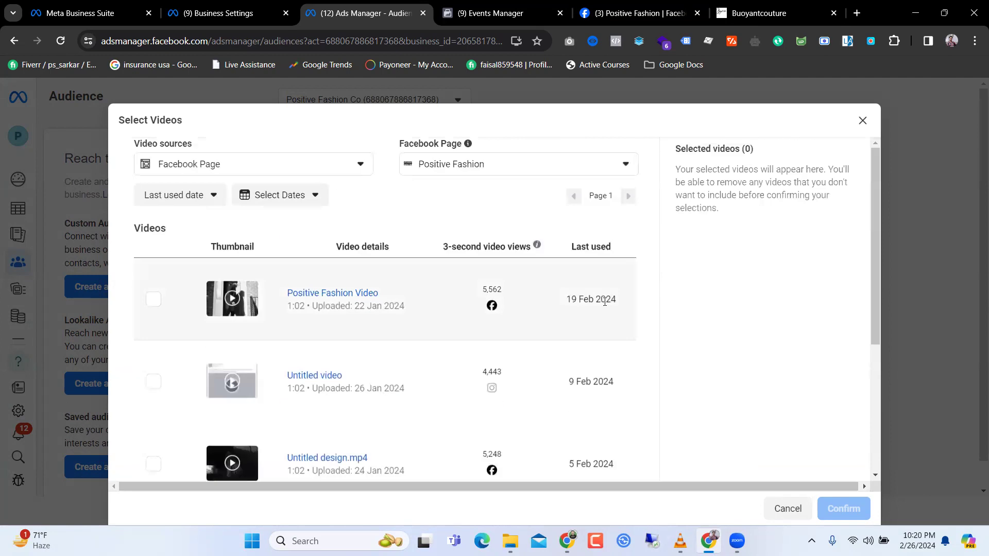
{"action": "left_click", "coordinate": [246, 172]}
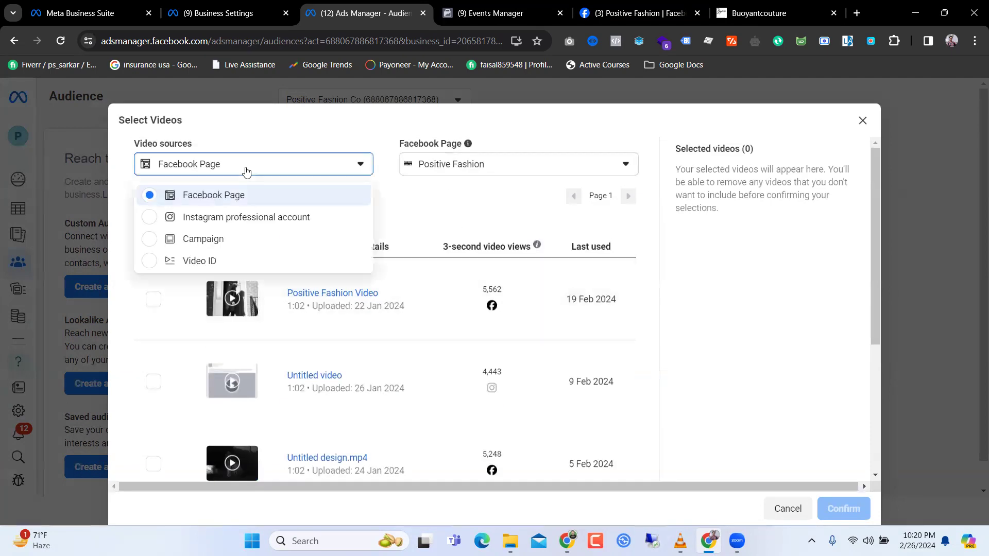
{"action": "left_click", "coordinate": [246, 171]}
{"action": "scroll", "coordinate": [453, 232], "scroll_direction": "down", "scroll_amount": 2}
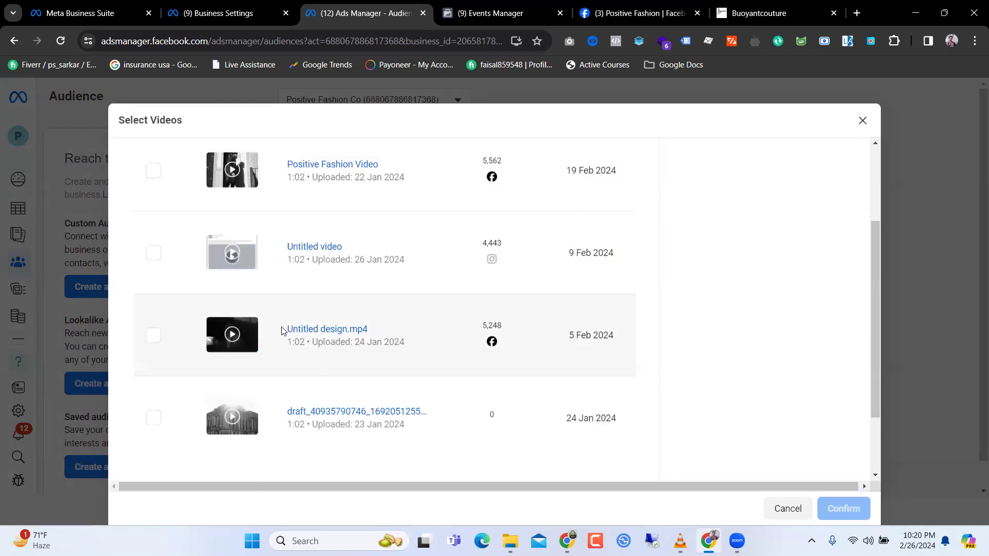
{"action": "left_click", "coordinate": [153, 335]}
{"action": "scroll", "coordinate": [628, 295], "scroll_direction": "down", "scroll_amount": 2}
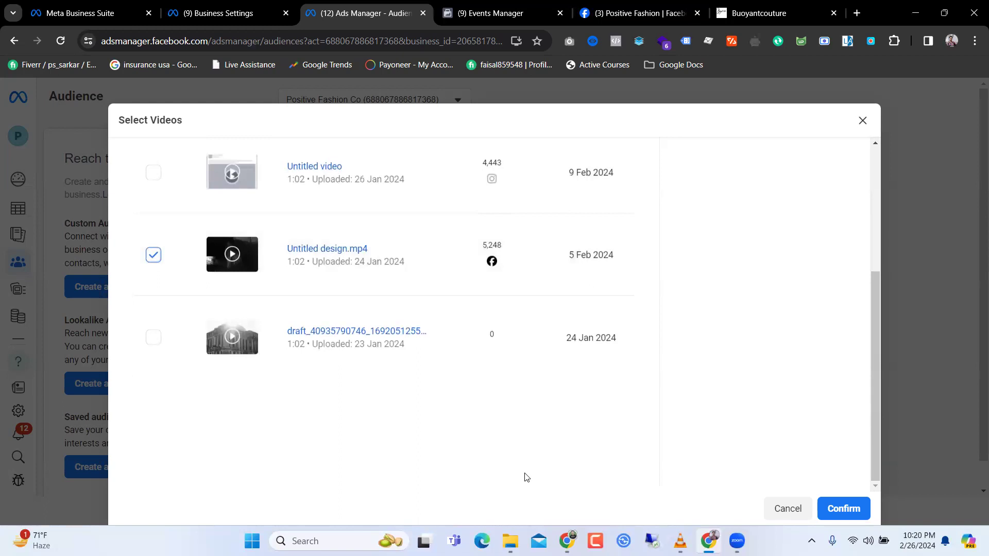
{"action": "left_click", "coordinate": [841, 509]}
Set the video engagement audience's retention to 180 days
{"action": "left_click", "coordinate": [352, 357]}
{"action": "left_click", "coordinate": [333, 303]}
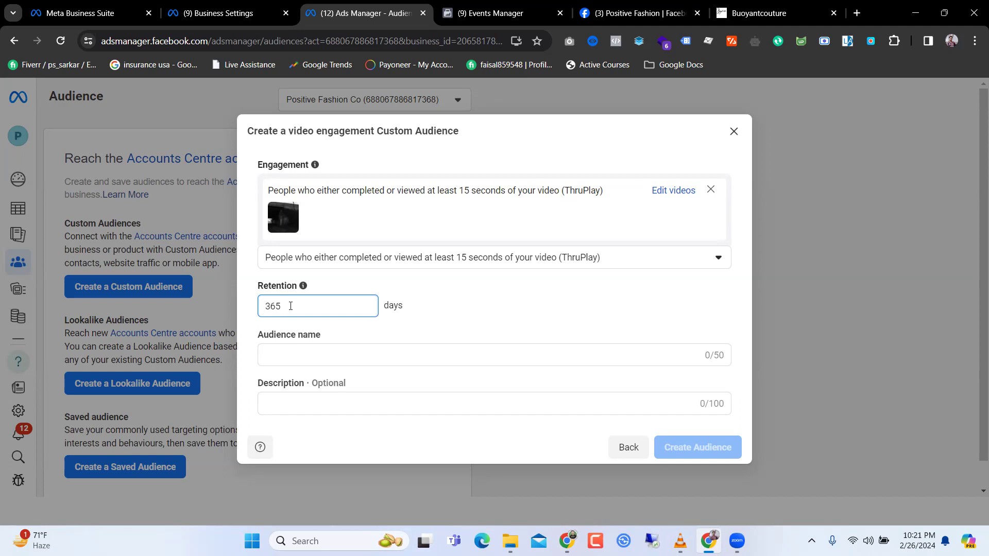
{"action": "key", "text": "BackSpace"}
{"action": "key", "text": "BackSpace"}
{"action": "key", "text": "BackSpace"}
{"action": "type", "text": "180"}
Name the video engagement audience "Video Custom Audience" and create it
{"action": "left_click", "coordinate": [314, 355]}
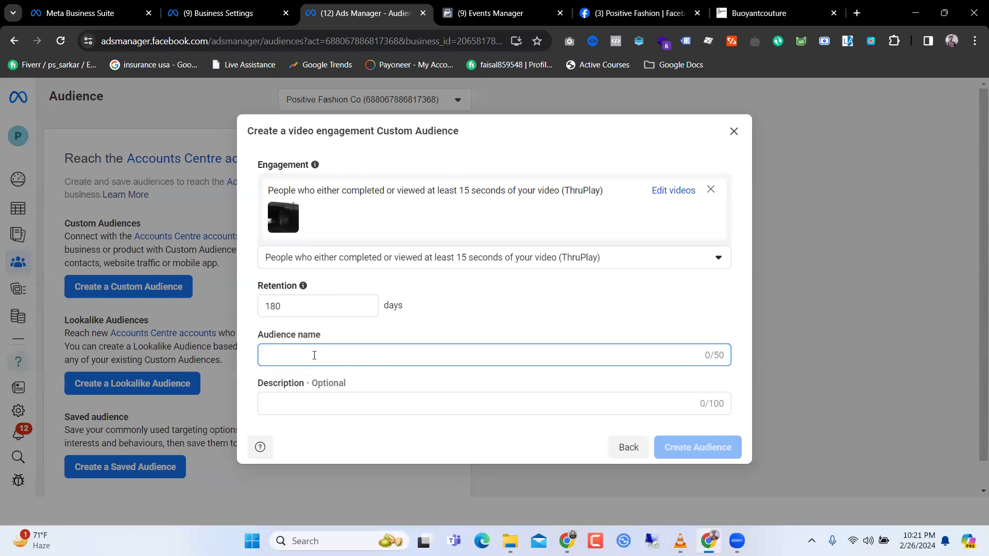
{"action": "type", "text": "Video "}
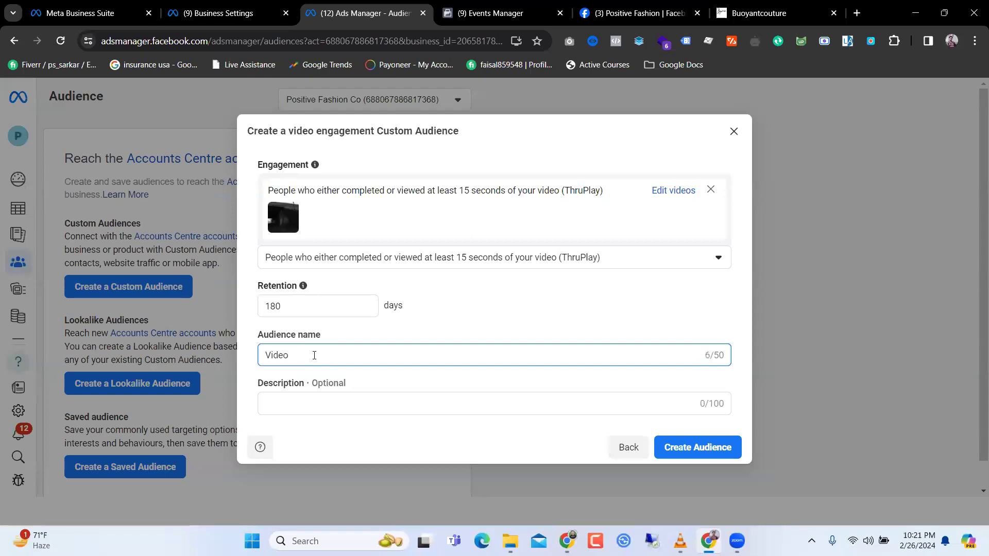
{"action": "type", "text": "Custom Audience"}
{"action": "left_click", "coordinate": [703, 457]}
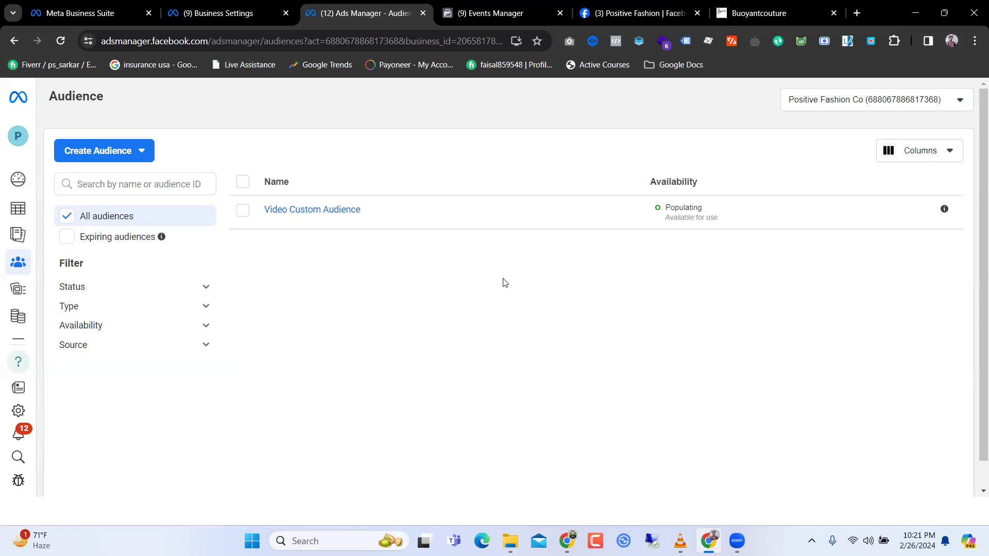
Try to start another Custom Audience and dismiss the video audience's creation confirmation
{"action": "scroll", "coordinate": [391, 318], "scroll_direction": "down", "scroll_amount": 1}
{"action": "scroll", "coordinate": [473, 301], "scroll_direction": "up", "scroll_amount": 1}
{"action": "left_click", "coordinate": [106, 155]}
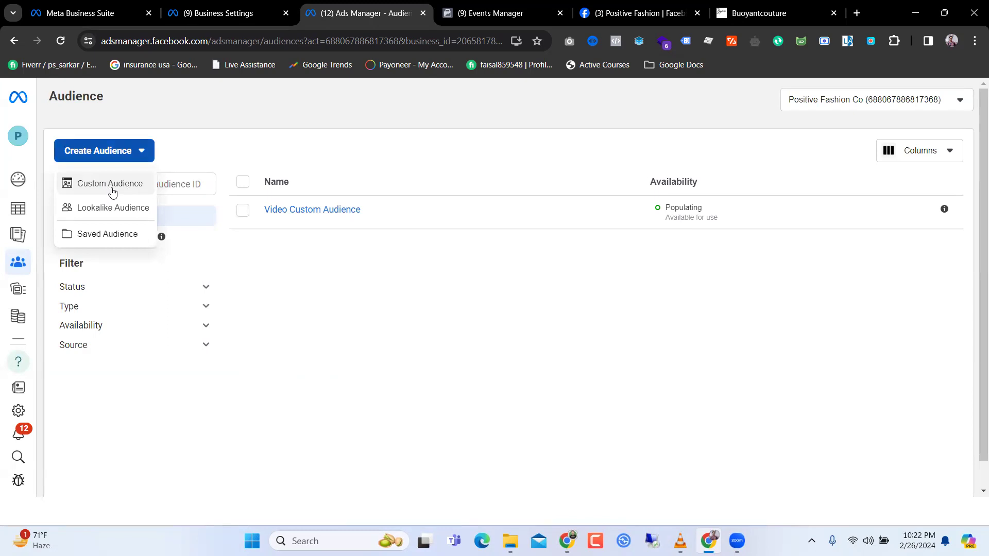
{"action": "left_click", "coordinate": [109, 184]}
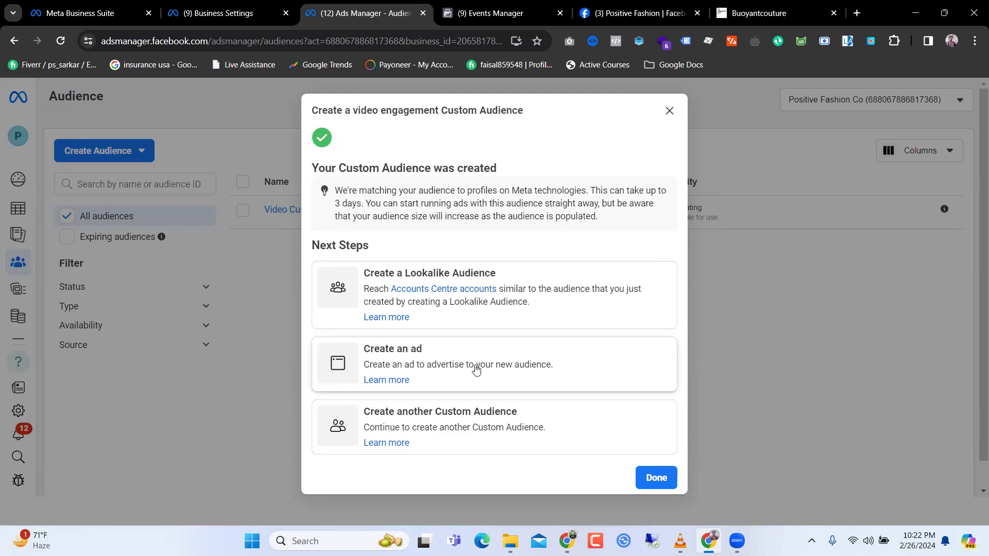
{"action": "left_click", "coordinate": [668, 111]}
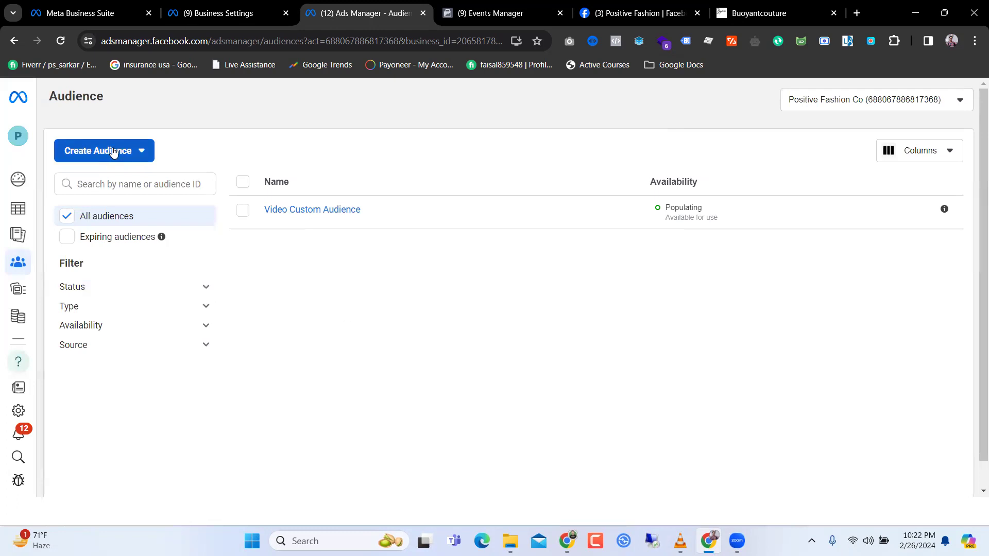
Start a new Custom Audience with Facebook Page as its source
{"action": "left_click", "coordinate": [128, 154]}
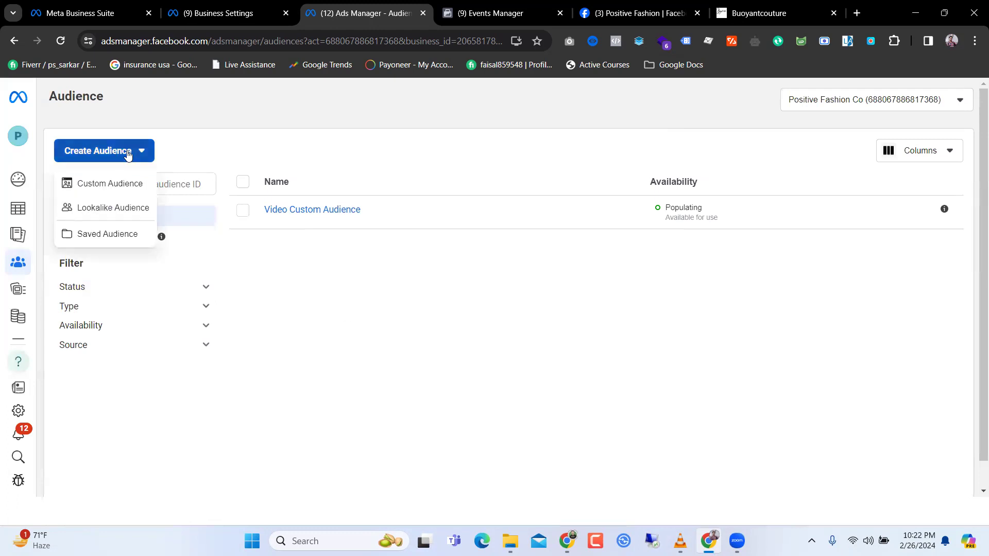
{"action": "left_click", "coordinate": [114, 186]}
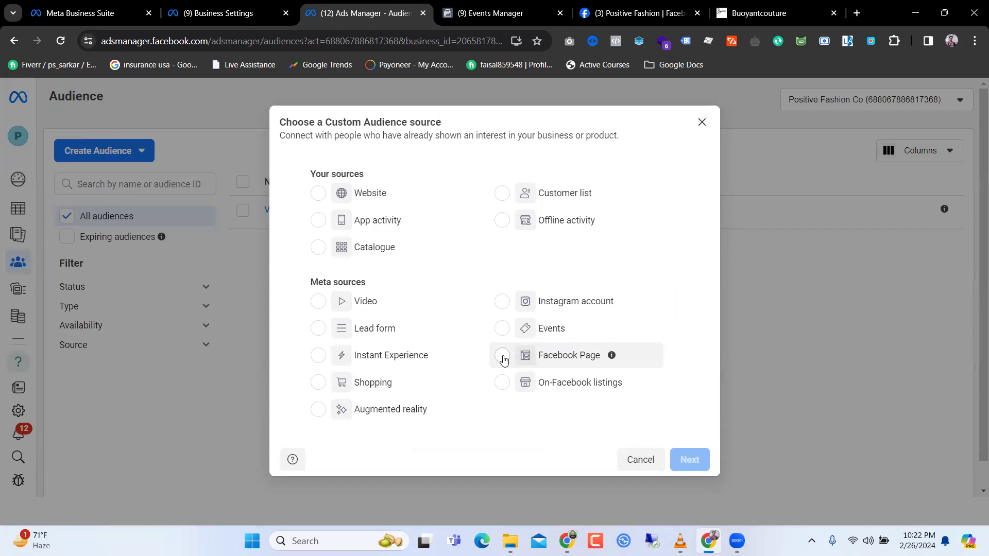
{"action": "left_click", "coordinate": [547, 359]}
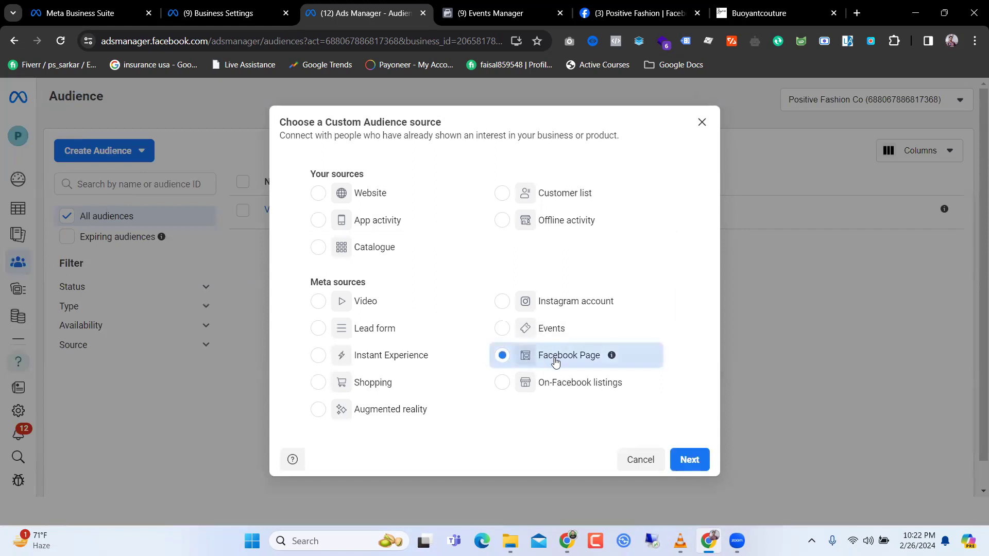
{"action": "left_click", "coordinate": [691, 459]}
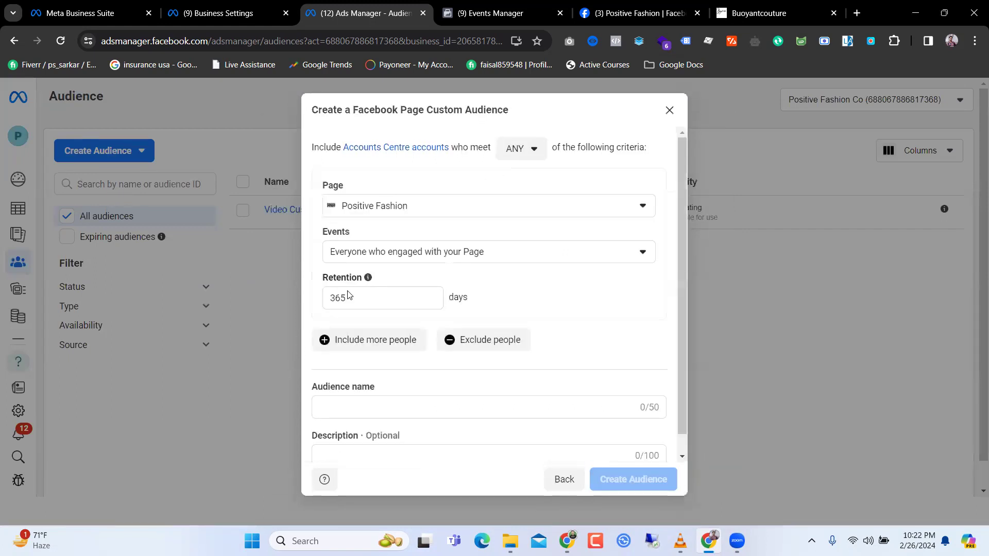
Review the page event options and choose Everyone who engaged with your Page for Positive Fashion
{"action": "left_click", "coordinate": [461, 257]}
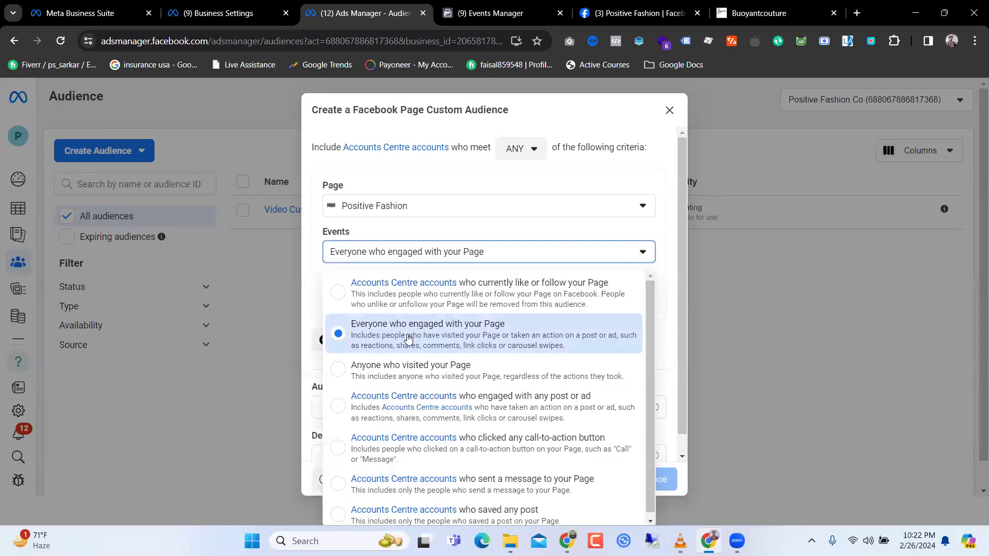
{"action": "scroll", "coordinate": [512, 331], "scroll_direction": "down", "scroll_amount": 1}
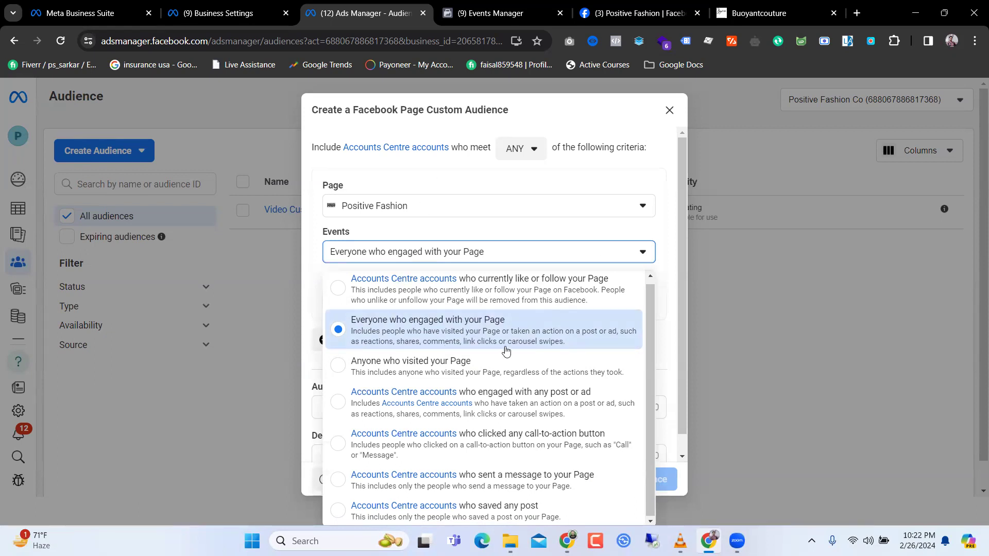
{"action": "left_click", "coordinate": [531, 336]}
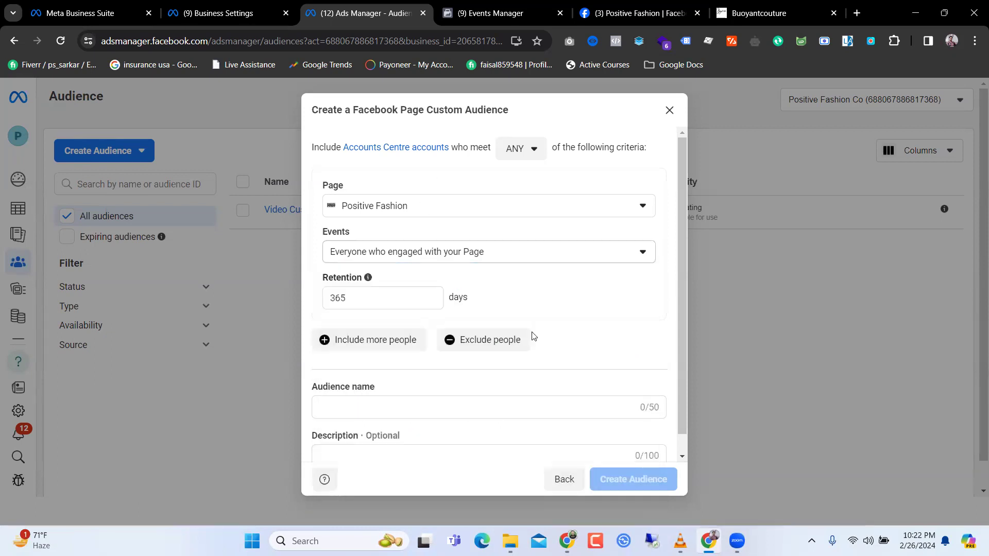
Set the Facebook Page audience's retention to 180 days
{"action": "scroll", "coordinate": [554, 323], "scroll_direction": "down", "scroll_amount": 1}
{"action": "left_click", "coordinate": [398, 282]}
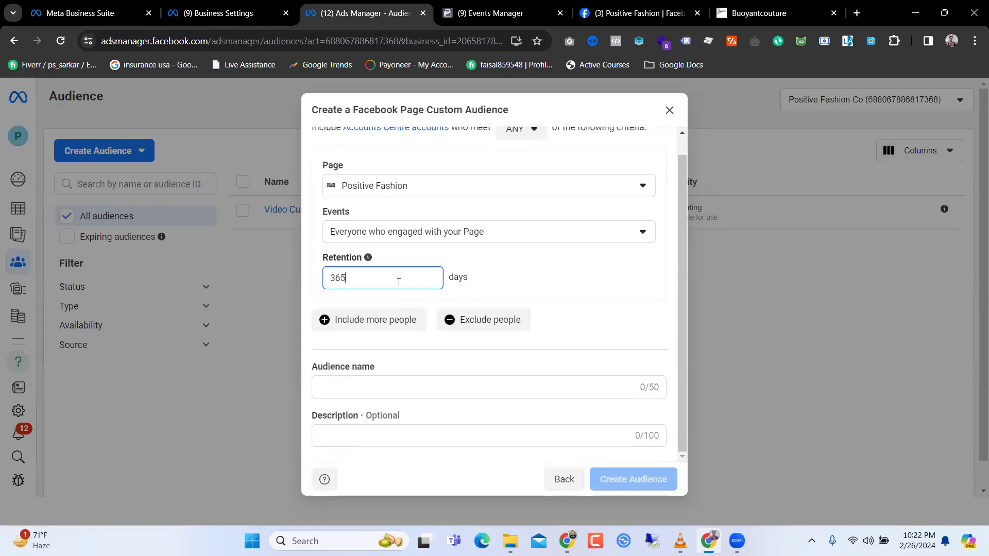
{"action": "key", "text": "BackSpace"}
{"action": "key", "text": "BackSpace"}
{"action": "key", "text": "BackSpace"}
{"action": "type", "text": "180"}
Name the Facebook Page audience "Facebook Page Custom Audience"
{"action": "left_click", "coordinate": [433, 387]}
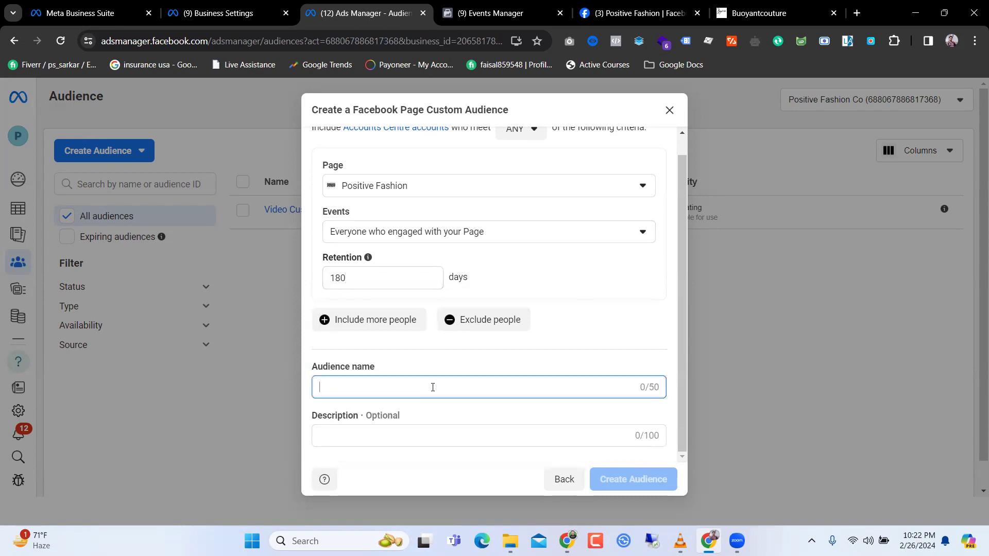
{"action": "type", "text": "F"}
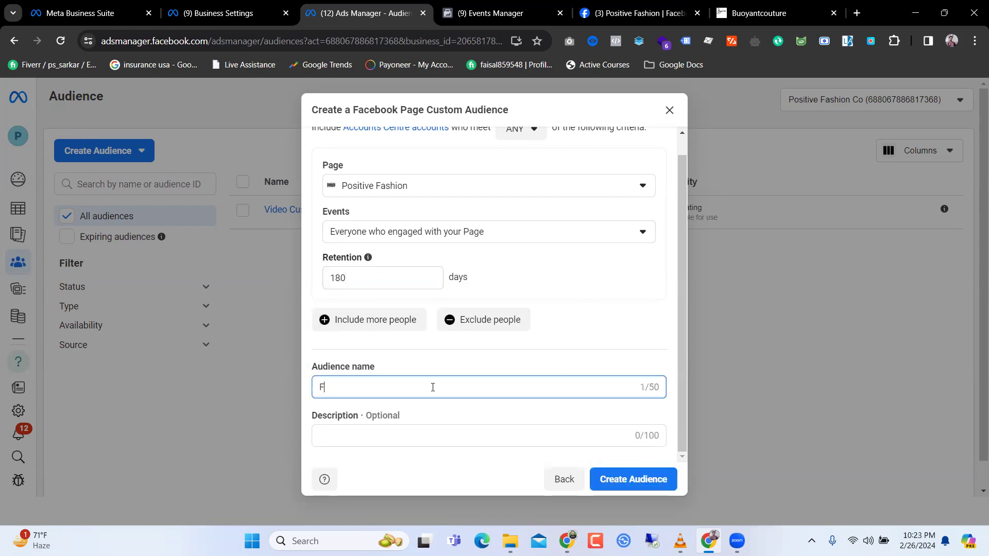
{"action": "type", "text": "acebook Page"}
{"action": "type", "text": "Custom"}
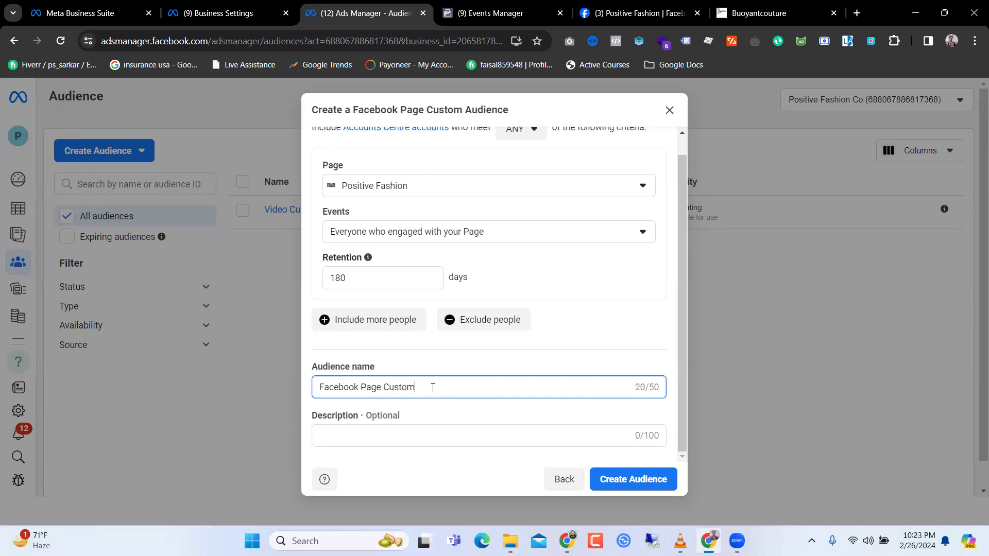
{"action": "type", "text": " Audience"}
Check the Facebook Page audience's settings, create the audience, and dismiss its confirmation and summary
{"action": "scroll", "coordinate": [612, 345], "scroll_direction": "up", "scroll_amount": 1}
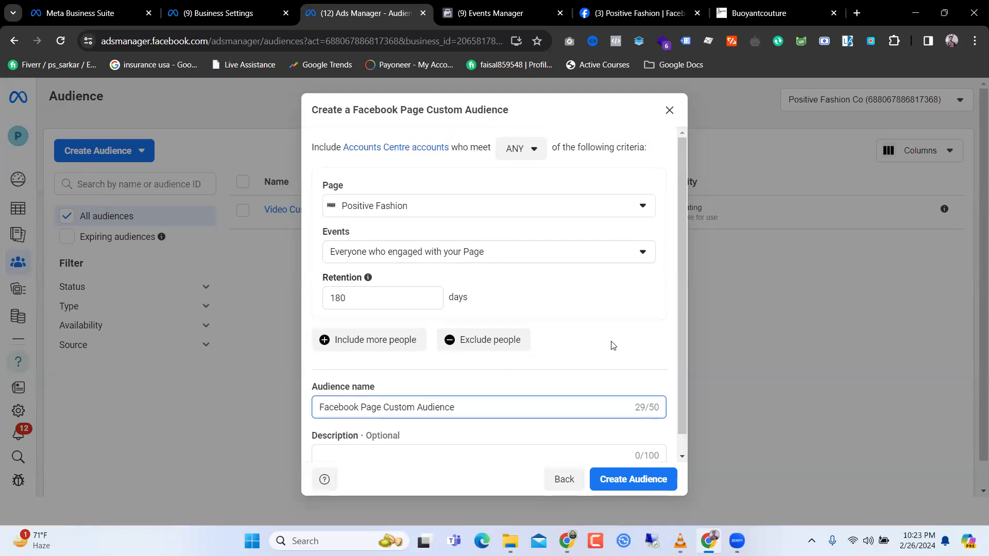
{"action": "scroll", "coordinate": [613, 345], "scroll_direction": "down", "scroll_amount": 1}
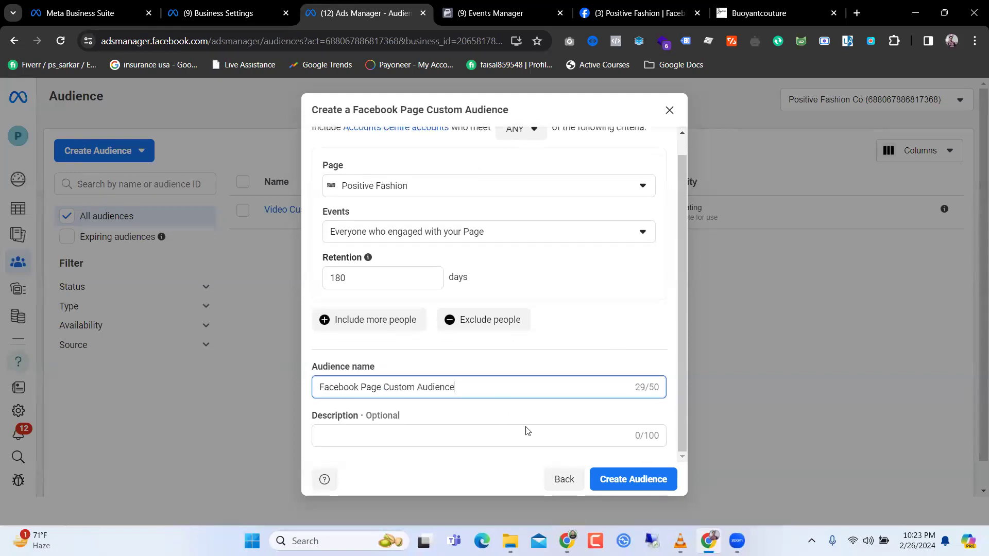
{"action": "left_click", "coordinate": [628, 476]}
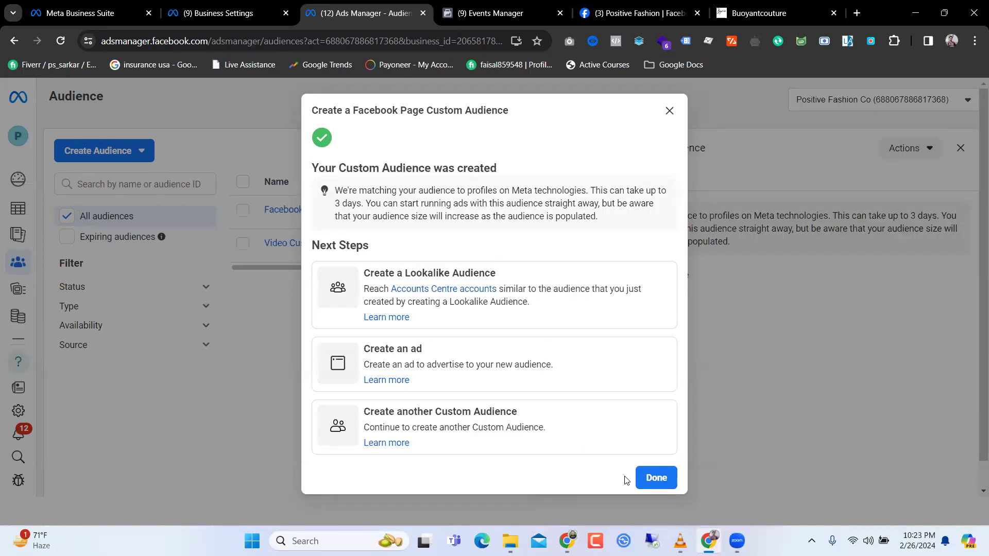
{"action": "left_click", "coordinate": [652, 478]}
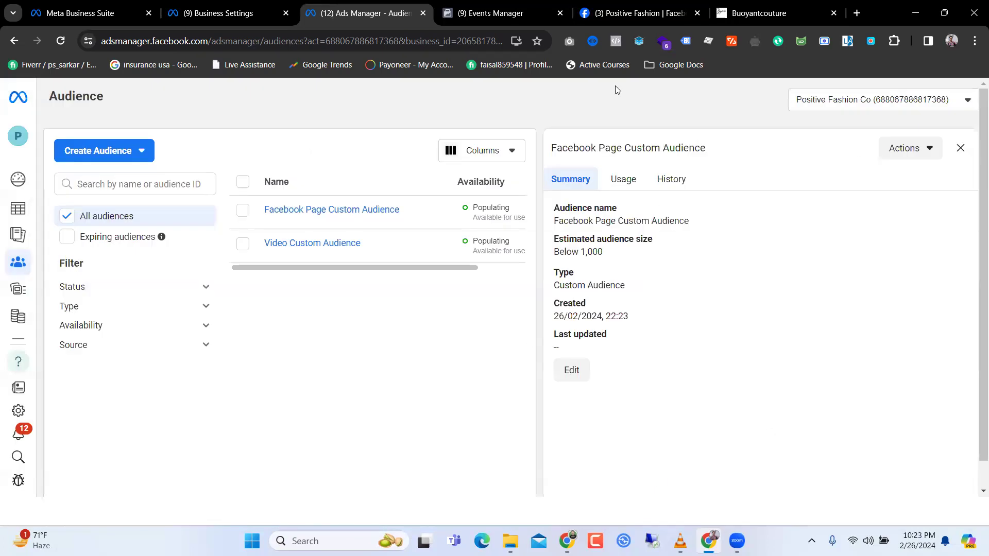
{"action": "left_click", "coordinate": [960, 148]}
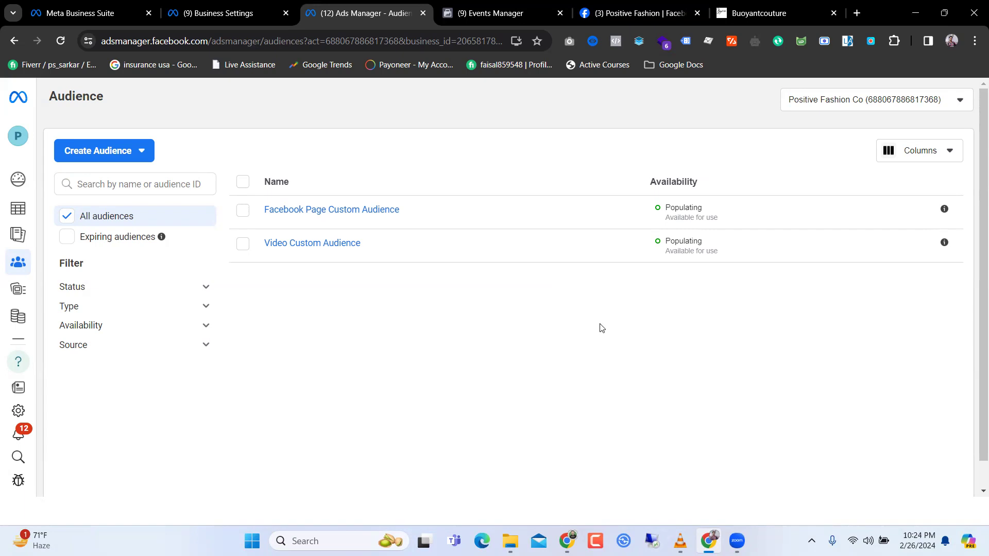
Start a new Custom Audience with Customer list as its source
{"action": "scroll", "coordinate": [219, 148], "scroll_direction": "down", "scroll_amount": 1}
{"action": "scroll", "coordinate": [218, 148], "scroll_direction": "up", "scroll_amount": 1}
{"action": "left_click", "coordinate": [124, 149]}
{"action": "left_click", "coordinate": [100, 186]}
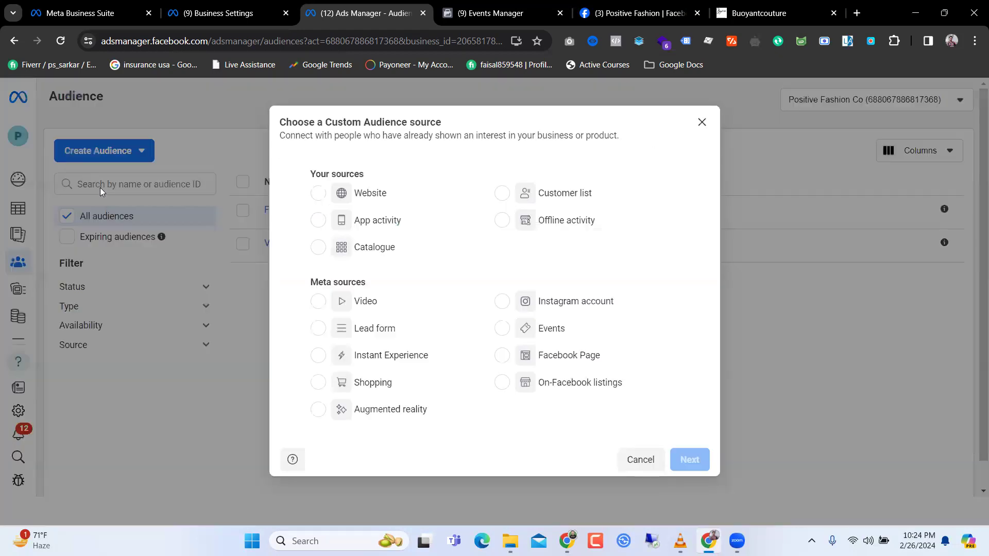
{"action": "left_click", "coordinate": [354, 195]}
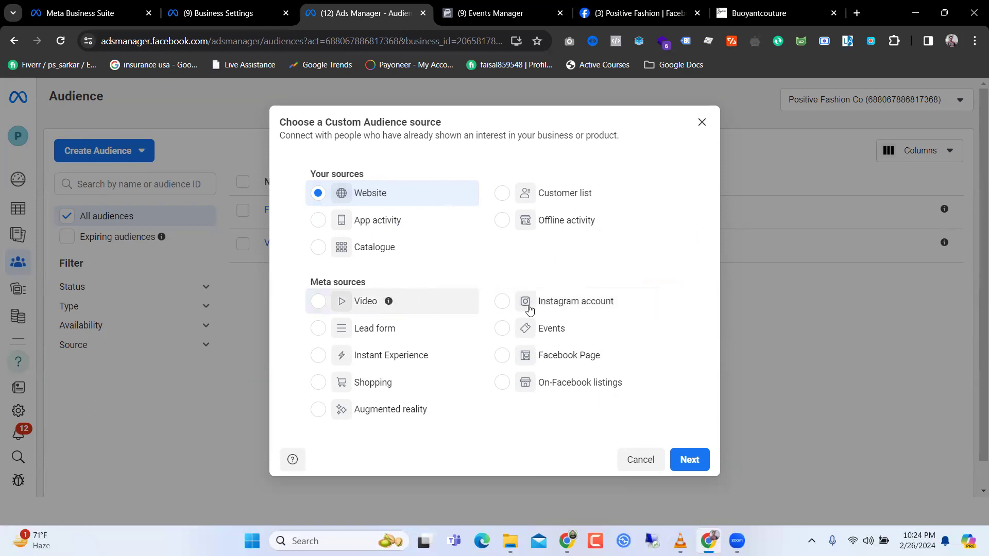
{"action": "mouse_move", "coordinate": [606, 359]}
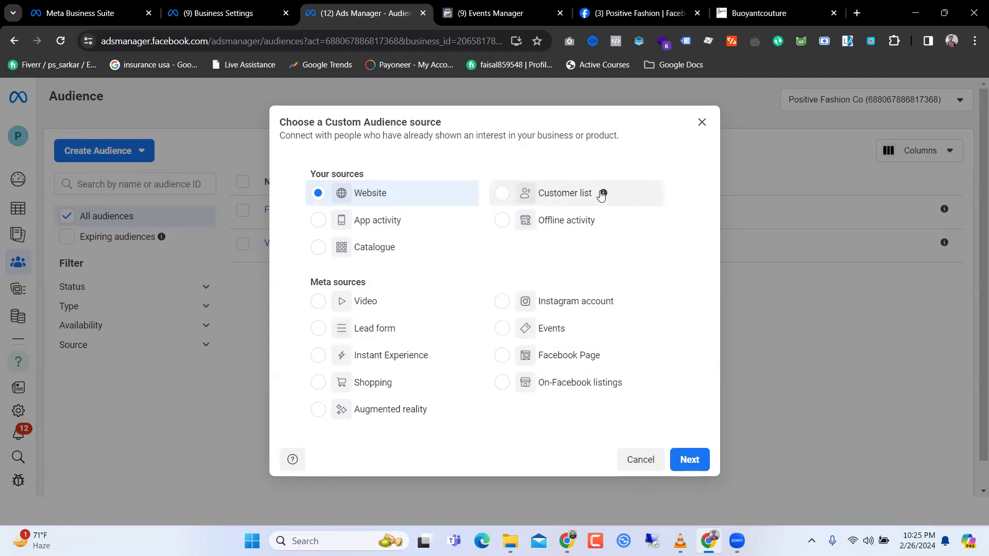
{"action": "mouse_move", "coordinate": [604, 197]}
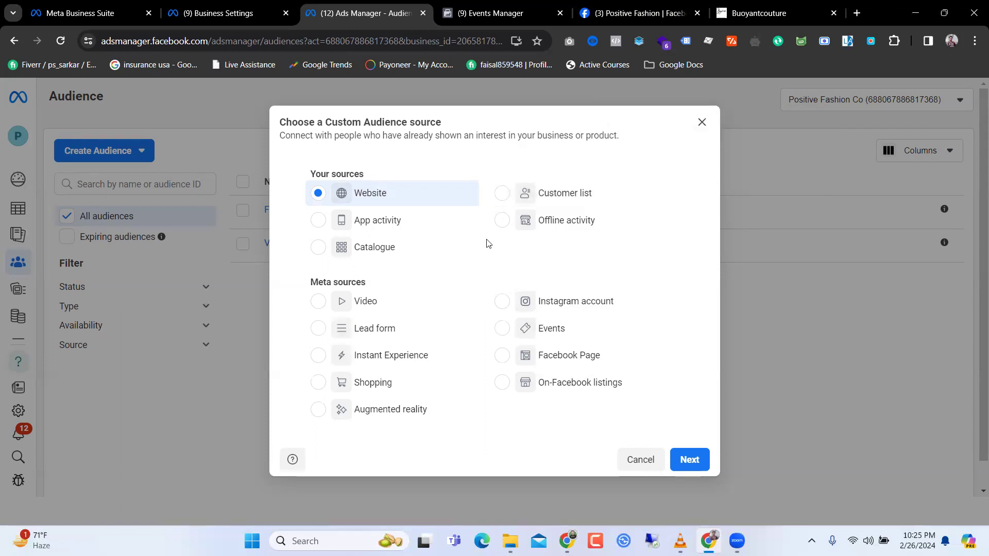
{"action": "left_click", "coordinate": [503, 195]}
{"action": "left_click", "coordinate": [689, 459]}
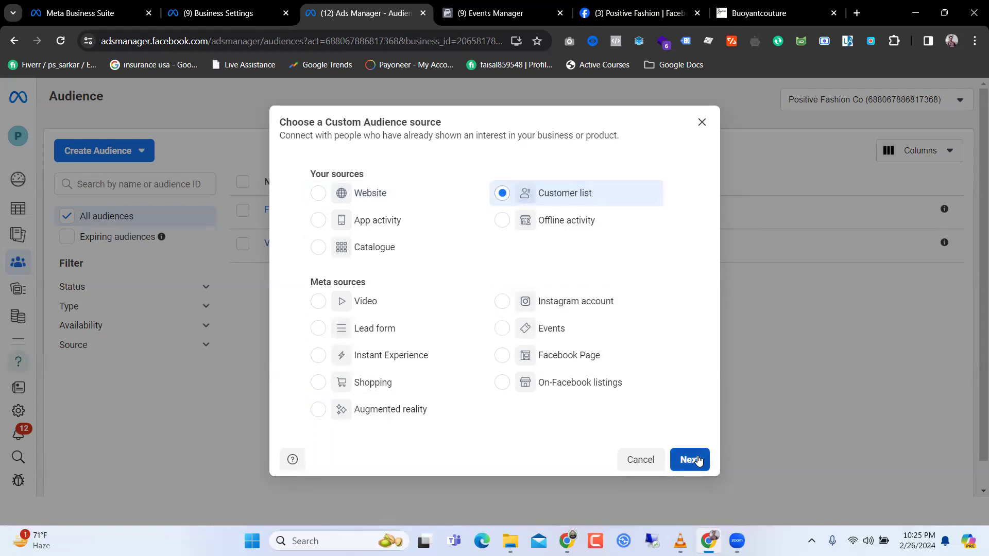
Review the customer list preparation instructions, including the main identifiers, additional identifiers, customer value and data processing options
{"action": "scroll", "coordinate": [434, 302], "scroll_direction": "down", "scroll_amount": 3}
{"action": "scroll", "coordinate": [435, 303], "scroll_direction": "up", "scroll_amount": 3}
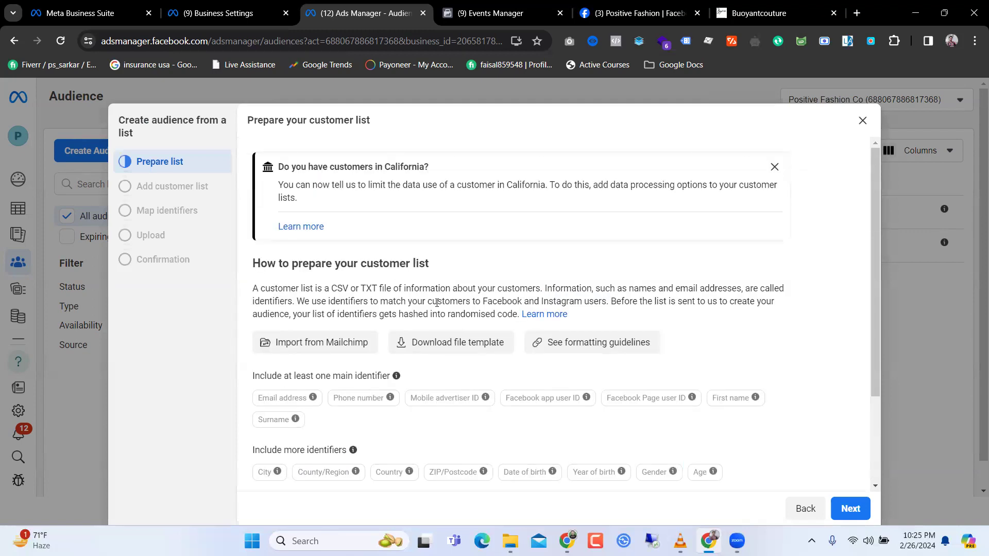
{"action": "scroll", "coordinate": [436, 304], "scroll_direction": "down", "scroll_amount": 2}
{"action": "scroll", "coordinate": [458, 298], "scroll_direction": "up", "scroll_amount": 2}
{"action": "scroll", "coordinate": [458, 313], "scroll_direction": "down", "scroll_amount": 2}
{"action": "scroll", "coordinate": [461, 304], "scroll_direction": "up", "scroll_amount": 1}
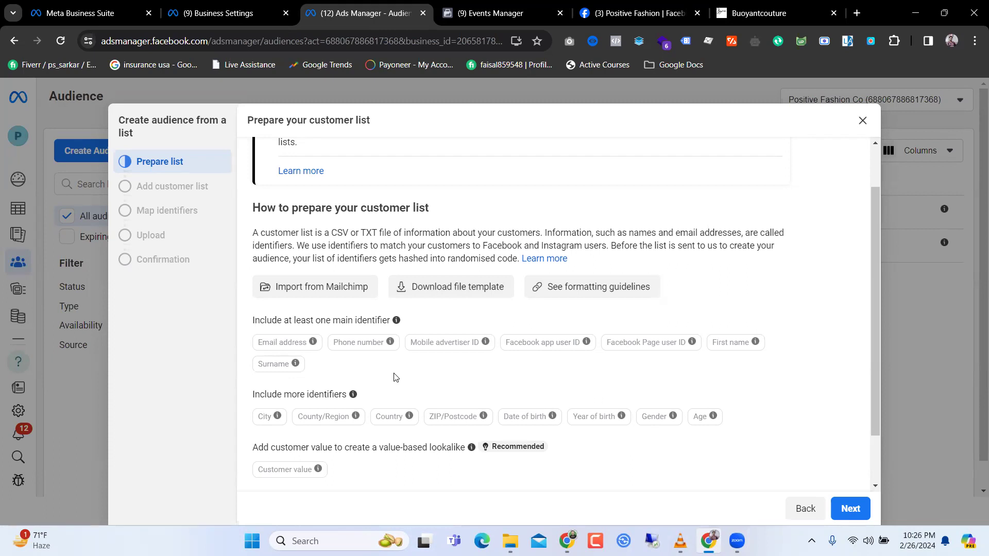
{"action": "scroll", "coordinate": [403, 356], "scroll_direction": "up", "scroll_amount": 1}
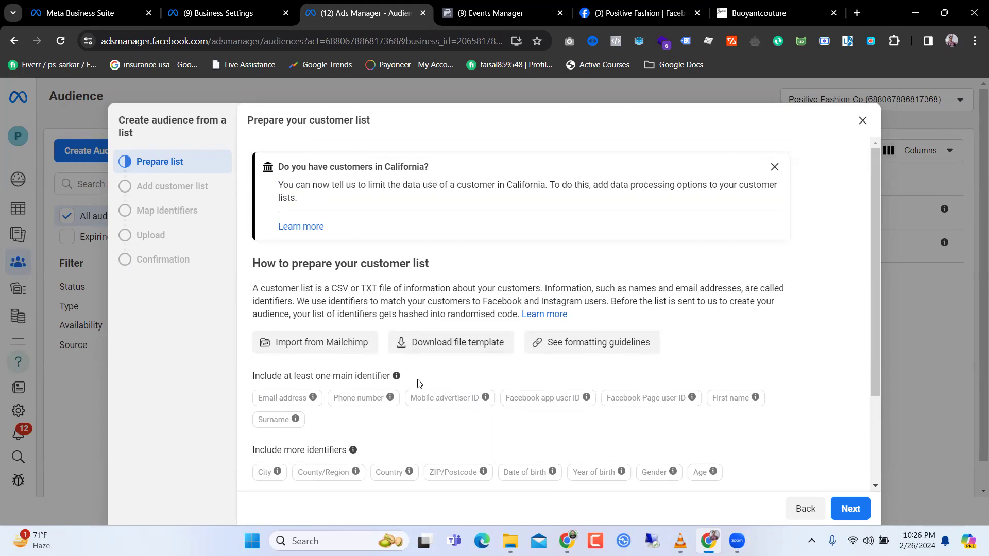
{"action": "scroll", "coordinate": [419, 384], "scroll_direction": "down", "scroll_amount": 2}
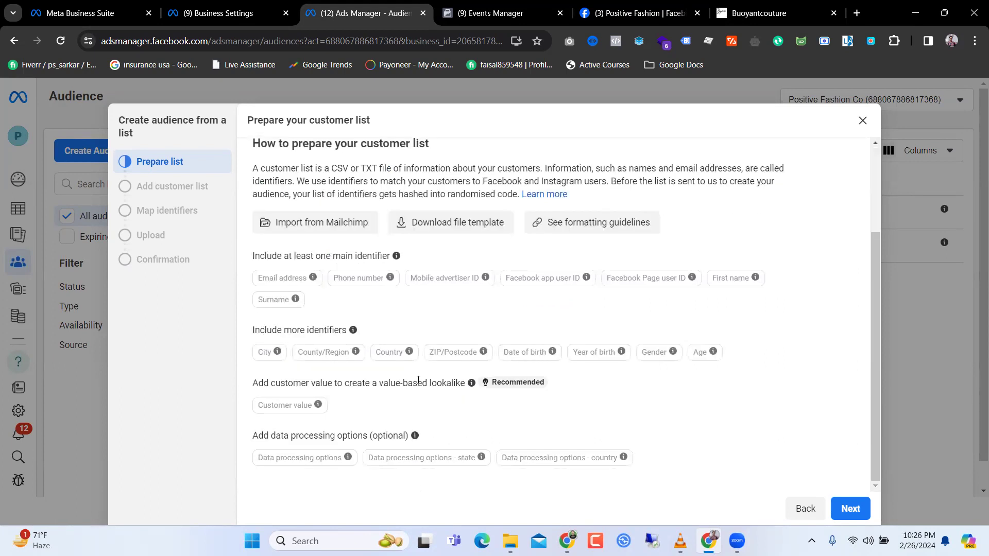
{"action": "scroll", "coordinate": [418, 381], "scroll_direction": "up", "scroll_amount": 2}
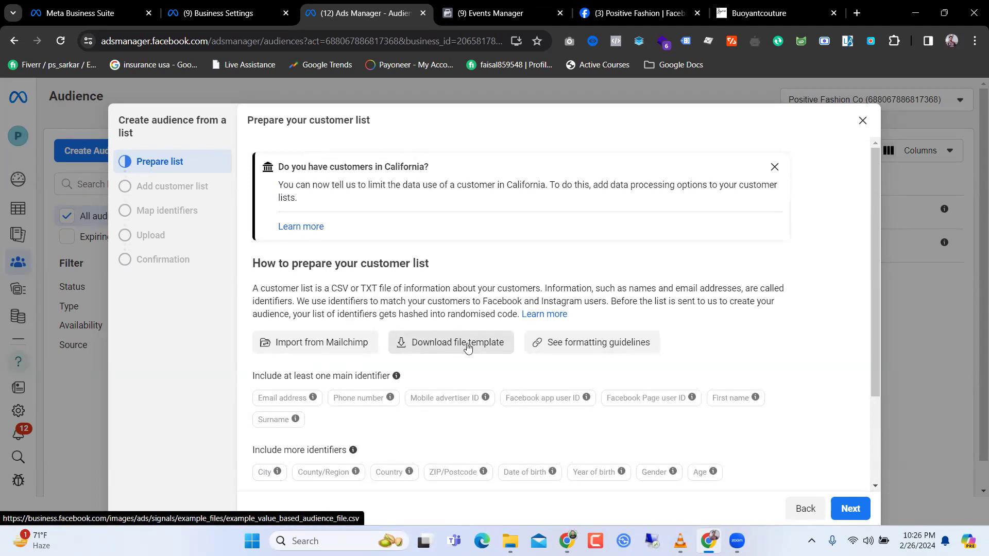
Download the customer list file template and open the CSV in WordPad just once
{"action": "left_click", "coordinate": [438, 340]}
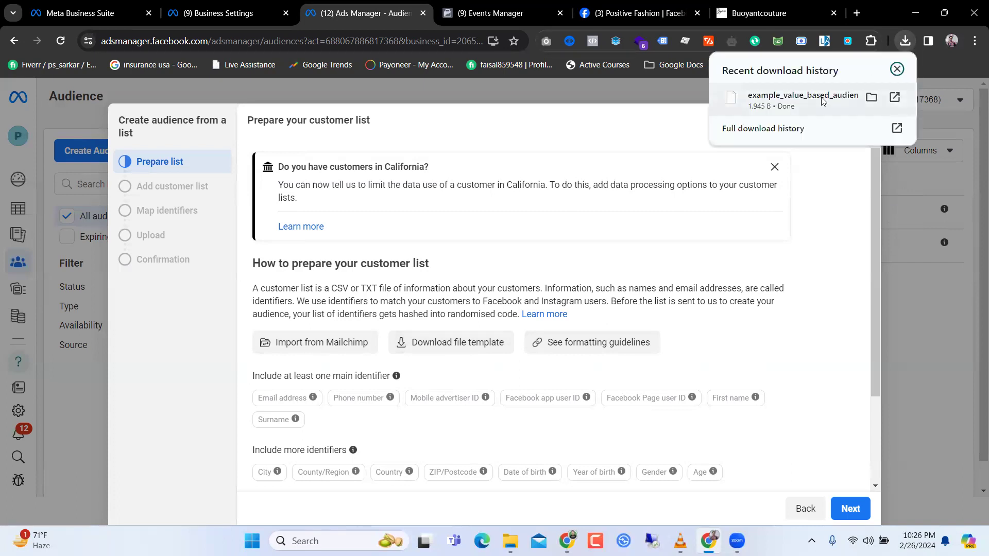
{"action": "left_click", "coordinate": [839, 94]}
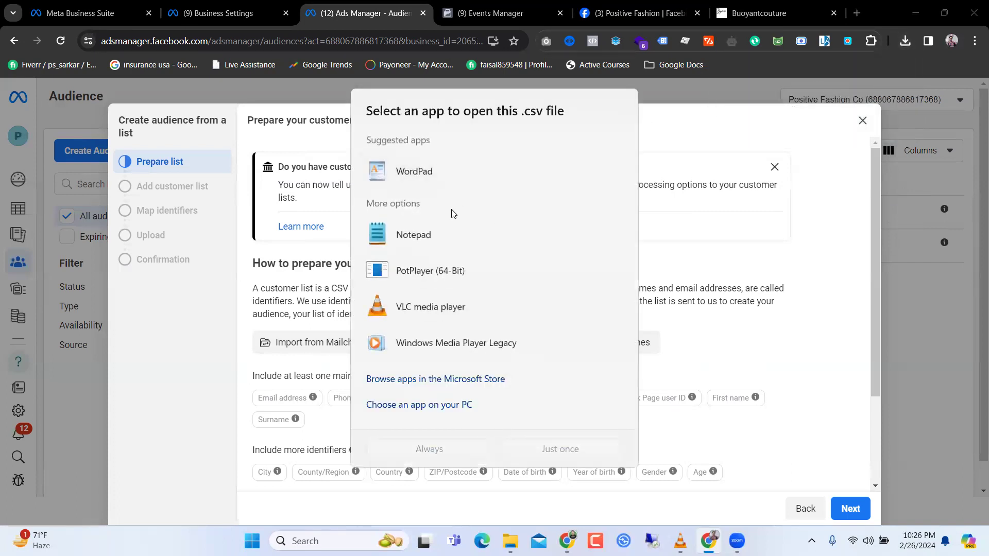
{"action": "left_click", "coordinate": [451, 174]}
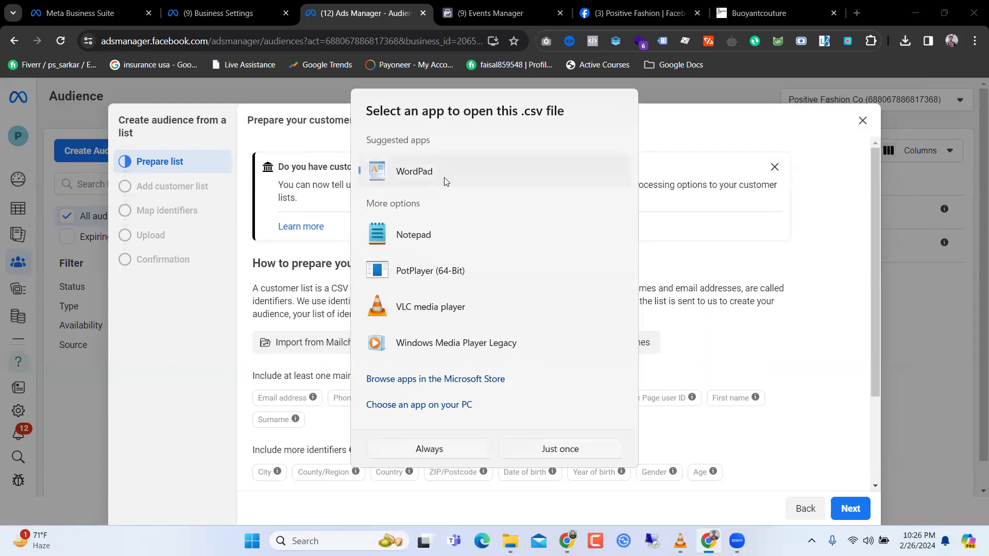
{"action": "left_click", "coordinate": [575, 447]}
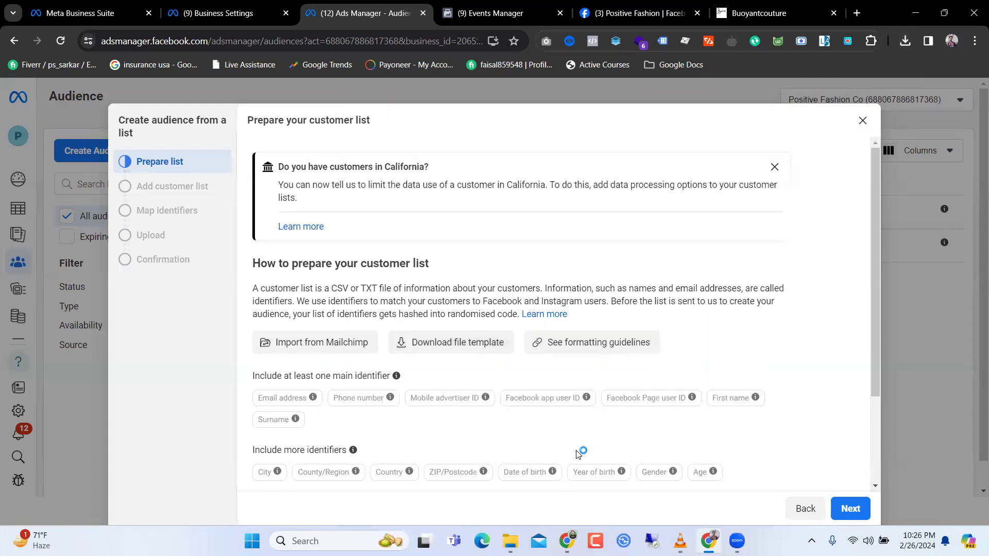
Examine the template's column headers and sample customer rows in the enlarged WordPad window, and close it
{"action": "scroll", "coordinate": [359, 209], "scroll_direction": "down", "scroll_amount": 5}
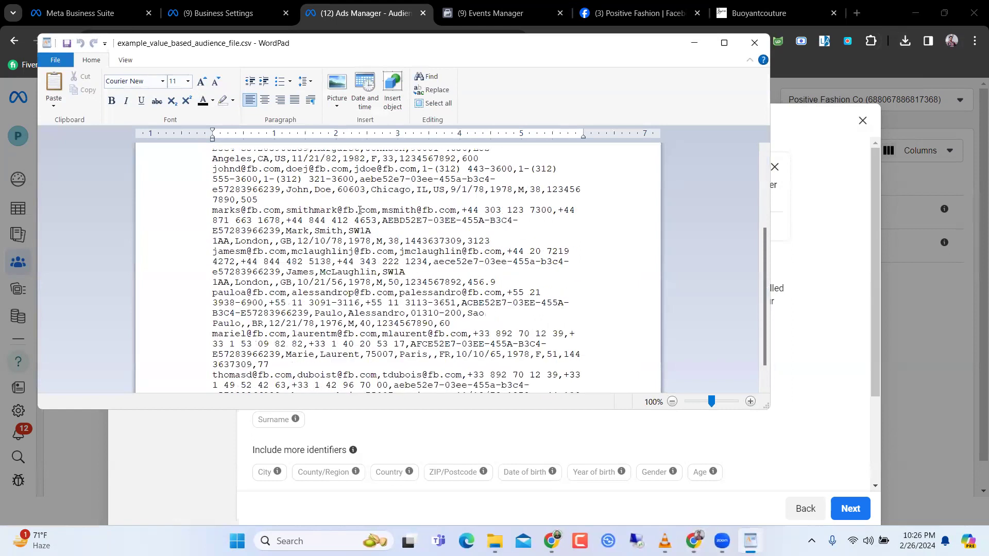
{"action": "scroll", "coordinate": [359, 209], "scroll_direction": "up", "scroll_amount": 6}
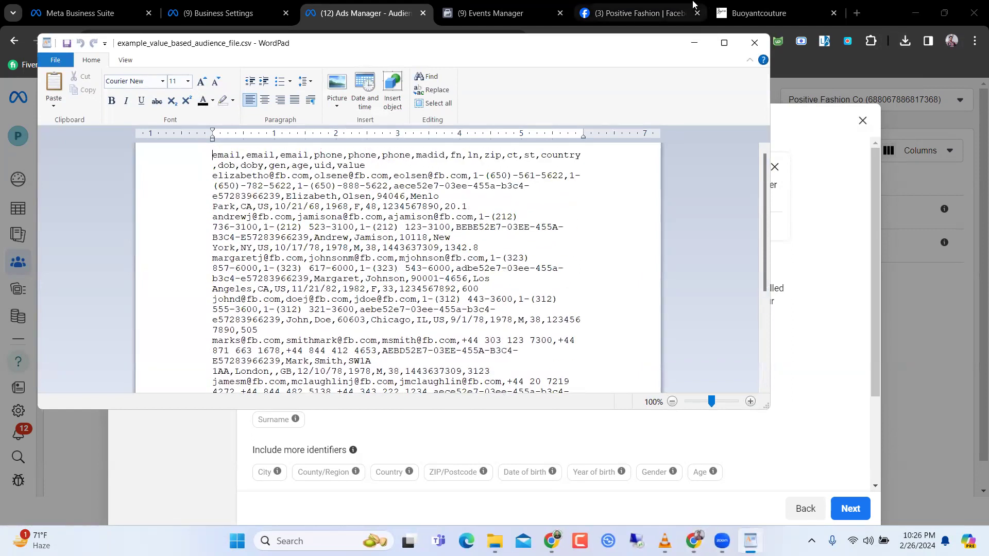
{"action": "left_click", "coordinate": [724, 43]}
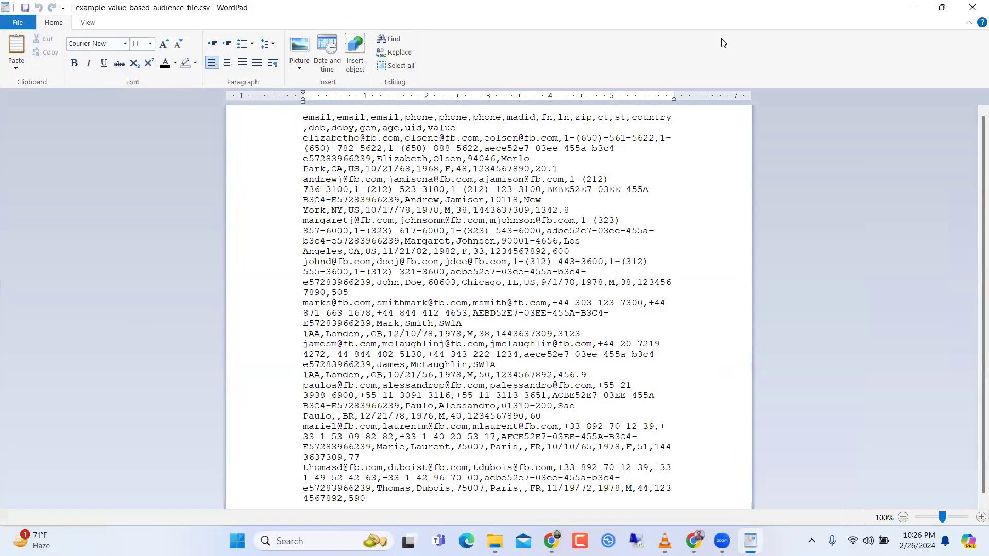
{"action": "left_click", "coordinate": [971, 7]}
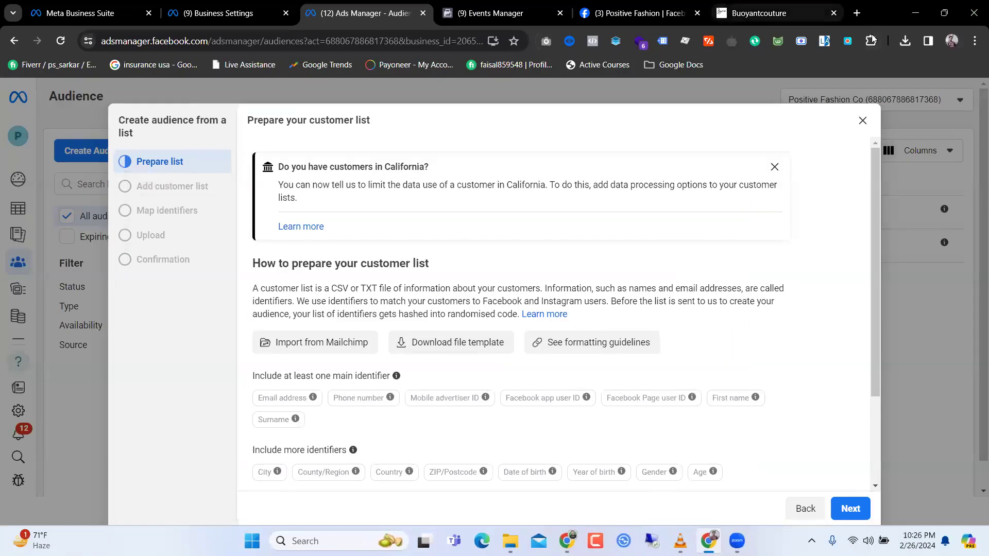
Locate example_value_based_audience_file.csv through the browser's full download history and open it from its folder in Notepad
{"action": "left_click", "coordinate": [905, 41]}
{"action": "left_click", "coordinate": [763, 128]}
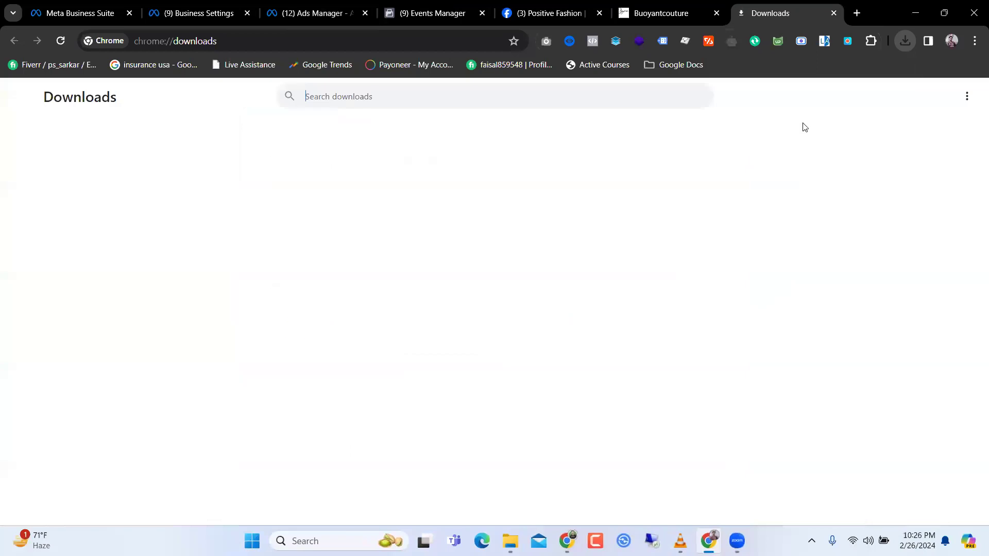
{"action": "scroll", "coordinate": [413, 242], "scroll_direction": "down", "scroll_amount": 5}
{"action": "scroll", "coordinate": [418, 233], "scroll_direction": "up", "scroll_amount": 5}
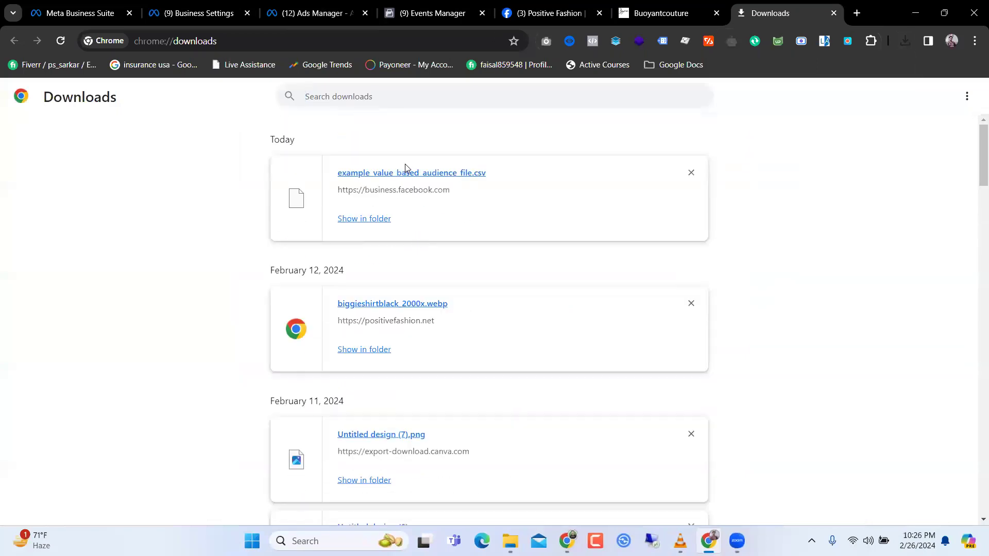
{"action": "left_click", "coordinate": [363, 218]}
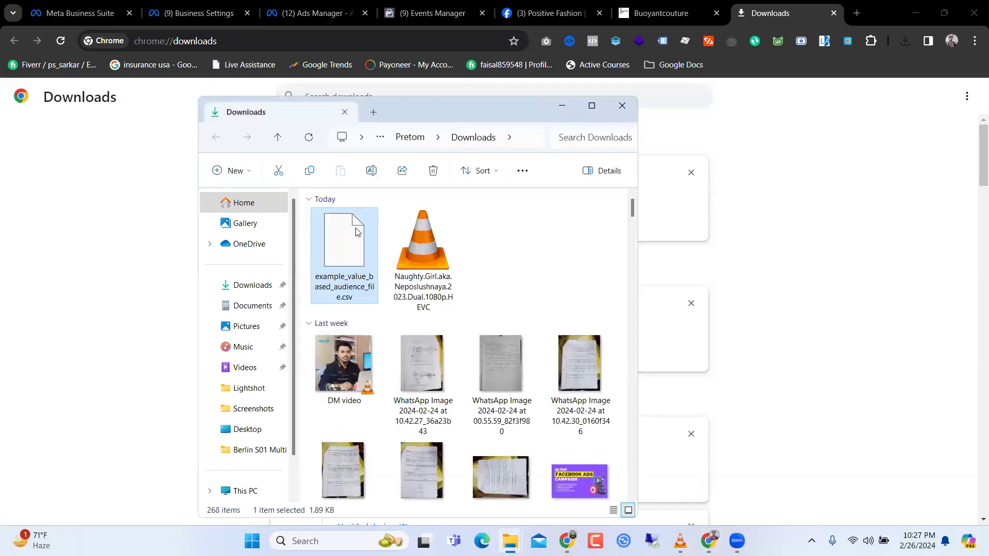
{"action": "double_click", "coordinate": [357, 230]}
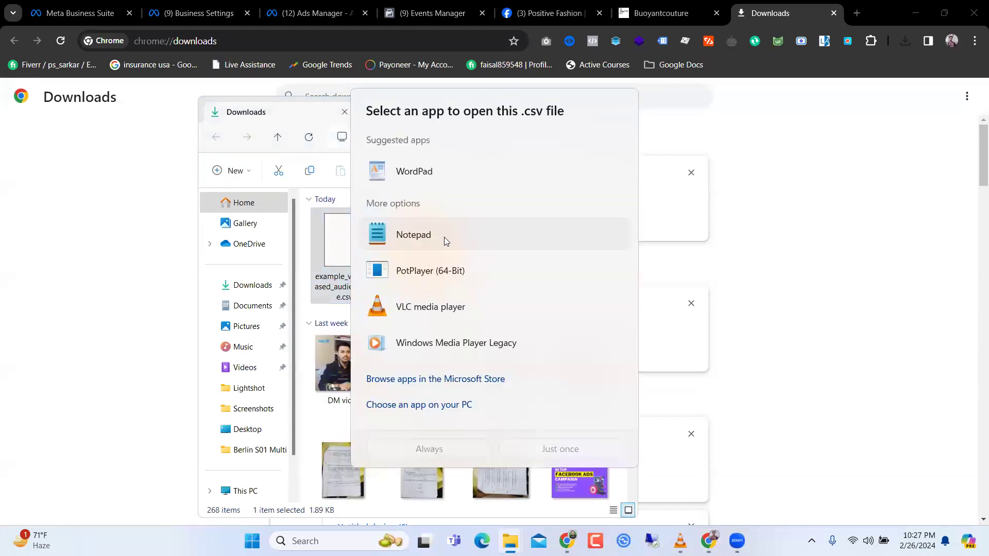
{"action": "double_click", "coordinate": [425, 236]}
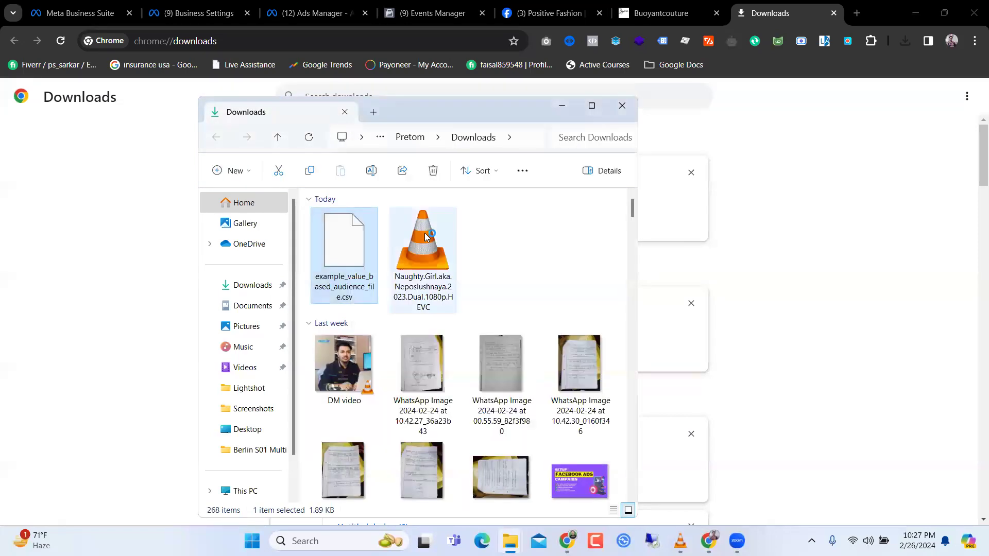
{"action": "key", "text": "super+Down"}
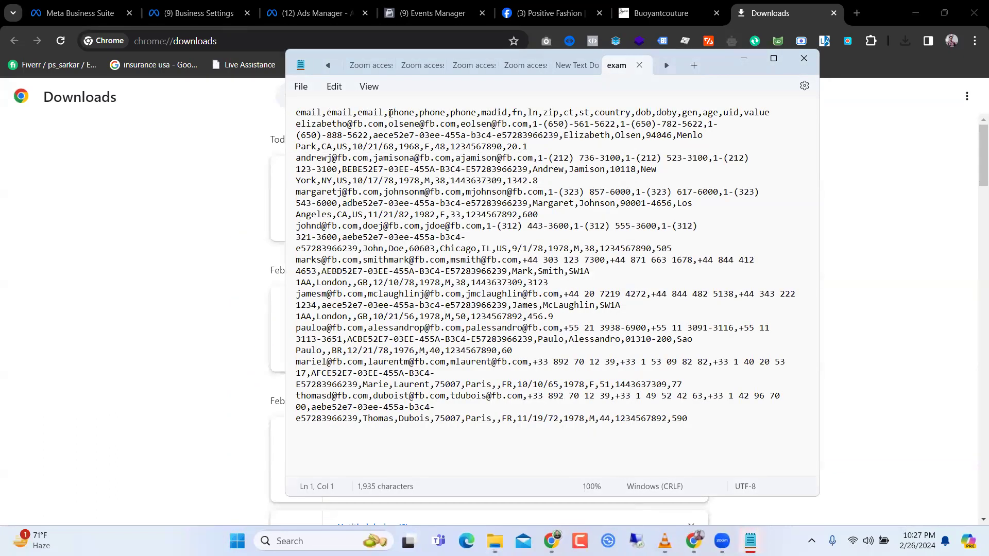
Examine the template's customer data format in the enlarged Notepad window, close it, and return to the customer list setup in Ads Manager
{"action": "left_click", "coordinate": [773, 60]}
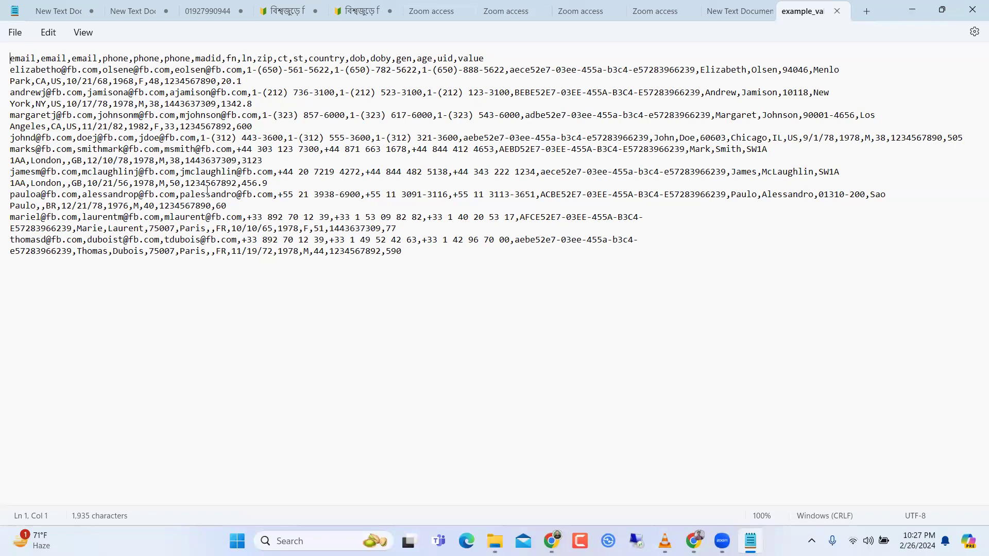
{"action": "left_click", "coordinate": [972, 9]}
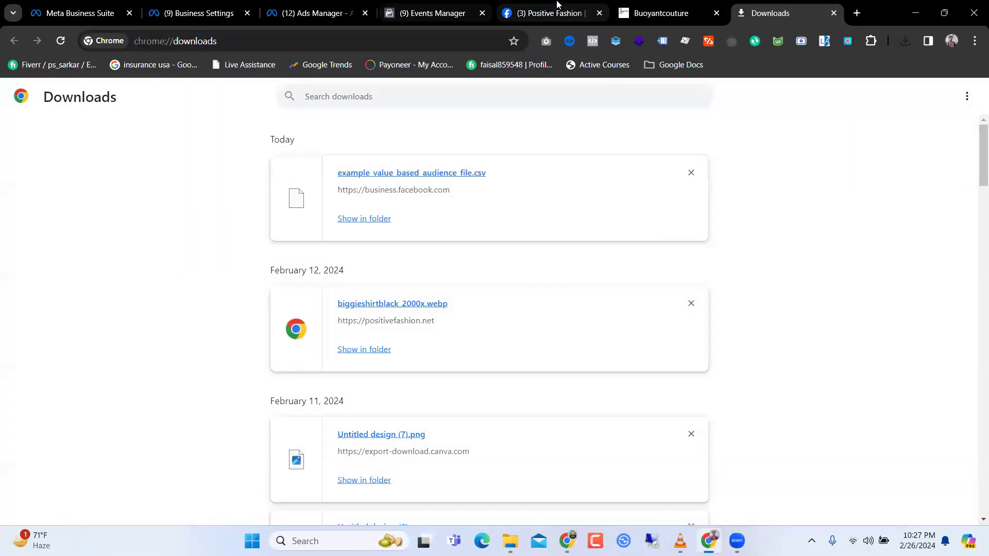
{"action": "left_click", "coordinate": [510, 8]}
{"action": "left_click", "coordinate": [335, 6]}
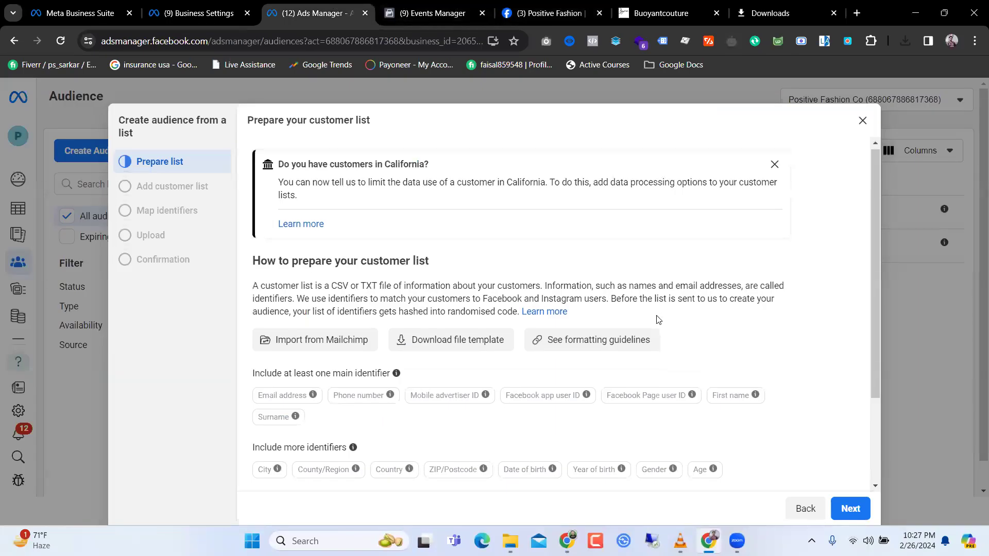
Review the main and additional identifiers accepted for the customer list, and close the list setup
{"action": "scroll", "coordinate": [541, 424], "scroll_direction": "down", "scroll_amount": 2}
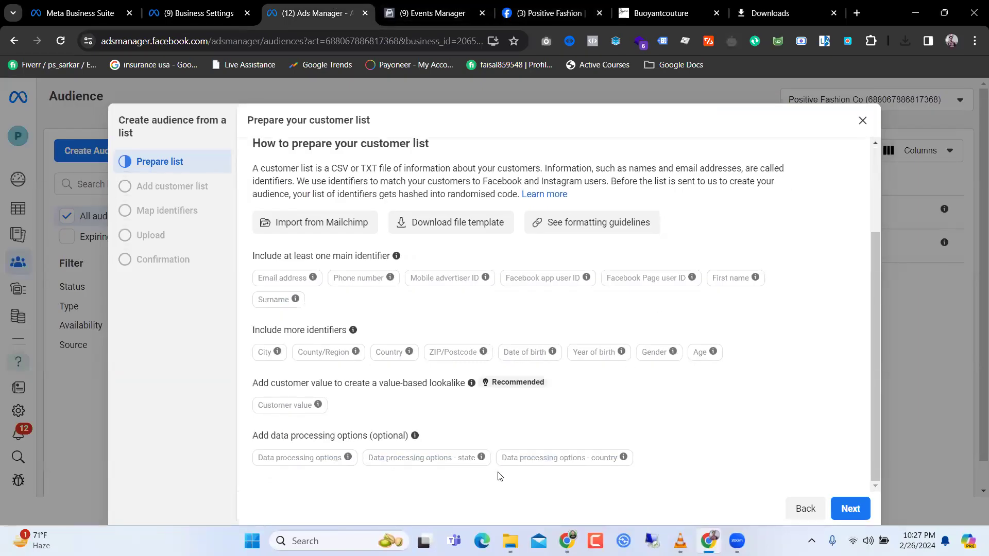
{"action": "scroll", "coordinate": [878, 124], "scroll_direction": "up", "scroll_amount": 2}
{"action": "left_click", "coordinate": [861, 122]}
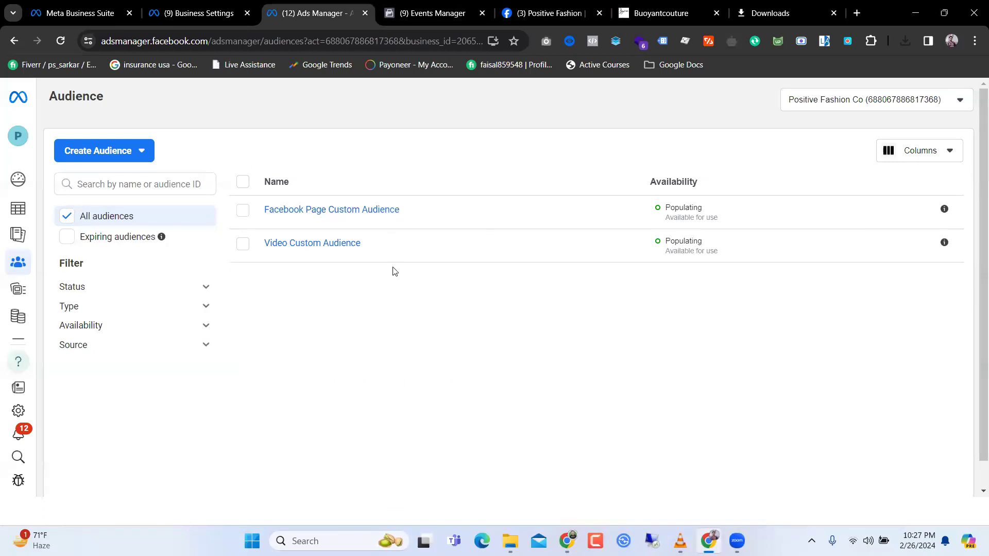
Start a new Custom Audience with Website as its source and check the event selection for Positivefashion's pixel
{"action": "left_click", "coordinate": [117, 151]}
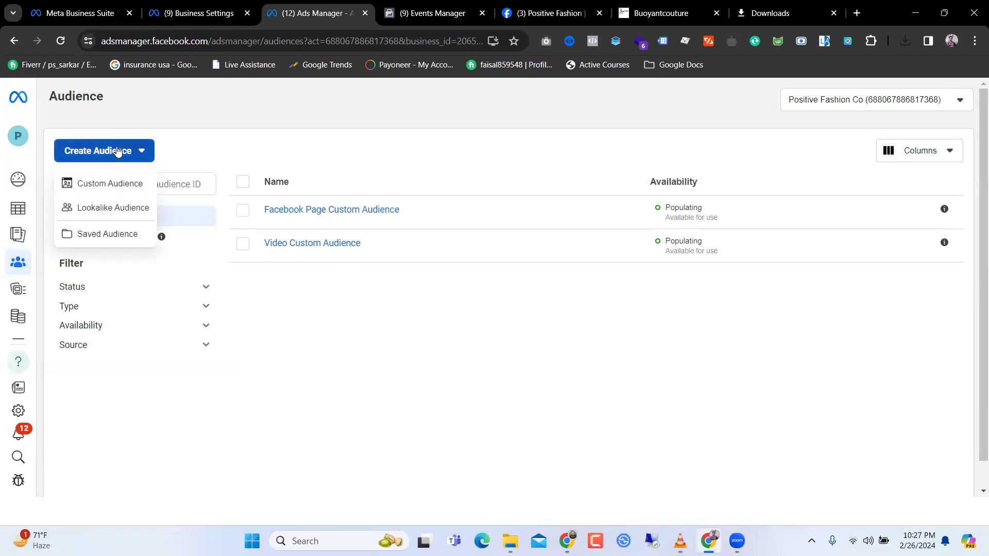
{"action": "left_click", "coordinate": [89, 184]}
{"action": "left_click", "coordinate": [343, 194]}
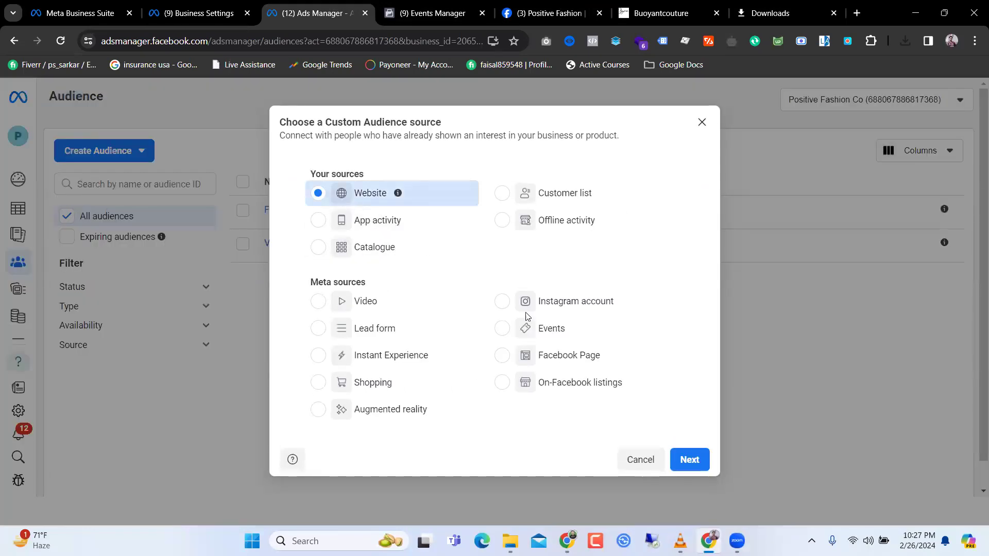
{"action": "left_click", "coordinate": [703, 460]}
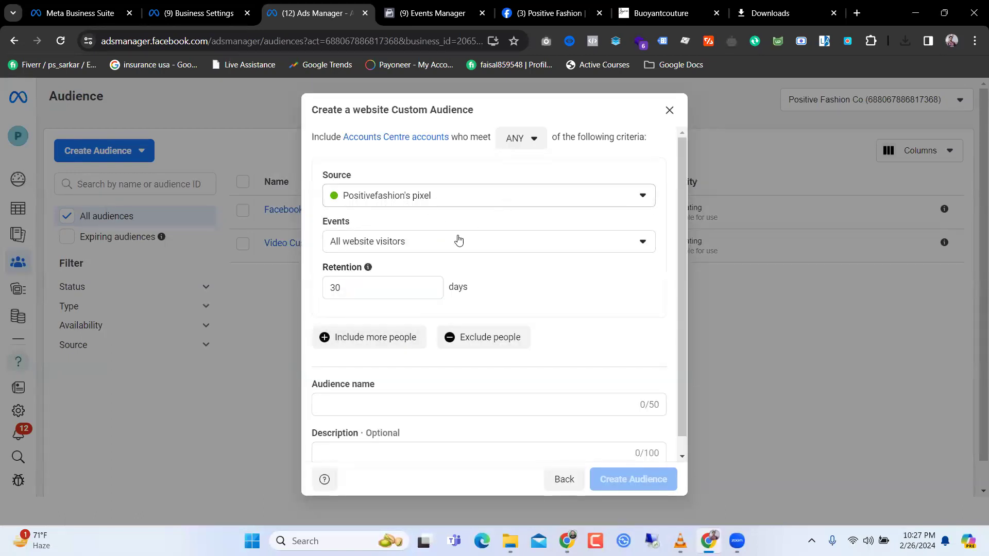
{"action": "left_click", "coordinate": [435, 250]}
{"action": "left_click", "coordinate": [436, 250]}
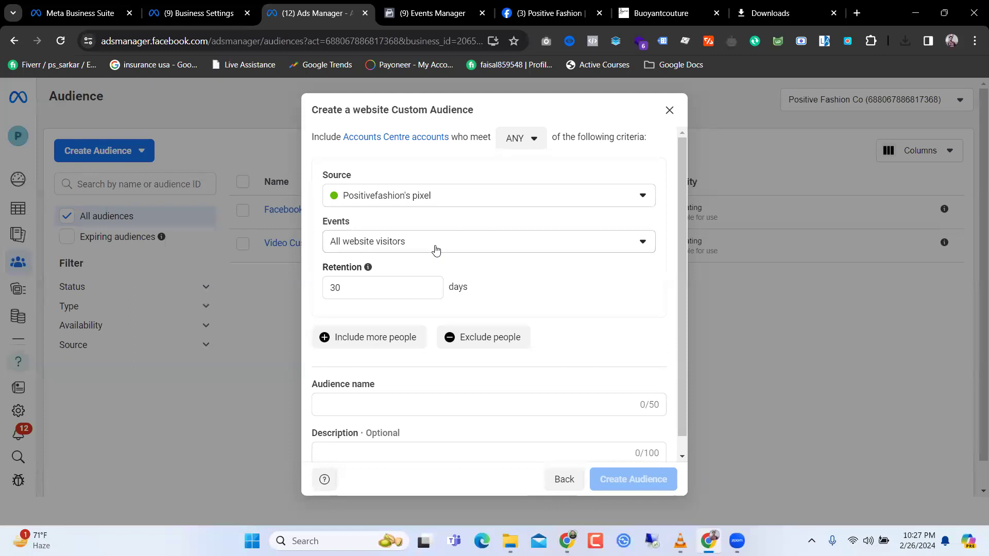
{"action": "scroll", "coordinate": [372, 311], "scroll_direction": "down", "scroll_amount": 1}
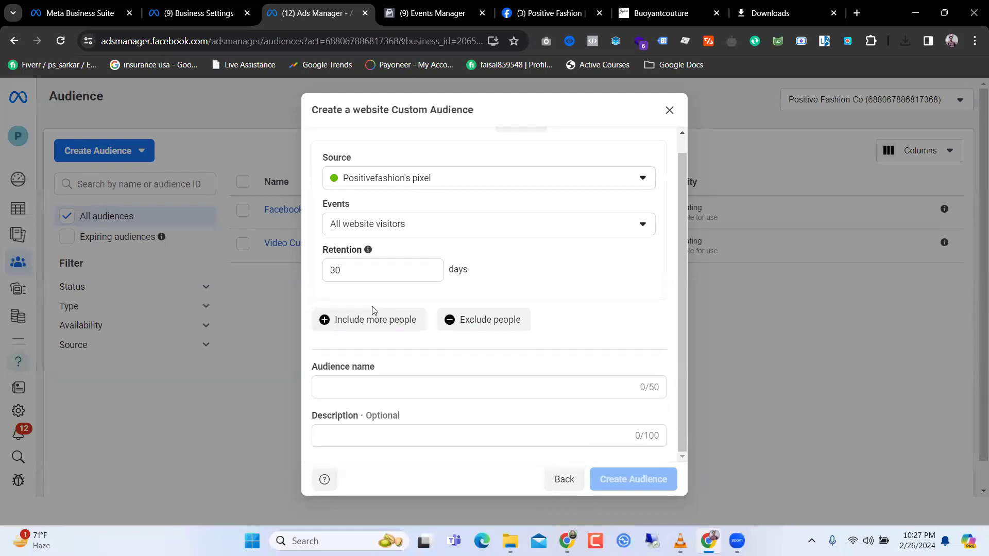
Add a second inclusion criteria group to the website audience, look it over and remove it
{"action": "left_click", "coordinate": [406, 325]}
{"action": "scroll", "coordinate": [407, 326], "scroll_direction": "down", "scroll_amount": 4}
{"action": "scroll", "coordinate": [405, 324], "scroll_direction": "up", "scroll_amount": 4}
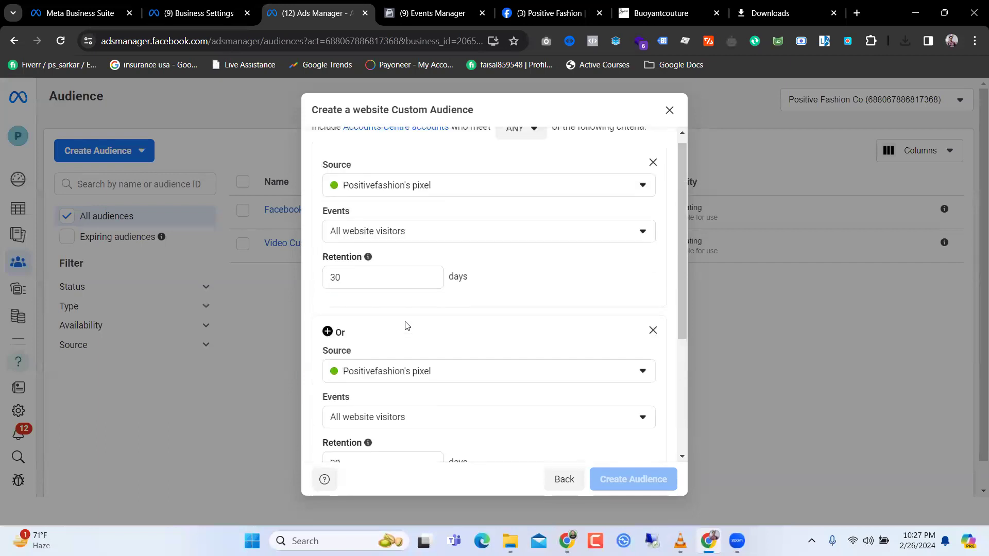
{"action": "left_click", "coordinate": [653, 330]}
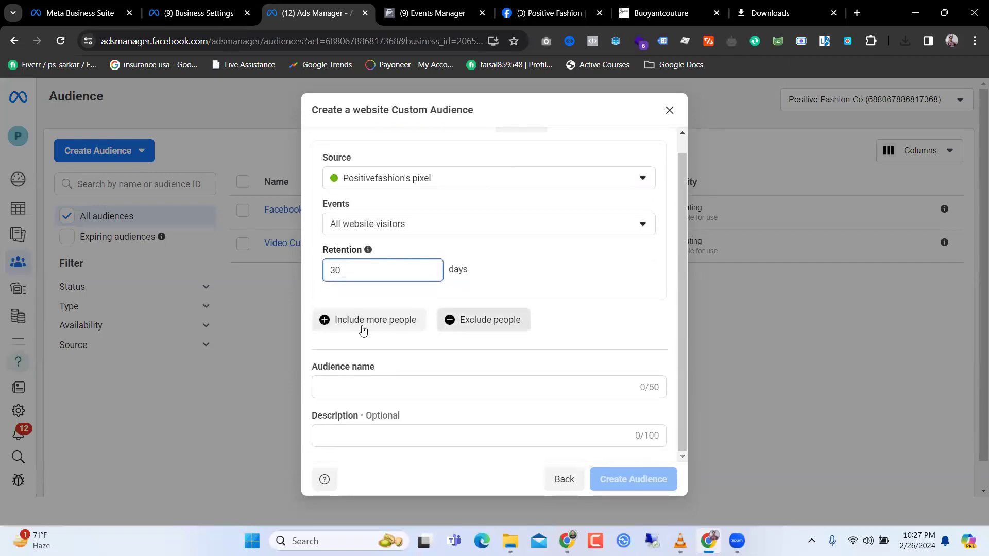
{"action": "scroll", "coordinate": [374, 334], "scroll_direction": "up", "scroll_amount": 1}
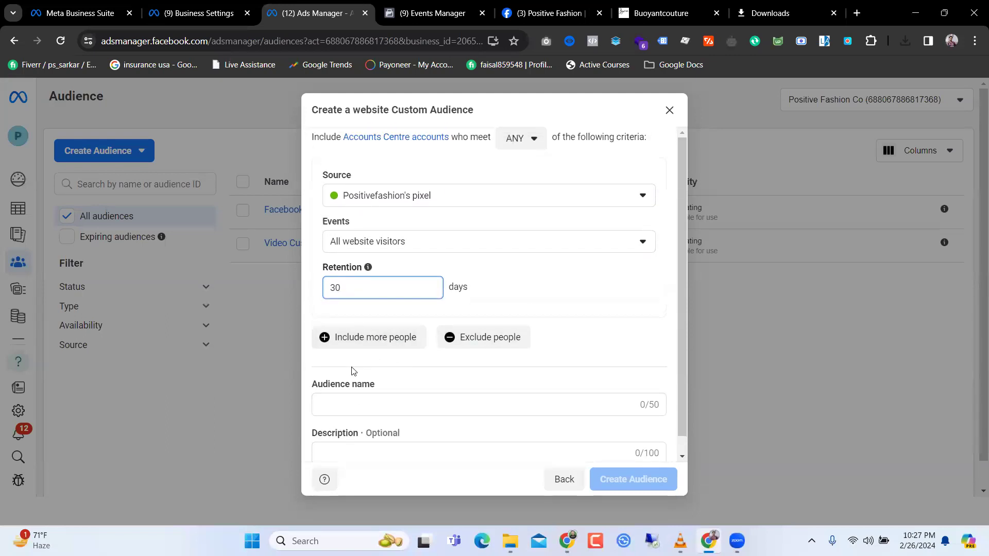
Name the audience "Website Coustom Audience", create it, and close the confirmation and its details
{"action": "left_click", "coordinate": [375, 403]}
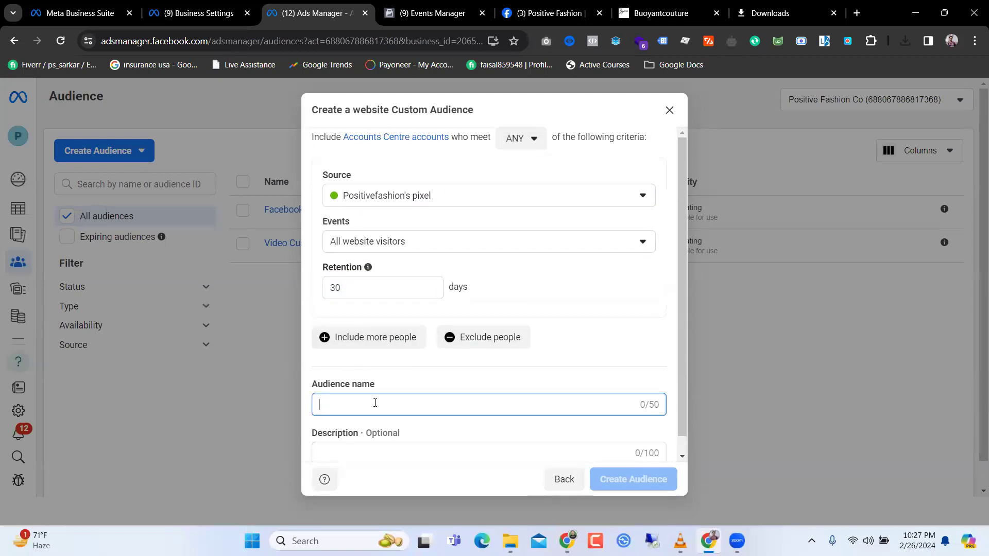
{"action": "type", "text": "Website"}
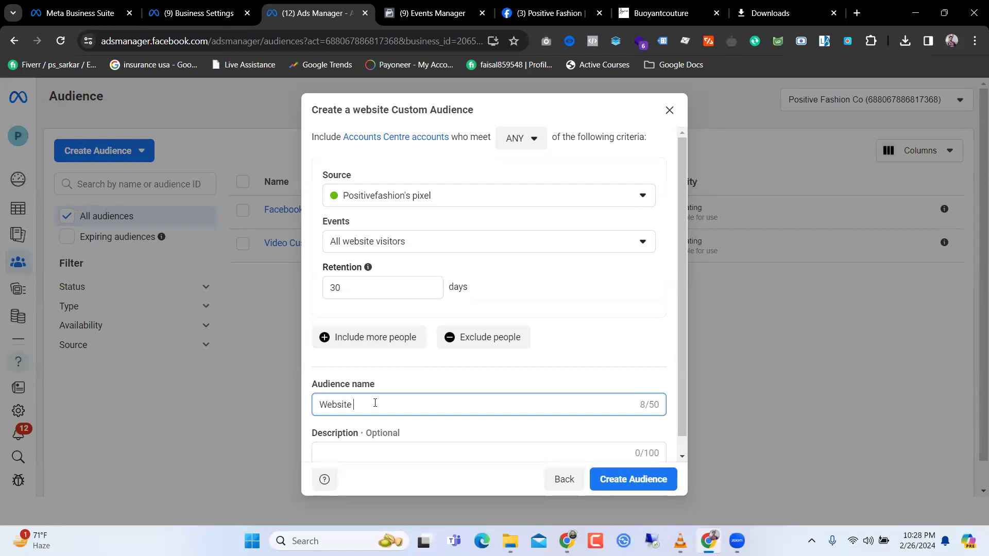
{"action": "type", "text": "Coustom Audie"}
{"action": "scroll", "coordinate": [405, 420], "scroll_direction": "down", "scroll_amount": 2}
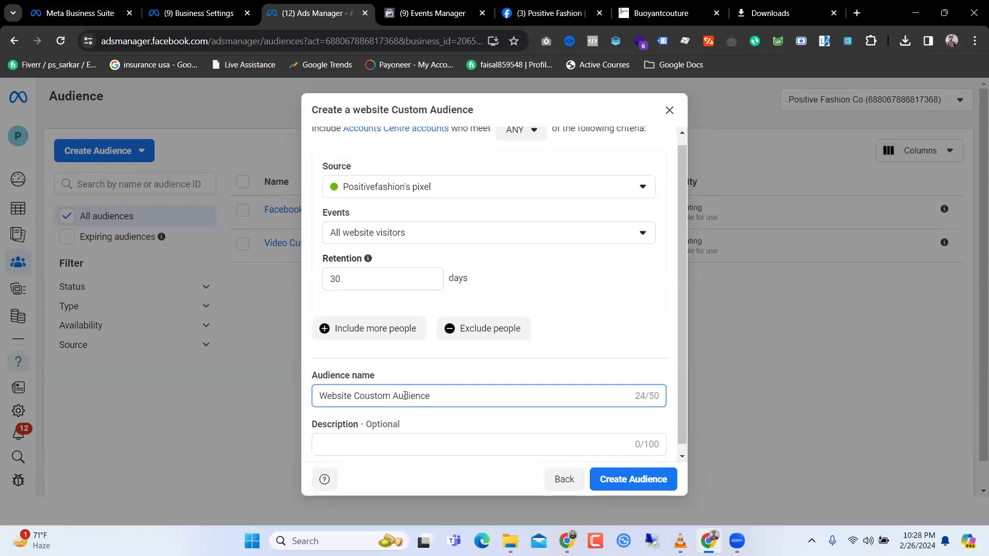
{"action": "left_click", "coordinate": [633, 479]}
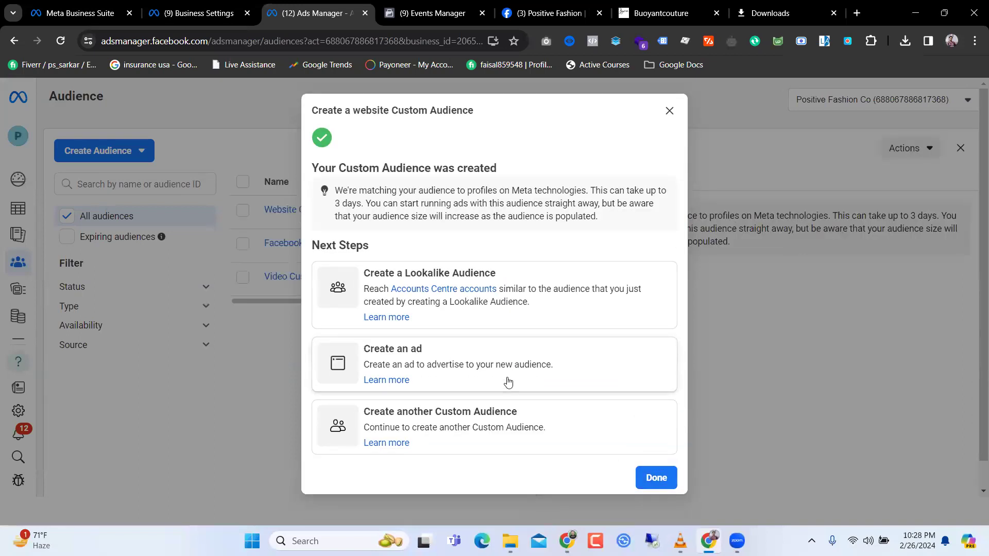
{"action": "left_click", "coordinate": [659, 481]}
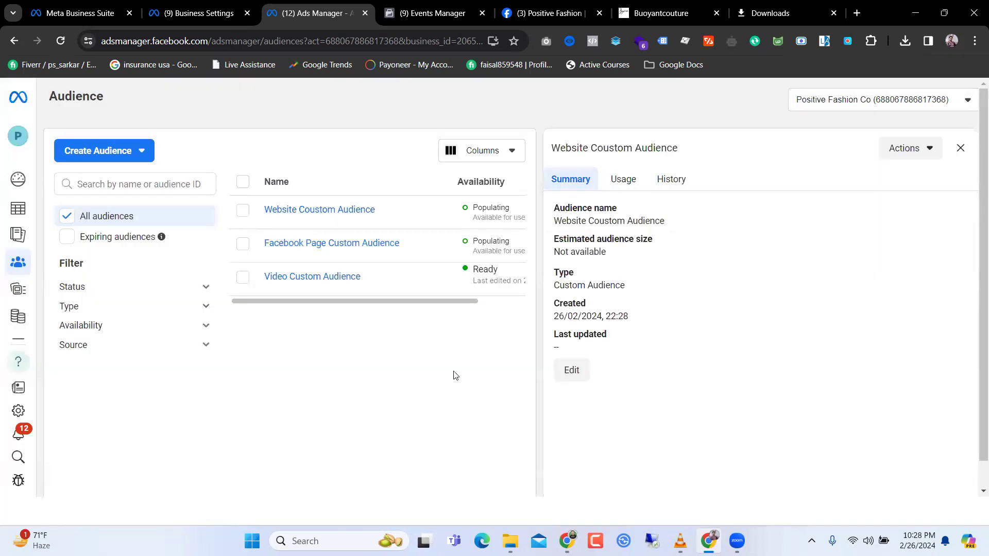
{"action": "left_click", "coordinate": [960, 148]}
Examine the availability of the three custom audiences and the size and type of Video Custom Audience
{"action": "scroll", "coordinate": [684, 325], "scroll_direction": "down", "scroll_amount": 1}
{"action": "scroll", "coordinate": [644, 271], "scroll_direction": "up", "scroll_amount": 1}
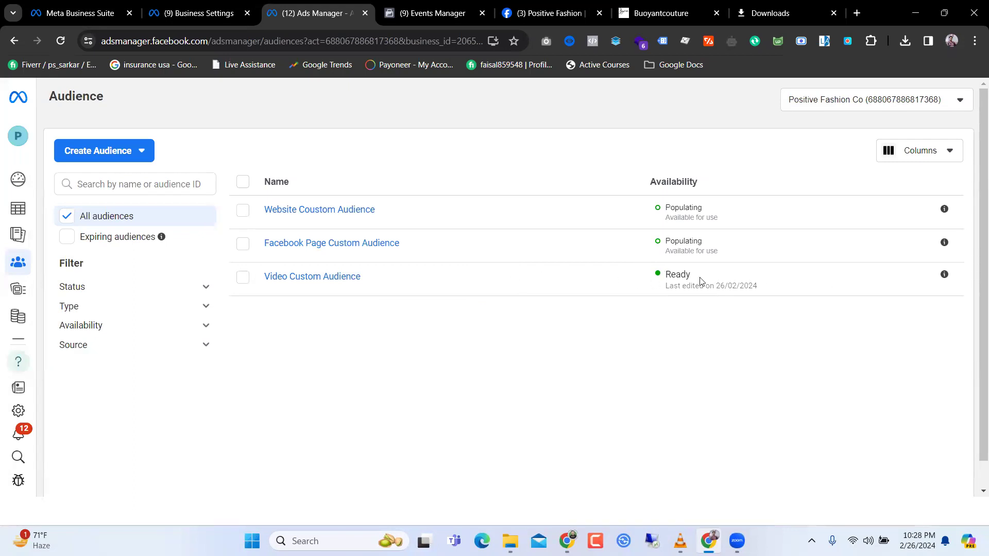
{"action": "left_click_drag", "start_coordinate": [689, 275], "coordinate": [661, 274]}
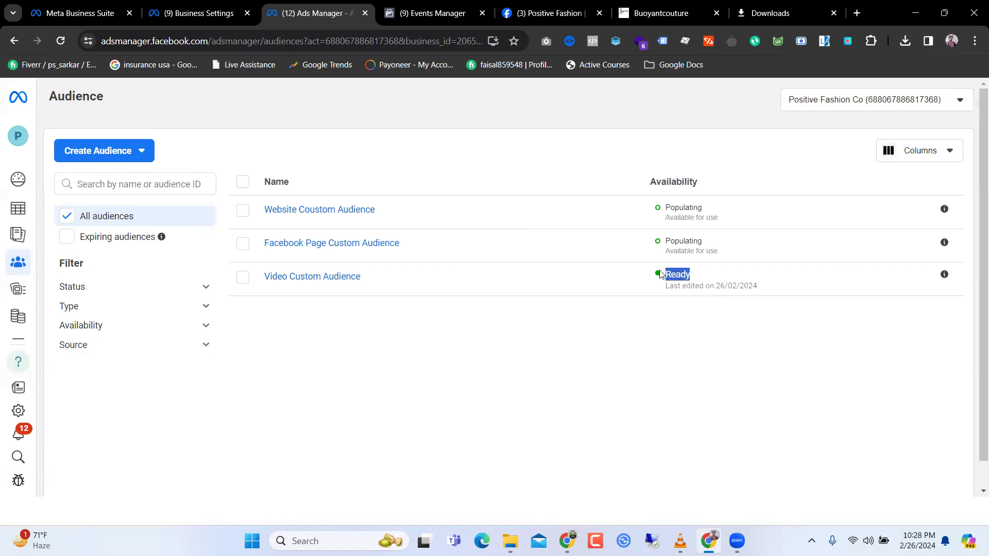
{"action": "left_click", "coordinate": [672, 315]}
{"action": "scroll", "coordinate": [340, 353], "scroll_direction": "down", "scroll_amount": 1}
{"action": "scroll", "coordinate": [340, 352], "scroll_direction": "up", "scroll_amount": 1}
{"action": "scroll", "coordinate": [344, 352], "scroll_direction": "down", "scroll_amount": 1}
{"action": "scroll", "coordinate": [345, 353], "scroll_direction": "up", "scroll_amount": 1}
{"action": "scroll", "coordinate": [345, 353], "scroll_direction": "down", "scroll_amount": 1}
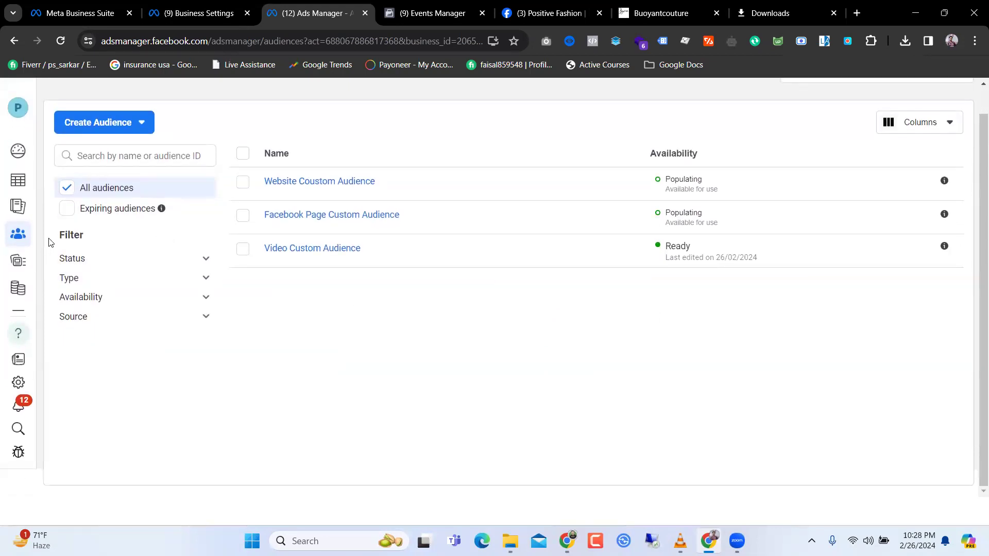
{"action": "scroll", "coordinate": [183, 328], "scroll_direction": "up", "scroll_amount": 1}
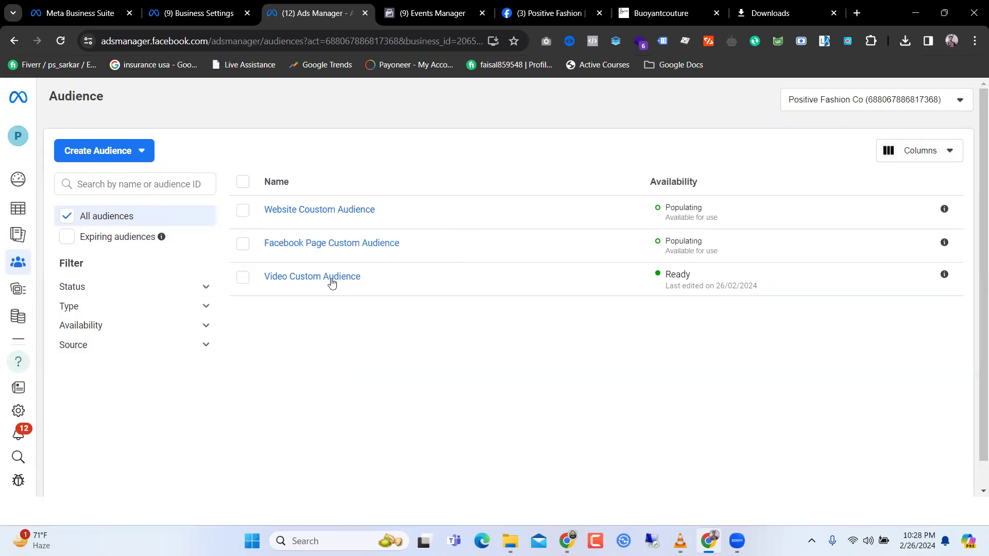
{"action": "mouse_move", "coordinate": [332, 281]}
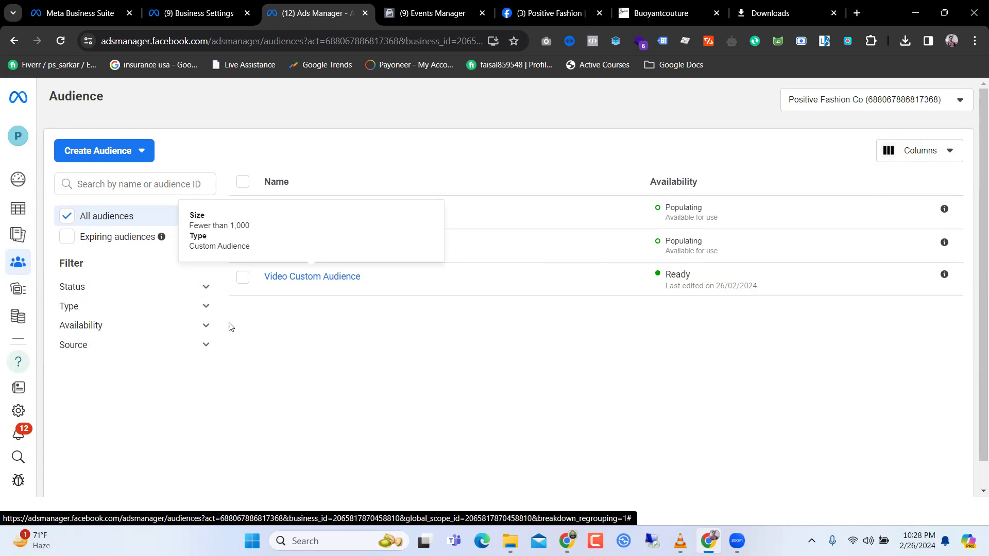
{"action": "scroll", "coordinate": [767, 433], "scroll_direction": "down", "scroll_amount": 1}
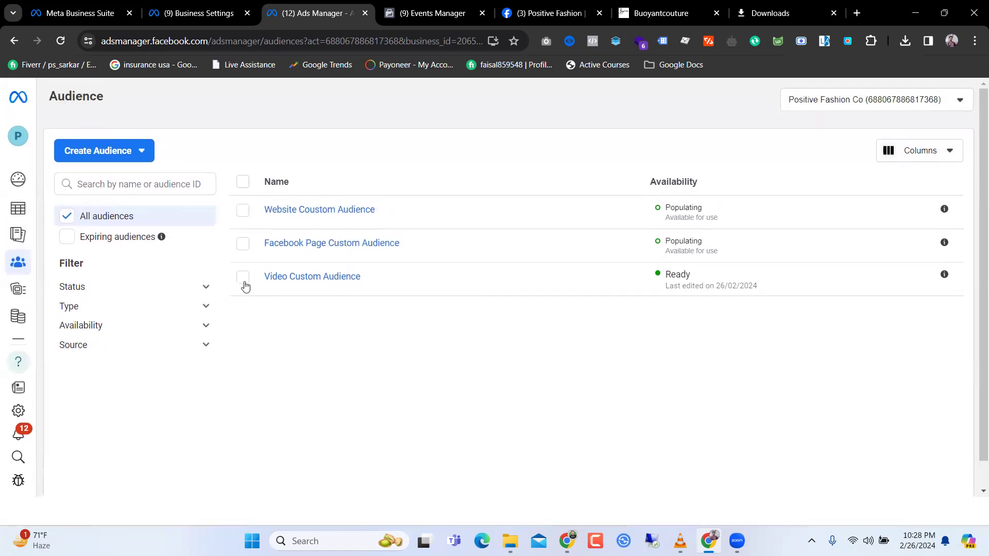
Select Video Custom Audience and start creating a Lookalike Audience from it
{"action": "left_click", "coordinate": [243, 277]}
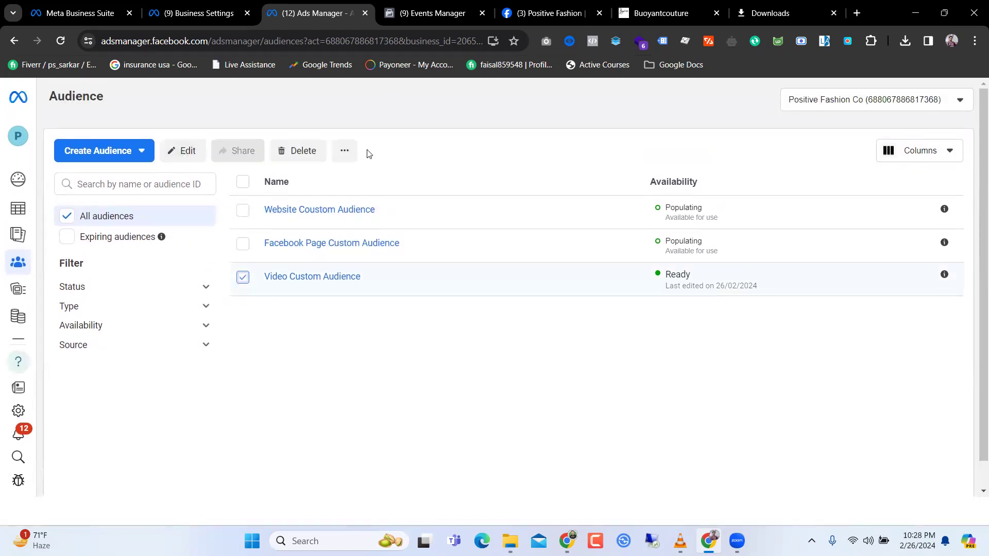
{"action": "left_click", "coordinate": [346, 153]}
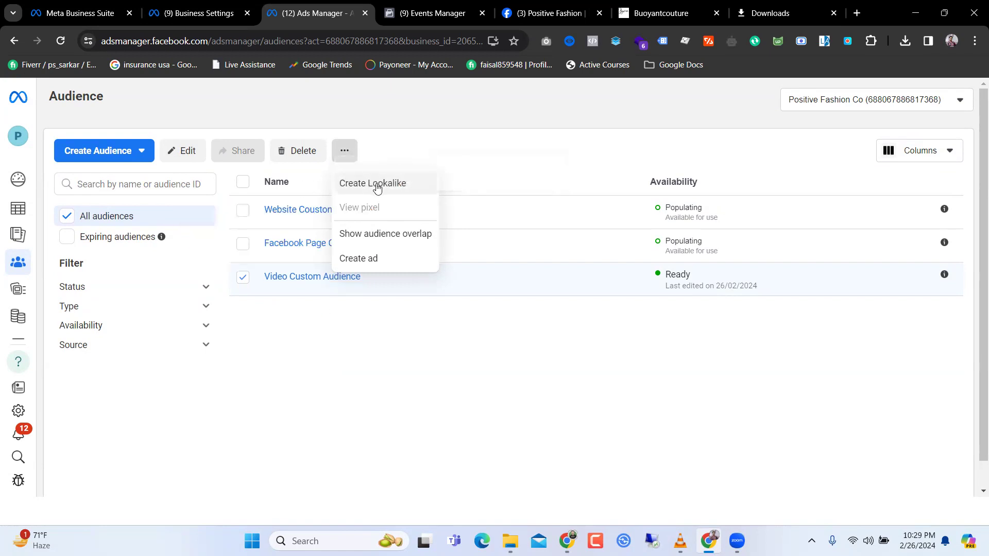
{"action": "left_click", "coordinate": [388, 187]}
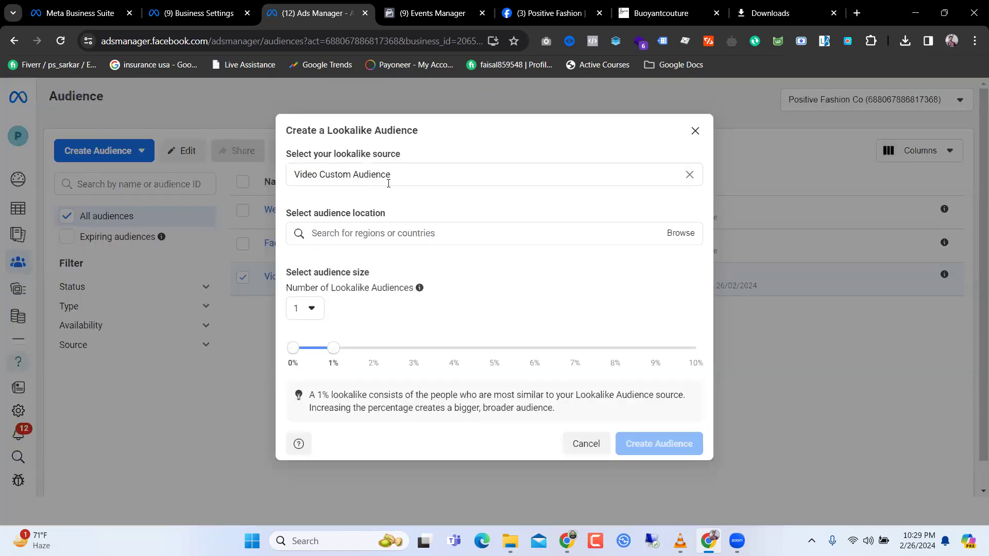
Set the Lookalike Audience's location to United States and review its size settings and estimated reach
{"action": "left_click", "coordinate": [423, 233]}
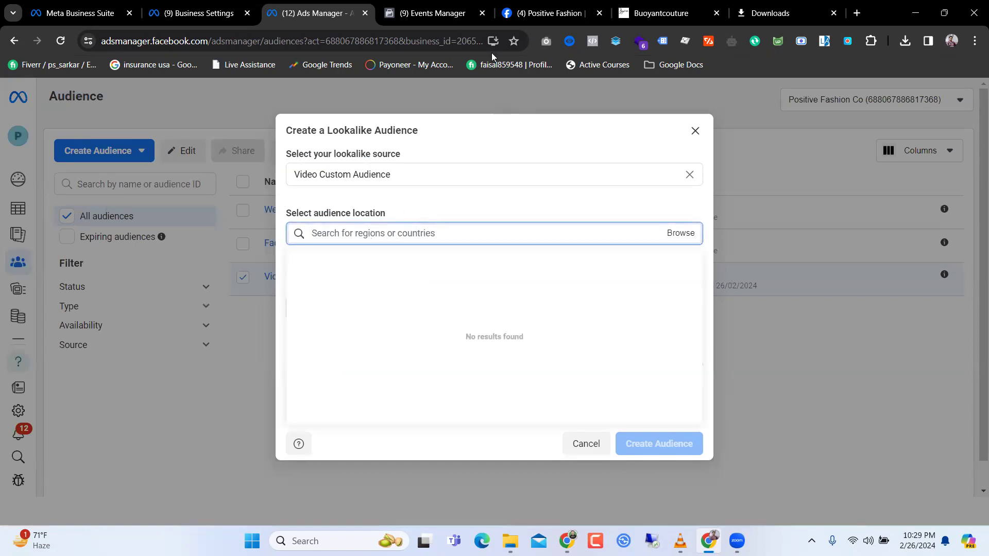
{"action": "left_click", "coordinate": [399, 233]}
{"action": "left_click", "coordinate": [399, 233]}
{"action": "type", "text": "Unit"}
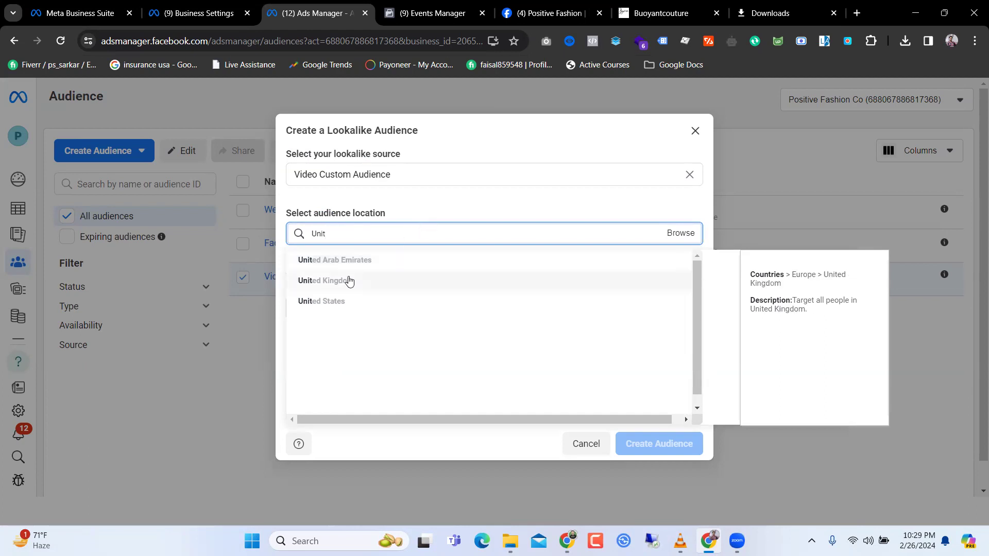
{"action": "left_click", "coordinate": [346, 301]}
{"action": "scroll", "coordinate": [438, 240], "scroll_direction": "down", "scroll_amount": 1}
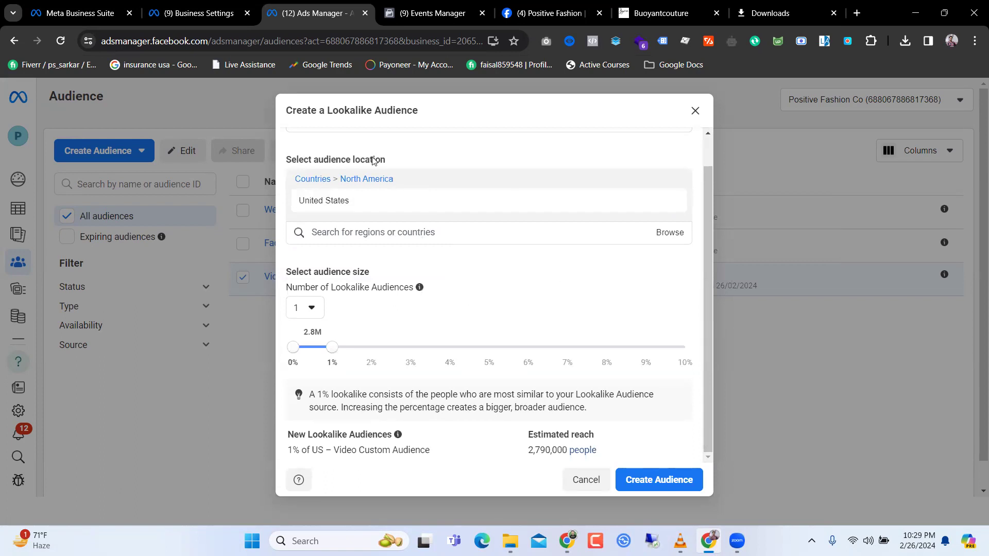
{"action": "scroll", "coordinate": [330, 329], "scroll_direction": "up", "scroll_amount": 1}
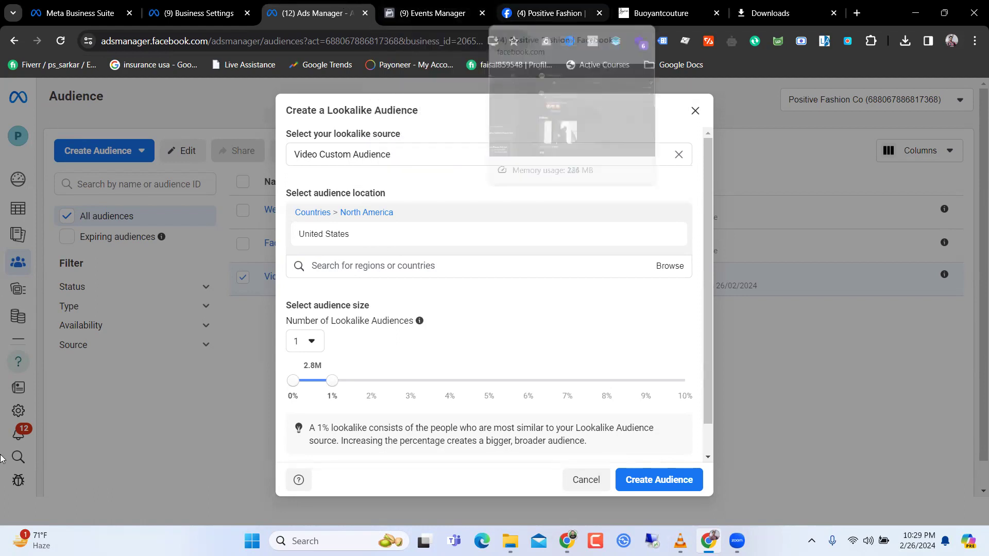
Switch to the Positive Fashion Facebook Page and examine its follower figures and the views and reactions on its video
{"action": "left_click", "coordinate": [606, 5]}
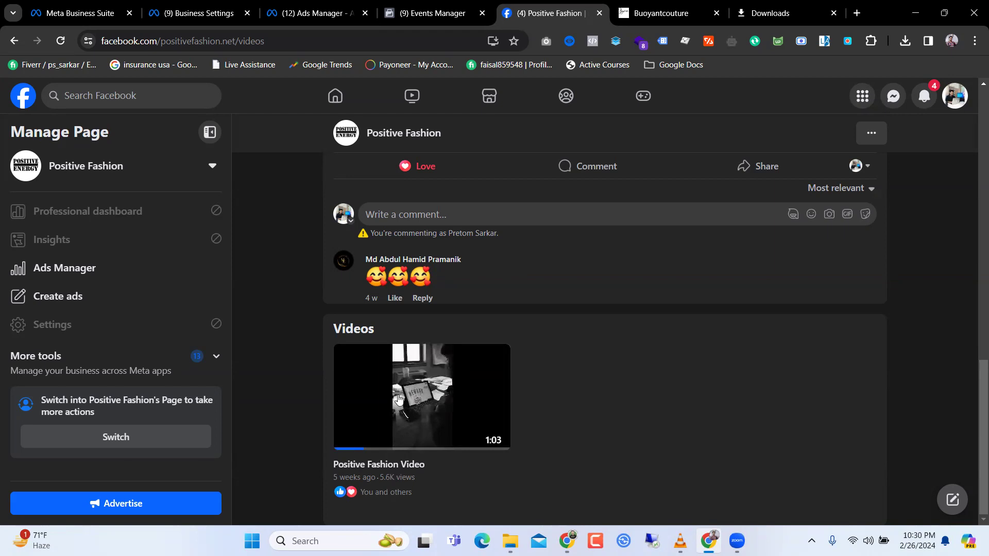
{"action": "scroll", "coordinate": [495, 364], "scroll_direction": "up", "scroll_amount": 1}
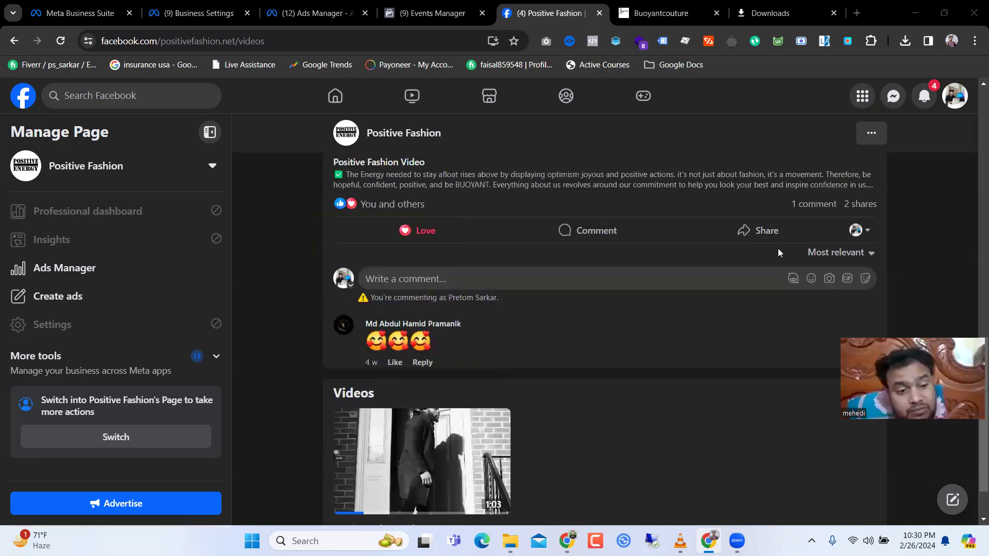
{"action": "scroll", "coordinate": [777, 248], "scroll_direction": "down", "scroll_amount": 1}
{"action": "scroll", "coordinate": [448, 391], "scroll_direction": "up", "scroll_amount": 1}
{"action": "scroll", "coordinate": [451, 392], "scroll_direction": "down", "scroll_amount": 1}
{"action": "scroll", "coordinate": [451, 393], "scroll_direction": "up", "scroll_amount": 15}
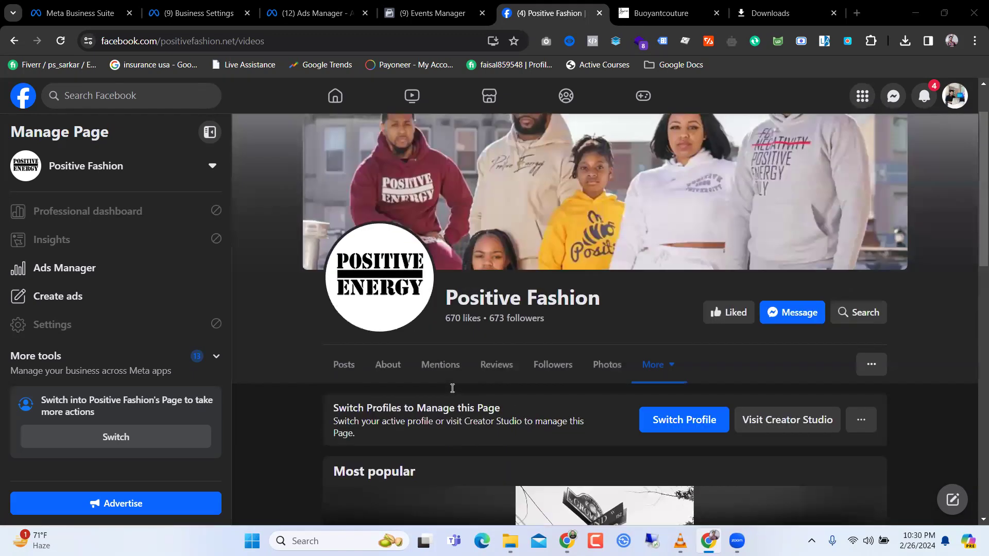
{"action": "scroll", "coordinate": [453, 390], "scroll_direction": "down", "scroll_amount": 8}
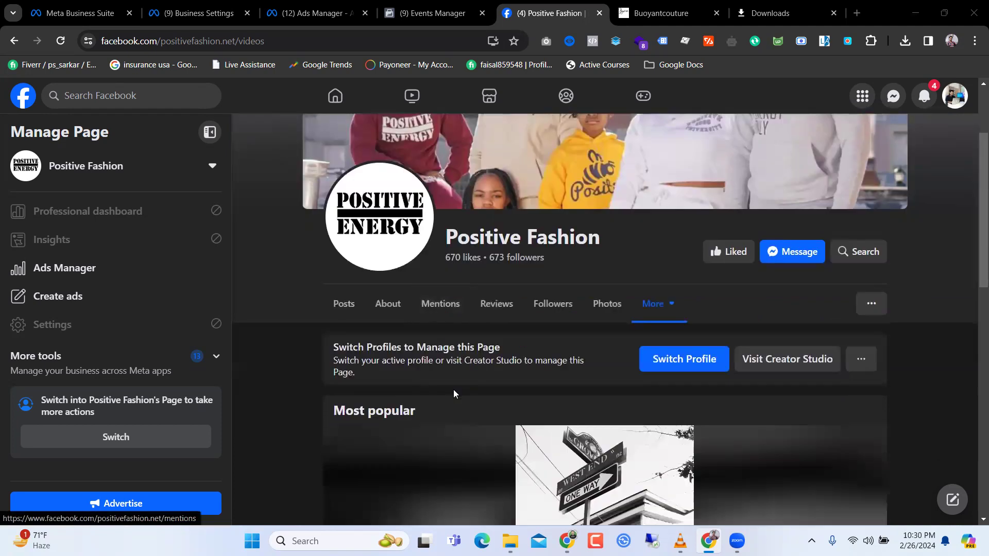
{"action": "scroll", "coordinate": [458, 391], "scroll_direction": "down", "scroll_amount": 5}
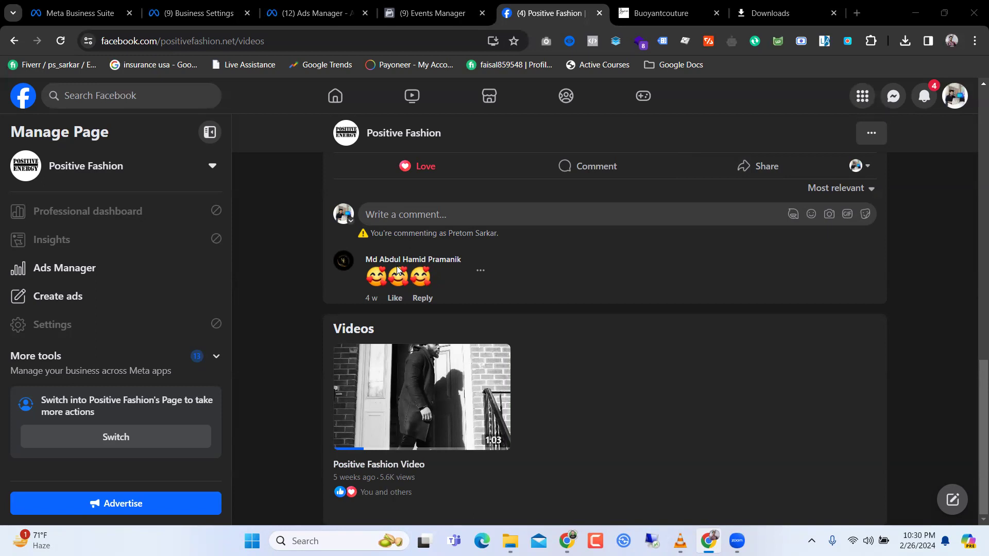
Switch to Events Manager and examine the events recorded by Positivefashion's pixel
{"action": "left_click", "coordinate": [420, 13]}
{"action": "scroll", "coordinate": [575, 308], "scroll_direction": "down", "scroll_amount": 5}
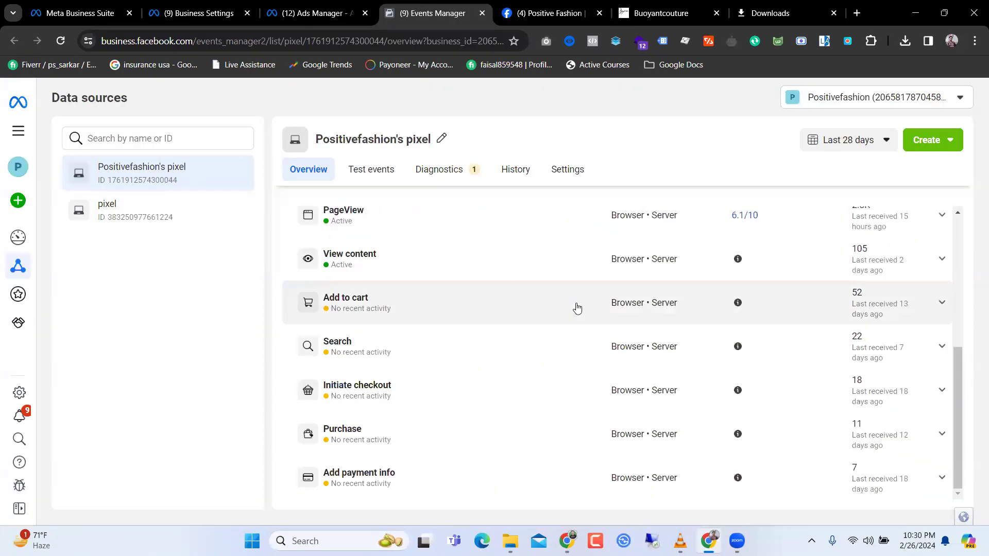
{"action": "scroll", "coordinate": [575, 308], "scroll_direction": "up", "scroll_amount": 5}
Return to Ads Manager to review the Lookalike Audience's source, location and size, and go back to Events Manager
{"action": "left_click", "coordinate": [346, 6]}
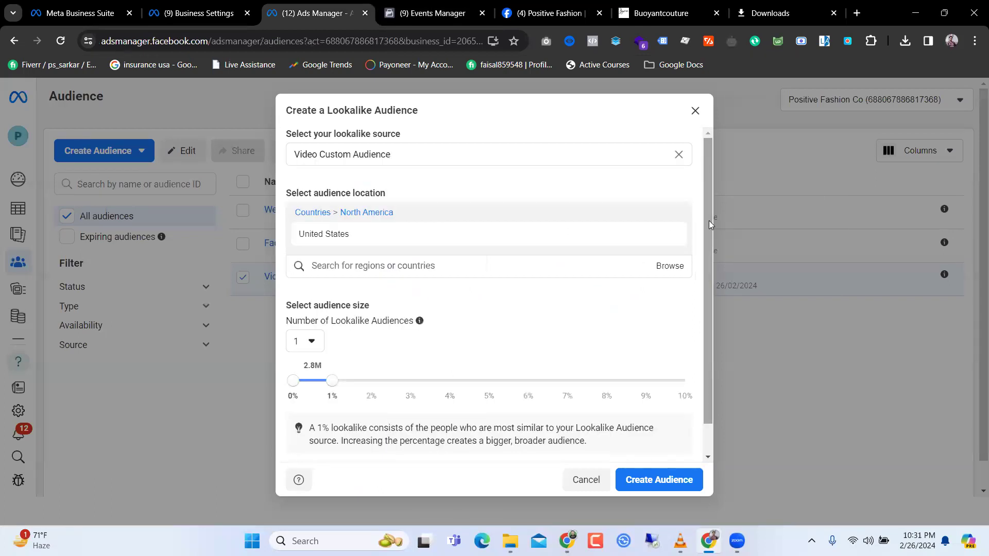
{"action": "scroll", "coordinate": [671, 260], "scroll_direction": "down", "scroll_amount": 1}
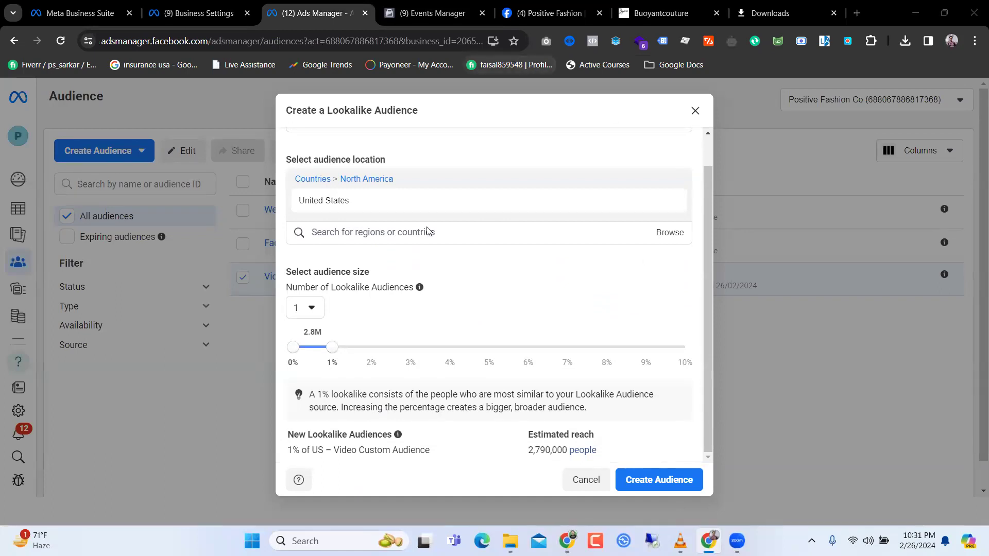
{"action": "scroll", "coordinate": [432, 234], "scroll_direction": "up", "scroll_amount": 1}
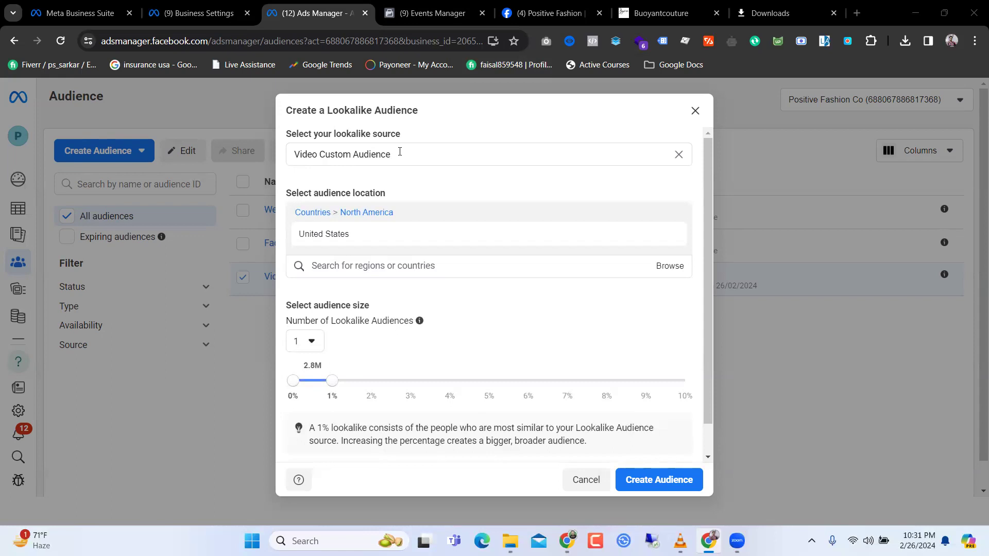
{"action": "left_click", "coordinate": [419, 11]}
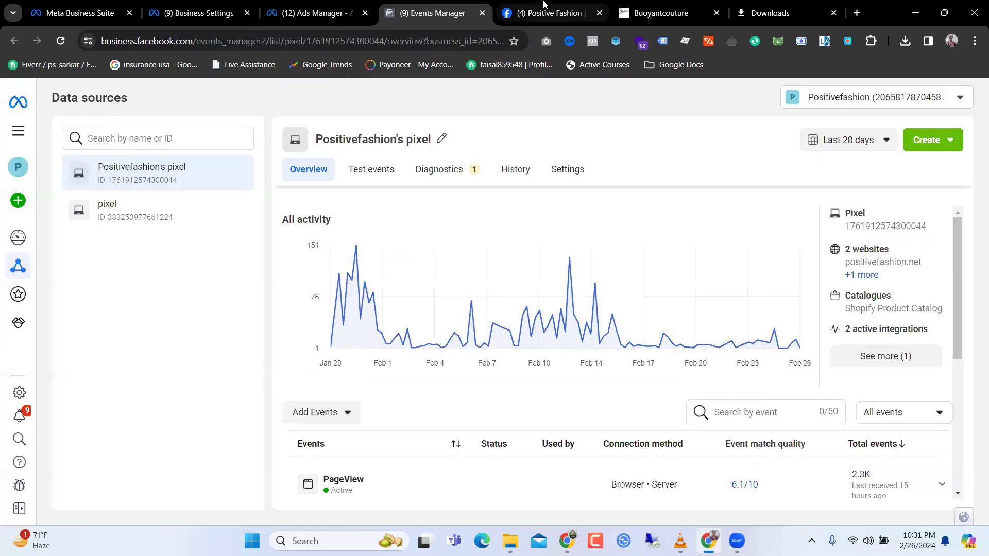
Examine the Positive Fashion Facebook page's like and follower counts and the view count of its video
{"action": "left_click_drag", "start_coordinate": [544, 11], "coordinate": [411, 20]}
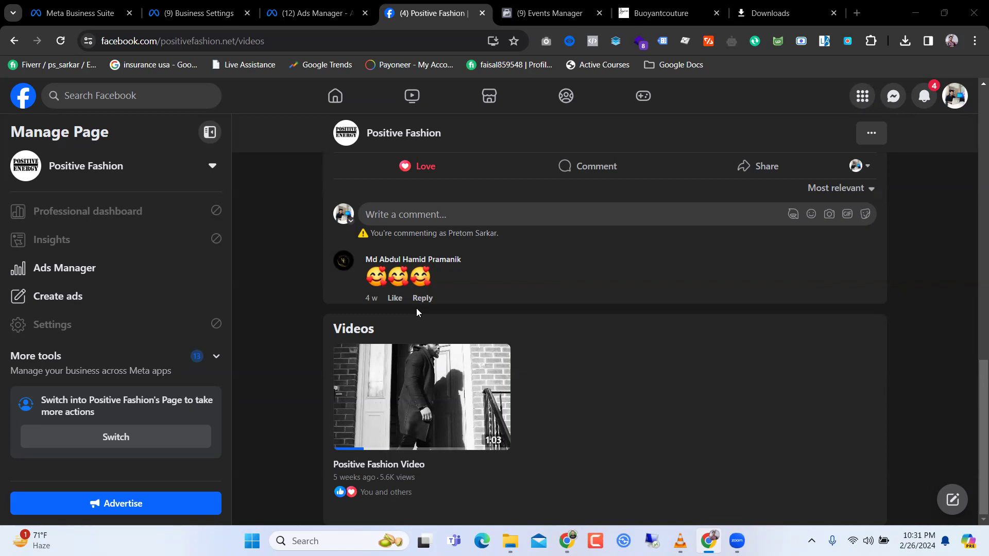
{"action": "scroll", "coordinate": [543, 375], "scroll_direction": "up", "scroll_amount": 15}
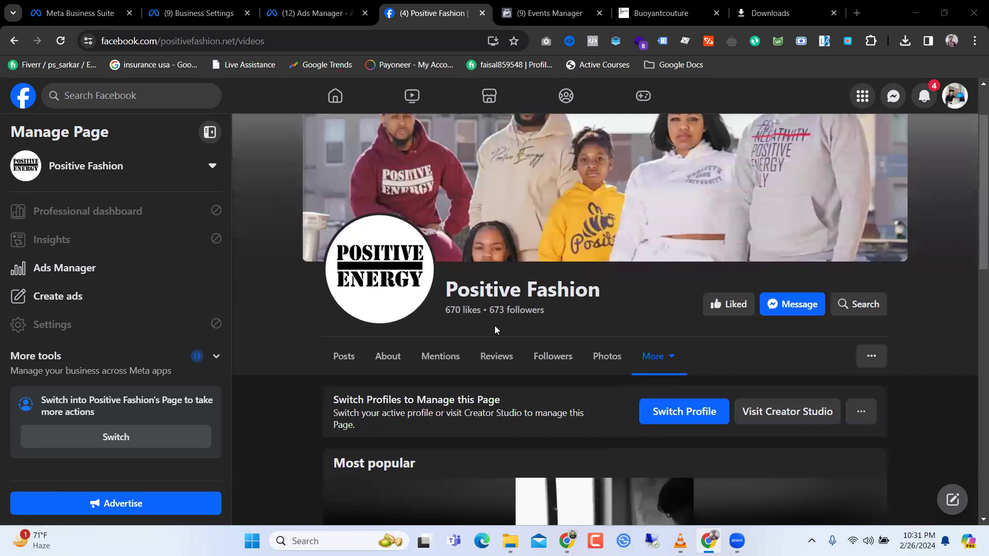
{"action": "scroll", "coordinate": [495, 326], "scroll_direction": "down", "scroll_amount": 15}
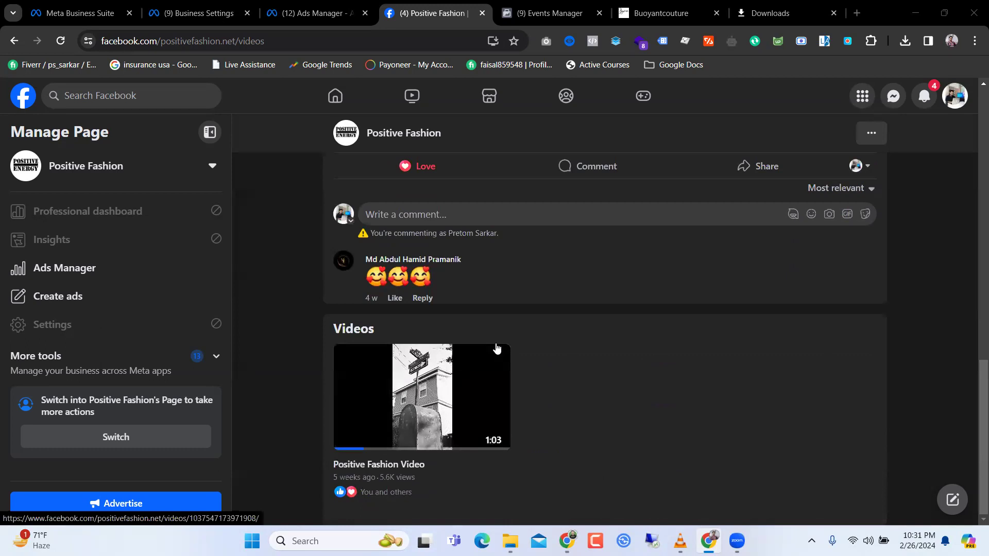
{"action": "scroll", "coordinate": [496, 345], "scroll_direction": "up", "scroll_amount": 3}
{"action": "scroll", "coordinate": [496, 348], "scroll_direction": "down", "scroll_amount": 2}
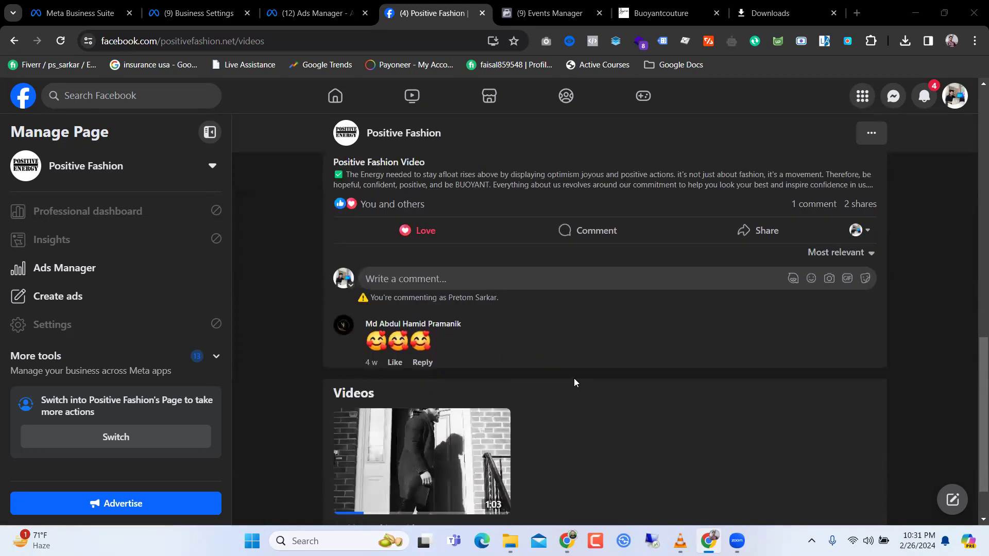
{"action": "scroll", "coordinate": [573, 382], "scroll_direction": "up", "scroll_amount": 10}
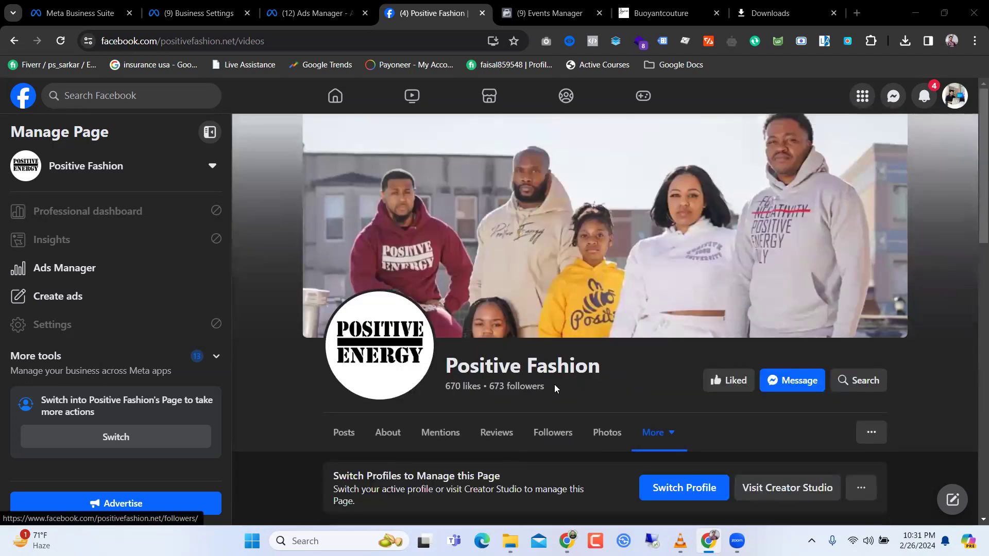
{"action": "left_click_drag", "start_coordinate": [554, 383], "coordinate": [447, 387]}
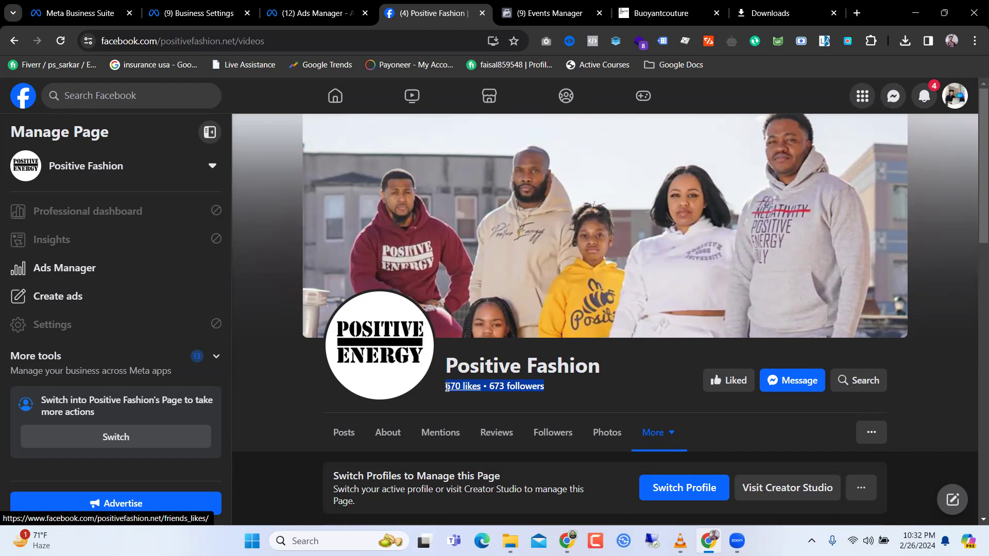
{"action": "left_click_drag", "start_coordinate": [447, 388], "coordinate": [559, 389]}
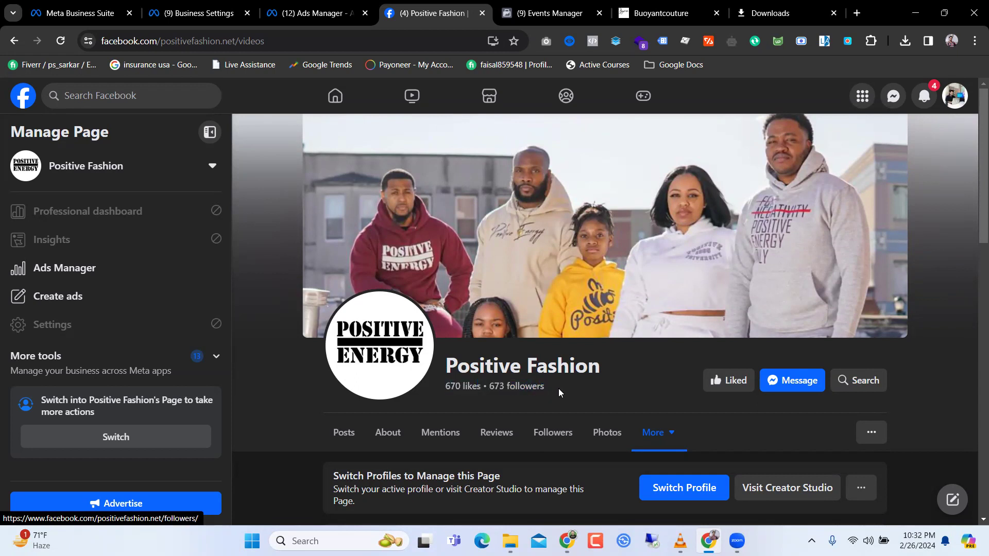
{"action": "scroll", "coordinate": [558, 391], "scroll_direction": "down", "scroll_amount": 1}
{"action": "scroll", "coordinate": [558, 402], "scroll_direction": "down", "scroll_amount": 12}
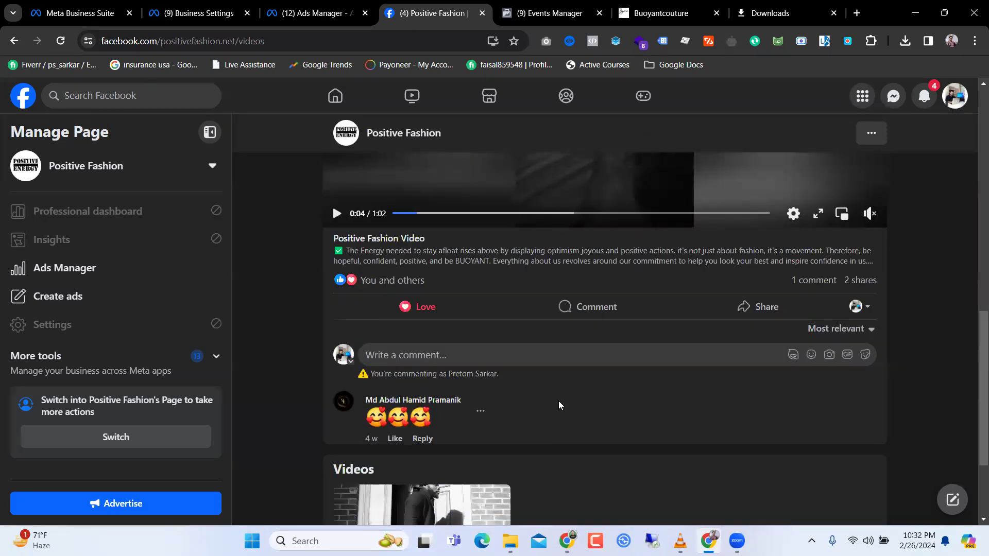
{"action": "scroll", "coordinate": [558, 400], "scroll_direction": "down", "scroll_amount": 3}
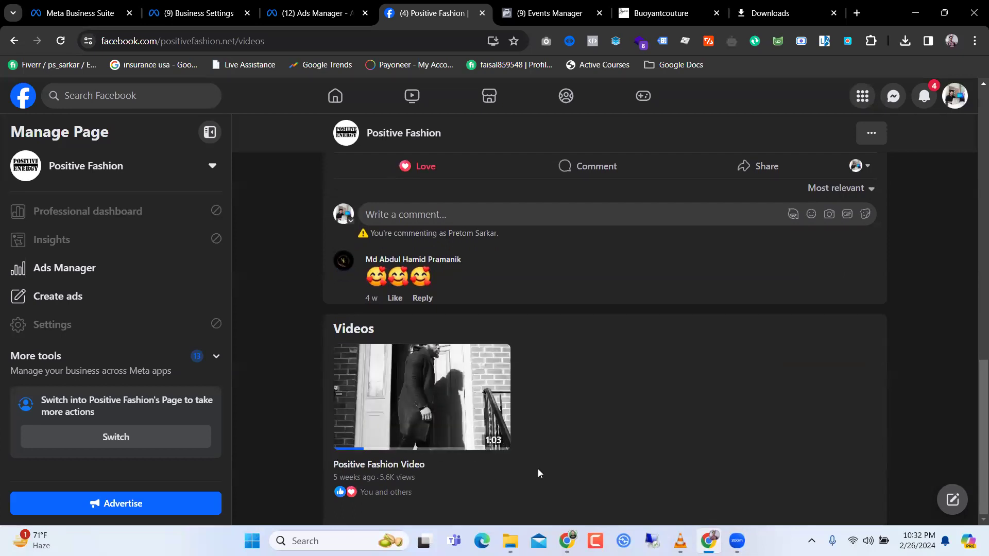
{"action": "scroll", "coordinate": [538, 468], "scroll_direction": "up", "scroll_amount": 15}
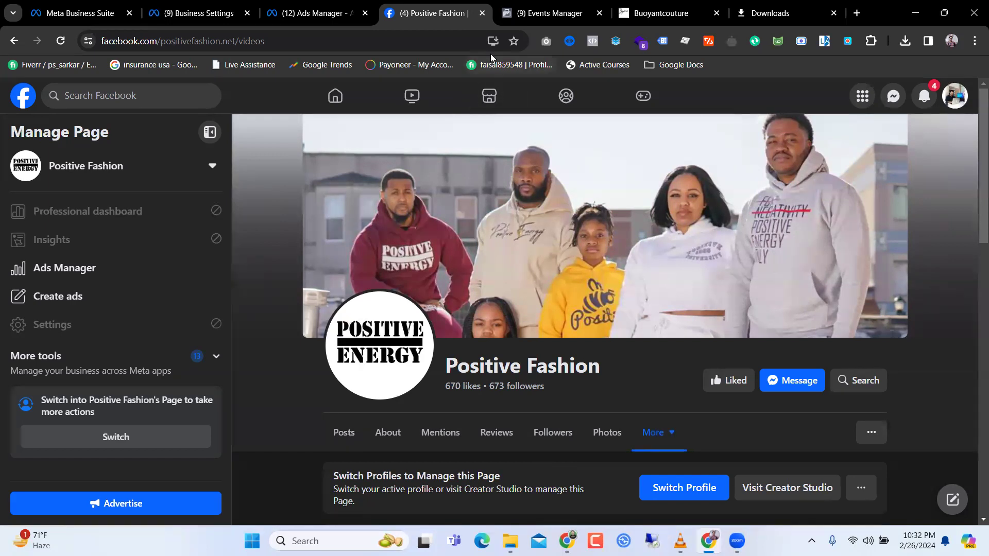
Switch to Ads Manager and review the source, location and size settings of the lookalike audience being created
{"action": "left_click", "coordinate": [314, 13]}
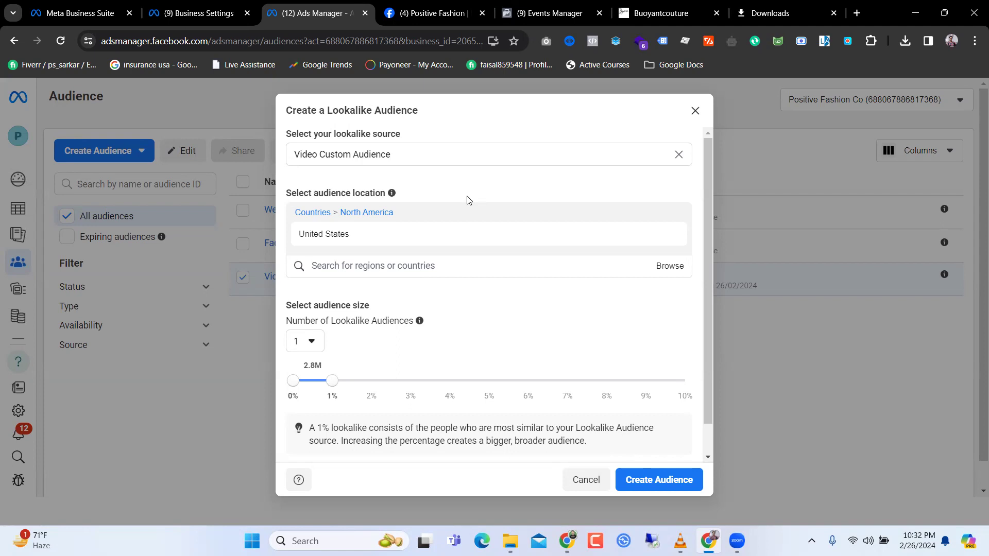
{"action": "scroll", "coordinate": [514, 327], "scroll_direction": "down", "scroll_amount": 1}
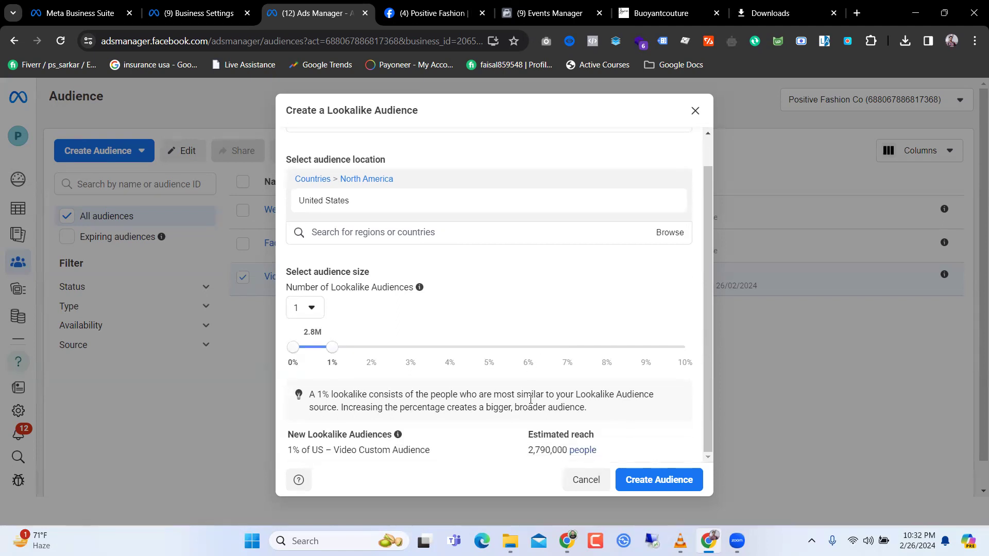
{"action": "scroll", "coordinate": [575, 425], "scroll_direction": "up", "scroll_amount": 1}
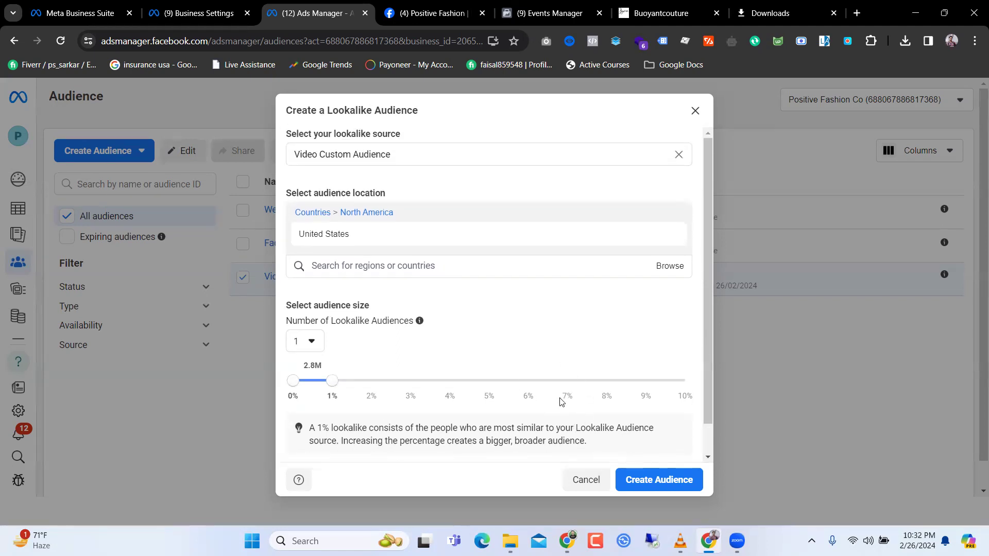
Return to the Positive Fashion Facebook page and check the view count of Positive Fashion Video
{"action": "left_click", "coordinate": [461, 12]}
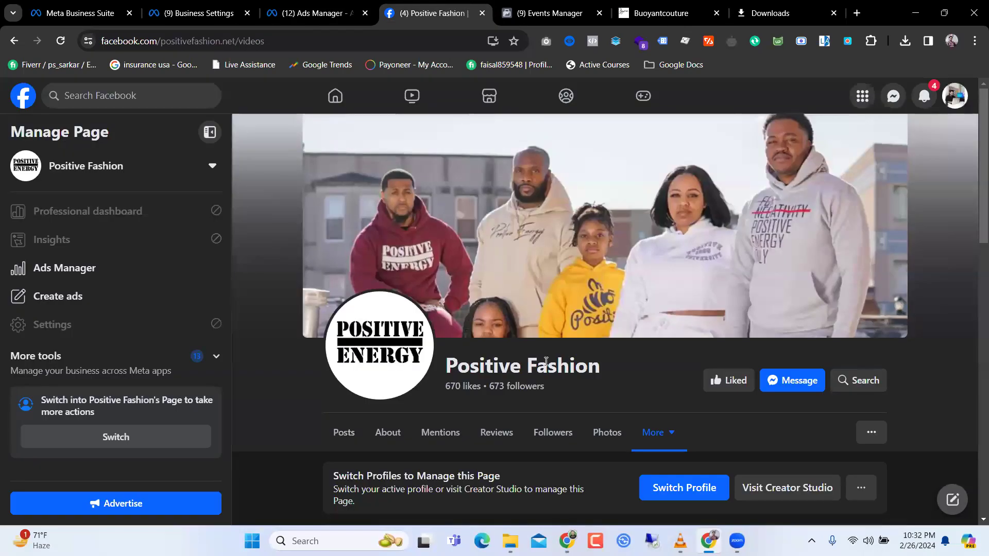
{"action": "scroll", "coordinate": [546, 362], "scroll_direction": "down", "scroll_amount": 10}
{"action": "scroll", "coordinate": [521, 364], "scroll_direction": "down", "scroll_amount": 2}
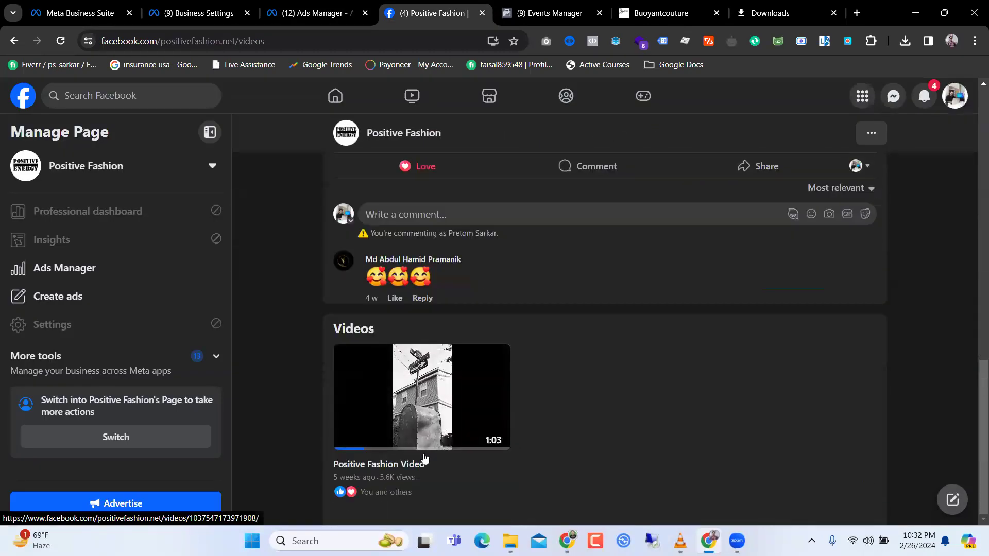
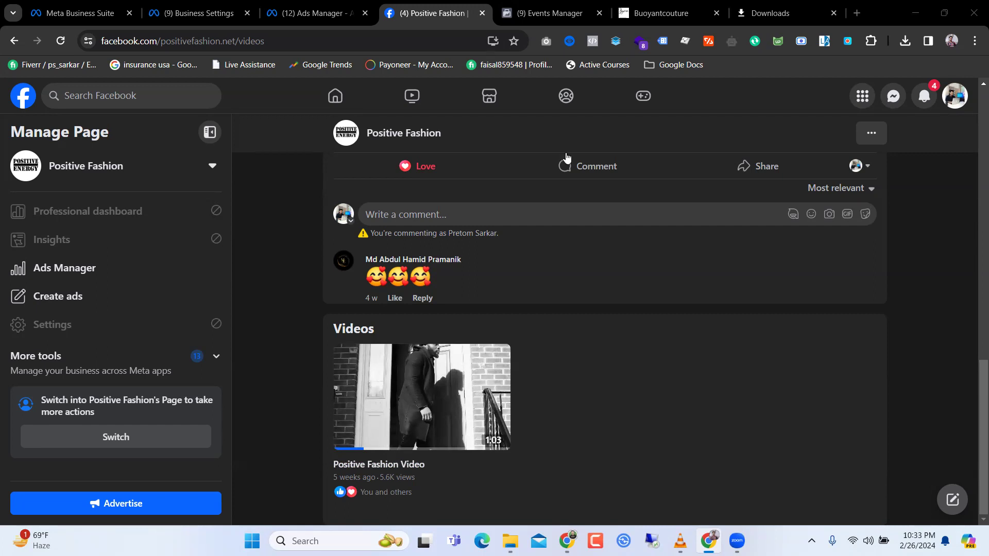
Switch back to Ads Manager and inspect the lookalike audience's location details and the search for regions or countries
{"action": "left_click", "coordinate": [306, 7]}
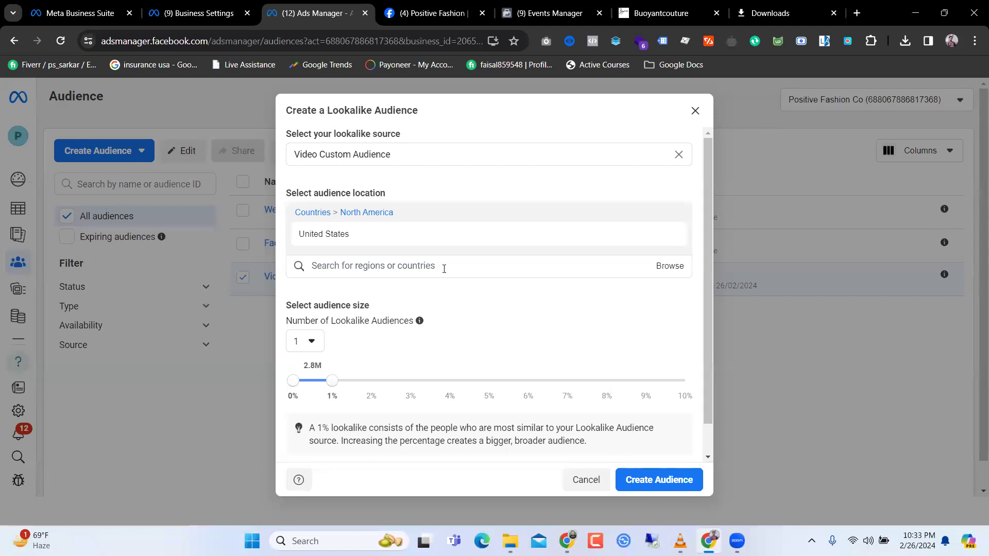
{"action": "scroll", "coordinate": [444, 270], "scroll_direction": "down", "scroll_amount": 1}
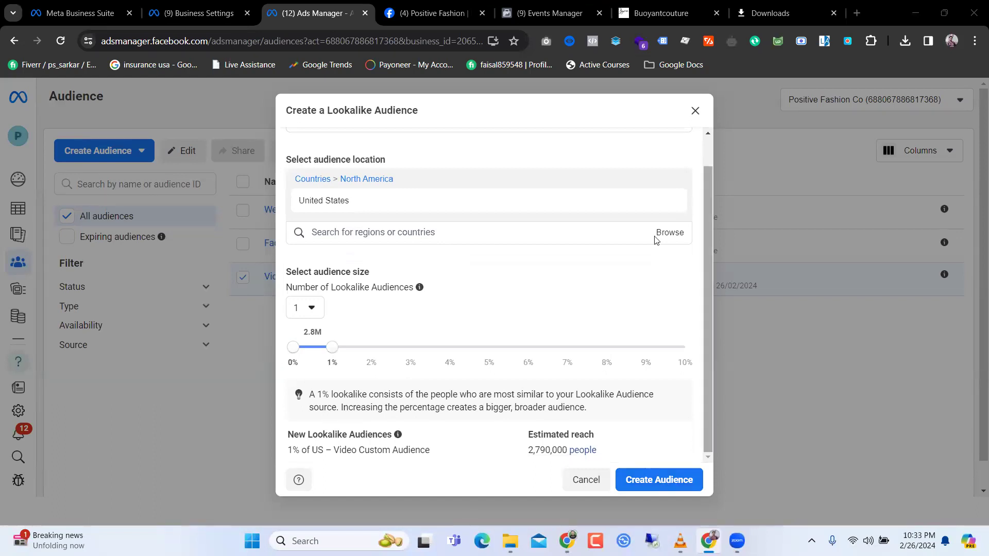
{"action": "mouse_move", "coordinate": [364, 201]}
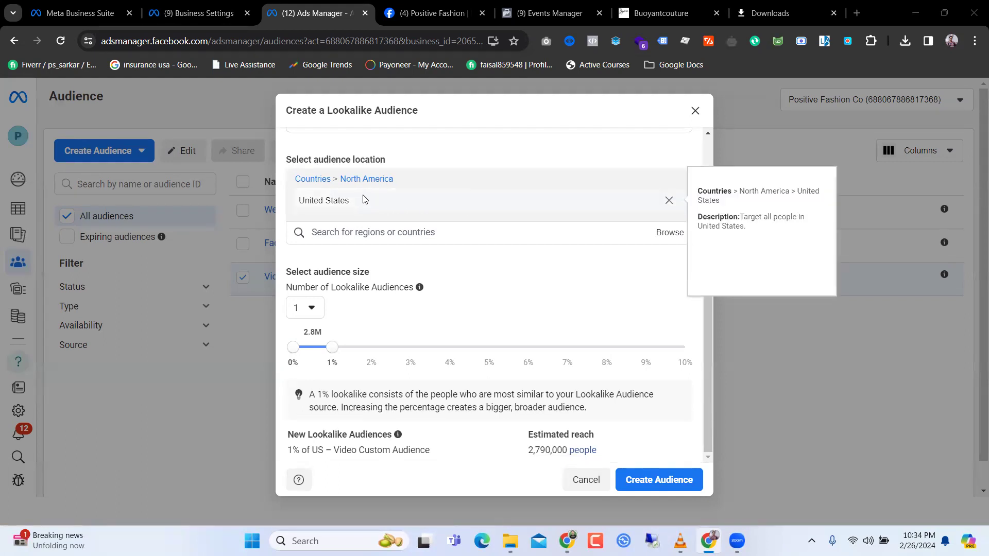
{"action": "left_click", "coordinate": [344, 233]}
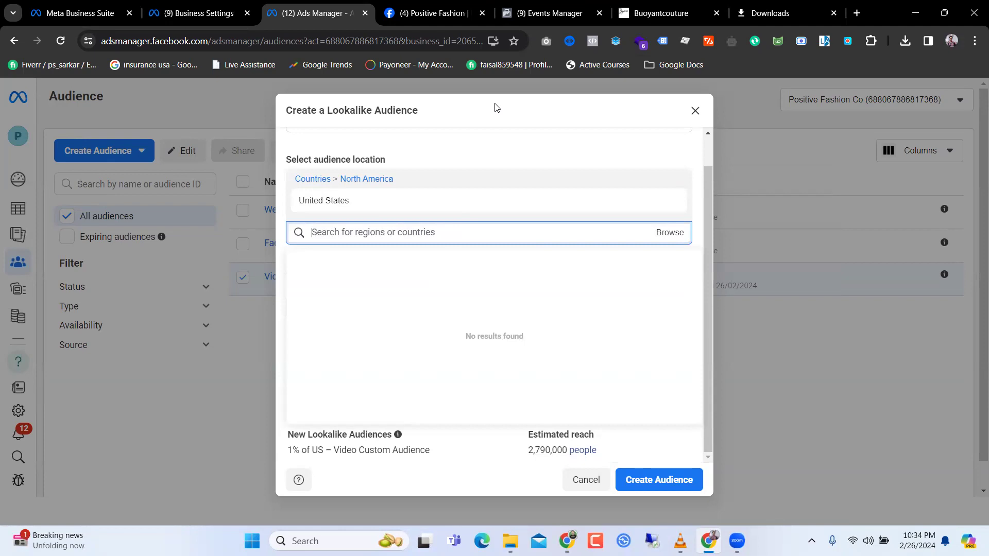
Go back to the Facebook page and compare its follower count with the video's views and engagement
{"action": "key", "text": "ctrl+Tab"}
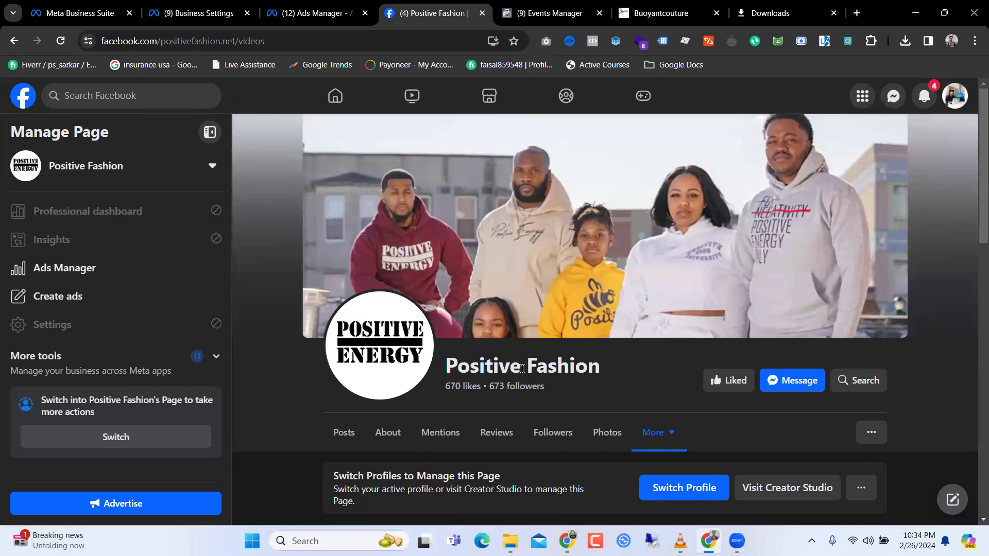
{"action": "scroll", "coordinate": [548, 367], "scroll_direction": "down", "scroll_amount": 15}
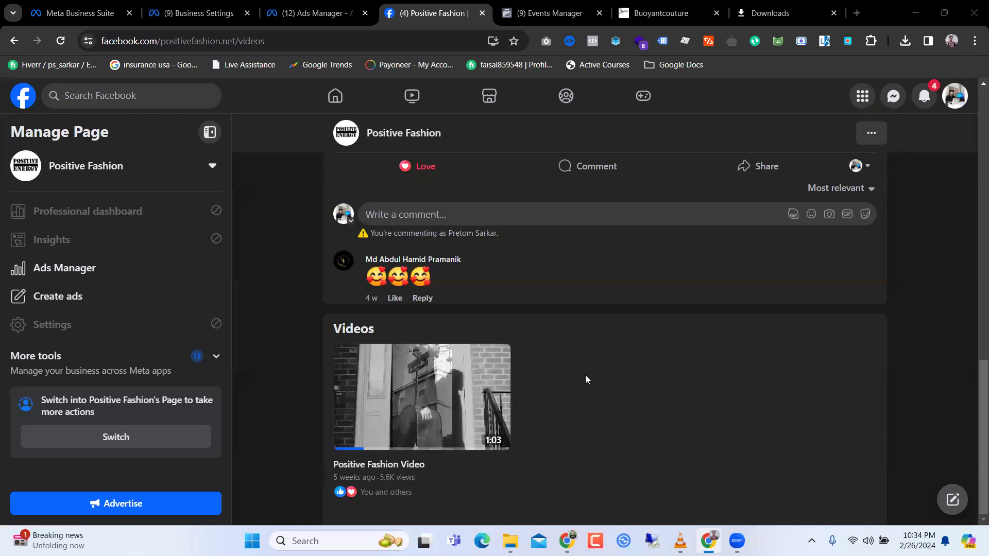
{"action": "scroll", "coordinate": [585, 375], "scroll_direction": "up", "scroll_amount": 15}
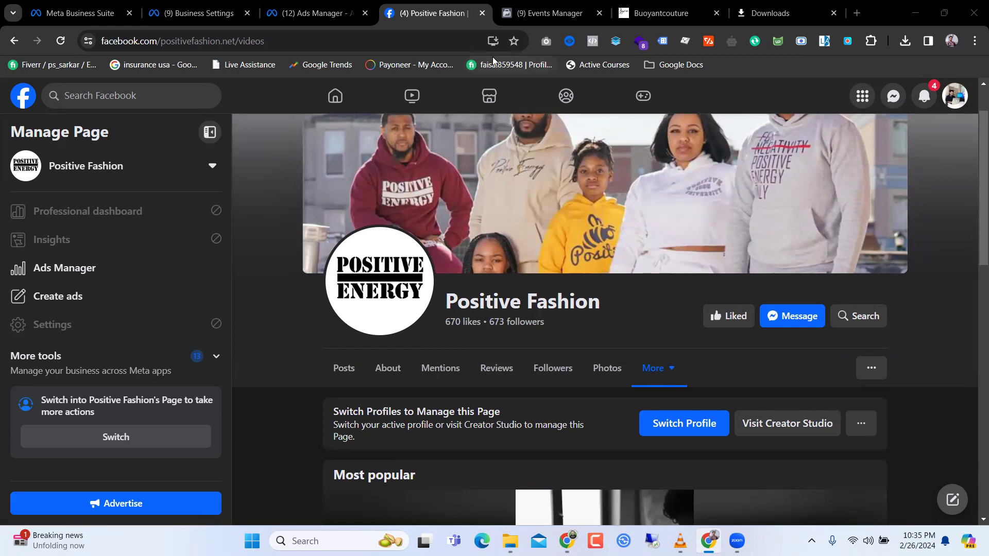
{"action": "scroll", "coordinate": [590, 332], "scroll_direction": "down", "scroll_amount": 10}
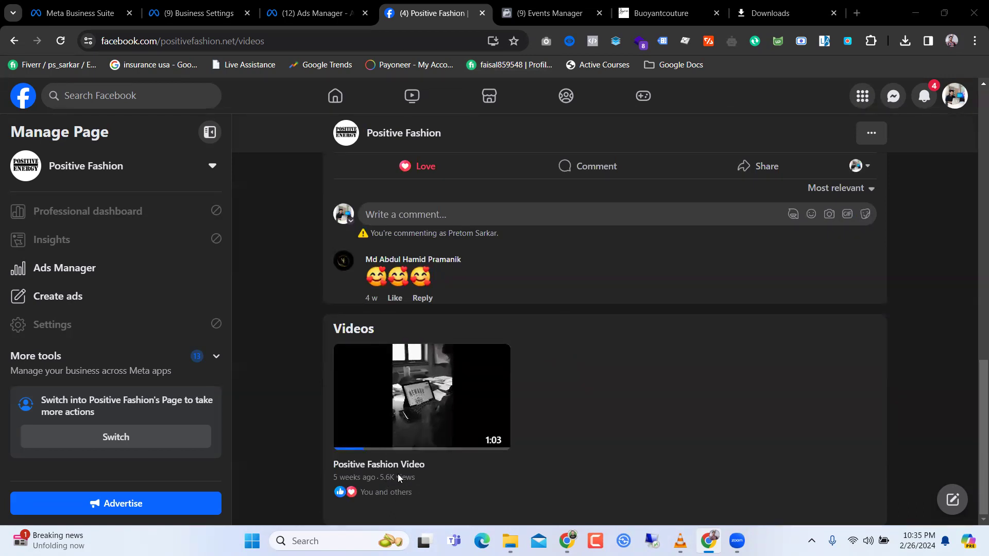
{"action": "scroll", "coordinate": [526, 354], "scroll_direction": "up", "scroll_amount": 10}
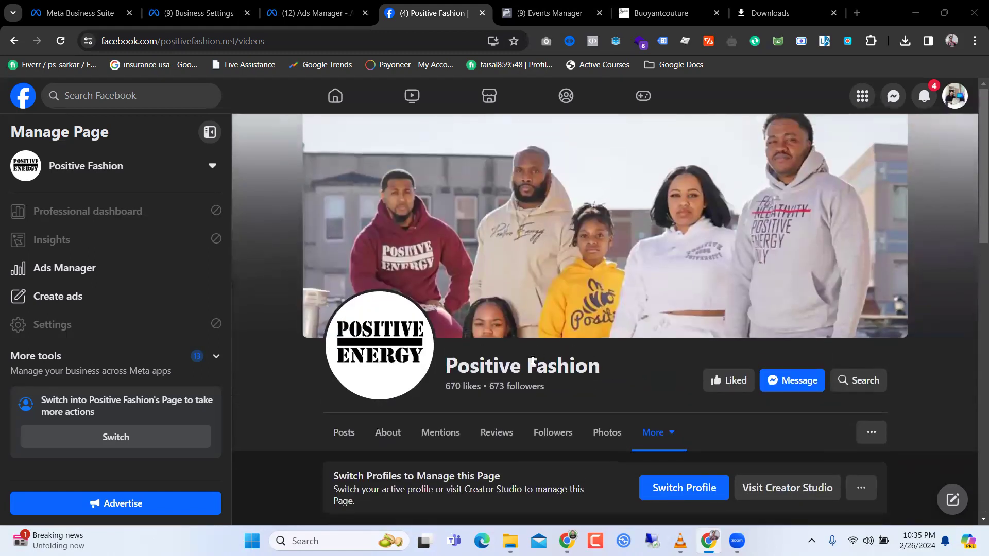
{"action": "scroll", "coordinate": [600, 345], "scroll_direction": "down", "scroll_amount": 5}
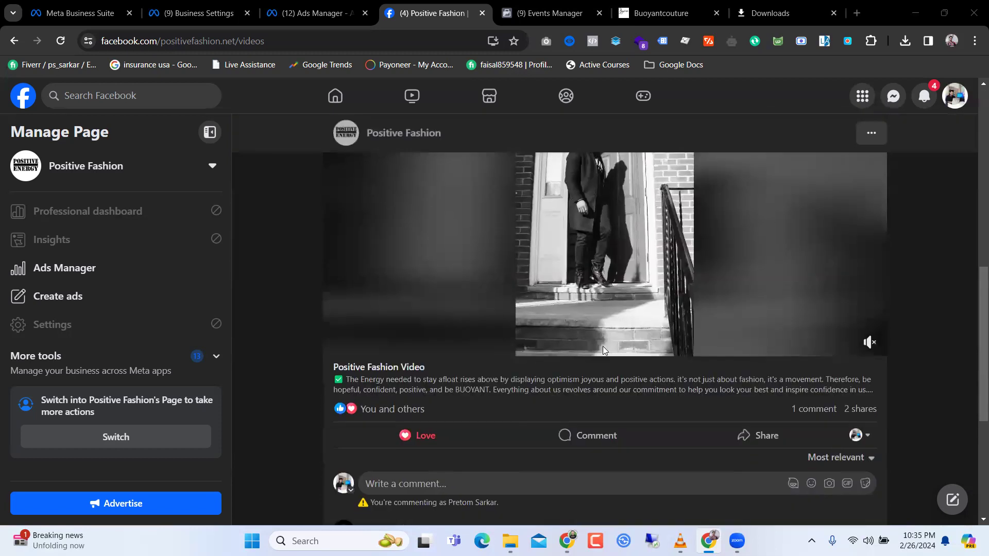
{"action": "scroll", "coordinate": [605, 343], "scroll_direction": "down", "scroll_amount": 5}
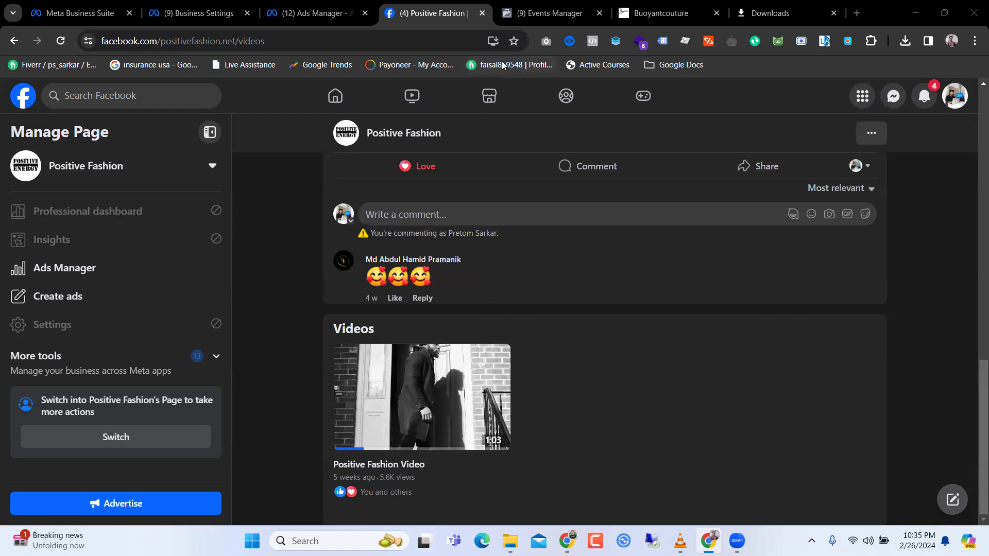
Return to the lookalike audience setup in Ads Manager, close the location suggestions and check the estimated reach
{"action": "left_click", "coordinate": [288, 11]}
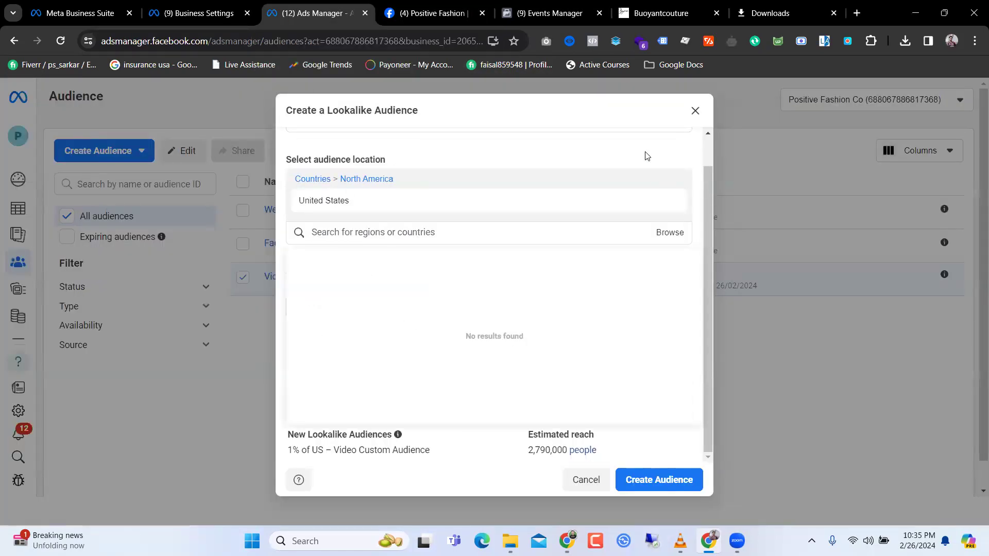
{"action": "left_click", "coordinate": [668, 155]}
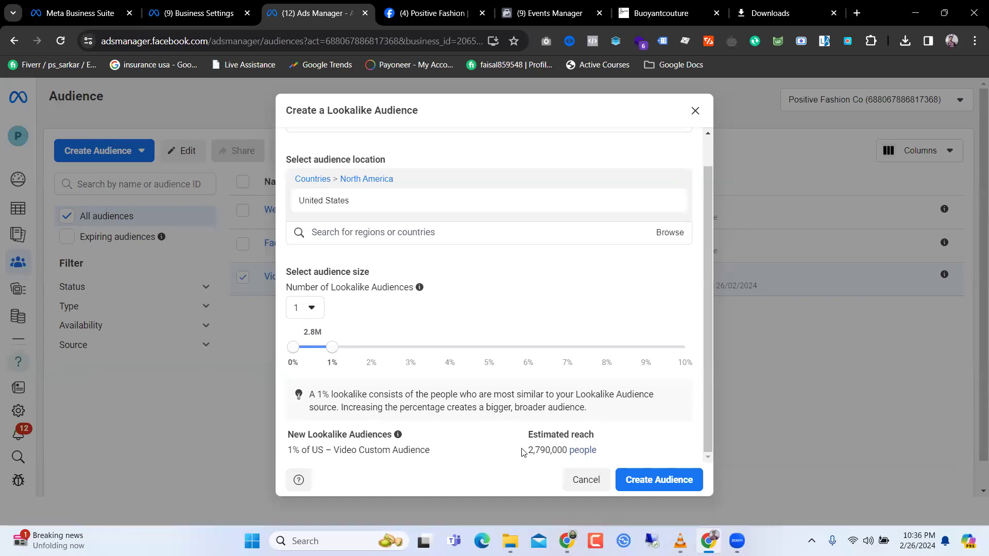
{"action": "left_click_drag", "start_coordinate": [526, 452], "coordinate": [563, 449]}
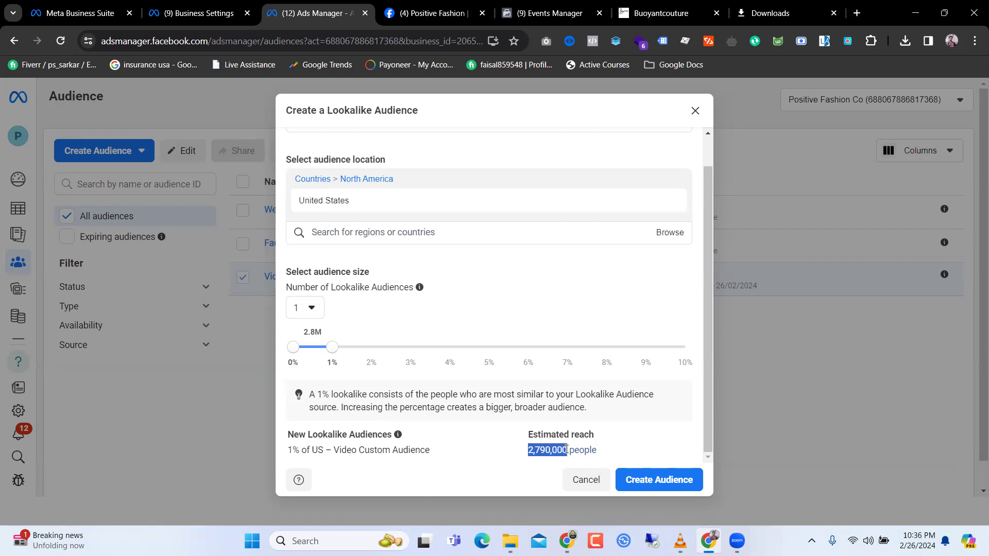
{"action": "left_click", "coordinate": [566, 449]}
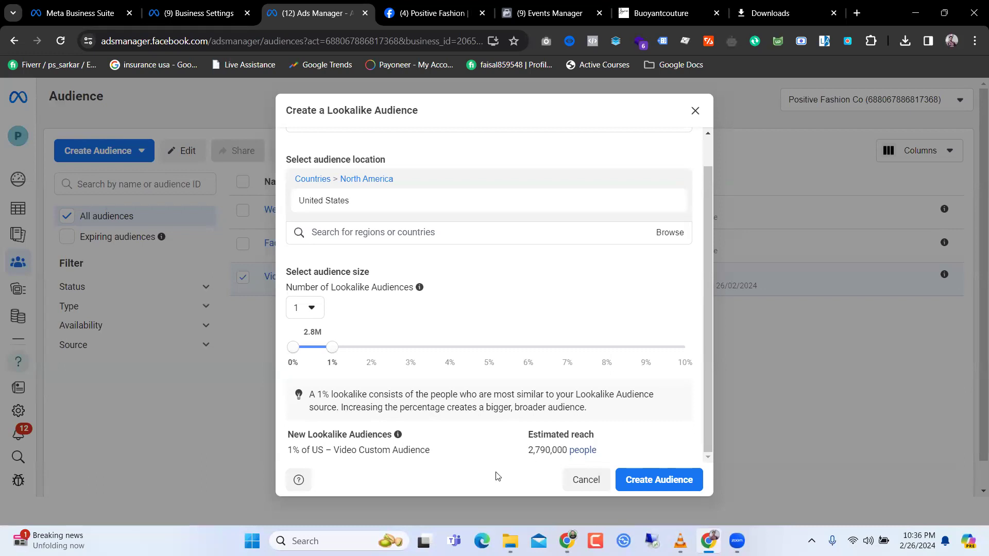
Create one 1% lookalike audience for the United States with Video Custom Audience as its source
{"action": "scroll", "coordinate": [486, 382], "scroll_direction": "up", "scroll_amount": 1}
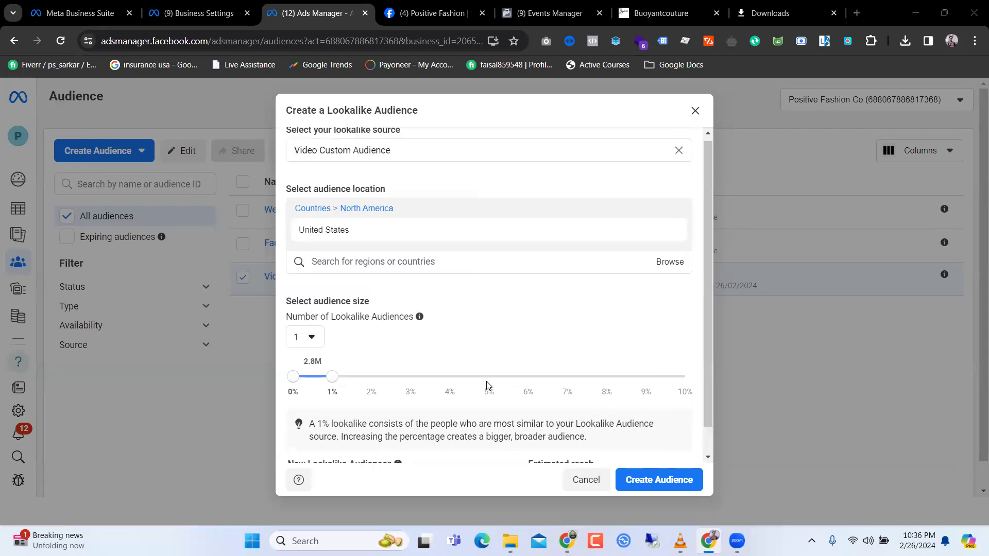
{"action": "scroll", "coordinate": [488, 385], "scroll_direction": "down", "scroll_amount": 1}
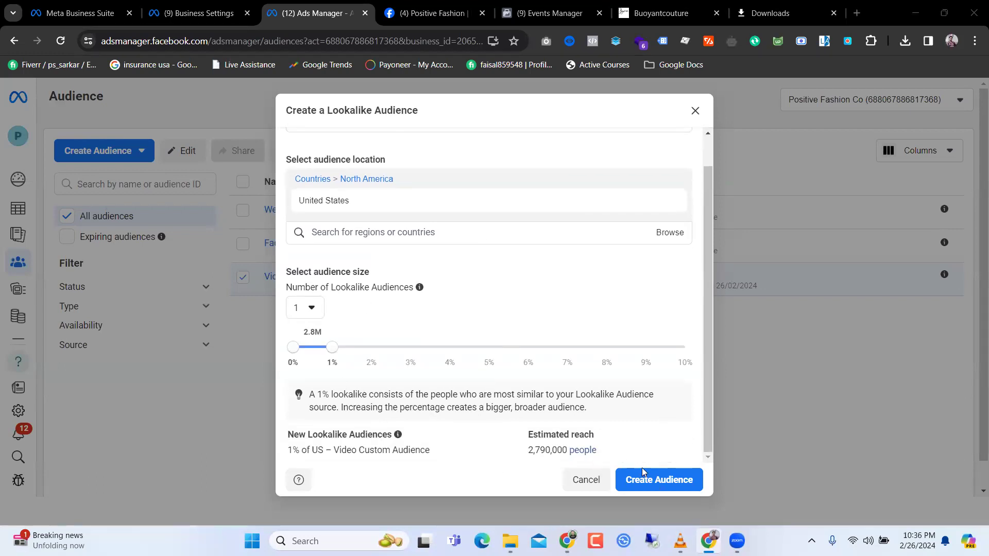
{"action": "left_click", "coordinate": [659, 480]}
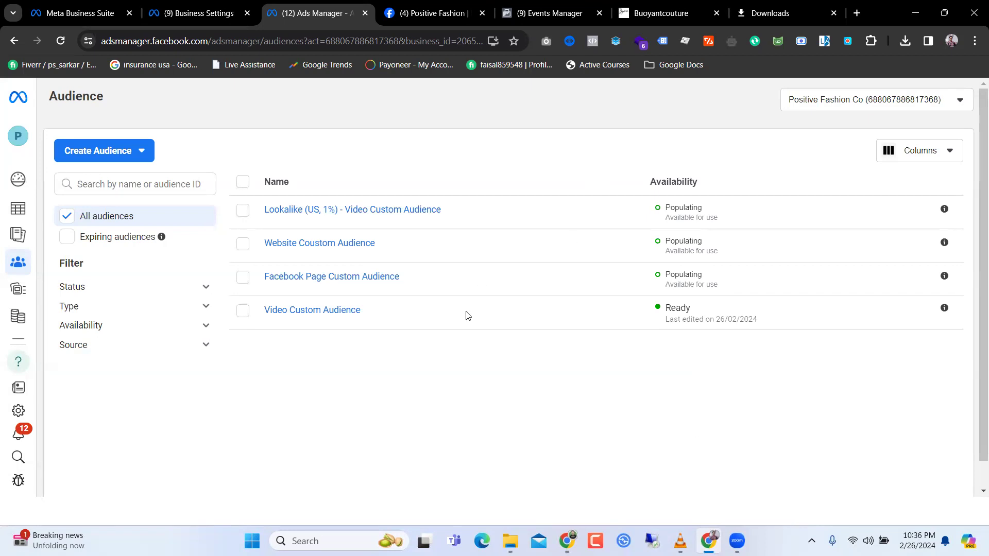
Reload the Audience page and review the new lookalike audience's availability in the list
{"action": "mouse_move", "coordinate": [360, 211]}
{"action": "left_click", "coordinate": [60, 41]}
{"action": "scroll", "coordinate": [354, 278], "scroll_direction": "down", "scroll_amount": 1}
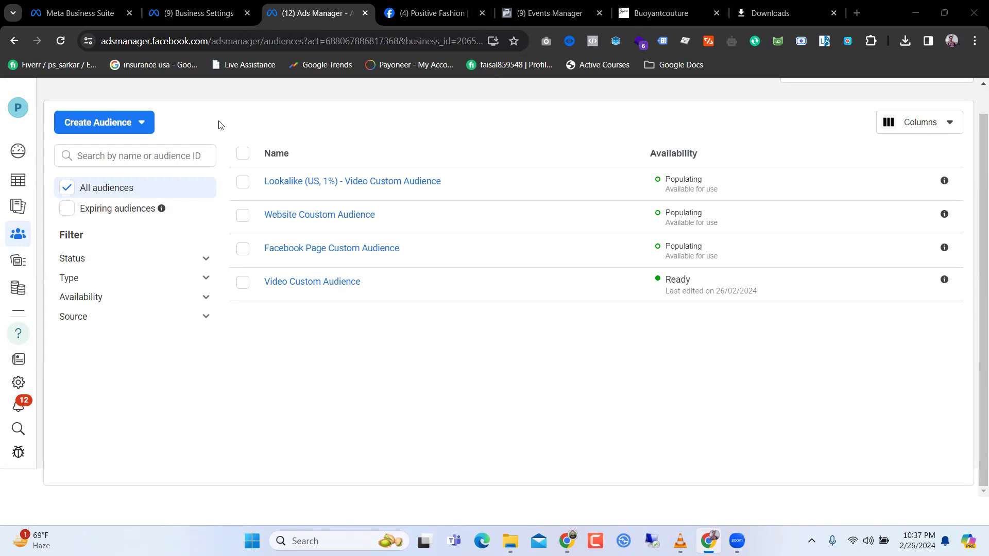
{"action": "left_click", "coordinate": [128, 129]}
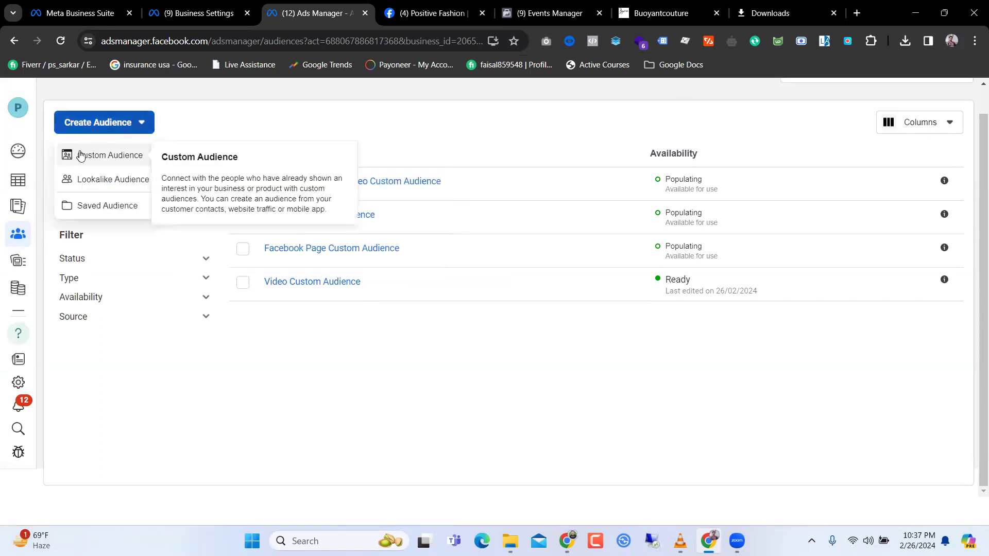
{"action": "mouse_move", "coordinate": [126, 180]}
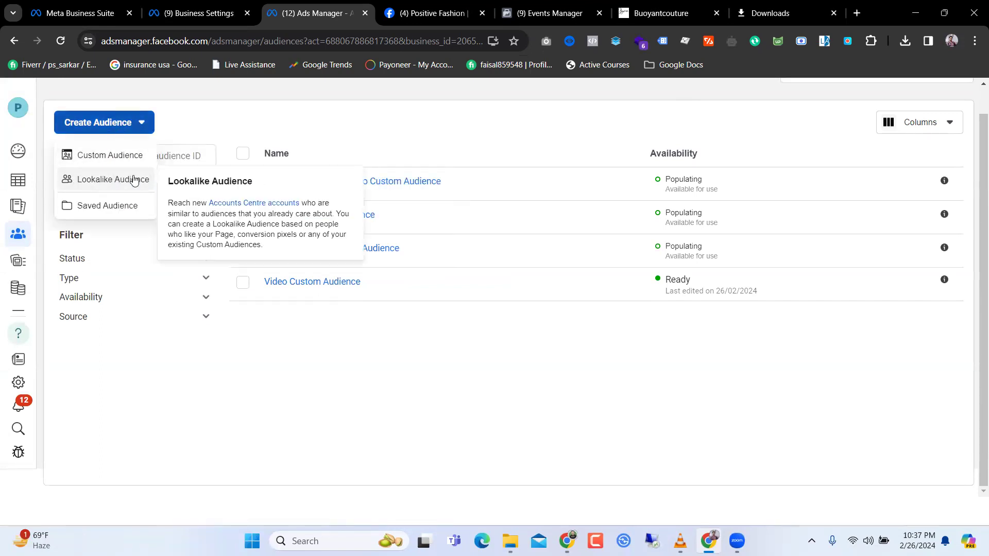
{"action": "left_click", "coordinate": [394, 354]}
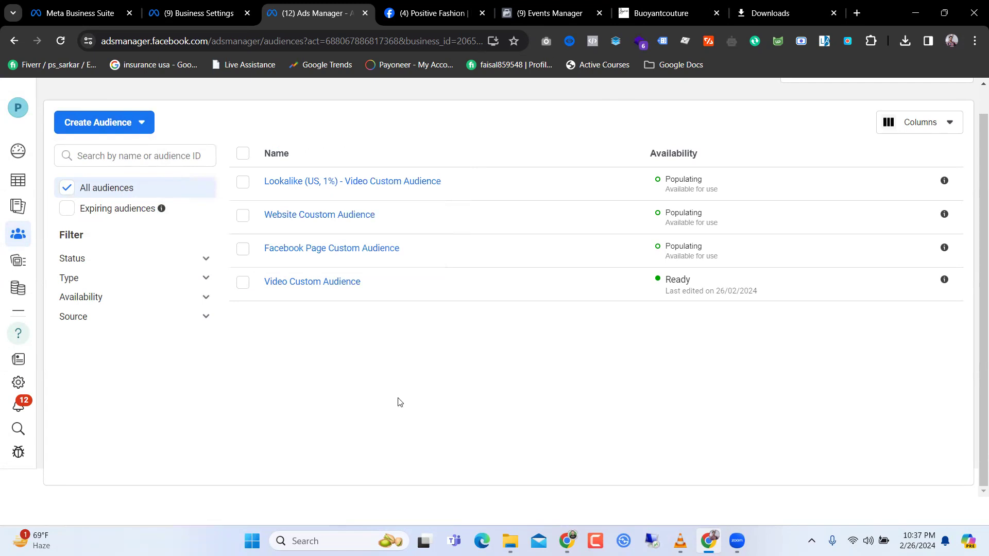
Switch to Business Settings, find the Positive Fashion Co ad account and open it in Ads Manager
{"action": "left_click", "coordinate": [216, 9]}
{"action": "left_click", "coordinate": [281, 7]}
{"action": "left_click", "coordinate": [198, 13]}
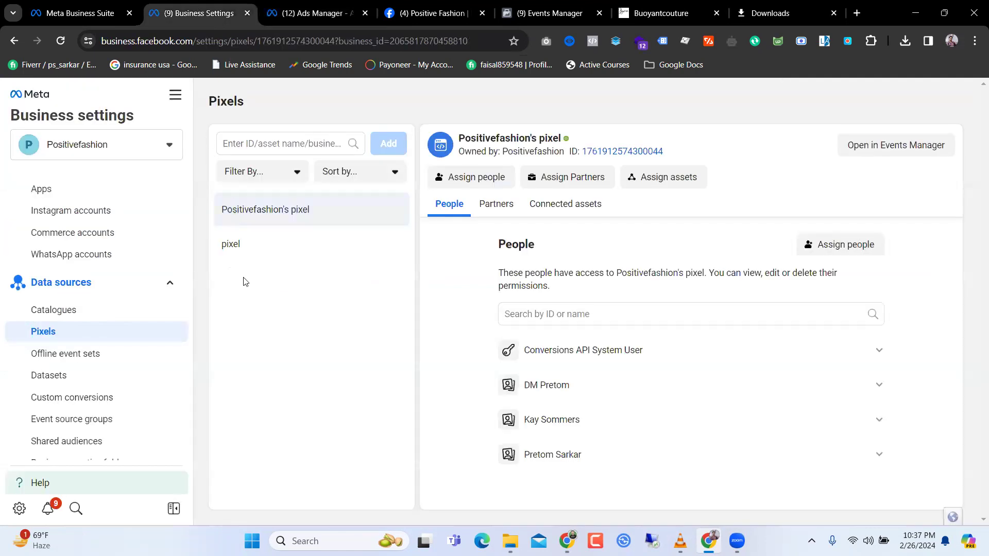
{"action": "scroll", "coordinate": [98, 321], "scroll_direction": "down", "scroll_amount": 3}
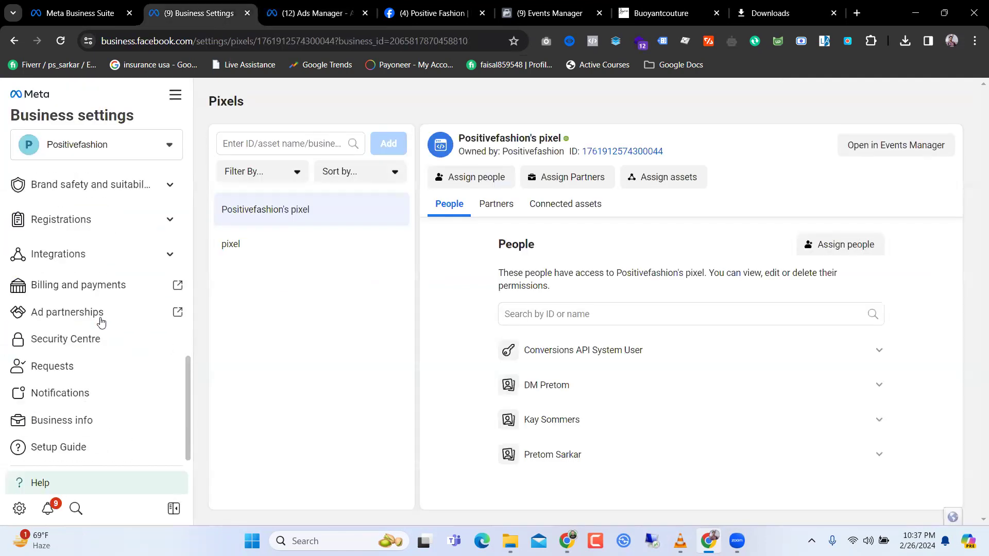
{"action": "left_click", "coordinate": [67, 316]}
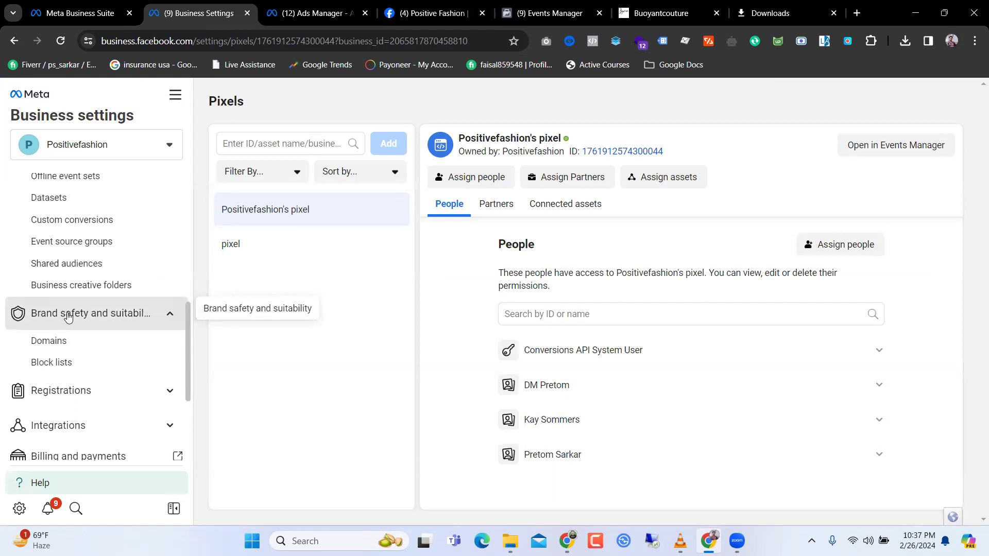
{"action": "scroll", "coordinate": [68, 320], "scroll_direction": "up", "scroll_amount": 4}
{"action": "scroll", "coordinate": [68, 317], "scroll_direction": "up", "scroll_amount": 2}
{"action": "left_click", "coordinate": [64, 223]}
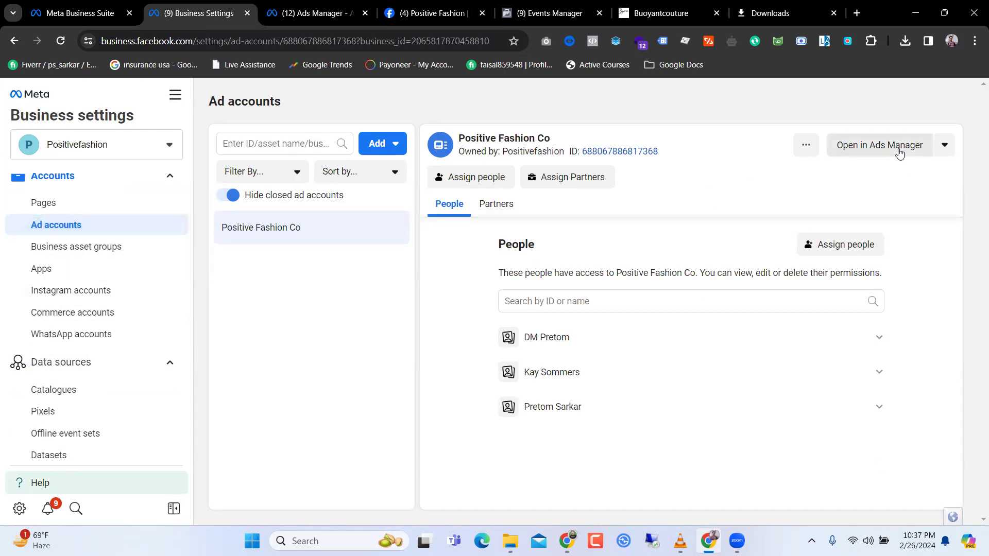
{"action": "left_click", "coordinate": [881, 151]}
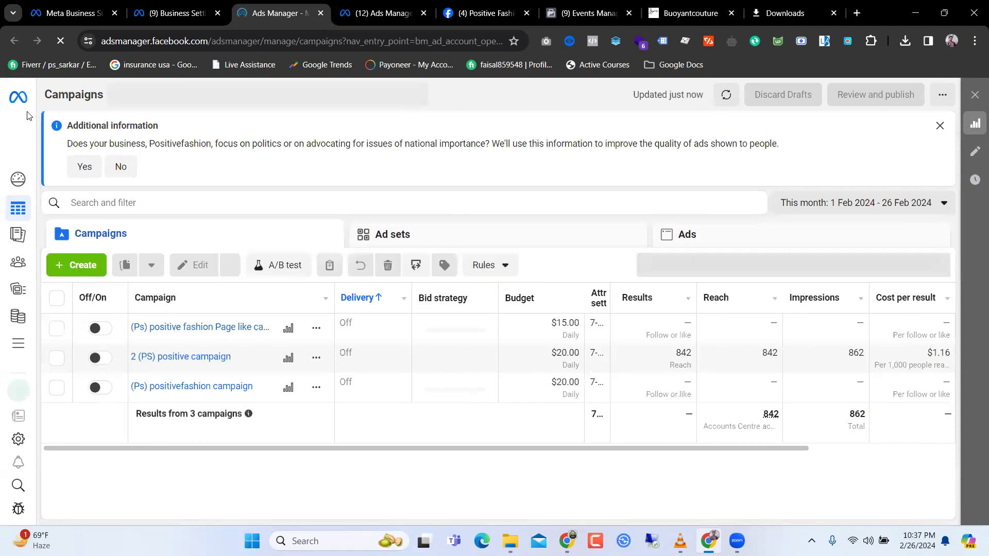
Create a new campaign with the Engagement objective and the manual engagement campaign setup
{"action": "left_click", "coordinate": [80, 265]}
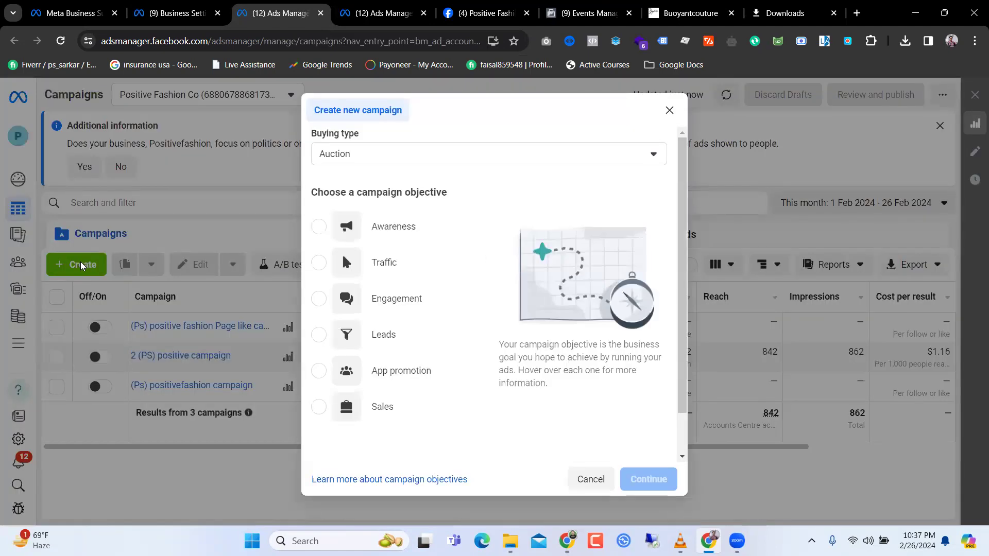
{"action": "scroll", "coordinate": [463, 265], "scroll_direction": "down", "scroll_amount": 1}
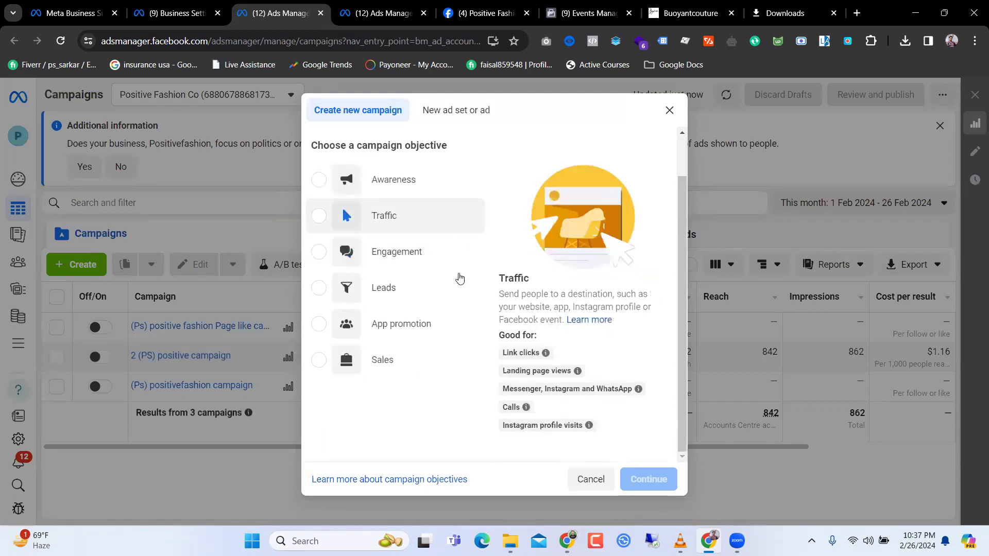
{"action": "scroll", "coordinate": [459, 277], "scroll_direction": "up", "scroll_amount": 1}
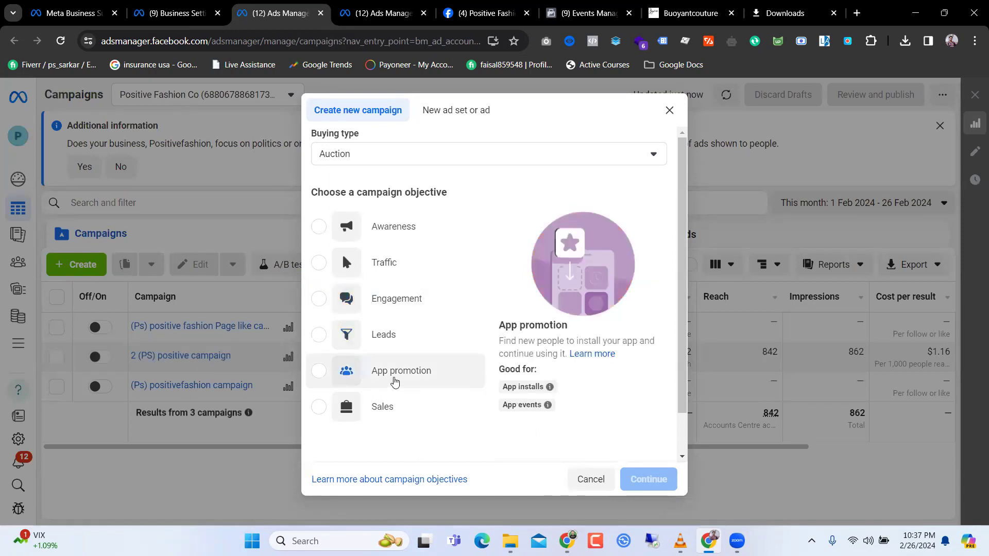
{"action": "scroll", "coordinate": [386, 414], "scroll_direction": "down", "scroll_amount": 1}
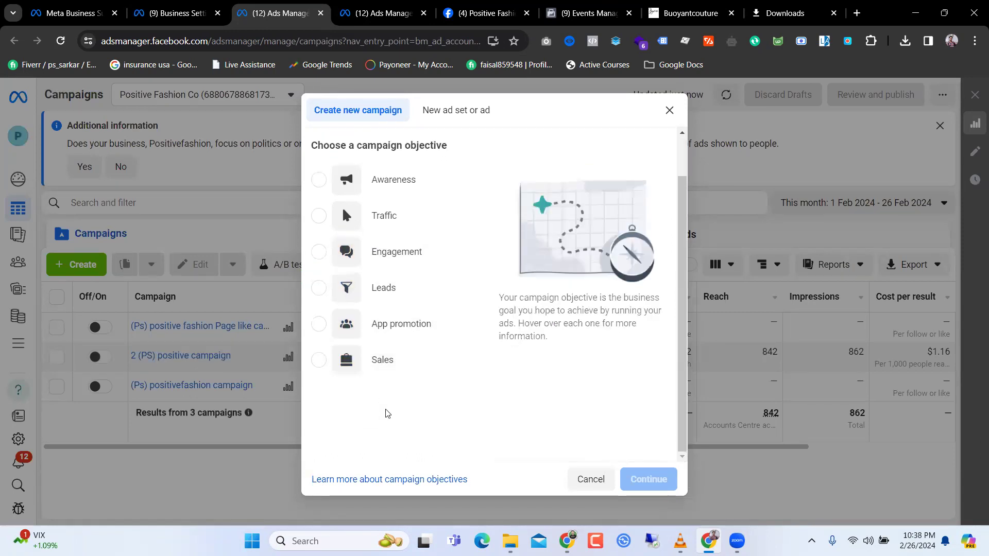
{"action": "scroll", "coordinate": [384, 412], "scroll_direction": "up", "scroll_amount": 1}
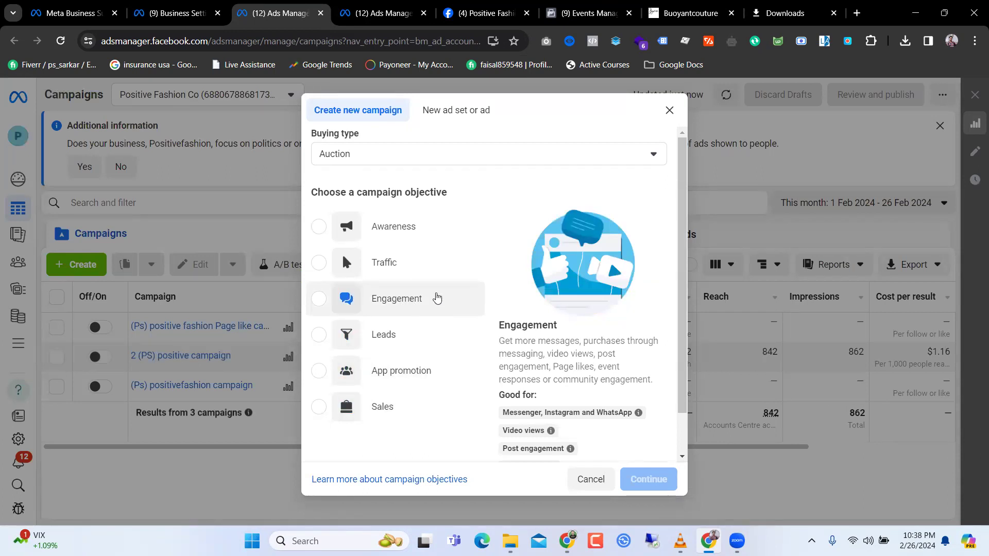
{"action": "left_click", "coordinate": [422, 302]}
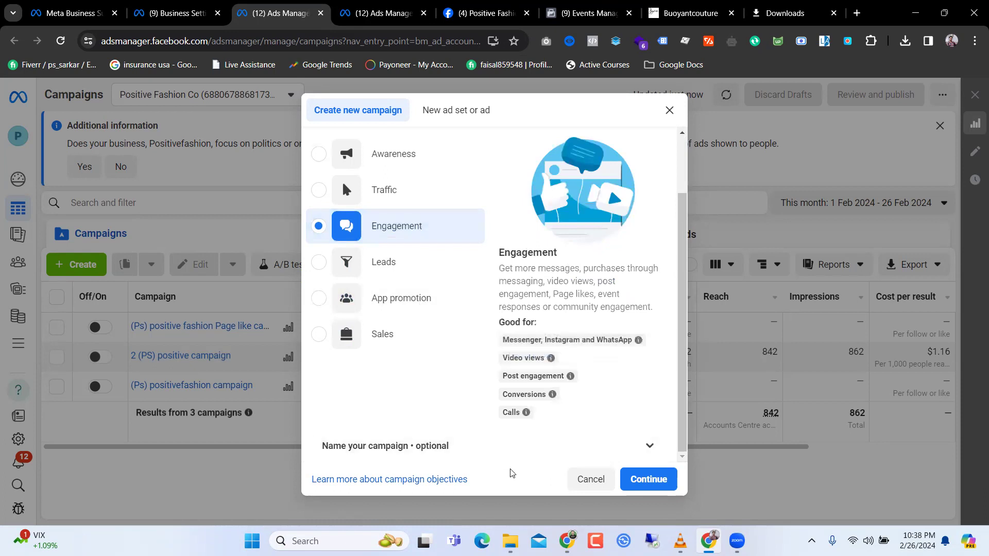
{"action": "left_click", "coordinate": [658, 482]}
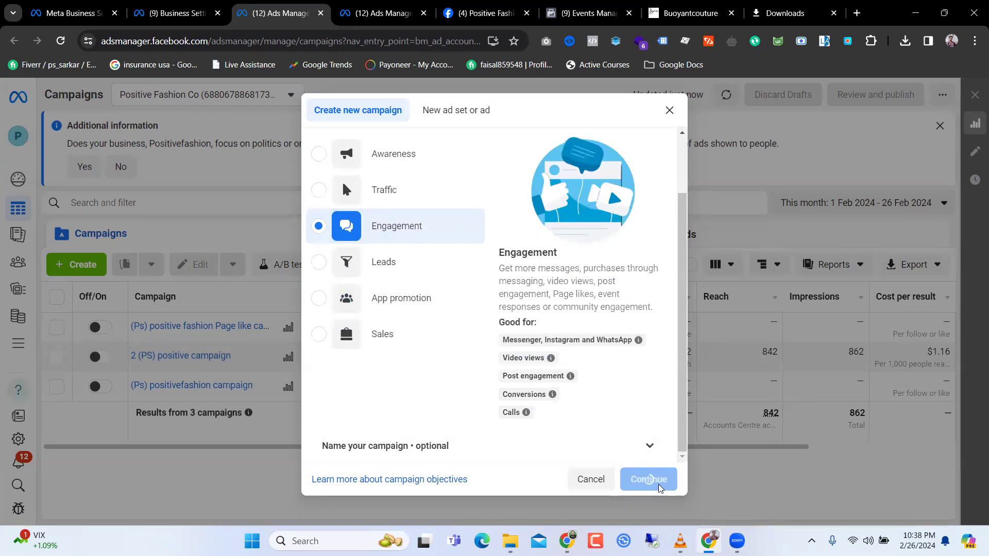
{"action": "left_click", "coordinate": [510, 376]}
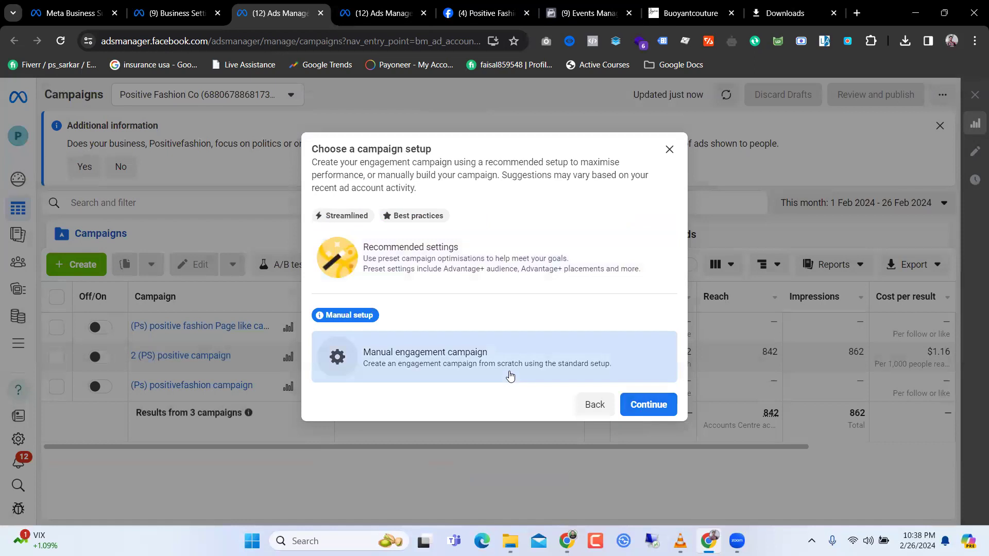
{"action": "left_click", "coordinate": [650, 404]}
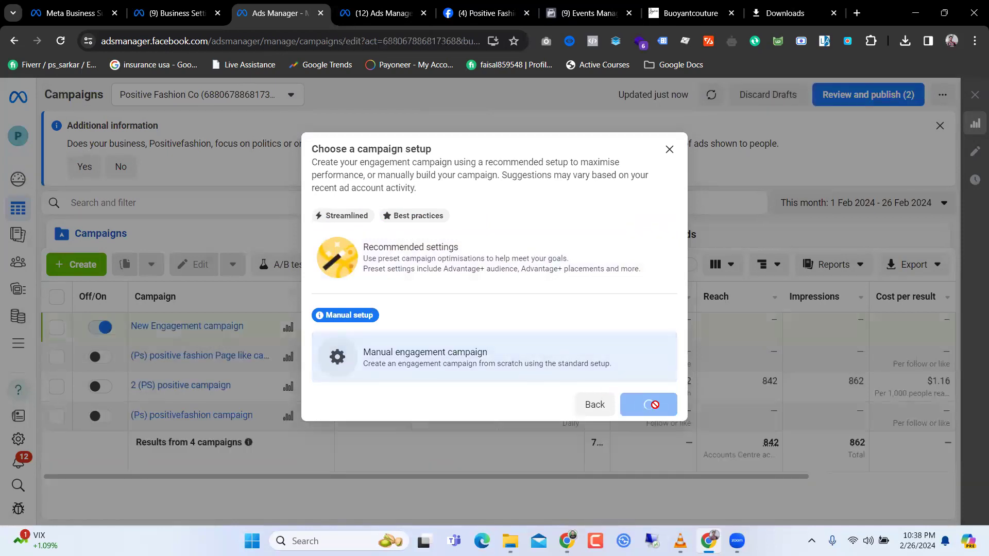
Review the new campaign's special ad categories, campaign details, A/B test and Advantage campaign budget settings
{"action": "scroll", "coordinate": [508, 312], "scroll_direction": "down", "scroll_amount": 4}
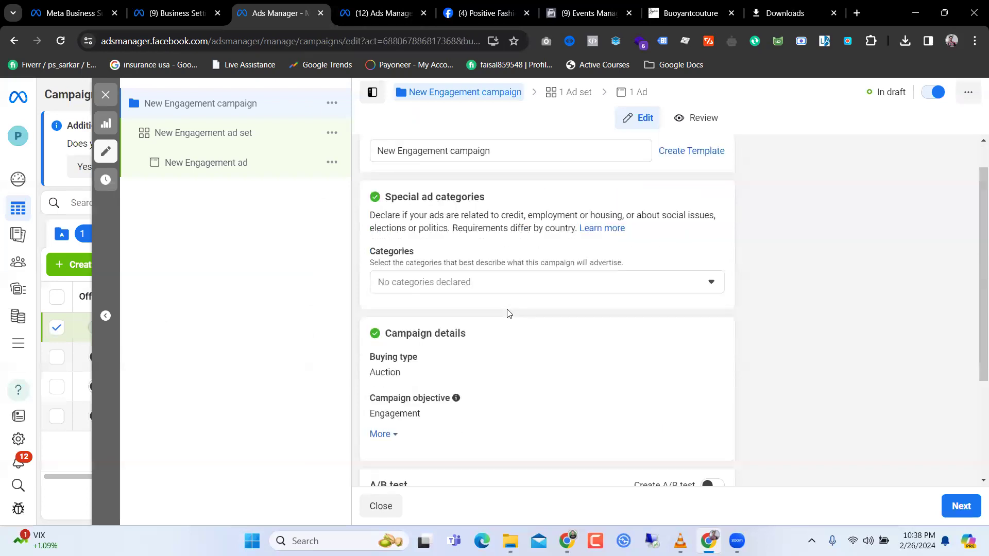
{"action": "scroll", "coordinate": [507, 312], "scroll_direction": "up", "scroll_amount": 4}
{"action": "scroll", "coordinate": [508, 312], "scroll_direction": "down", "scroll_amount": 4}
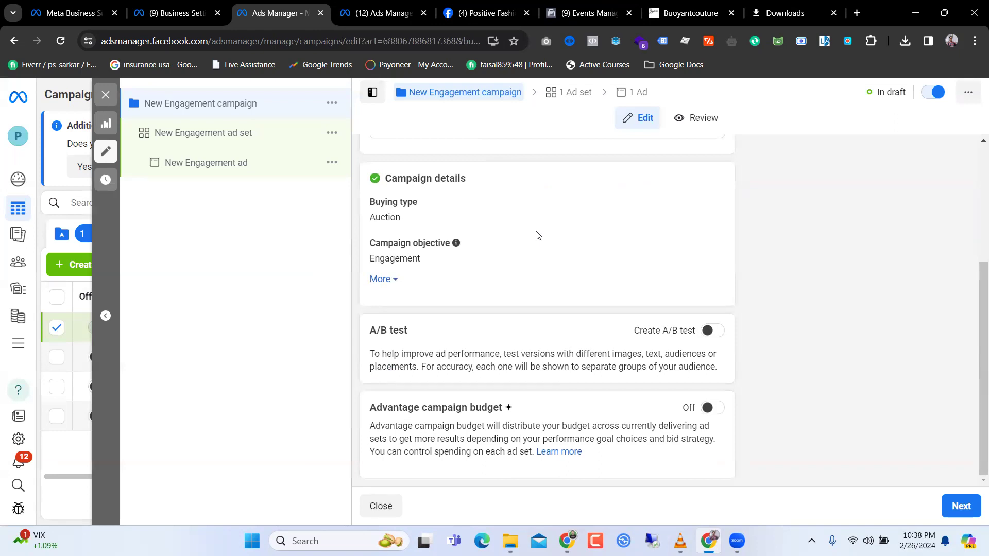
{"action": "scroll", "coordinate": [537, 235], "scroll_direction": "up", "scroll_amount": 4}
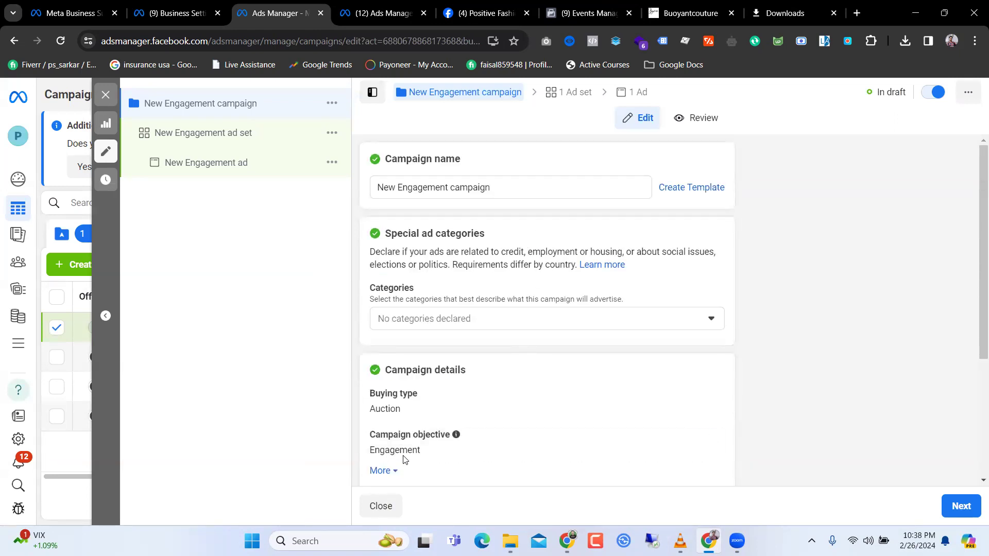
{"action": "scroll", "coordinate": [579, 430], "scroll_direction": "down", "scroll_amount": 4}
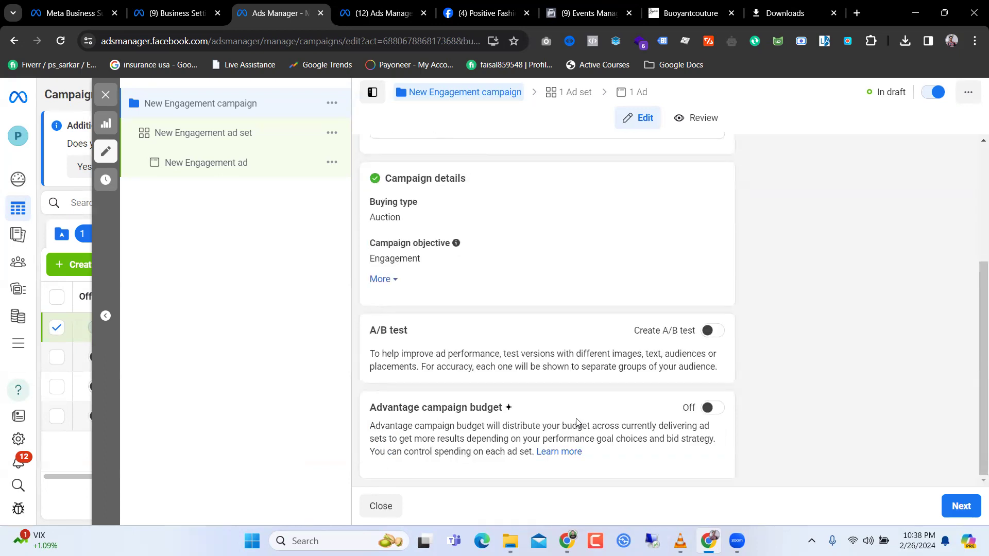
{"action": "scroll", "coordinate": [576, 422], "scroll_direction": "up", "scroll_amount": 3}
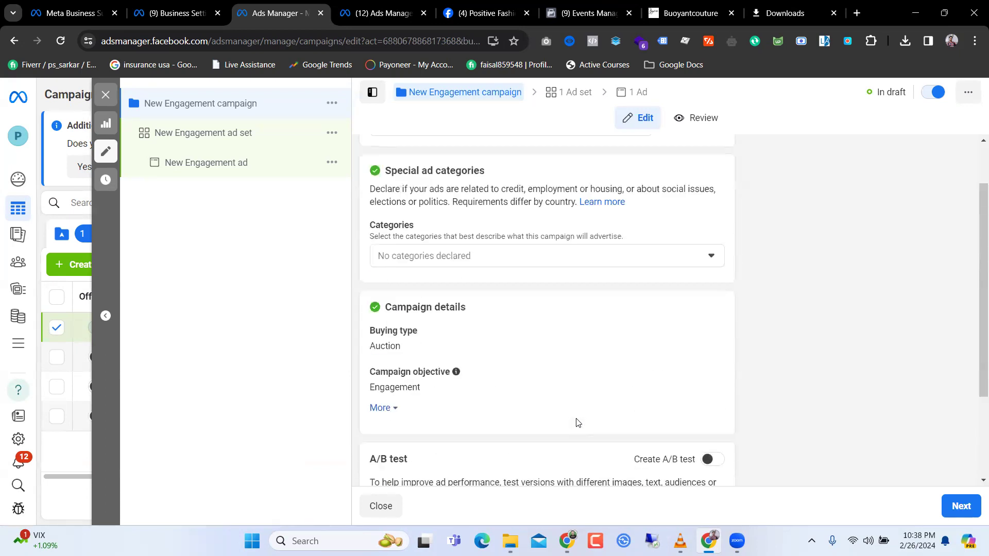
{"action": "left_click", "coordinate": [574, 267]}
{"action": "left_click", "coordinate": [575, 267]}
{"action": "scroll", "coordinate": [577, 355], "scroll_direction": "down", "scroll_amount": 3}
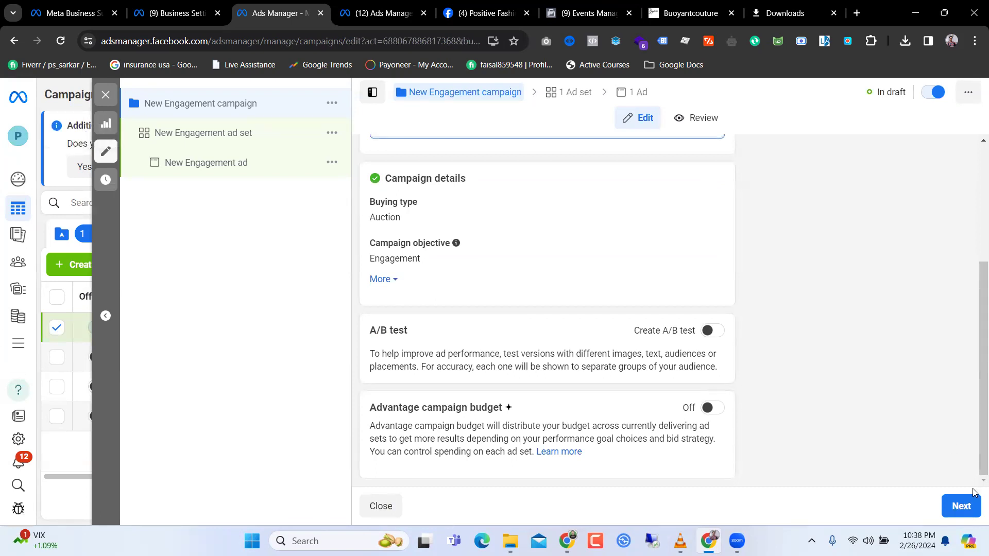
Continue to the ad set and set its conversion location to Facebook Page
{"action": "left_click", "coordinate": [949, 504]}
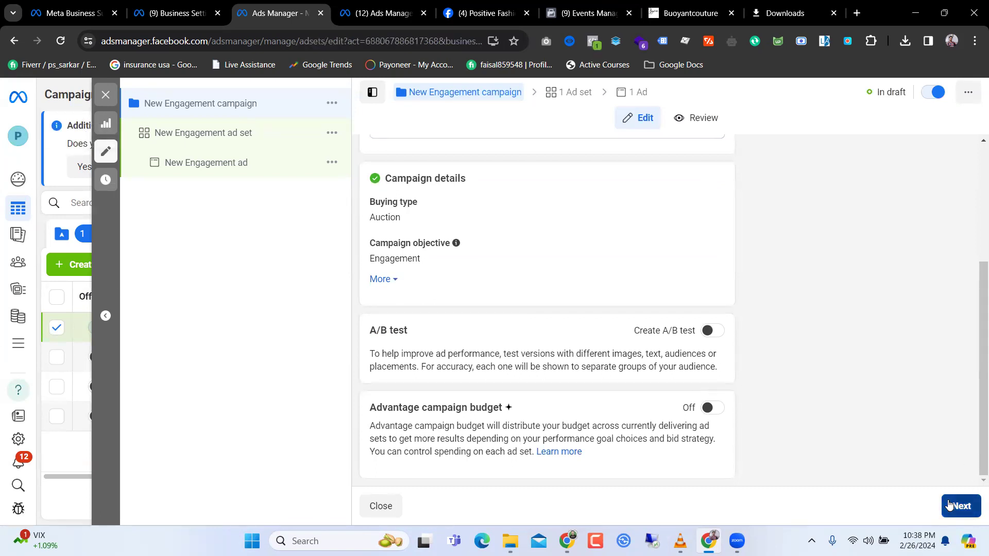
{"action": "scroll", "coordinate": [574, 273], "scroll_direction": "down", "scroll_amount": 3}
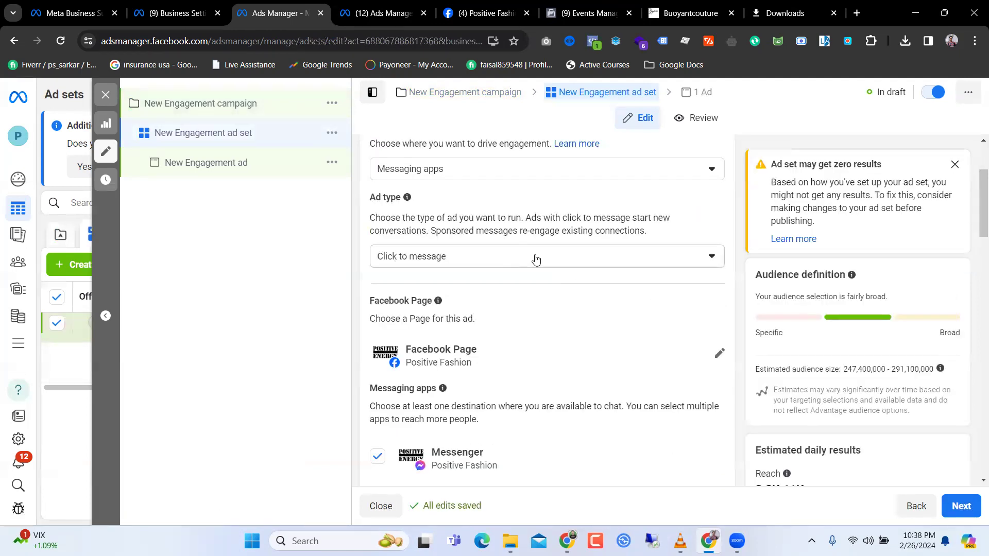
{"action": "left_click", "coordinate": [535, 259]}
{"action": "left_click", "coordinate": [536, 259]}
{"action": "scroll", "coordinate": [453, 291], "scroll_direction": "up", "scroll_amount": 3}
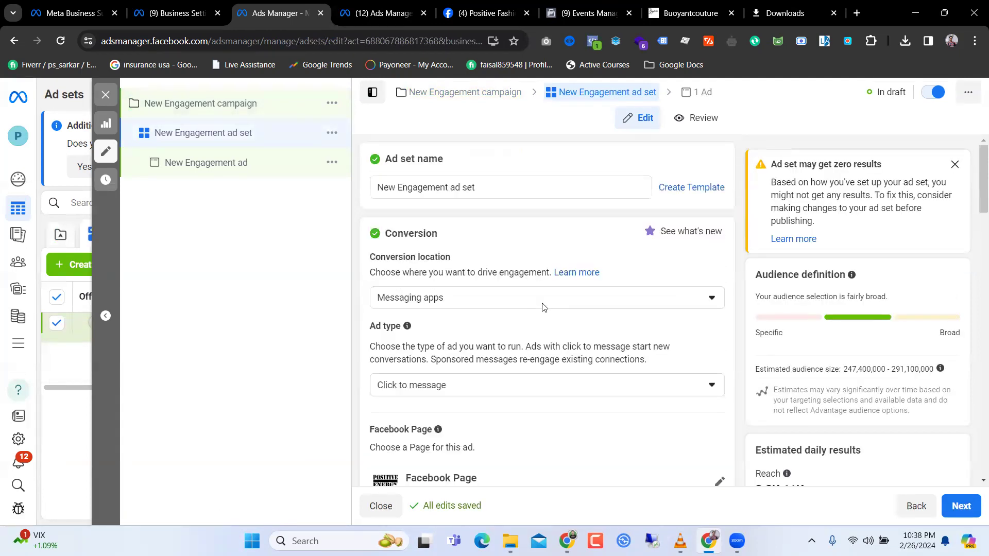
{"action": "left_click", "coordinate": [458, 293]}
{"action": "scroll", "coordinate": [575, 311], "scroll_direction": "down", "scroll_amount": 4}
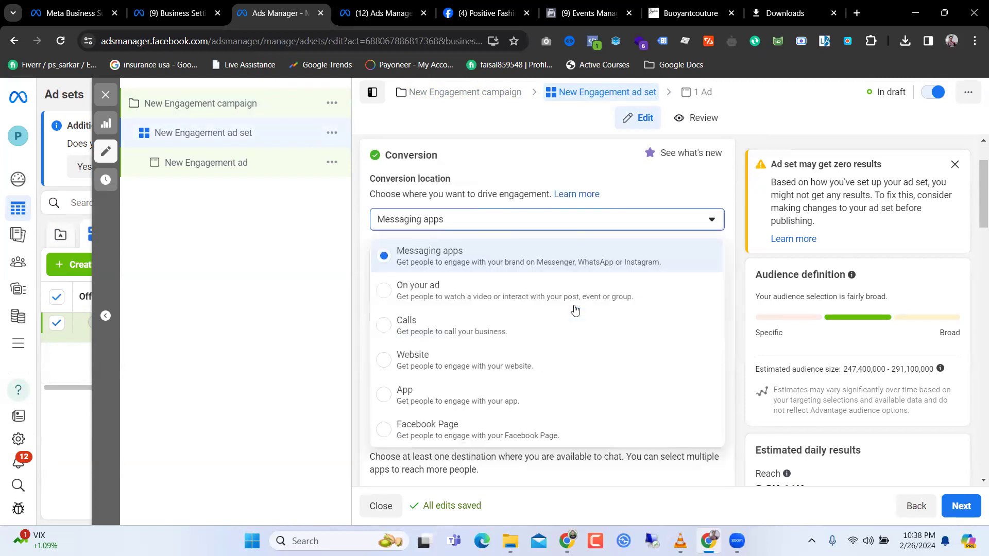
{"action": "left_click", "coordinate": [467, 315]}
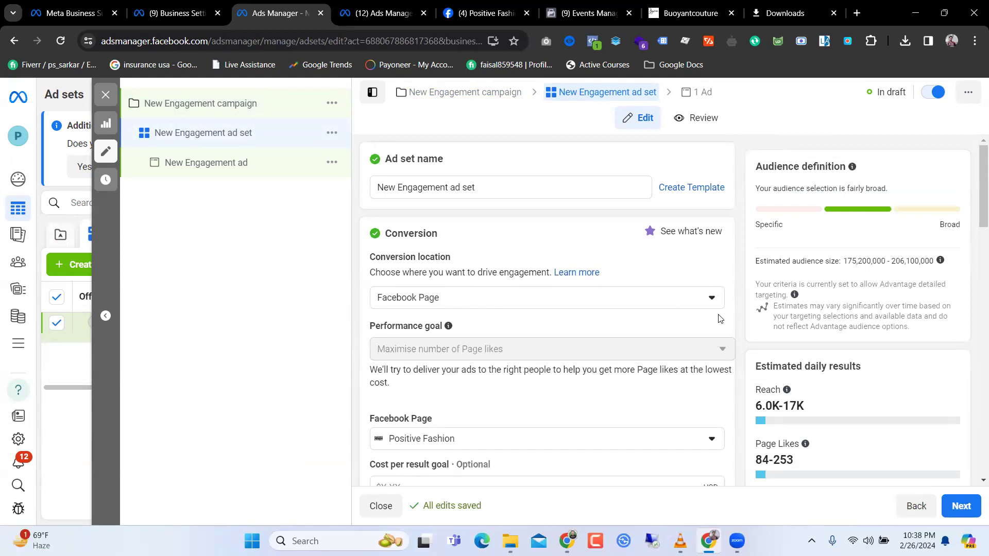
Recheck the ad set's conversion settings and keep Facebook Page as the conversion location
{"action": "scroll", "coordinate": [578, 326], "scroll_direction": "down", "scroll_amount": 10}
{"action": "scroll", "coordinate": [578, 326], "scroll_direction": "up", "scroll_amount": 7}
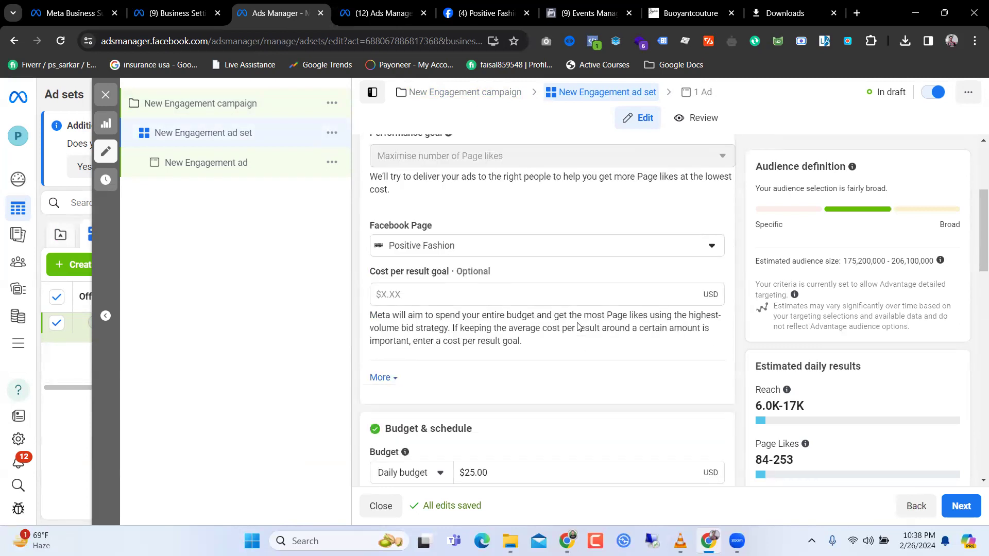
{"action": "scroll", "coordinate": [578, 326], "scroll_direction": "up", "scroll_amount": 4}
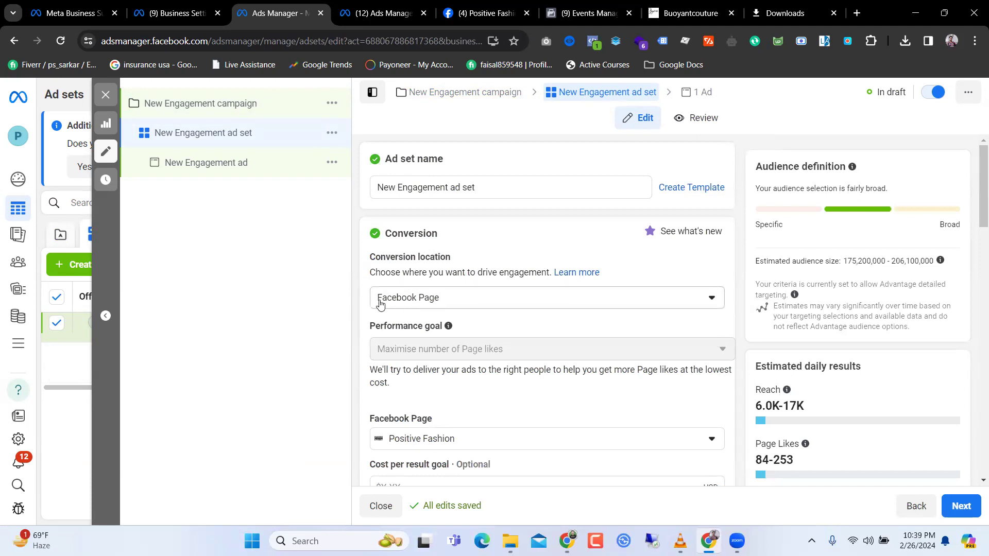
{"action": "left_click", "coordinate": [440, 301]}
{"action": "scroll", "coordinate": [510, 376], "scroll_direction": "down", "scroll_amount": 5}
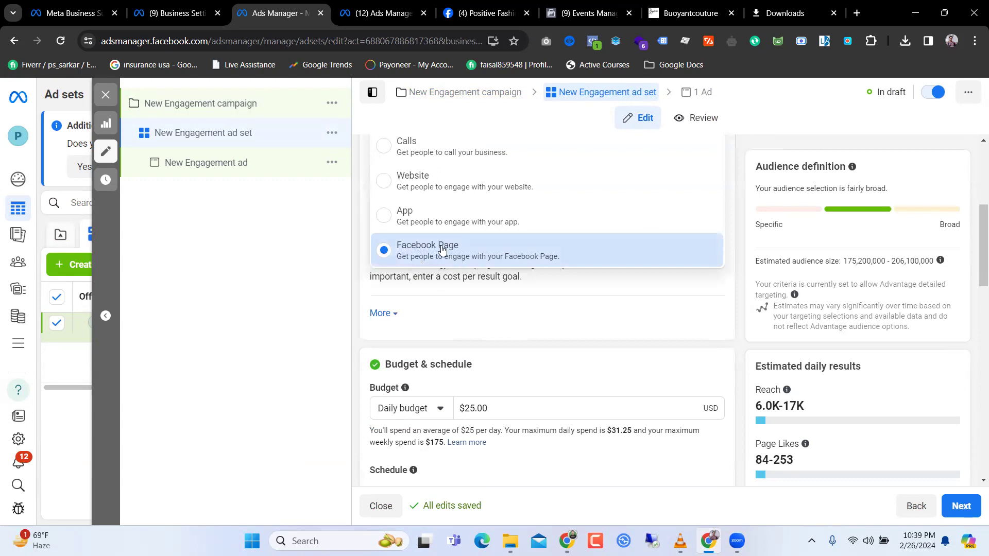
{"action": "left_click", "coordinate": [452, 253]}
{"action": "left_click", "coordinate": [738, 271]}
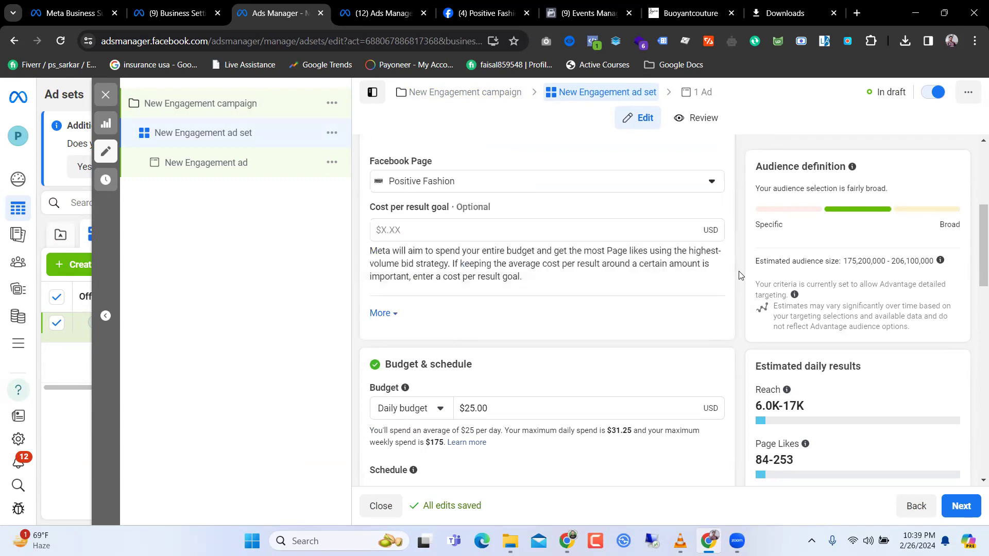
Review the ad set's budget and schedule, budget scheduling, audience controls, Advantage+ audience and placements settings
{"action": "scroll", "coordinate": [598, 316], "scroll_direction": "down", "scroll_amount": 3}
{"action": "scroll", "coordinate": [600, 316], "scroll_direction": "down", "scroll_amount": 10}
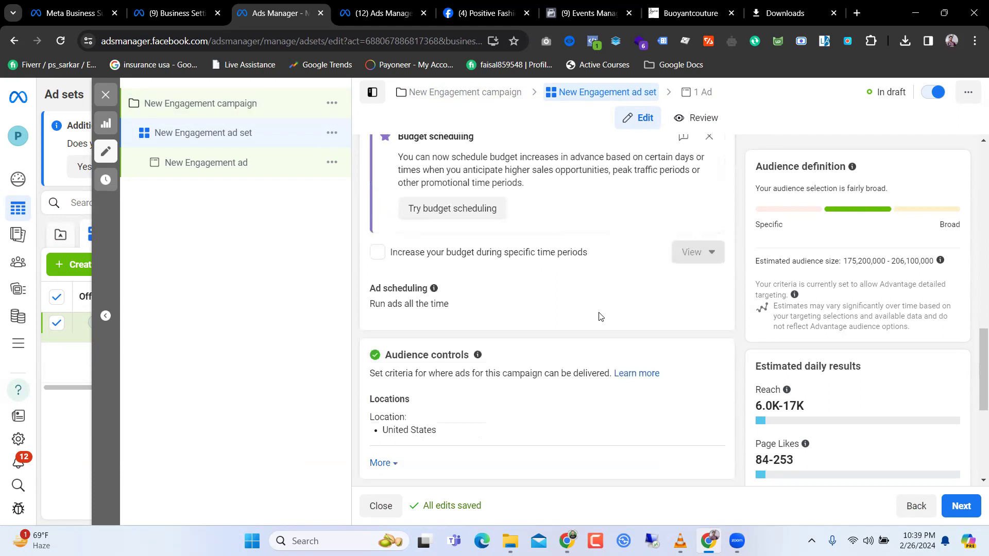
{"action": "scroll", "coordinate": [600, 316], "scroll_direction": "down", "scroll_amount": 2}
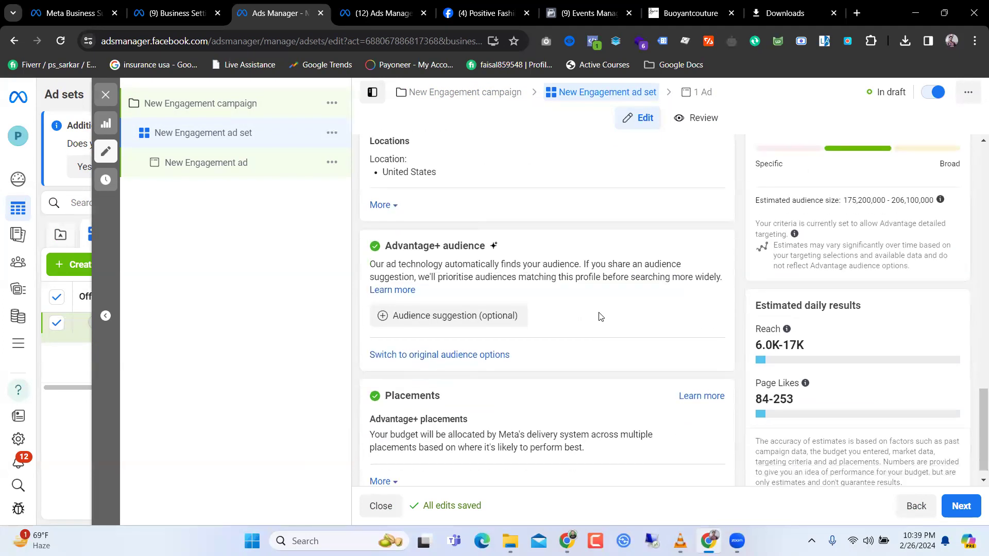
{"action": "scroll", "coordinate": [600, 316], "scroll_direction": "up", "scroll_amount": 2}
{"action": "scroll", "coordinate": [600, 317], "scroll_direction": "down", "scroll_amount": 1}
{"action": "scroll", "coordinate": [600, 316], "scroll_direction": "up", "scroll_amount": 5}
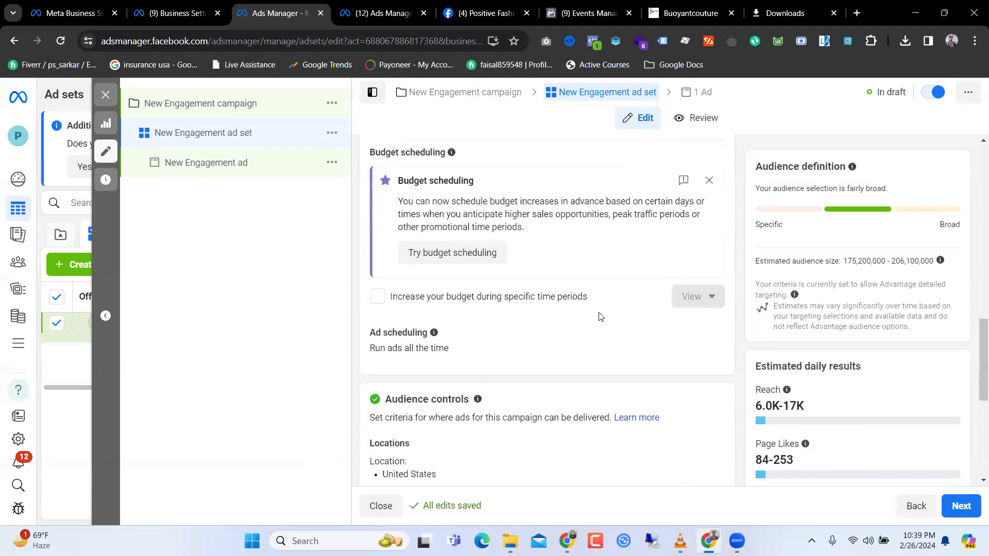
{"action": "scroll", "coordinate": [600, 317], "scroll_direction": "down", "scroll_amount": 2}
{"action": "scroll", "coordinate": [600, 316], "scroll_direction": "up", "scroll_amount": 4}
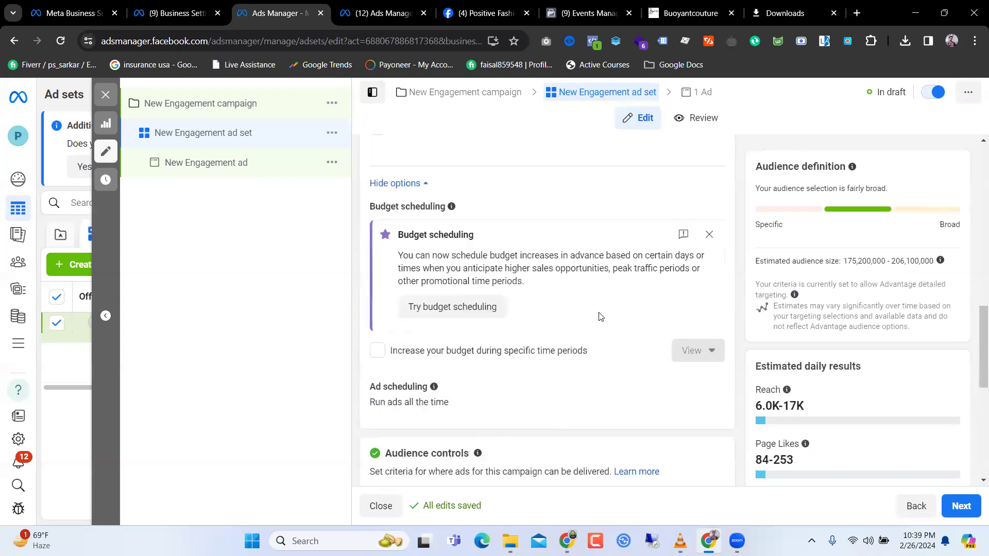
{"action": "scroll", "coordinate": [600, 316], "scroll_direction": "down", "scroll_amount": 2}
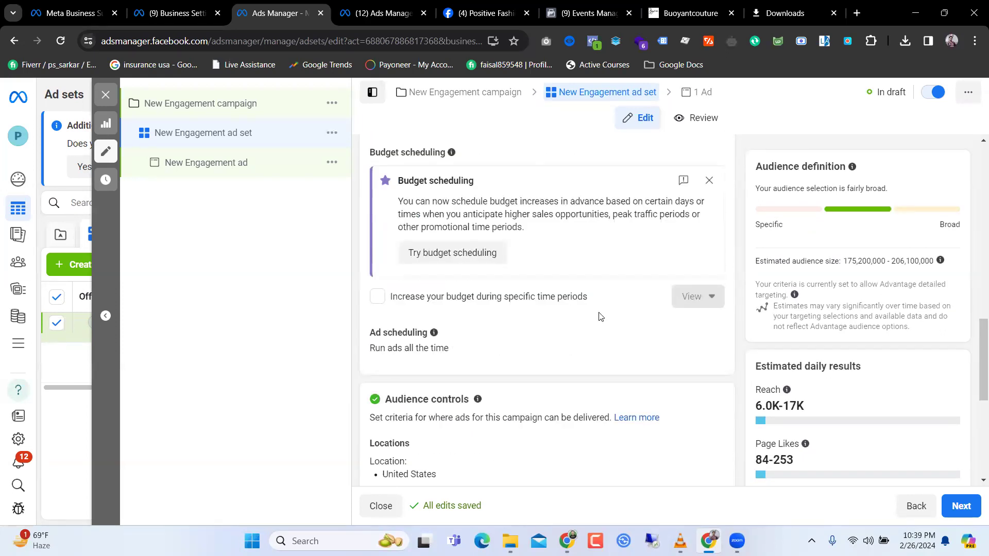
{"action": "scroll", "coordinate": [600, 316], "scroll_direction": "down", "scroll_amount": 2}
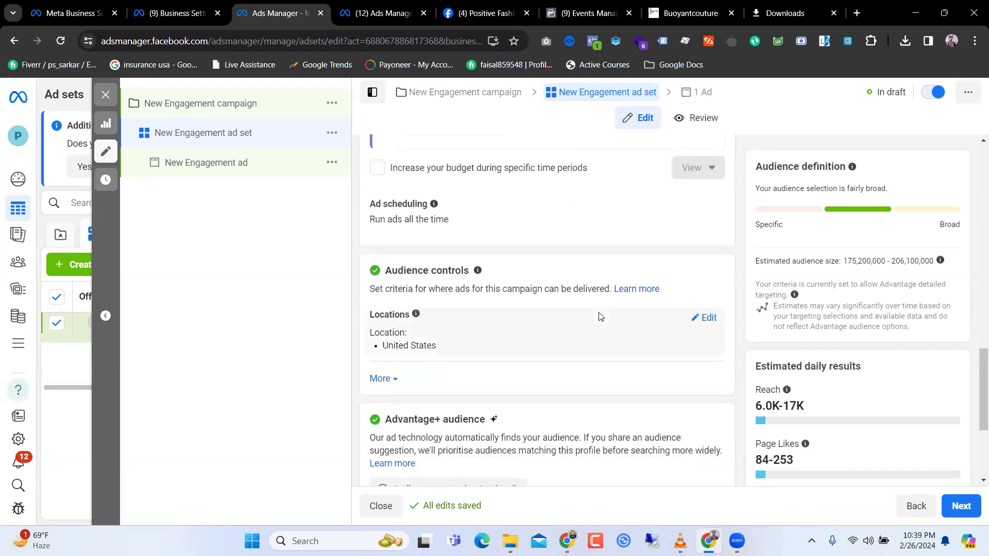
{"action": "scroll", "coordinate": [600, 316], "scroll_direction": "down", "scroll_amount": 3}
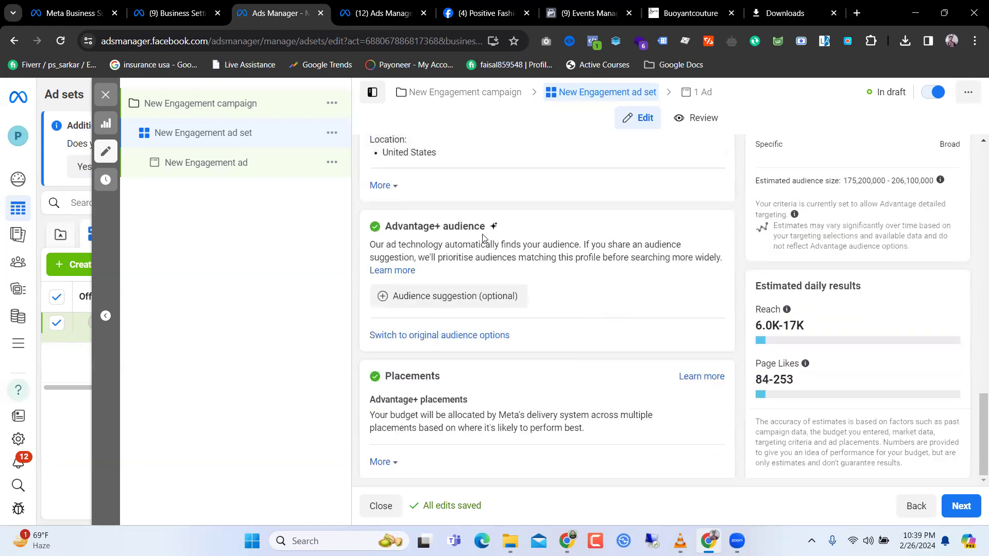
Open the optional audience suggestion and add Video Custom Audience from the existing custom audiences
{"action": "left_click", "coordinate": [467, 304]}
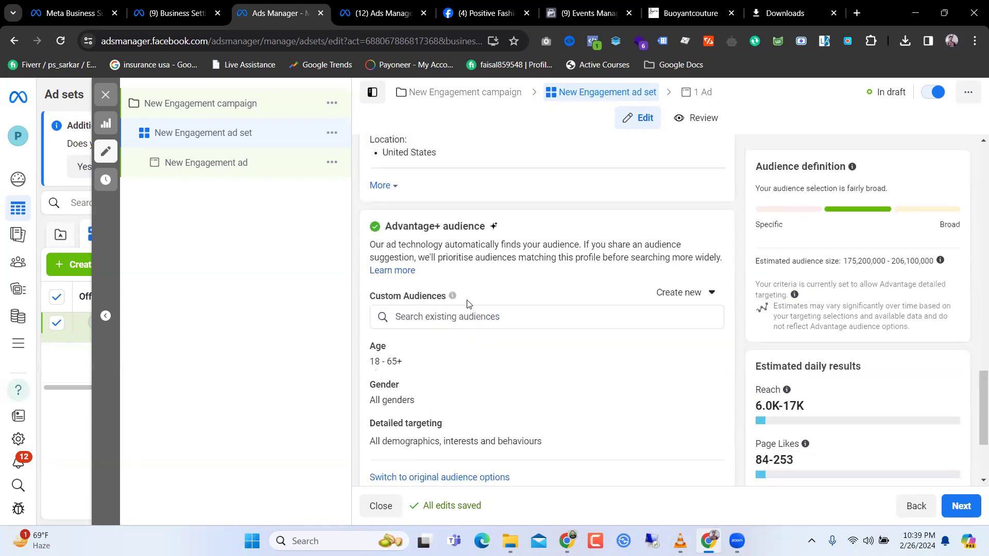
{"action": "scroll", "coordinate": [507, 342], "scroll_direction": "down", "scroll_amount": 2}
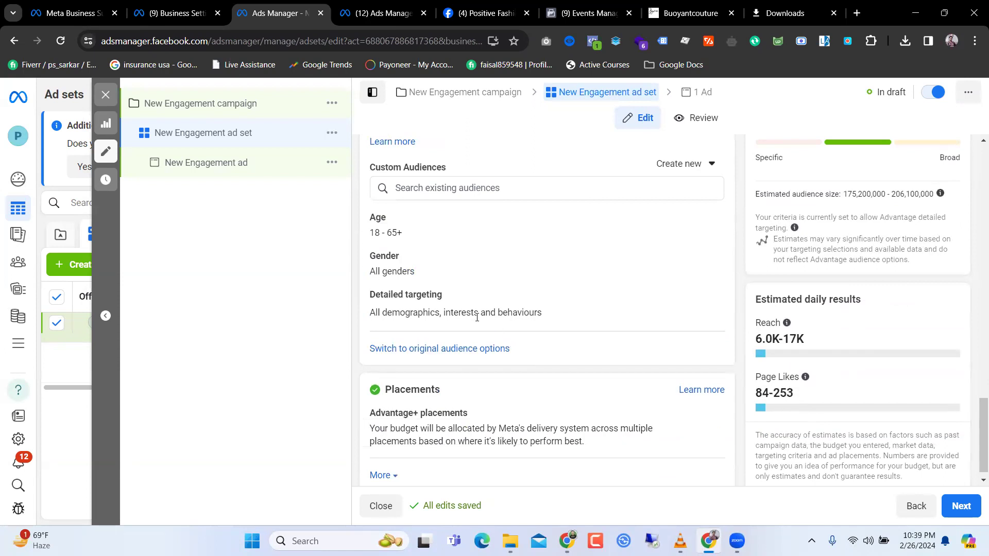
{"action": "scroll", "coordinate": [436, 298], "scroll_direction": "up", "scroll_amount": 1}
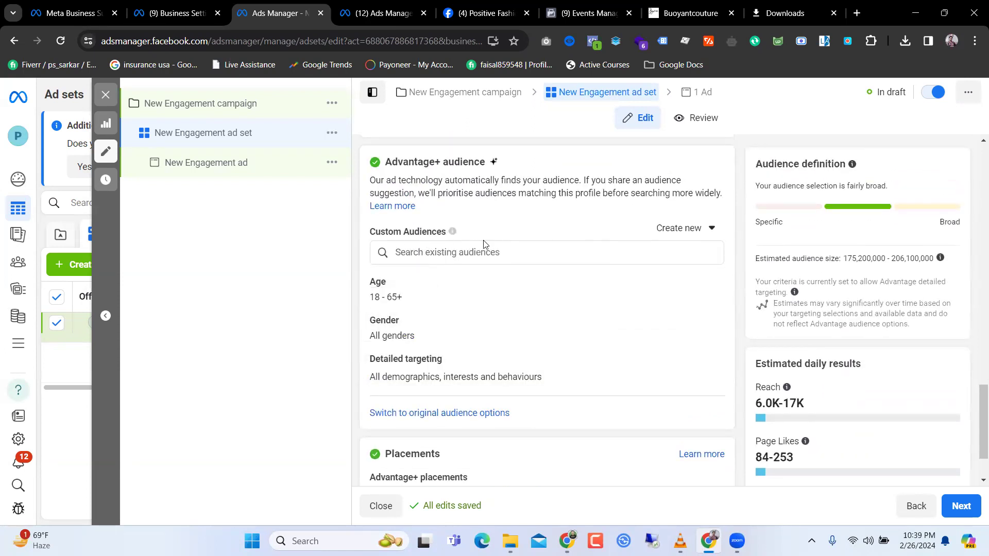
{"action": "left_click", "coordinate": [435, 255]}
{"action": "left_click", "coordinate": [517, 256]}
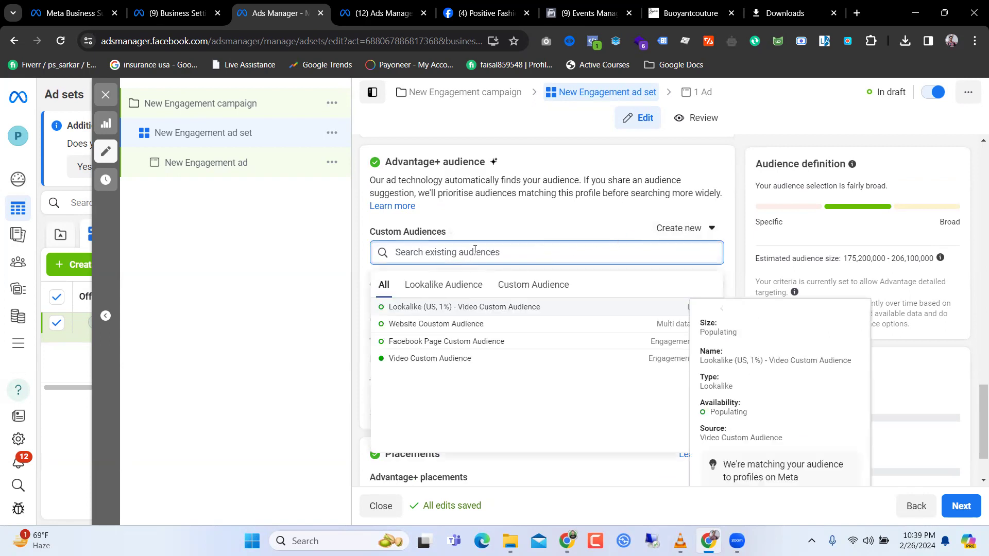
{"action": "left_click", "coordinate": [434, 287]}
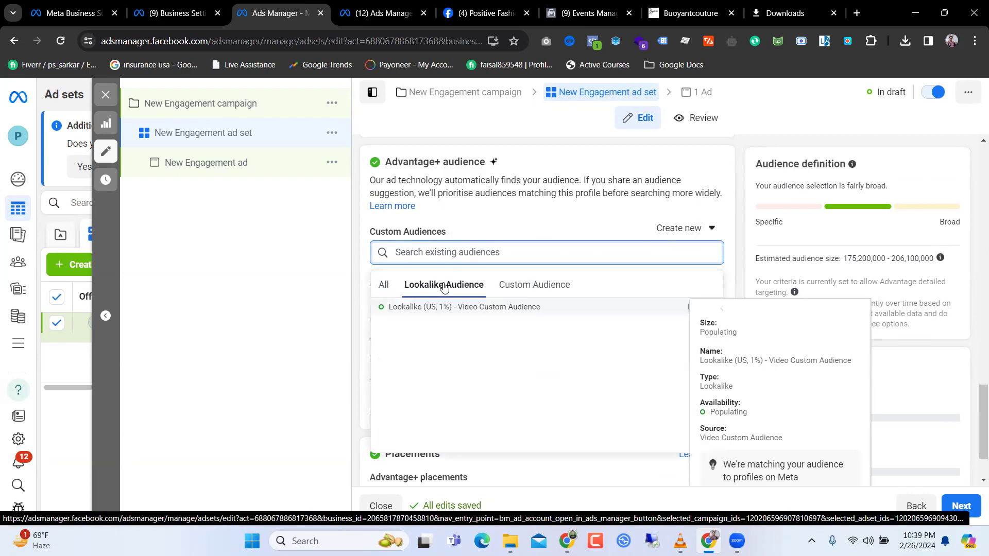
{"action": "left_click", "coordinate": [512, 284]}
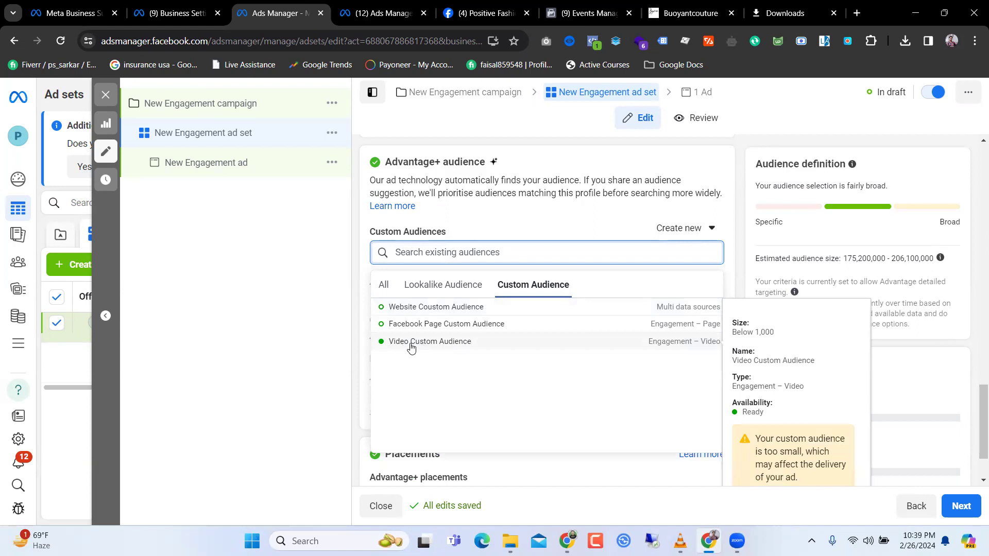
{"action": "left_click", "coordinate": [445, 346]}
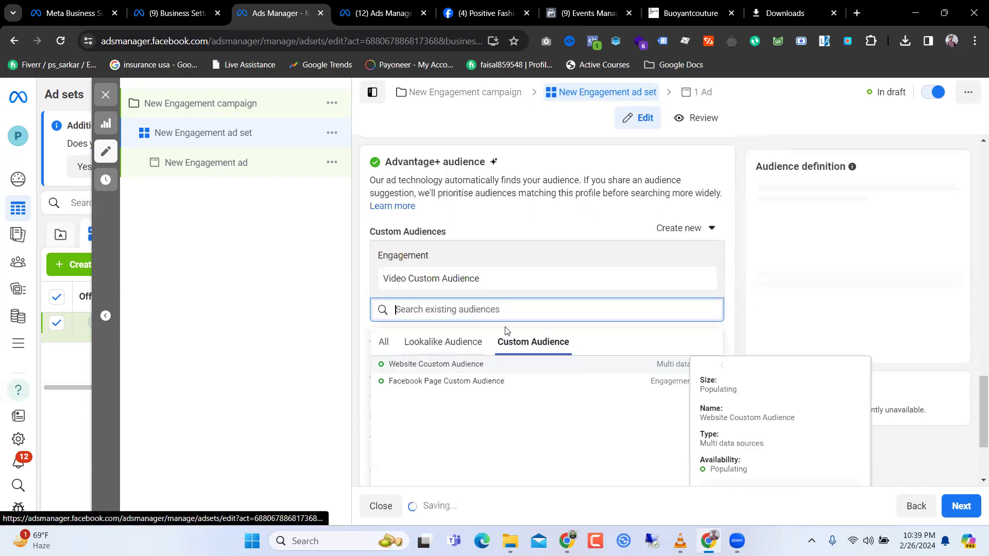
{"action": "left_click", "coordinate": [739, 259]}
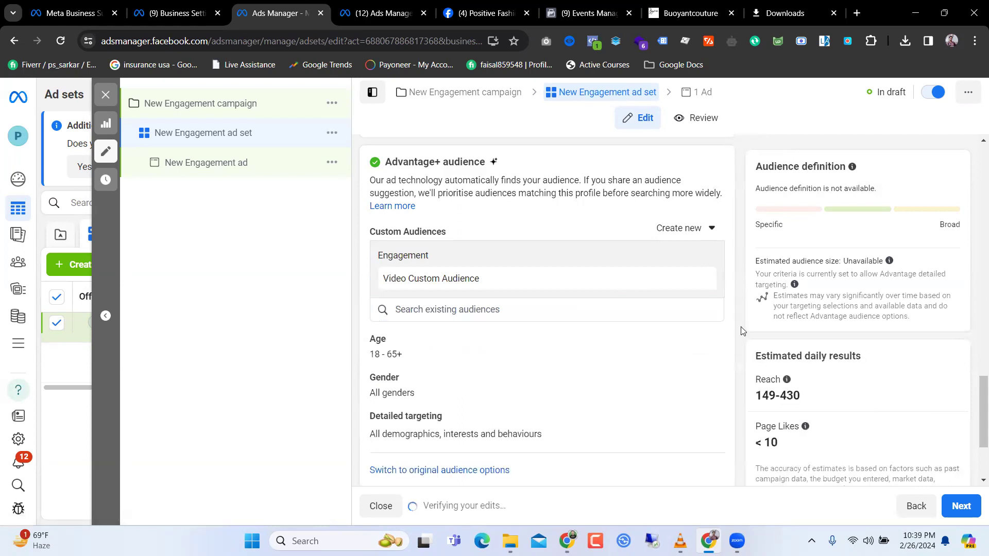
Set the suggested audience's age range to 20 to 50
{"action": "scroll", "coordinate": [898, 454], "scroll_direction": "down", "scroll_amount": 3}
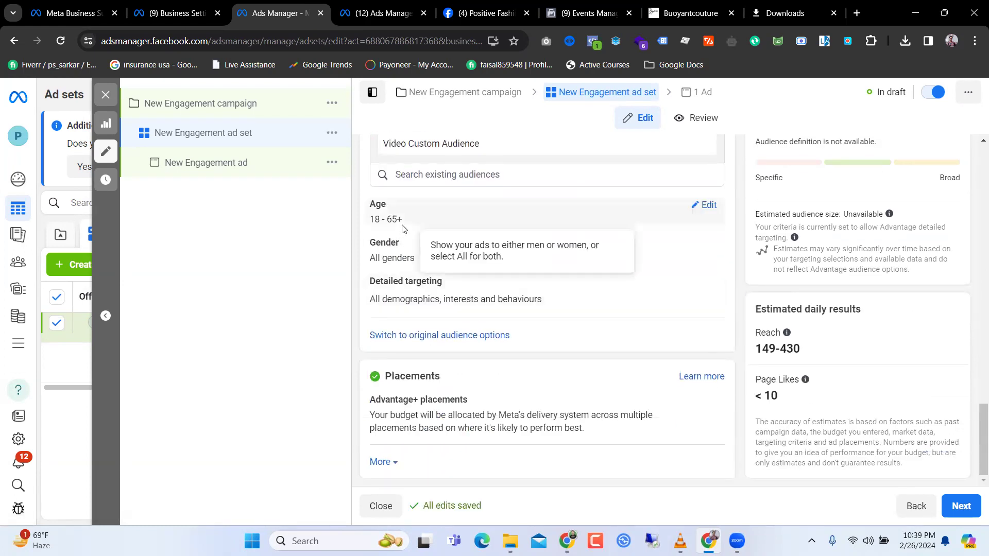
{"action": "left_click", "coordinate": [703, 206]}
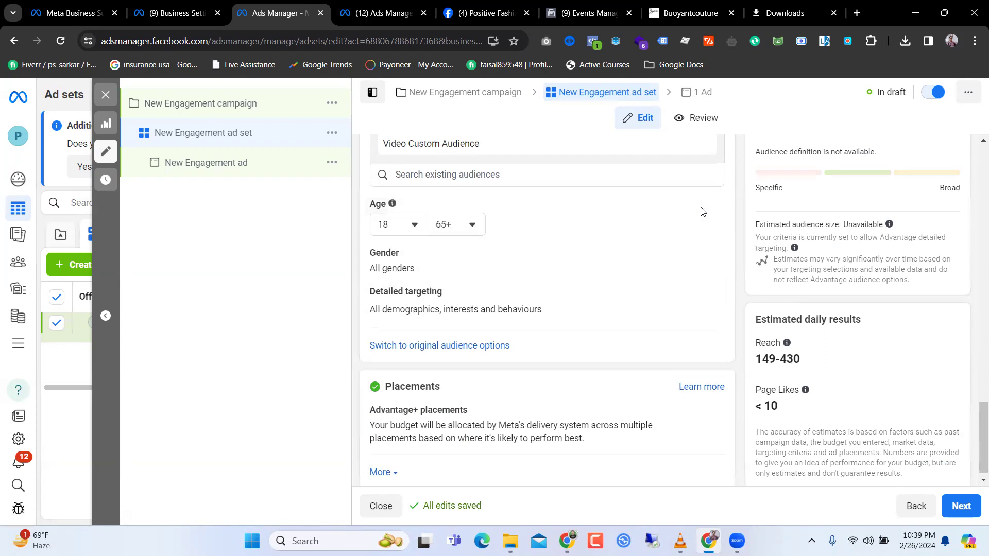
{"action": "left_click", "coordinate": [414, 226]}
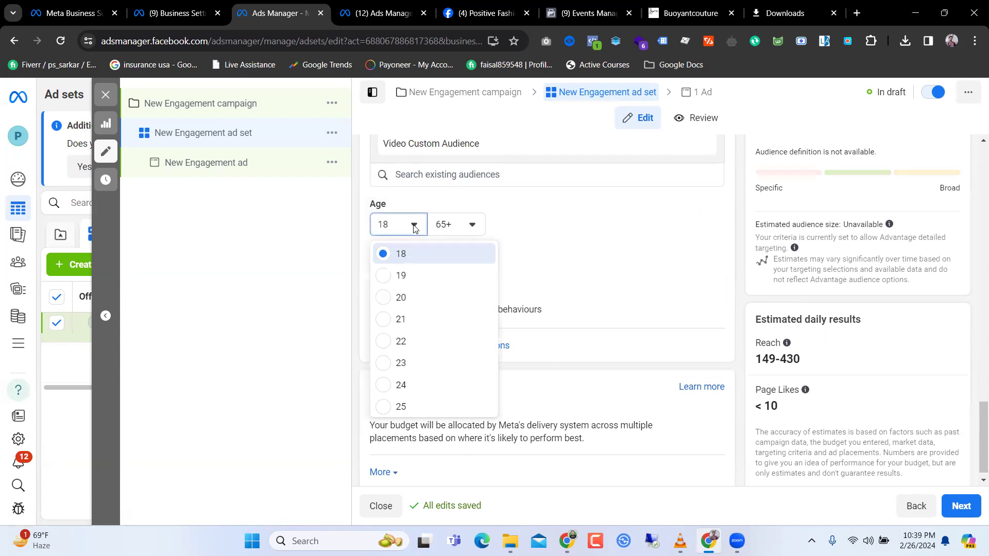
{"action": "left_click", "coordinate": [412, 299]}
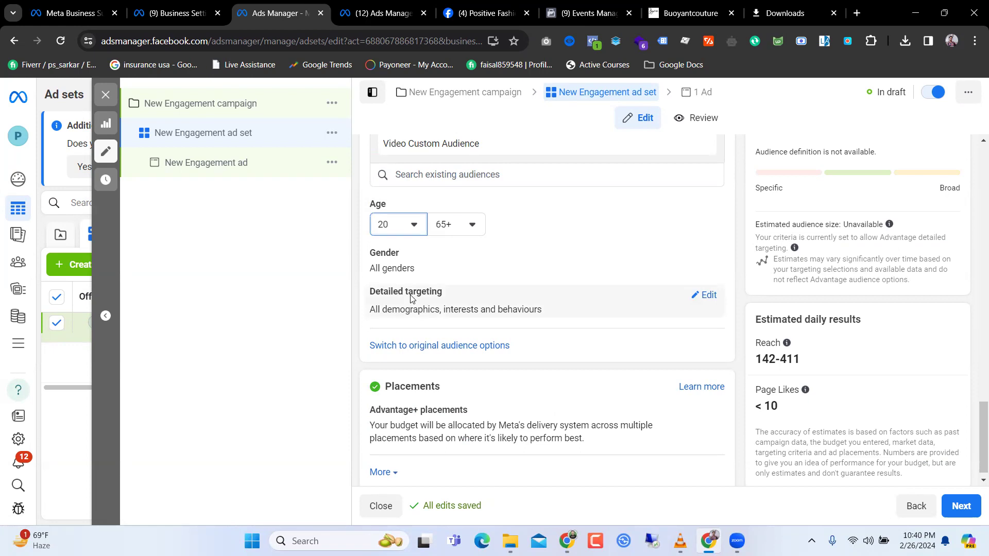
{"action": "left_click", "coordinate": [470, 225]}
{"action": "scroll", "coordinate": [473, 328], "scroll_direction": "up", "scroll_amount": 3}
{"action": "scroll", "coordinate": [472, 309], "scroll_direction": "up", "scroll_amount": 2}
{"action": "left_click", "coordinate": [465, 270]}
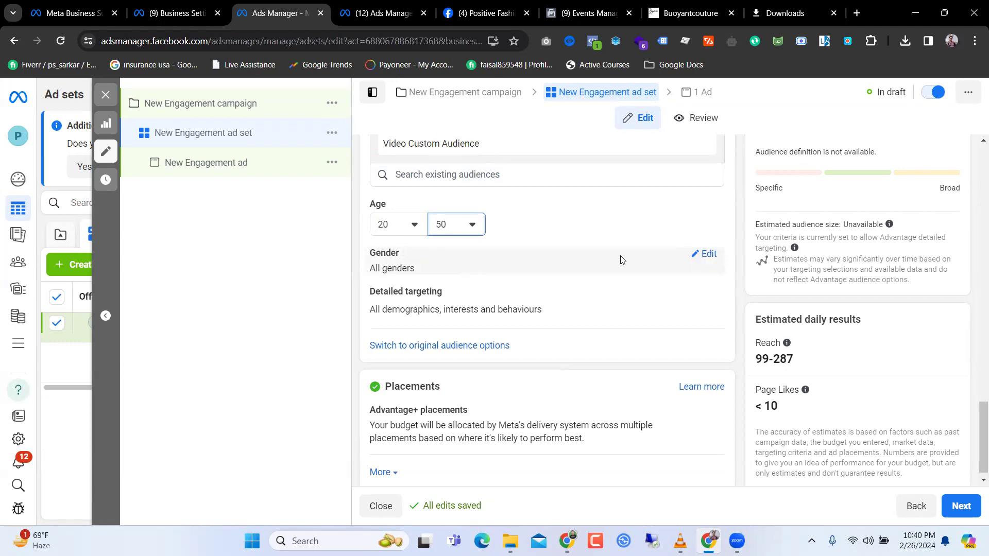
Open the gender options for the suggested audience and review the ad set's scheduling, location and targeting settings
{"action": "left_click", "coordinate": [714, 257]}
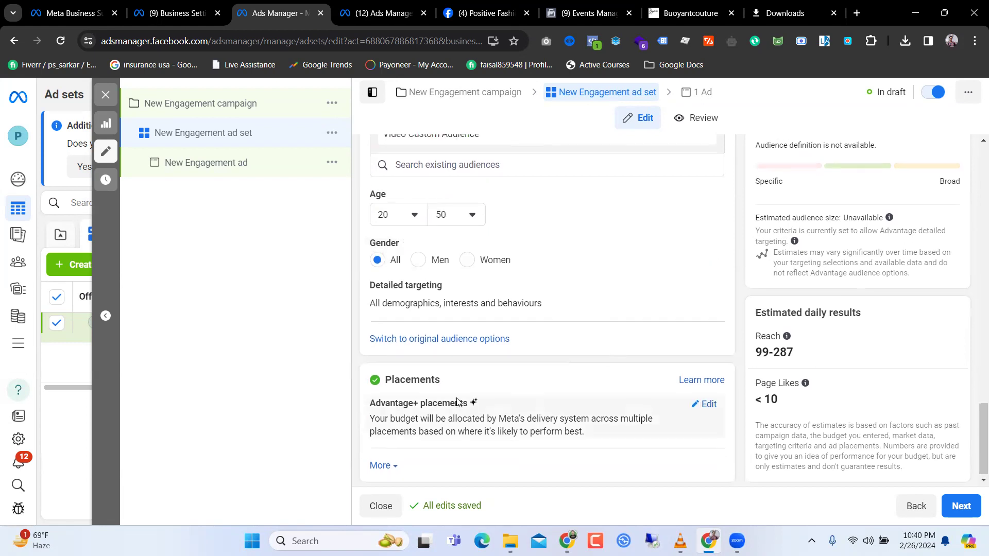
{"action": "scroll", "coordinate": [465, 396], "scroll_direction": "up", "scroll_amount": 3}
{"action": "scroll", "coordinate": [471, 361], "scroll_direction": "up", "scroll_amount": 5}
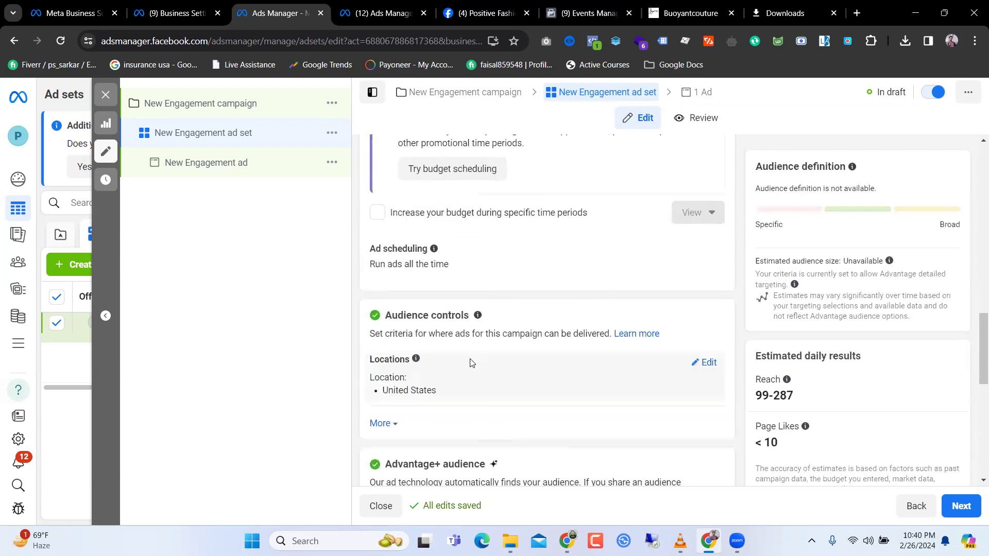
{"action": "scroll", "coordinate": [470, 362], "scroll_direction": "up", "scroll_amount": 5}
{"action": "scroll", "coordinate": [470, 362], "scroll_direction": "down", "scroll_amount": 15}
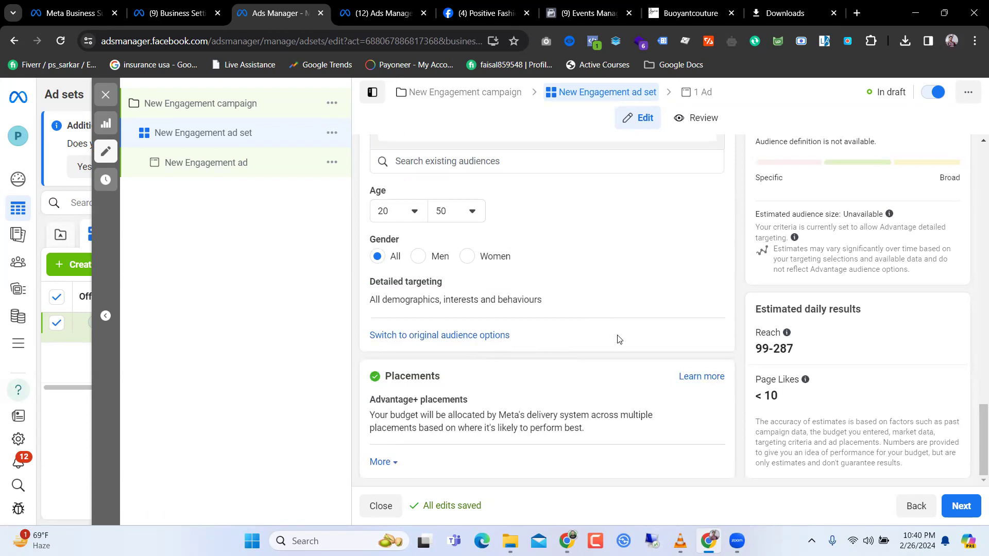
{"action": "scroll", "coordinate": [611, 389], "scroll_direction": "up", "scroll_amount": 5}
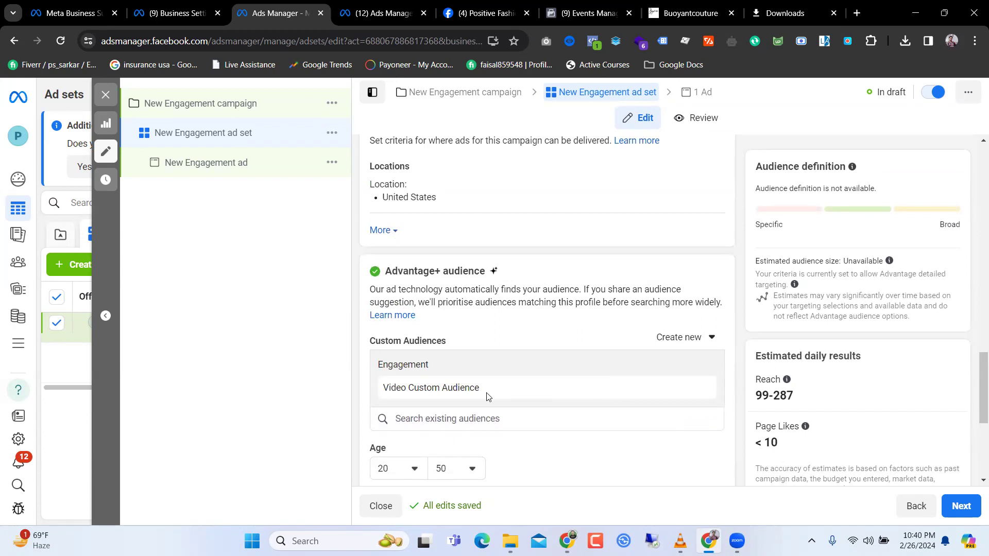
Examine the existing lookalike and custom audiences that can be added to the Advantage+ audience
{"action": "left_click", "coordinate": [464, 419]}
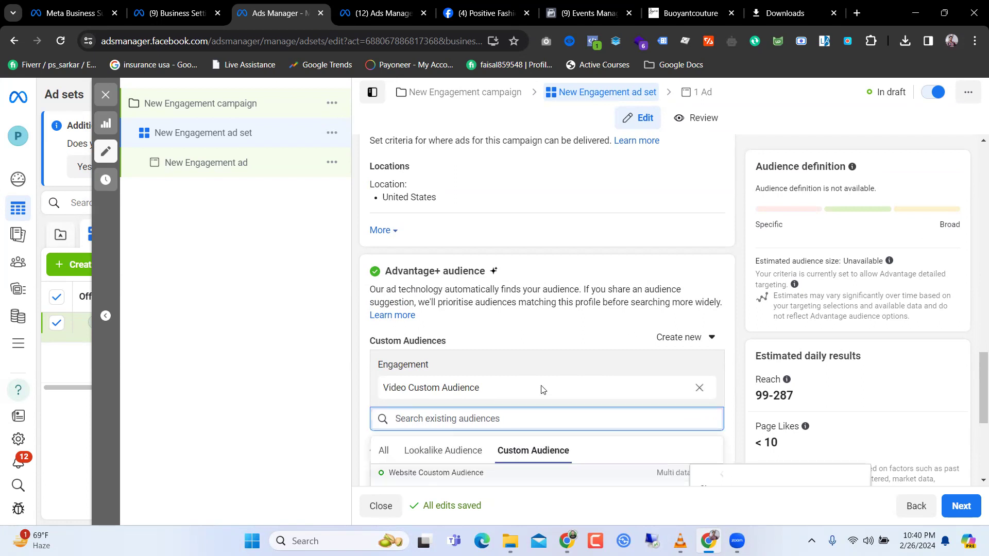
{"action": "scroll", "coordinate": [515, 329], "scroll_direction": "down", "scroll_amount": 5}
{"action": "scroll", "coordinate": [476, 245], "scroll_direction": "up", "scroll_amount": 3}
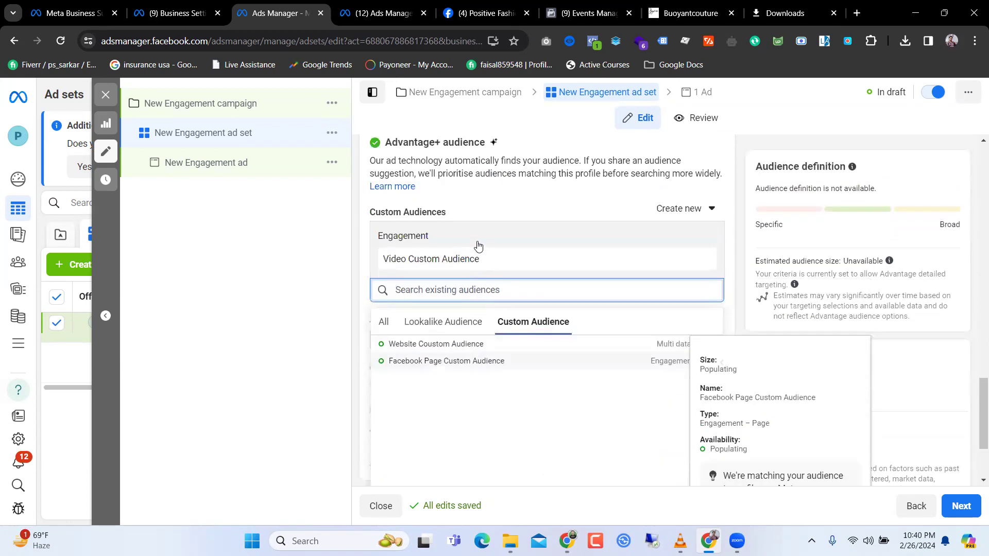
{"action": "left_click", "coordinate": [495, 283]}
{"action": "left_click", "coordinate": [497, 285]}
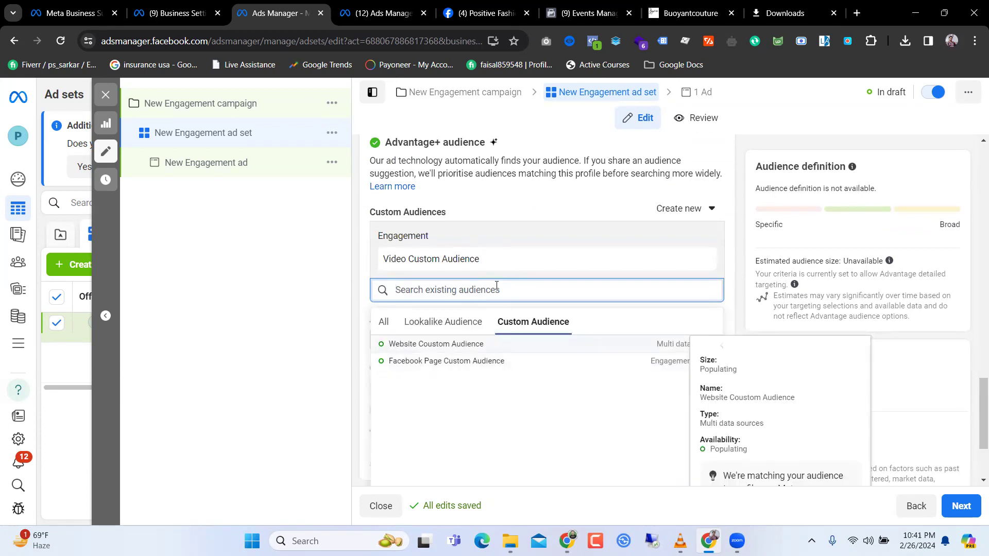
{"action": "left_click", "coordinate": [470, 325]}
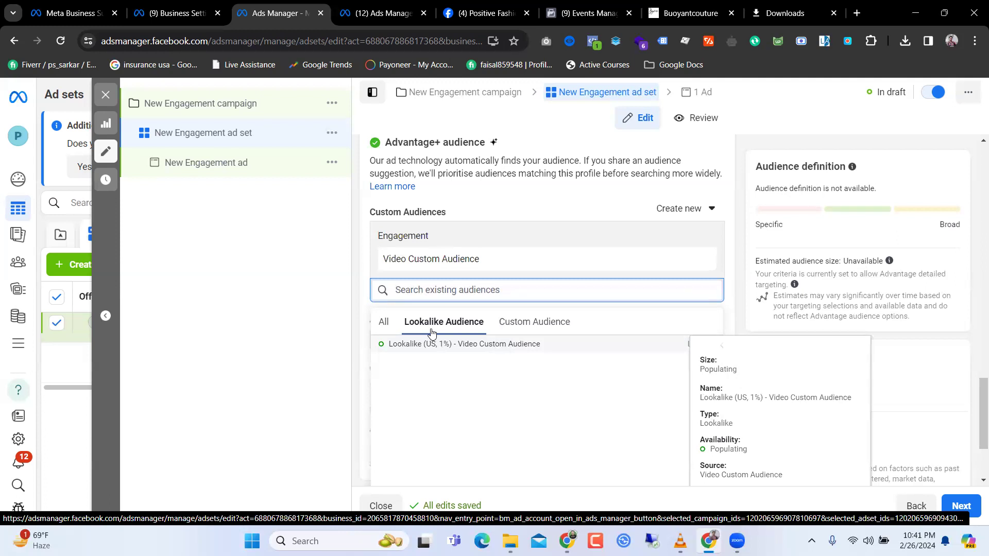
{"action": "left_click", "coordinate": [549, 323]}
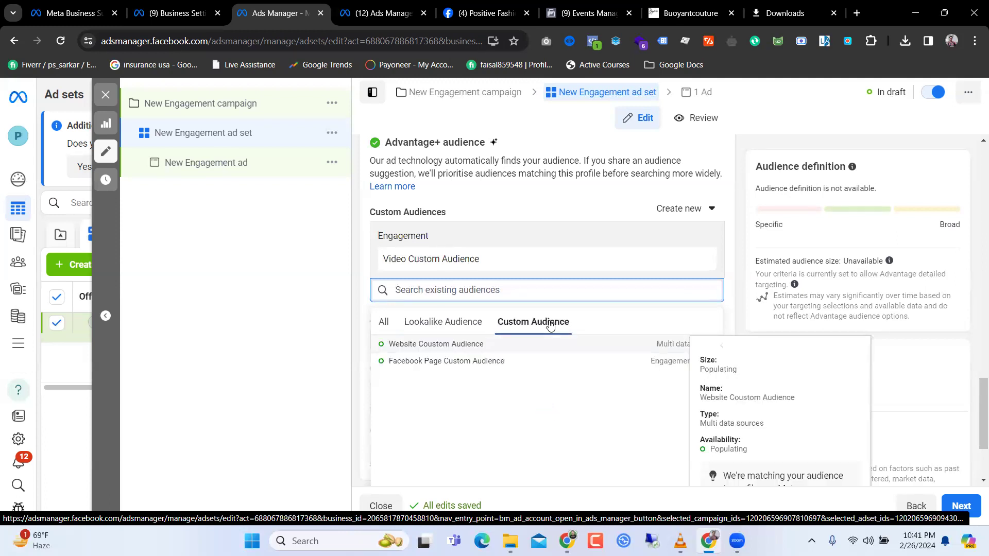
{"action": "left_click", "coordinate": [472, 323]}
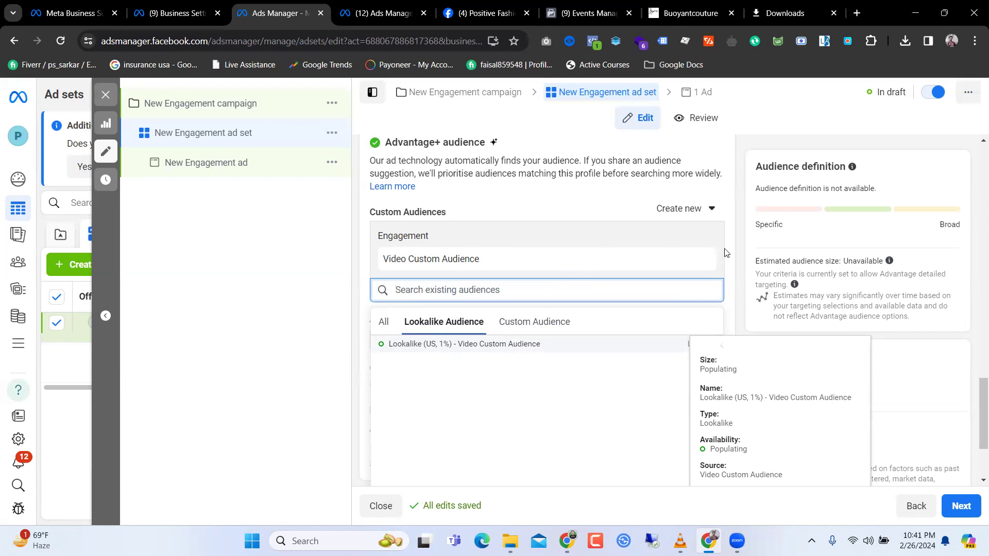
{"action": "left_click", "coordinate": [738, 254]}
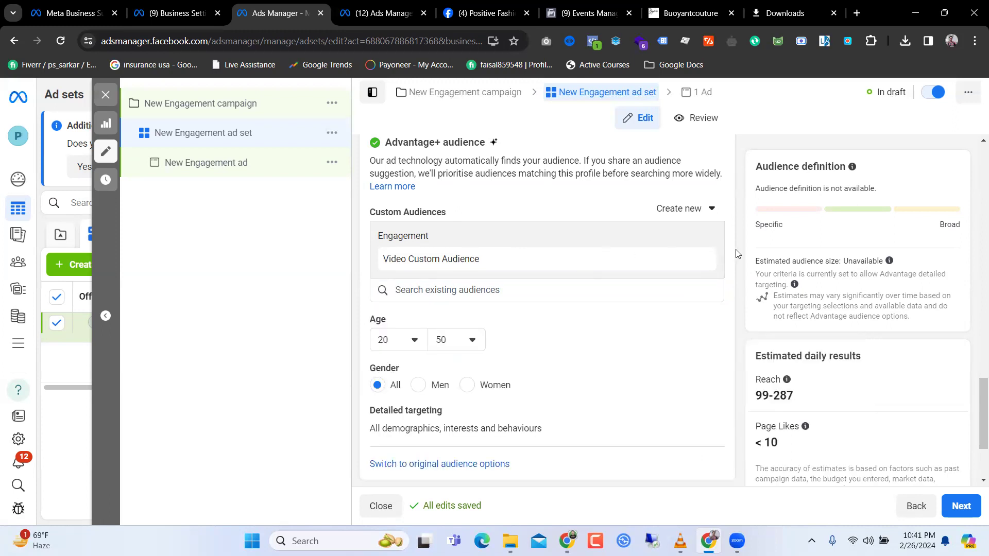
Add the Lookalike (US, 1%) - Video Custom Audience to the ad set's custom audiences
{"action": "scroll", "coordinate": [737, 257], "scroll_direction": "down", "scroll_amount": 3}
{"action": "scroll", "coordinate": [738, 262], "scroll_direction": "up", "scroll_amount": 6}
{"action": "scroll", "coordinate": [739, 273], "scroll_direction": "down", "scroll_amount": 2}
{"action": "scroll", "coordinate": [738, 273], "scroll_direction": "down", "scroll_amount": 2}
{"action": "scroll", "coordinate": [738, 273], "scroll_direction": "up", "scroll_amount": 5}
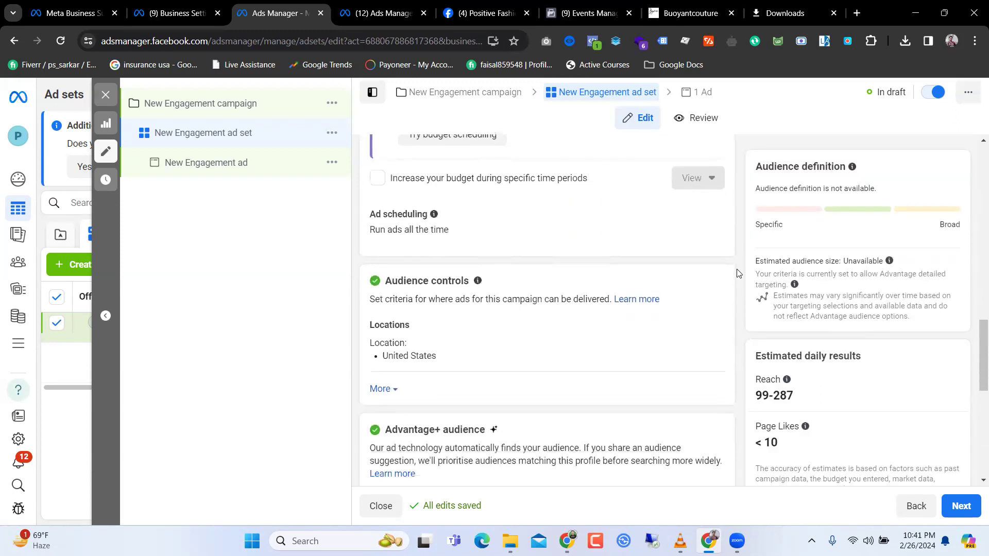
{"action": "scroll", "coordinate": [738, 273], "scroll_direction": "down", "scroll_amount": 4}
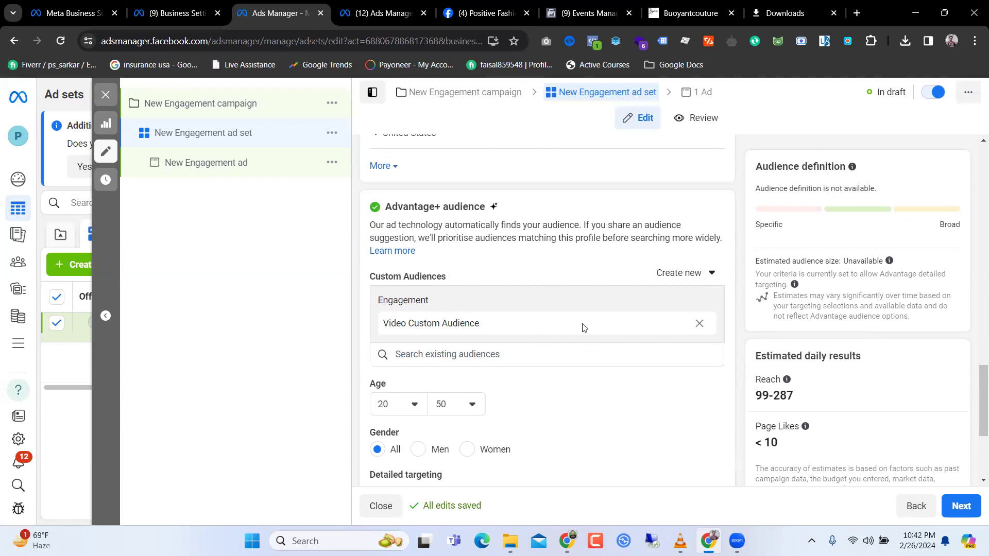
{"action": "left_click", "coordinate": [504, 355]}
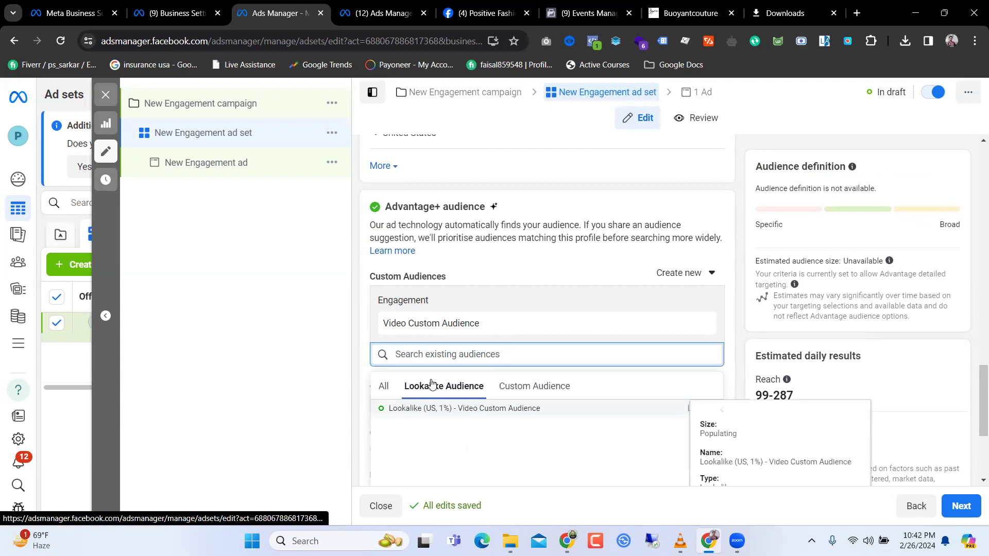
{"action": "left_click", "coordinate": [448, 408]}
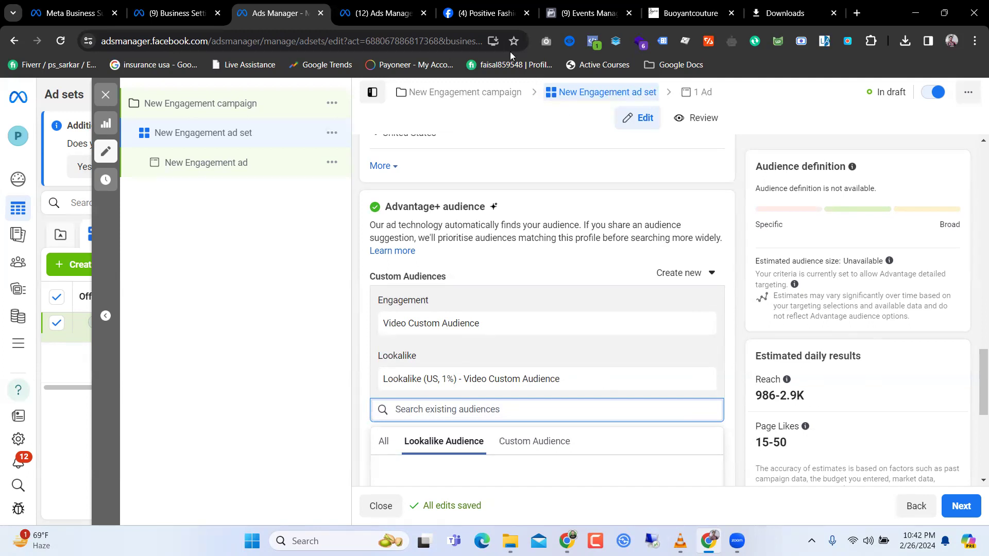
Remove the Lookalike (US, 1%) - Video Custom Audience from the ad set's custom audiences
{"action": "left_click", "coordinate": [639, 376]}
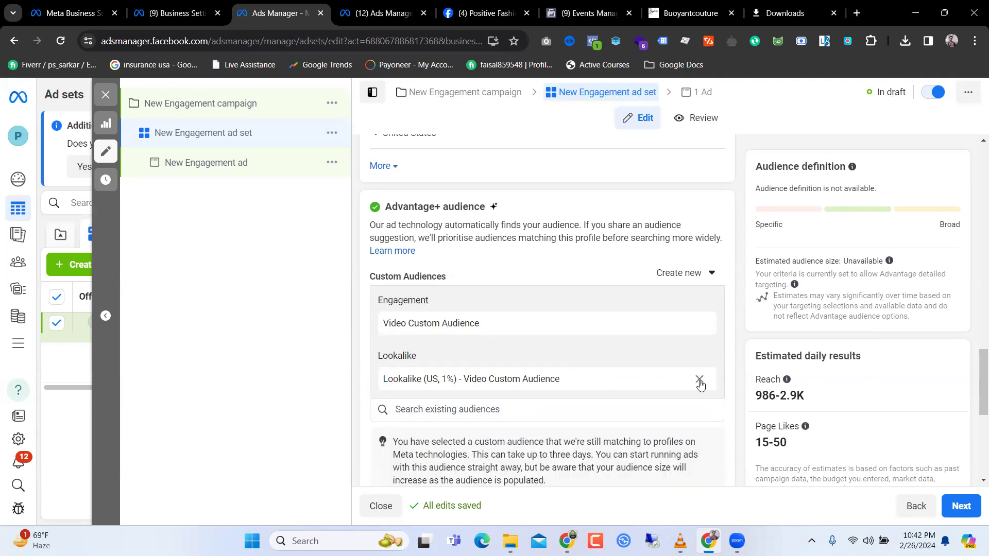
{"action": "left_click", "coordinate": [700, 381]}
{"action": "scroll", "coordinate": [559, 412], "scroll_direction": "down", "scroll_amount": 4}
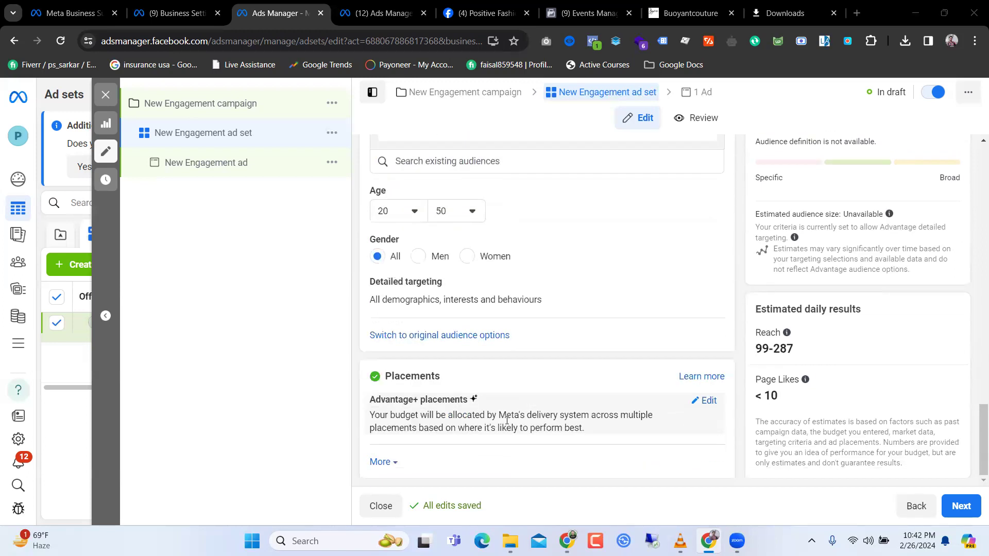
Review the ad set's placement and brand safety settings and the prompt for switching to original audience options, leaving Advantage+ audience in use
{"action": "left_click", "coordinate": [380, 462]}
{"action": "scroll", "coordinate": [532, 363], "scroll_direction": "down", "scroll_amount": 3}
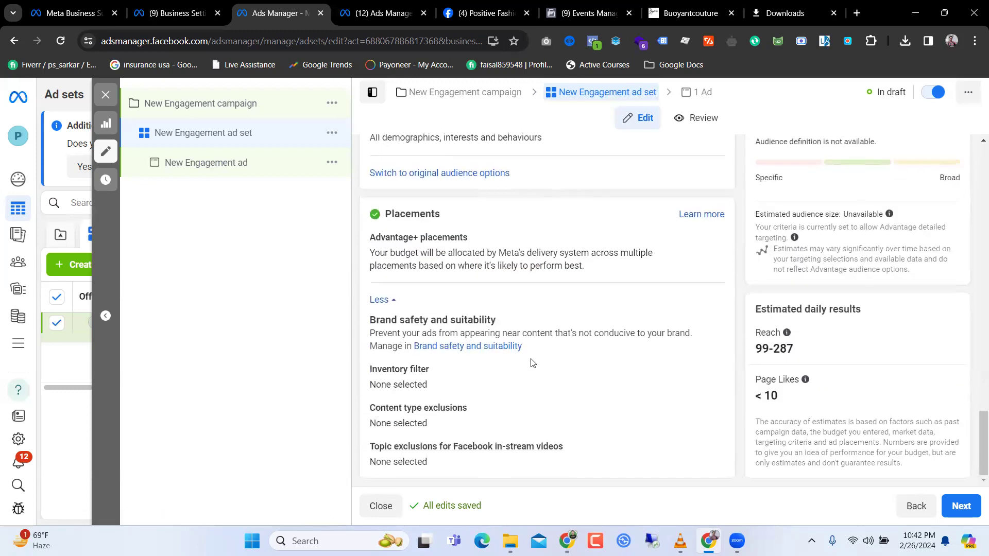
{"action": "scroll", "coordinate": [532, 363], "scroll_direction": "up", "scroll_amount": 6}
{"action": "scroll", "coordinate": [532, 363], "scroll_direction": "down", "scroll_amount": 3}
{"action": "scroll", "coordinate": [532, 363], "scroll_direction": "up", "scroll_amount": 5}
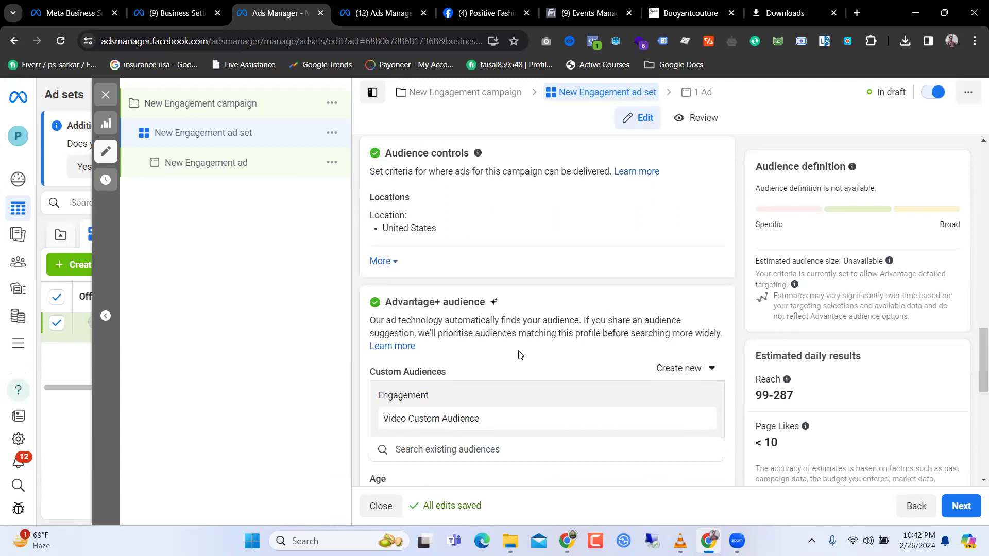
{"action": "scroll", "coordinate": [513, 401], "scroll_direction": "down", "scroll_amount": 7}
{"action": "scroll", "coordinate": [513, 401], "scroll_direction": "up", "scroll_amount": 3}
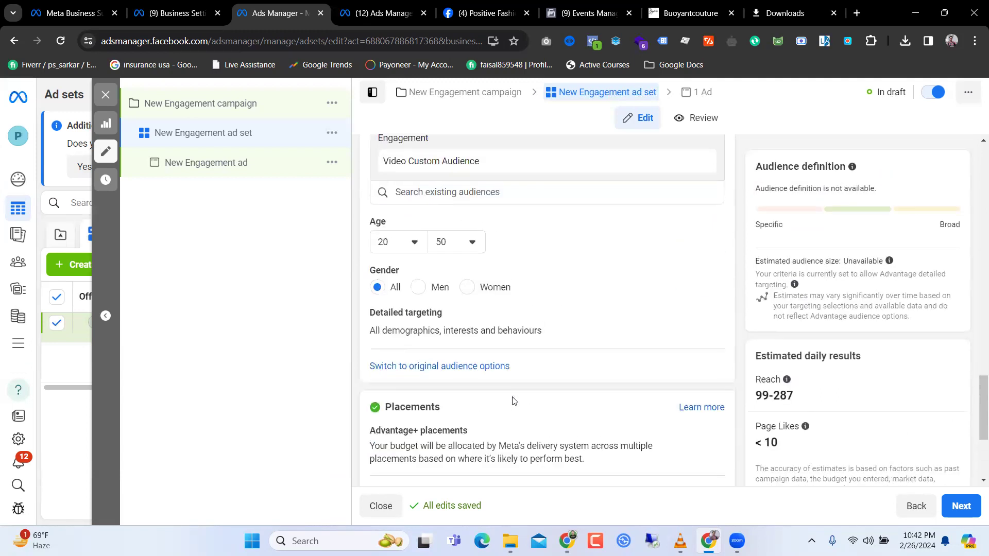
{"action": "left_click", "coordinate": [495, 367]}
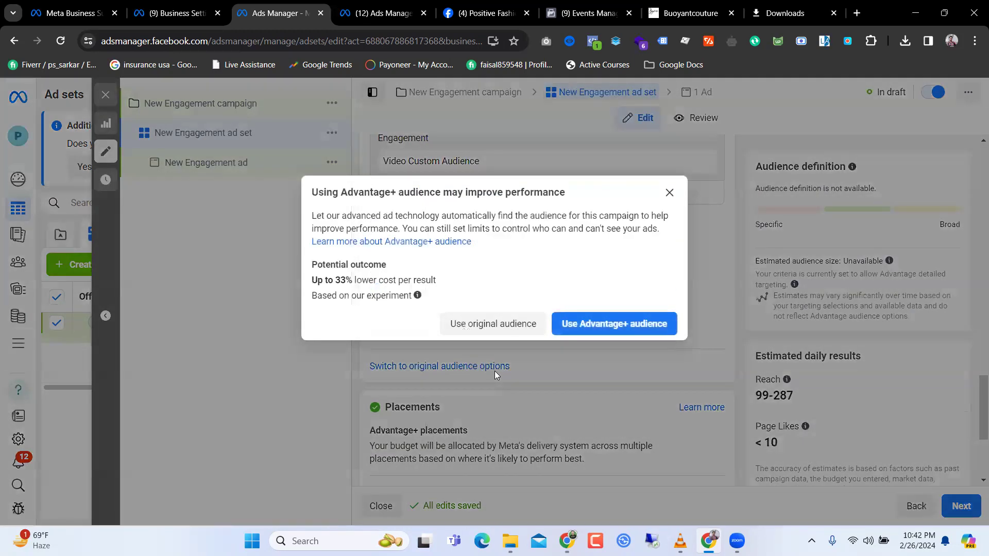
{"action": "left_click", "coordinate": [669, 193]}
{"action": "scroll", "coordinate": [449, 333], "scroll_direction": "down", "scroll_amount": 4}
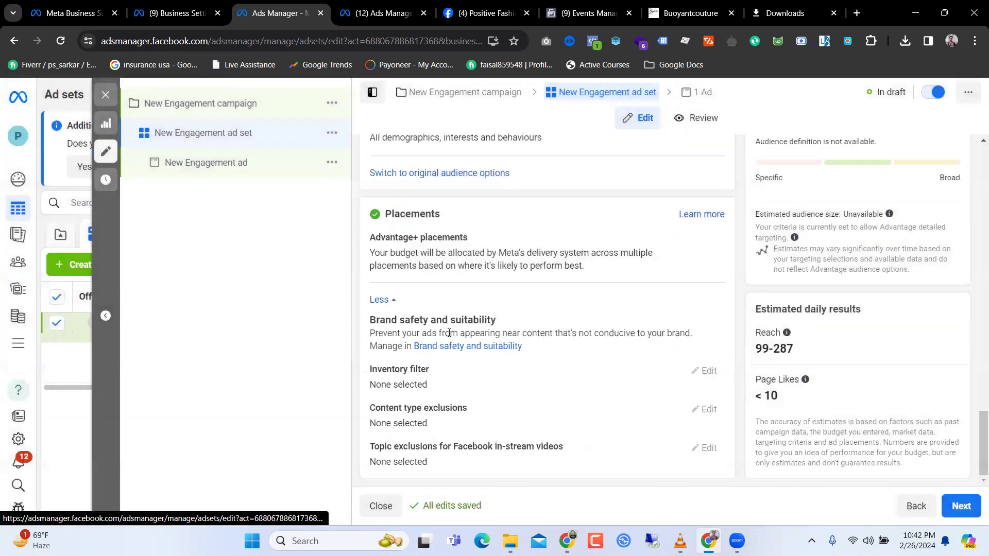
{"action": "left_click", "coordinate": [393, 300]}
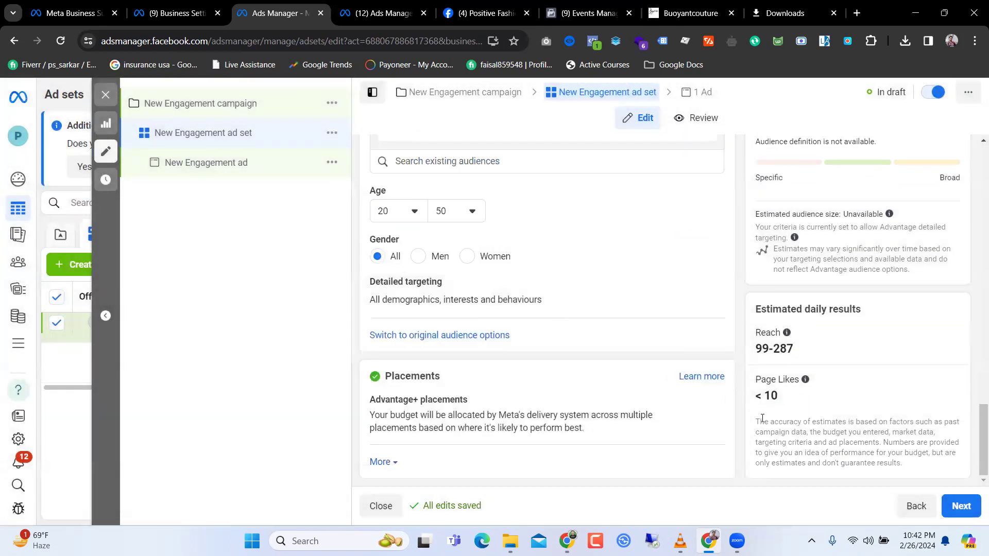
Continue to the ad level and review its identity, ad setup, creative and tracking settings
{"action": "left_click", "coordinate": [957, 509]}
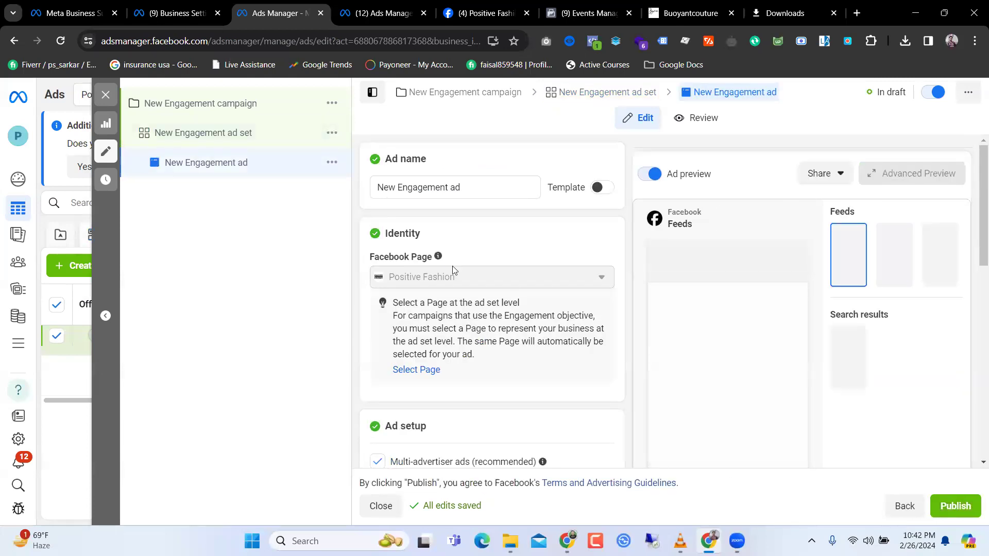
{"action": "scroll", "coordinate": [452, 266], "scroll_direction": "down", "scroll_amount": 5}
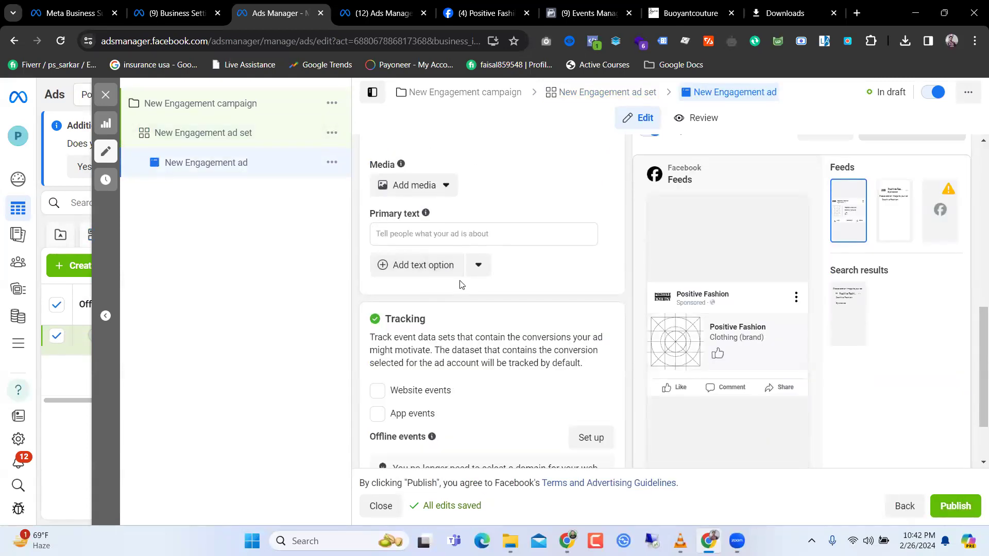
{"action": "scroll", "coordinate": [461, 285], "scroll_direction": "down", "scroll_amount": 2}
{"action": "scroll", "coordinate": [461, 281], "scroll_direction": "up", "scroll_amount": 10}
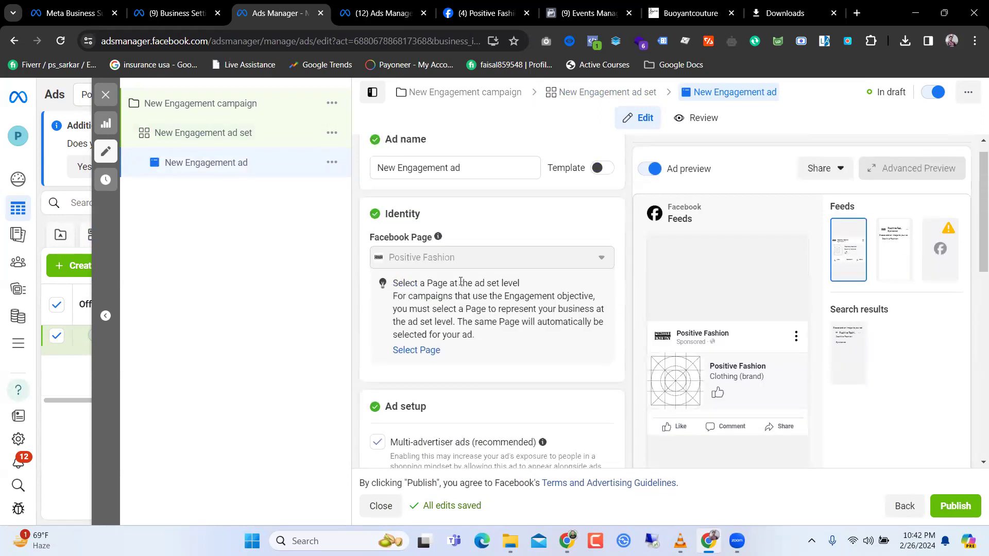
{"action": "scroll", "coordinate": [479, 221], "scroll_direction": "down", "scroll_amount": 6}
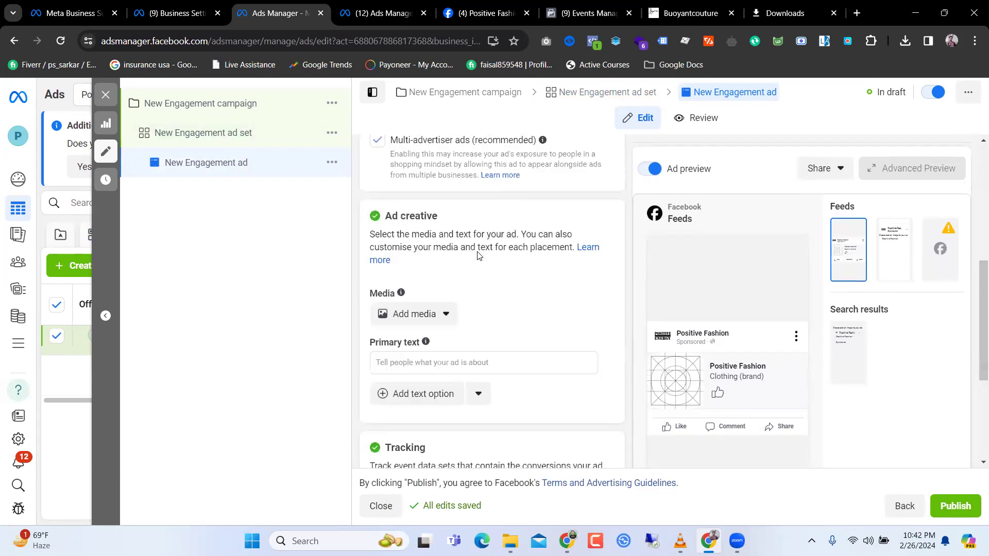
{"action": "scroll", "coordinate": [477, 258], "scroll_direction": "down", "scroll_amount": 3}
{"action": "scroll", "coordinate": [479, 258], "scroll_direction": "up", "scroll_amount": 1}
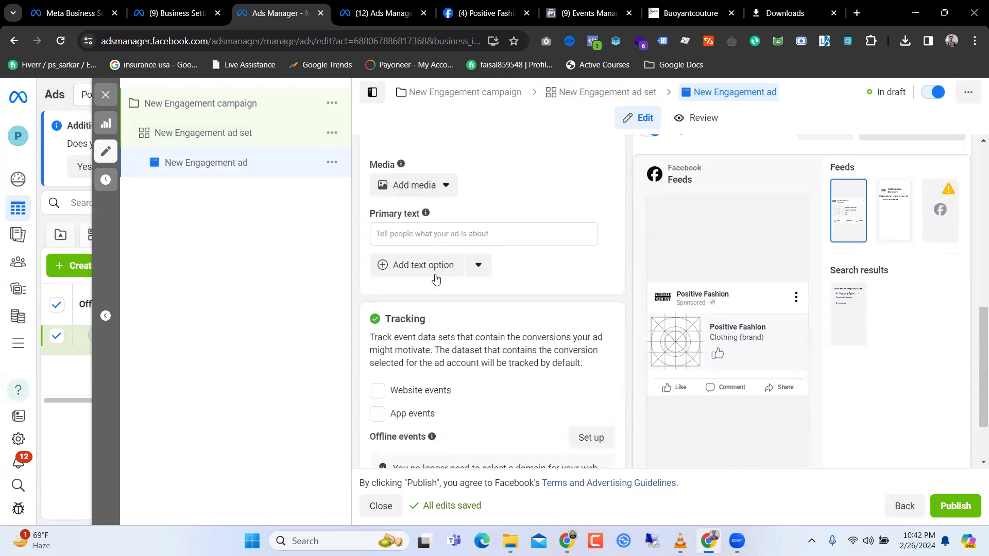
{"action": "left_click", "coordinate": [477, 268]}
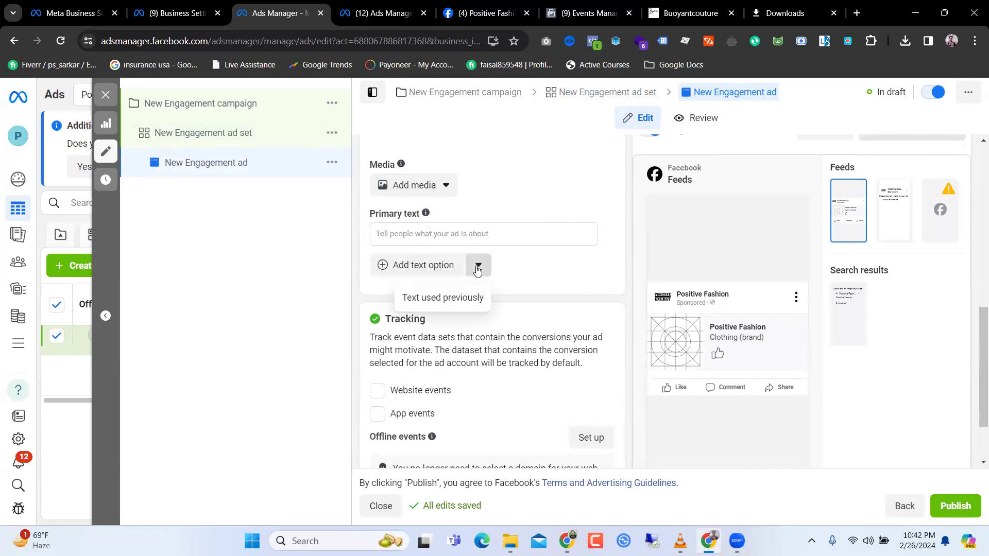
{"action": "left_click", "coordinate": [555, 273]}
{"action": "scroll", "coordinate": [554, 273], "scroll_direction": "down", "scroll_amount": 2}
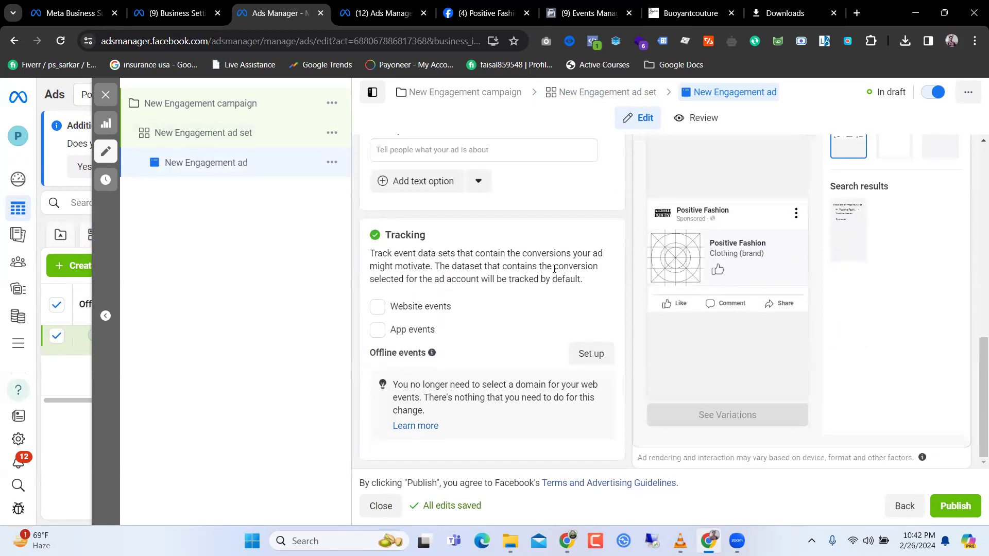
{"action": "scroll", "coordinate": [554, 269], "scroll_direction": "up", "scroll_amount": 6}
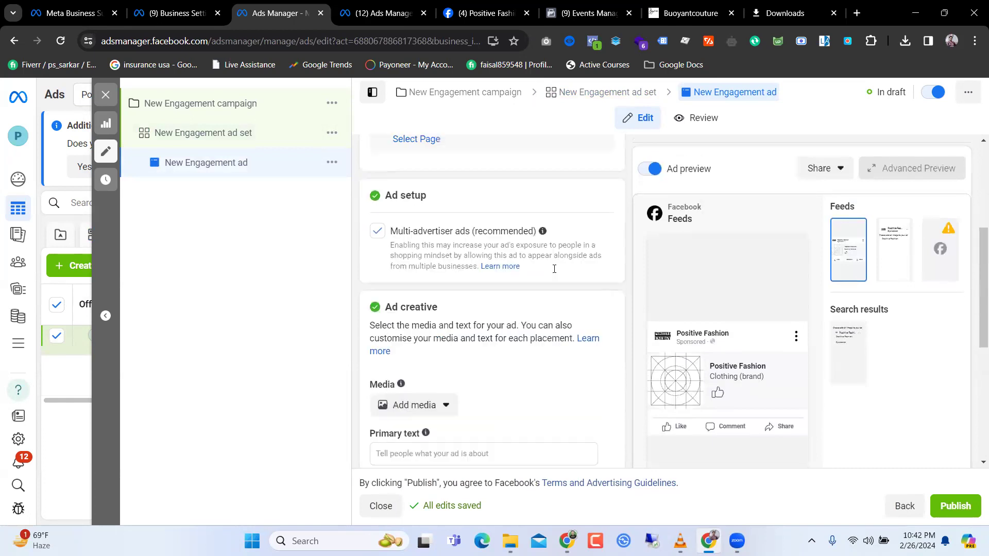
{"action": "scroll", "coordinate": [554, 273], "scroll_direction": "up", "scroll_amount": 4}
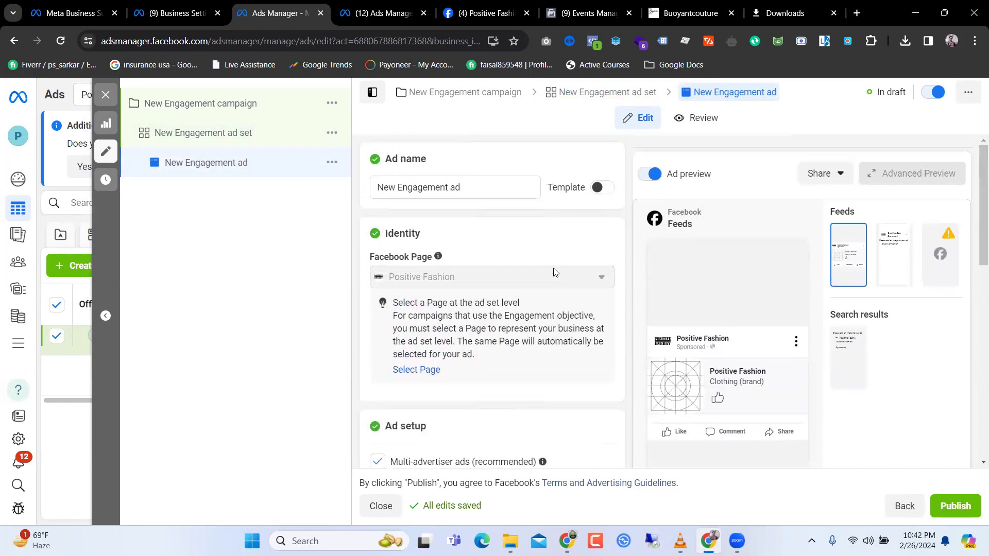
{"action": "scroll", "coordinate": [554, 271], "scroll_direction": "down", "scroll_amount": 4}
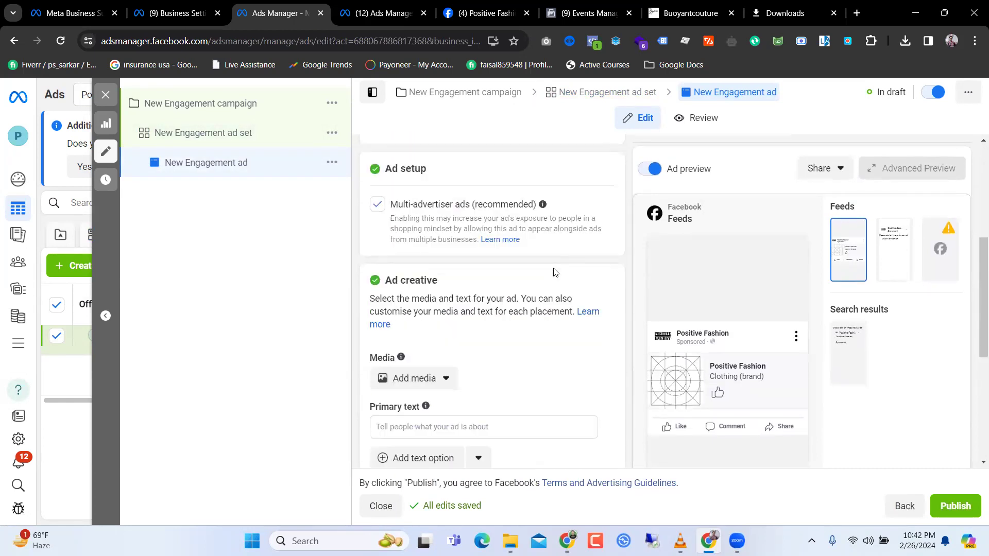
{"action": "scroll", "coordinate": [554, 272], "scroll_direction": "down", "scroll_amount": 4}
{"action": "scroll", "coordinate": [554, 271], "scroll_direction": "up", "scroll_amount": 3}
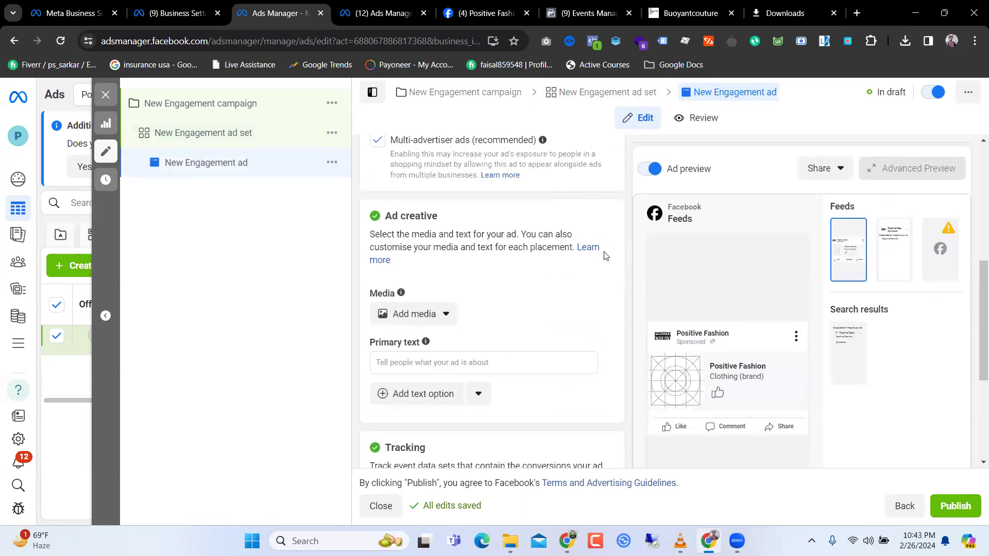
Examine the previously used texts available for the ad's primary text and close the list without choosing one
{"action": "left_click", "coordinate": [435, 314]}
{"action": "scroll", "coordinate": [513, 303], "scroll_direction": "down", "scroll_amount": 4}
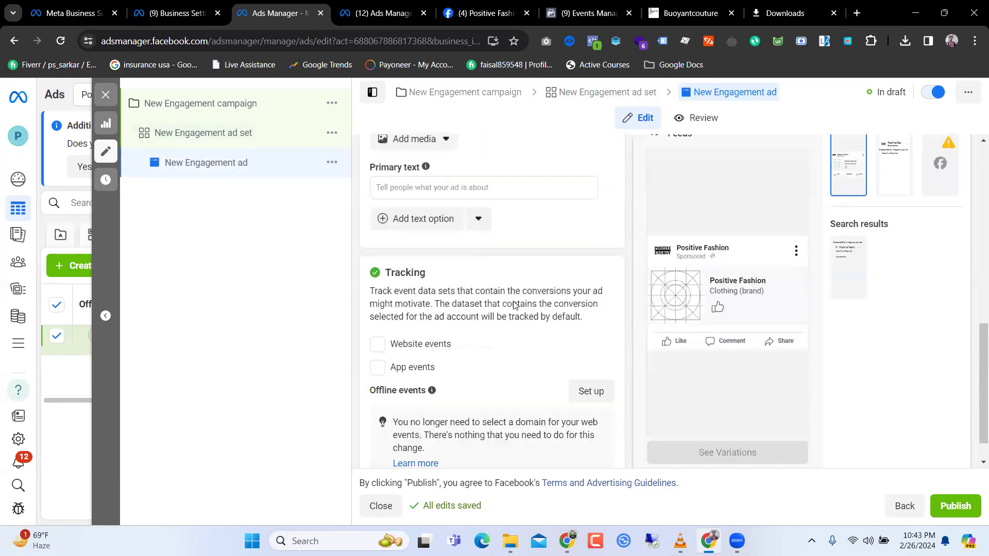
{"action": "scroll", "coordinate": [513, 304], "scroll_direction": "up", "scroll_amount": 2}
{"action": "left_click", "coordinate": [477, 315]}
{"action": "left_click", "coordinate": [443, 342]}
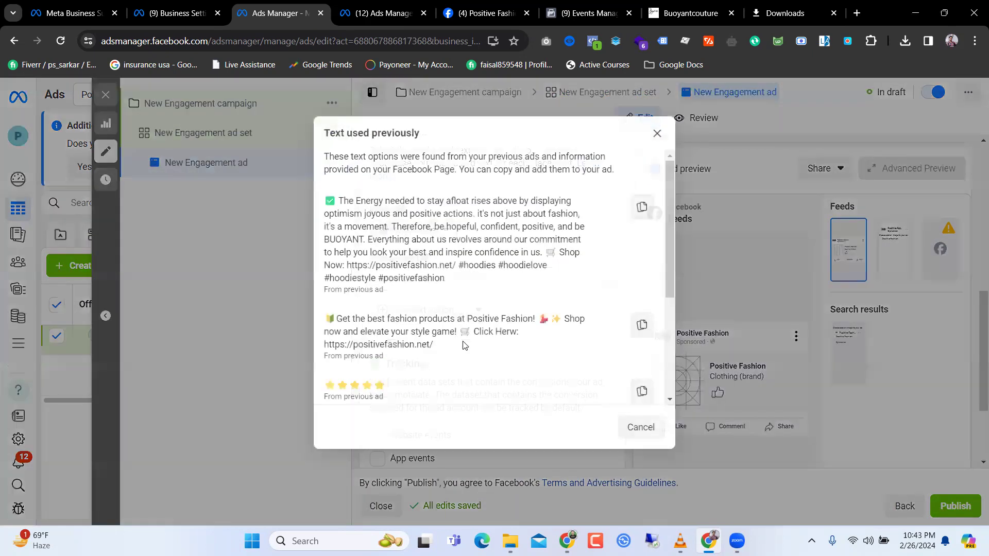
{"action": "scroll", "coordinate": [516, 311], "scroll_direction": "down", "scroll_amount": 3}
{"action": "scroll", "coordinate": [517, 311], "scroll_direction": "up", "scroll_amount": 3}
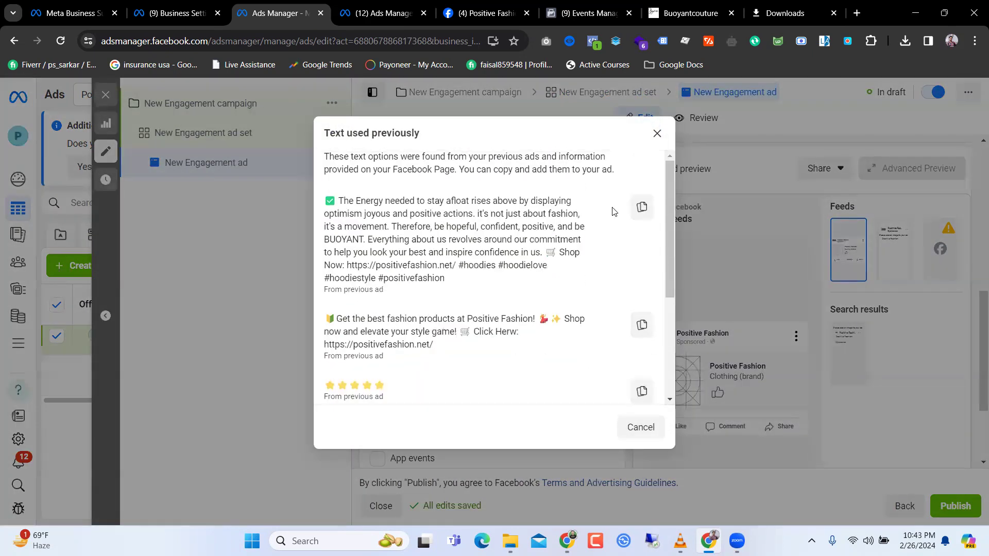
{"action": "left_click", "coordinate": [650, 135]}
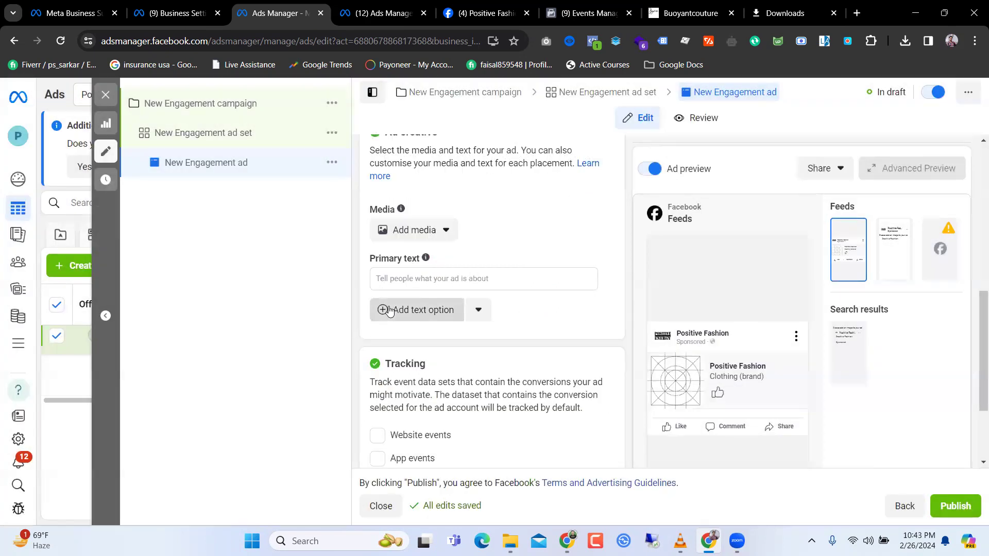
{"action": "left_click", "coordinate": [389, 308]}
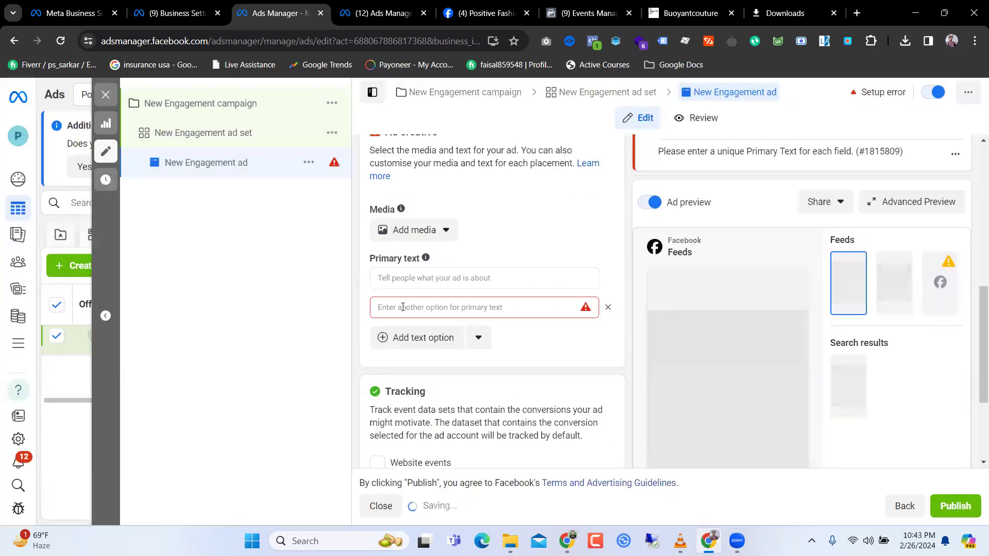
{"action": "left_click", "coordinate": [606, 308]}
{"action": "left_click", "coordinate": [399, 230]}
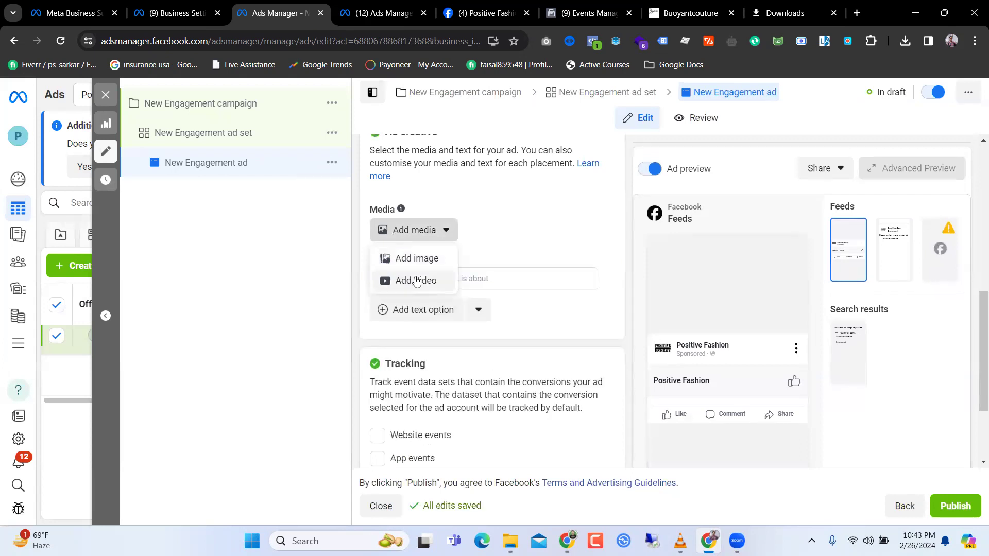
{"action": "scroll", "coordinate": [495, 316], "scroll_direction": "up", "scroll_amount": 8}
{"action": "scroll", "coordinate": [495, 315], "scroll_direction": "down", "scroll_amount": 6}
{"action": "scroll", "coordinate": [495, 316], "scroll_direction": "up", "scroll_amount": 1}
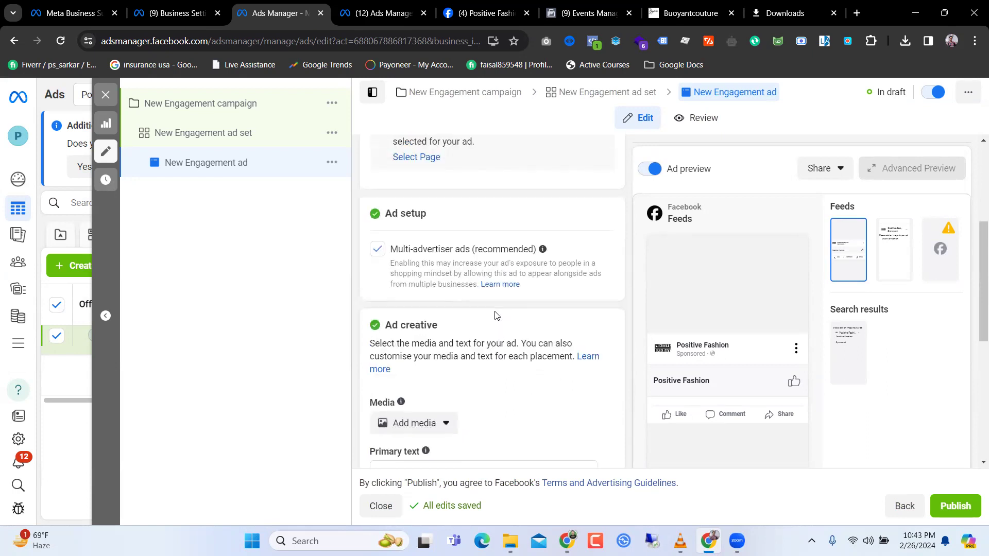
Add the dark 1080 × 1080 image named "untitled" from the account images as the ad's media
{"action": "left_click", "coordinate": [446, 424]}
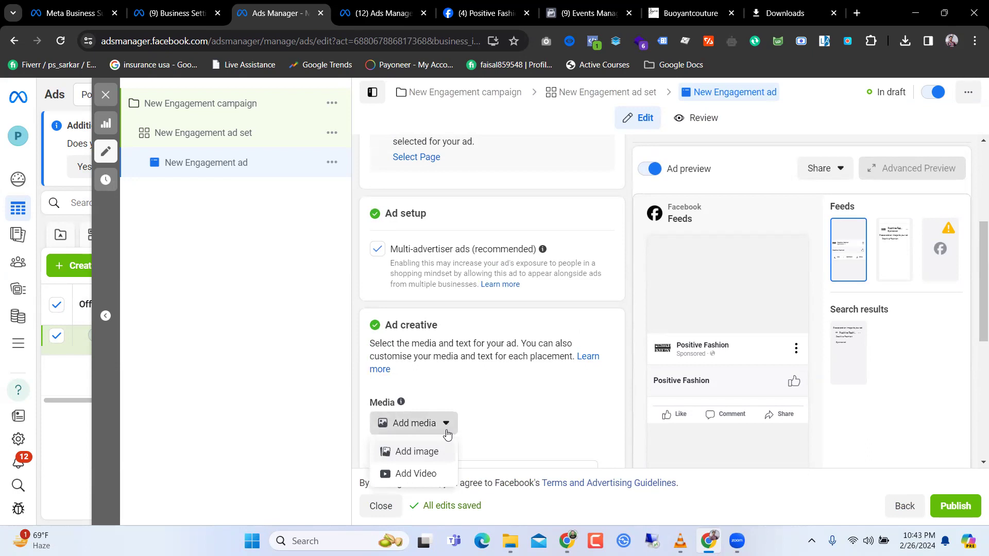
{"action": "left_click", "coordinate": [436, 453]}
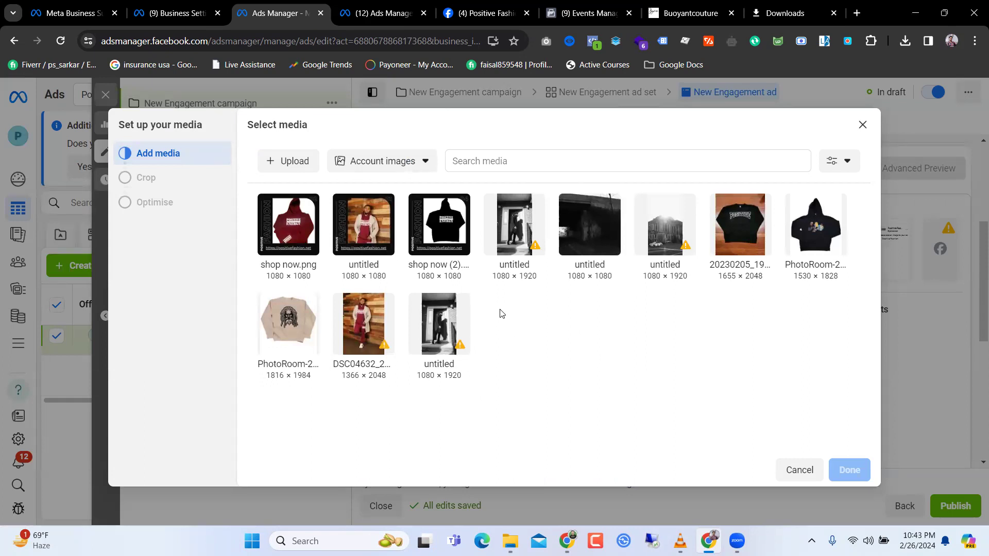
{"action": "left_click", "coordinate": [614, 217]}
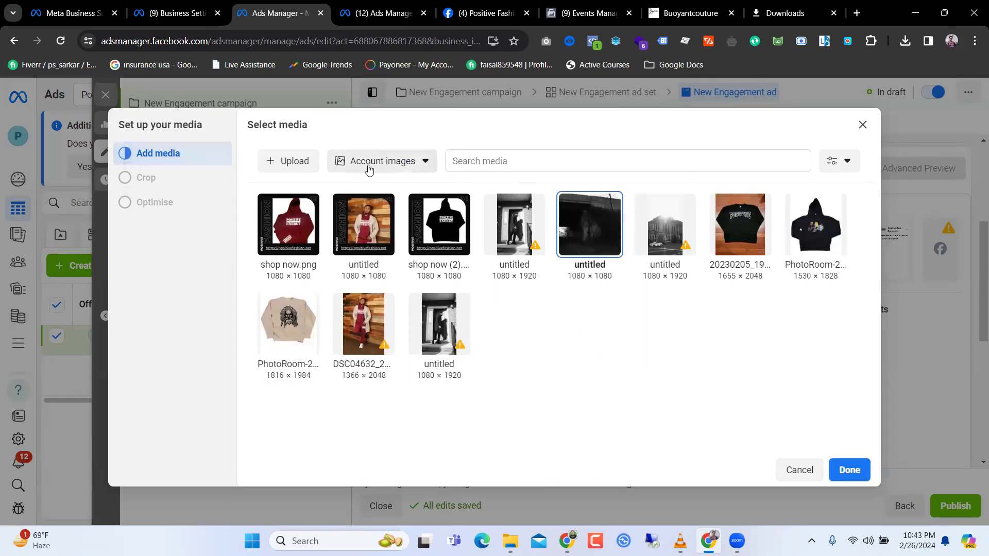
{"action": "left_click", "coordinate": [849, 471]}
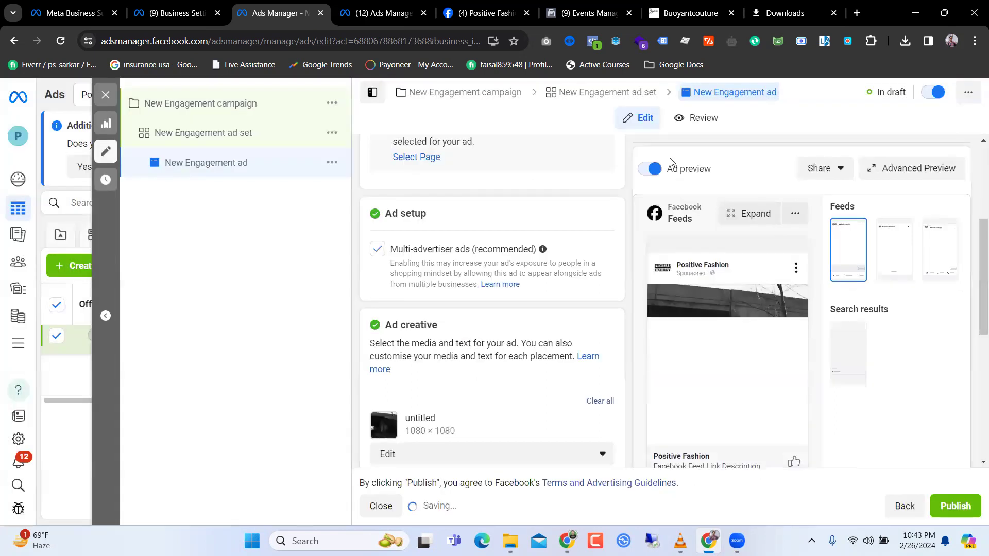
{"action": "scroll", "coordinate": [572, 341], "scroll_direction": "down", "scroll_amount": 5}
{"action": "scroll", "coordinate": [578, 341], "scroll_direction": "up", "scroll_amount": 4}
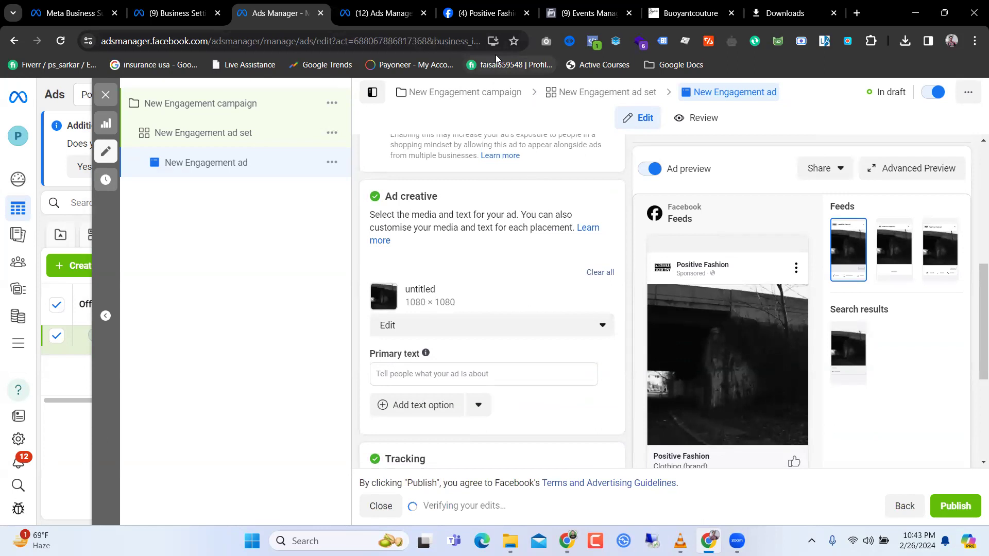
Switch to the Positive Fashion Facebook Page, open its posts and expand the full caption of the 23 January reel post
{"action": "left_click", "coordinate": [487, 13]}
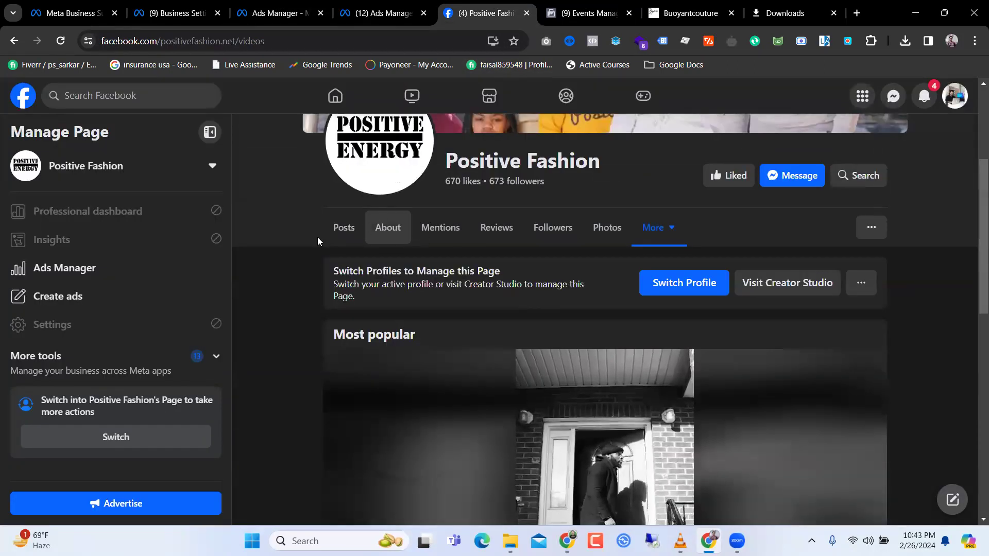
{"action": "left_click", "coordinate": [332, 232]}
{"action": "scroll", "coordinate": [633, 282], "scroll_direction": "down", "scroll_amount": 10}
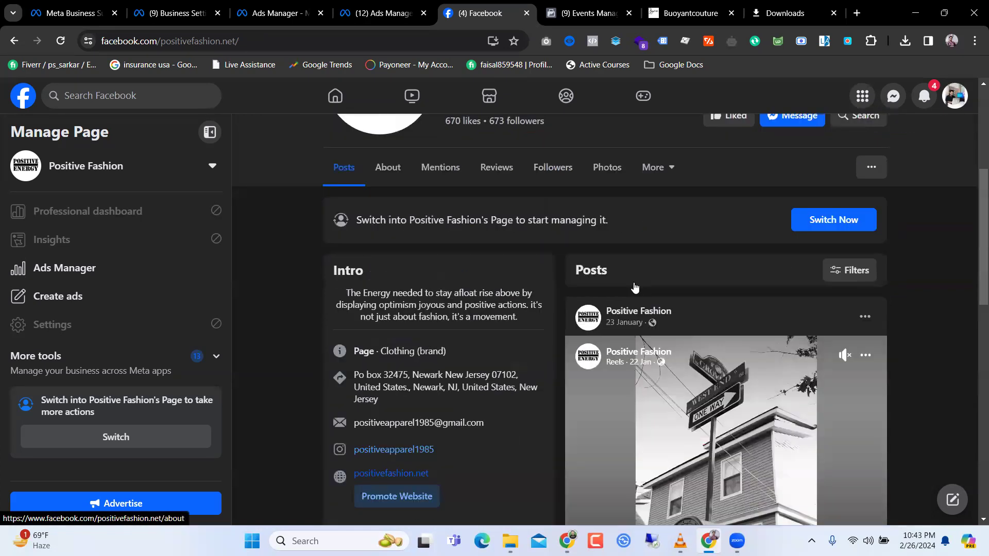
{"action": "scroll", "coordinate": [634, 287], "scroll_direction": "up", "scroll_amount": 1}
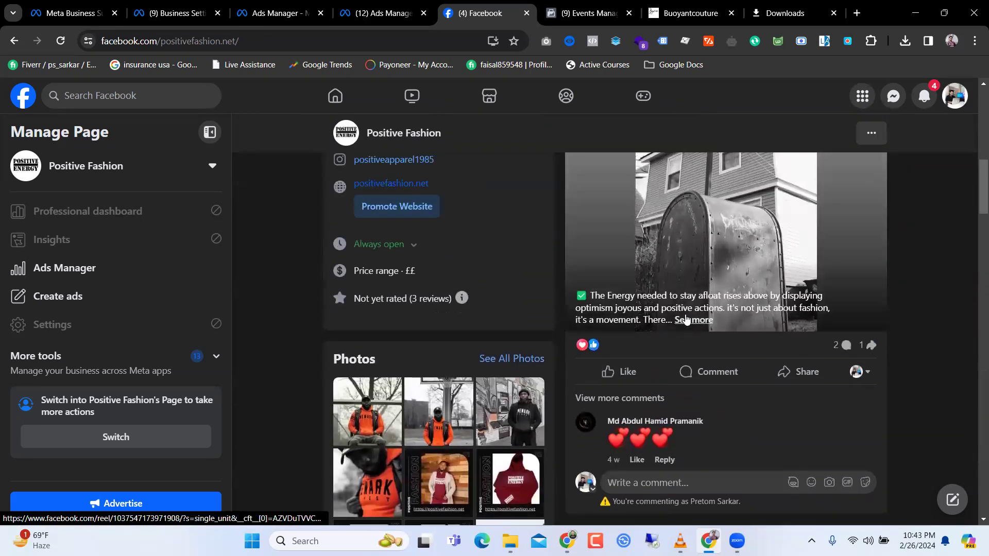
{"action": "left_click", "coordinate": [685, 320]}
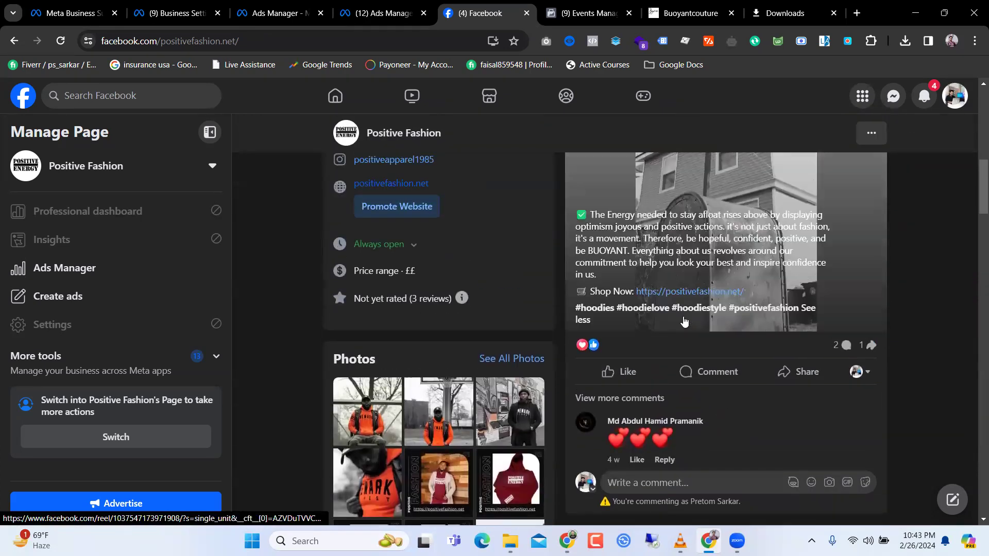
Open the 23 January reel on its own page, expand its caption and copy the whole text including the shop link and hashtags
{"action": "left_click", "coordinate": [653, 226]}
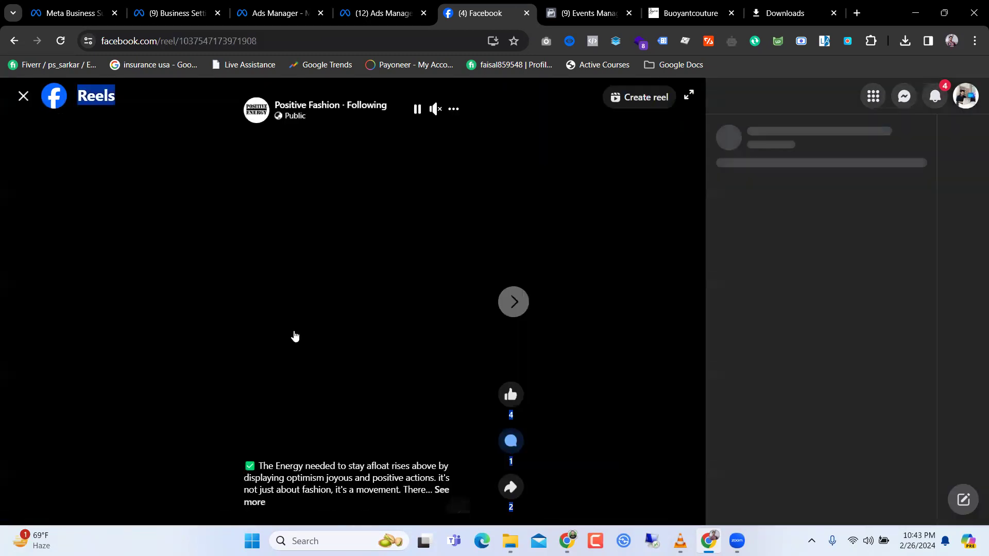
{"action": "key", "text": "ctrl+a"}
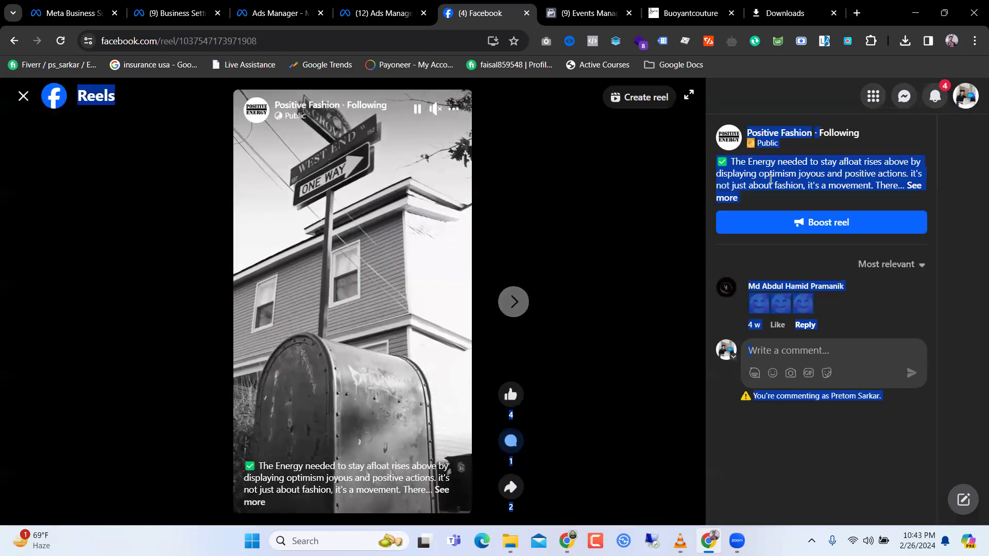
{"action": "left_click", "coordinate": [731, 197]}
{"action": "left_click", "coordinate": [734, 199]}
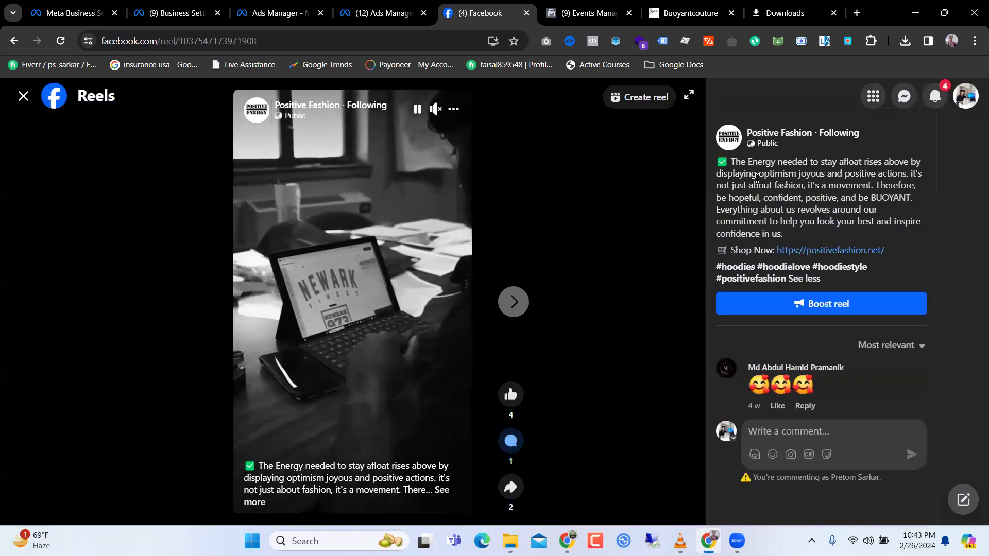
{"action": "triple_click", "coordinate": [758, 179]}
{"action": "left_click", "coordinate": [888, 258]}
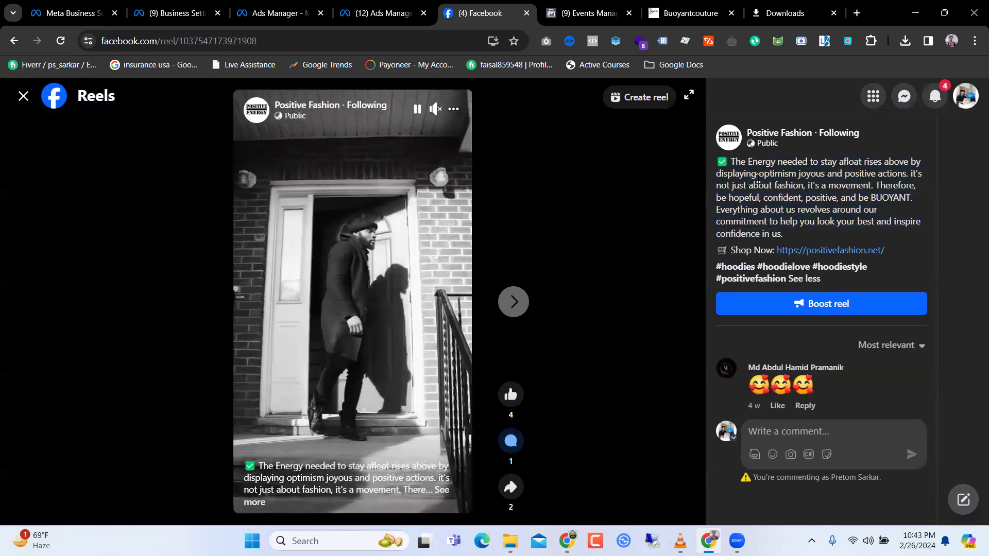
{"action": "left_click_drag", "start_coordinate": [847, 278], "coordinate": [719, 153]}
{"action": "key", "text": "ctrl+c"}
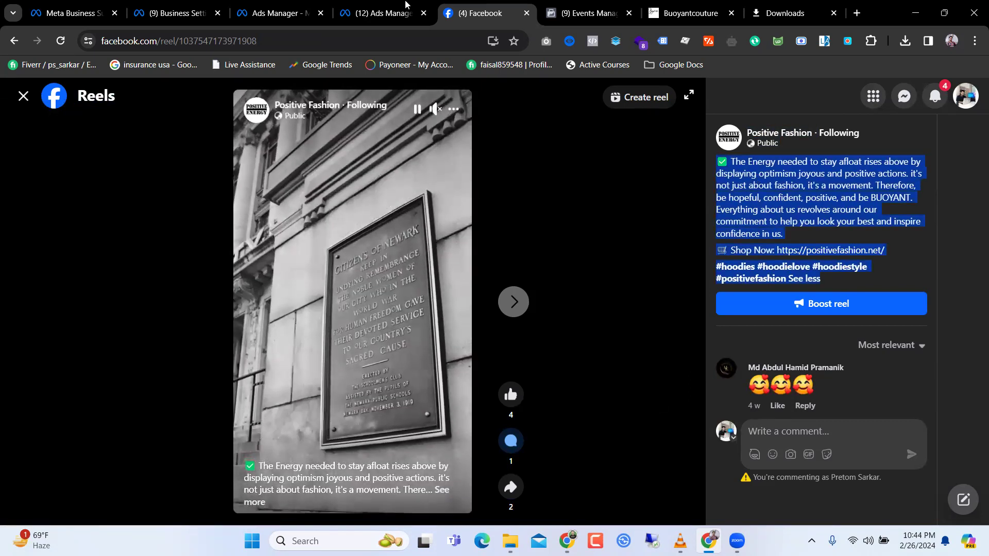
Return to the New Engagement ad in Ads Manager and paste the copied reel caption as its primary text
{"action": "left_click", "coordinate": [376, 8]}
{"action": "left_click", "coordinate": [281, 6]}
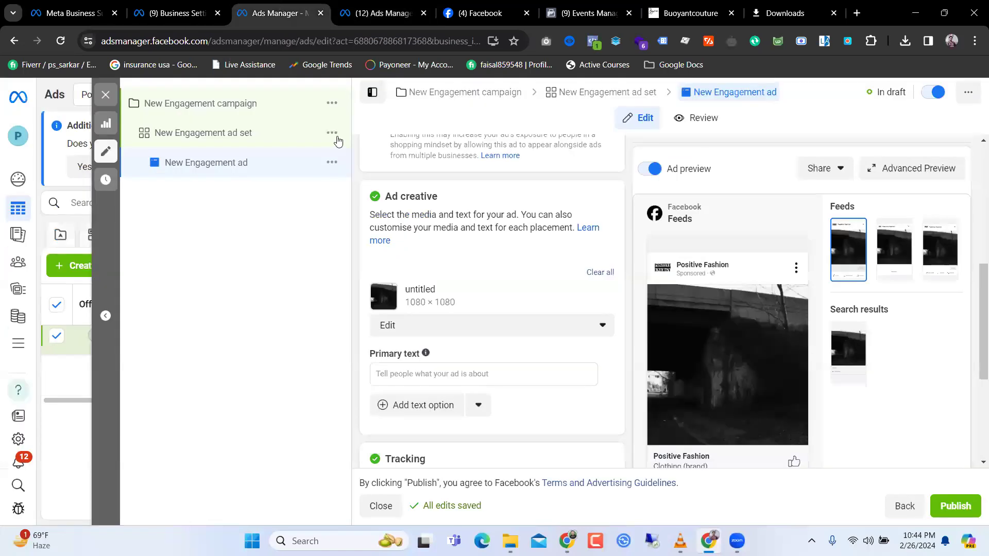
{"action": "scroll", "coordinate": [490, 316], "scroll_direction": "down", "scroll_amount": 3}
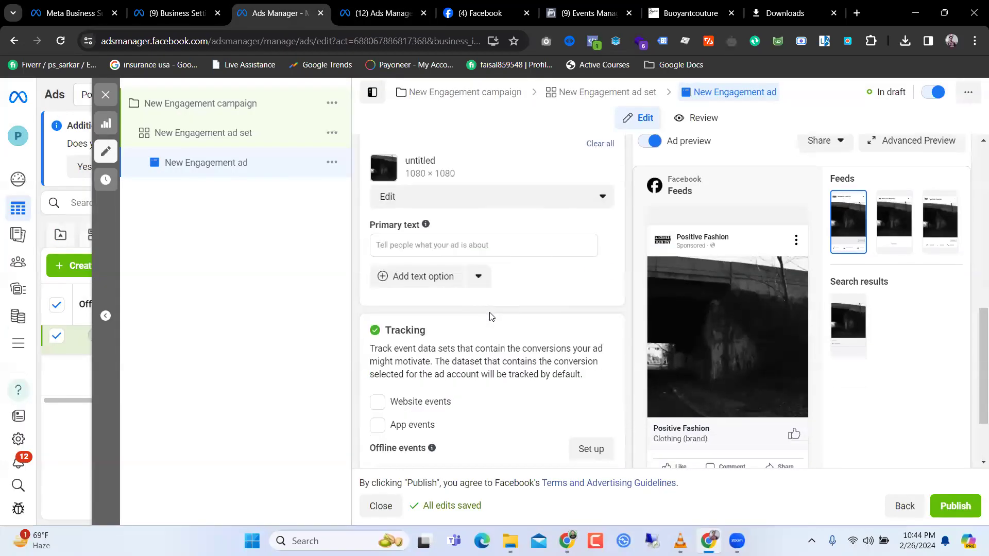
{"action": "left_click", "coordinate": [482, 245]}
{"action": "key", "text": "ctrl+v"}
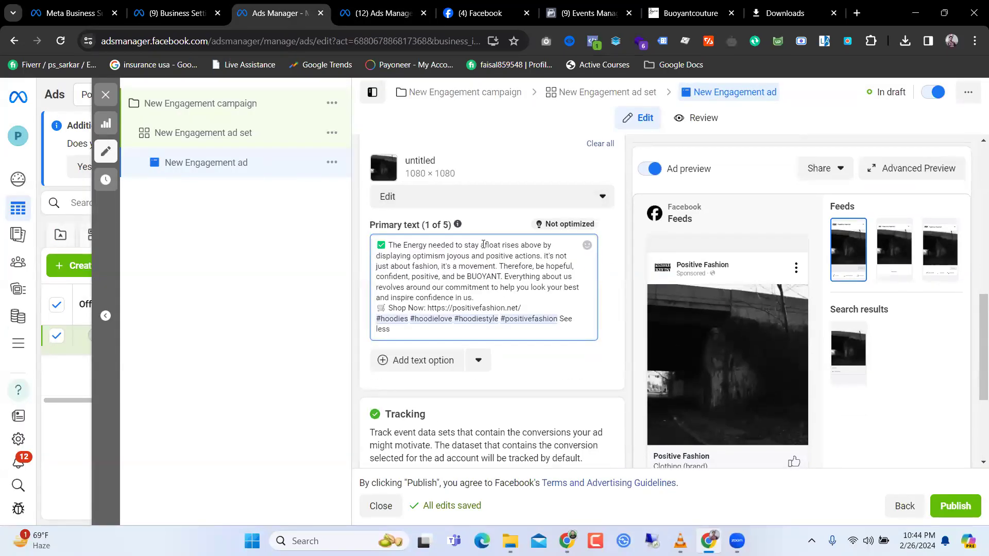
Publish the New Engagement campaign with its ad set and ad, and dismiss the notification
{"action": "scroll", "coordinate": [601, 292], "scroll_direction": "down", "scroll_amount": 1}
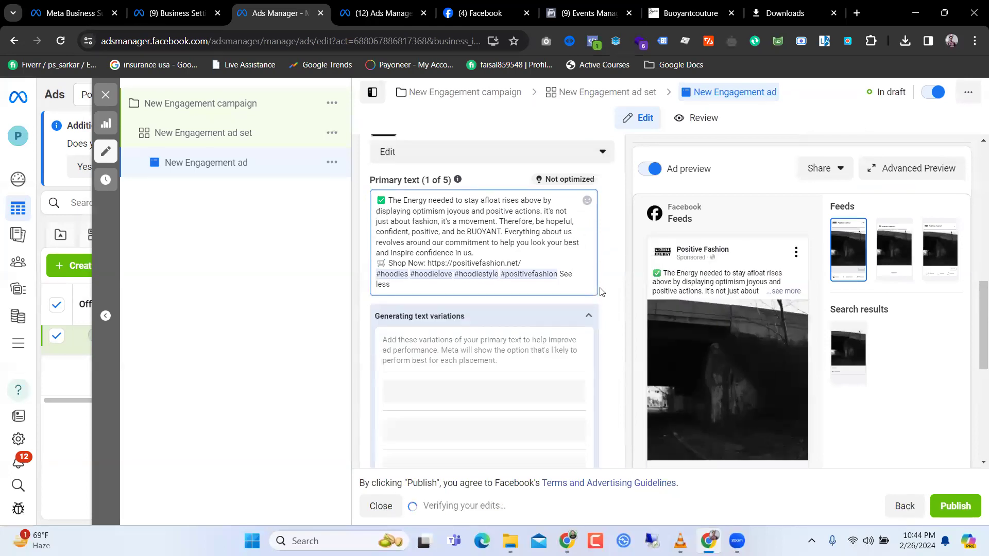
{"action": "scroll", "coordinate": [601, 292], "scroll_direction": "down", "scroll_amount": 4}
{"action": "scroll", "coordinate": [601, 292], "scroll_direction": "down", "scroll_amount": 2}
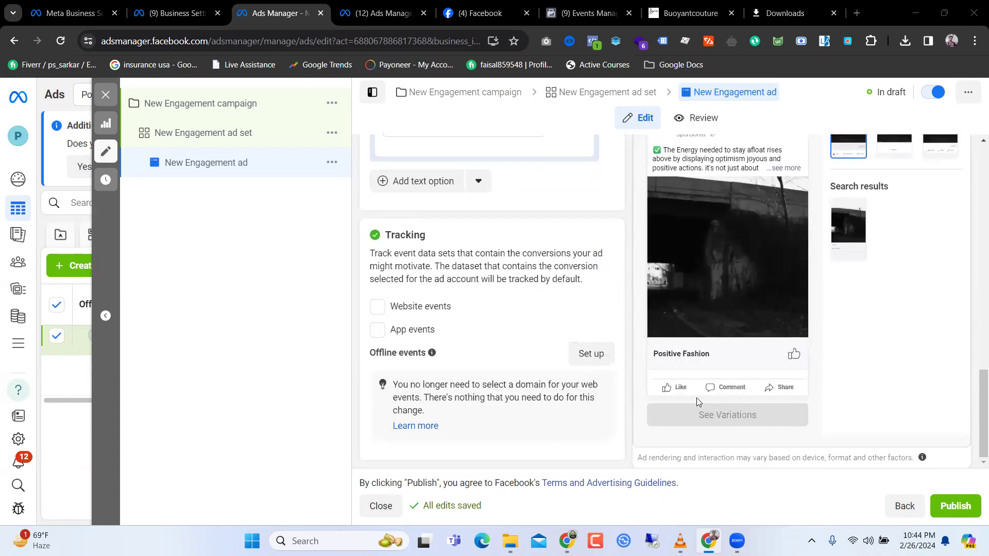
{"action": "left_click", "coordinate": [947, 507]}
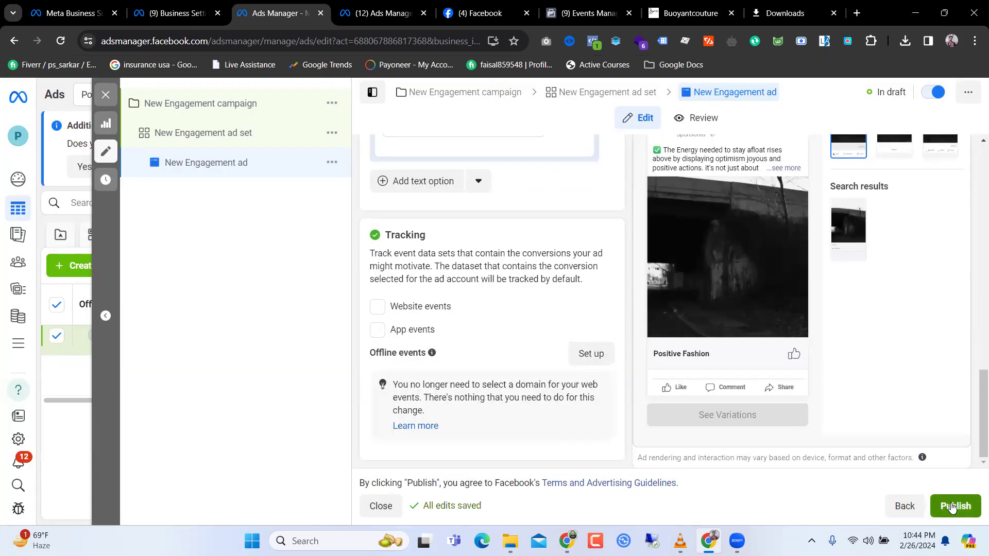
{"action": "left_click", "coordinate": [951, 508]}
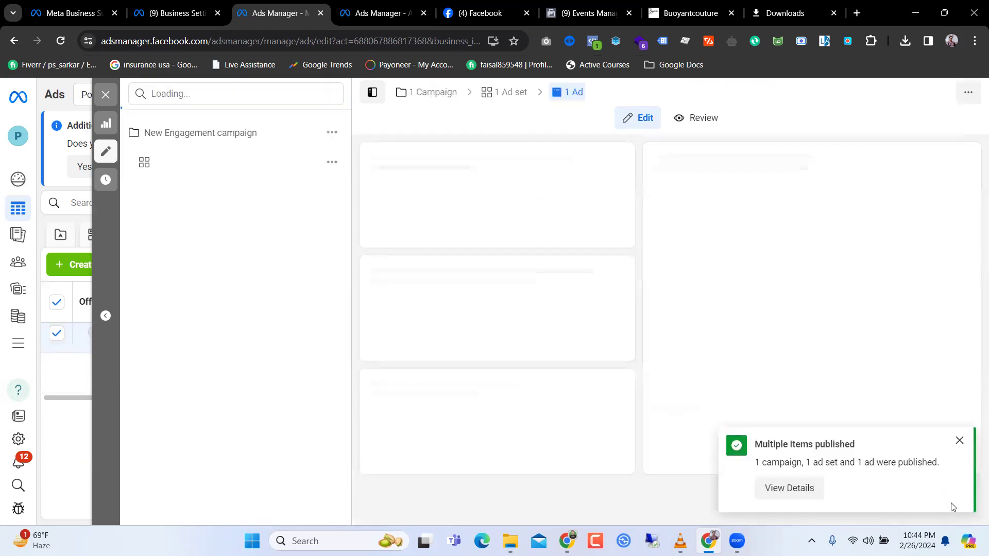
{"action": "left_click", "coordinate": [958, 444]}
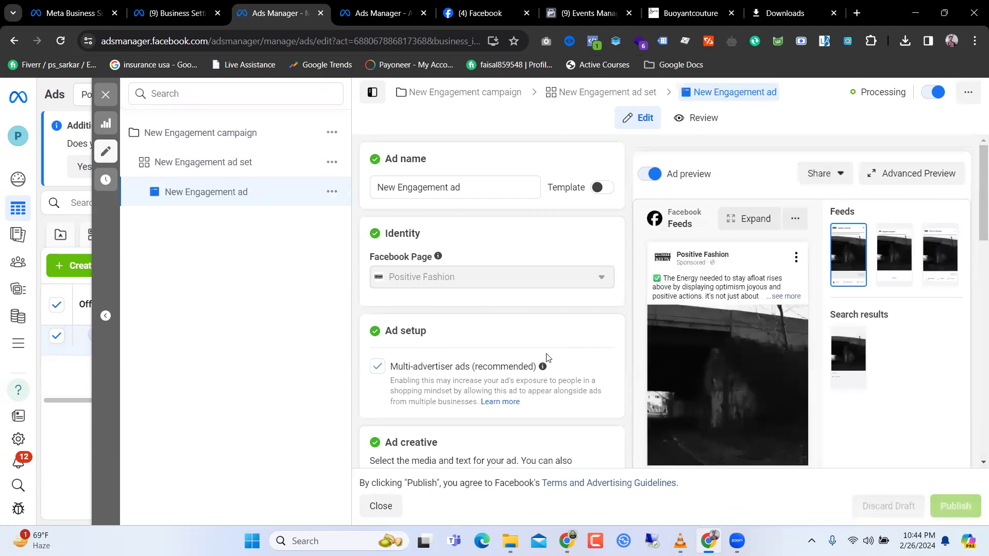
Review the published ad's creative and examine its Feeds, Marketplace, Video feeds and Search results placements in the advanced preview
{"action": "scroll", "coordinate": [536, 355], "scroll_direction": "down", "scroll_amount": 10}
{"action": "scroll", "coordinate": [536, 355], "scroll_direction": "down", "scroll_amount": 5}
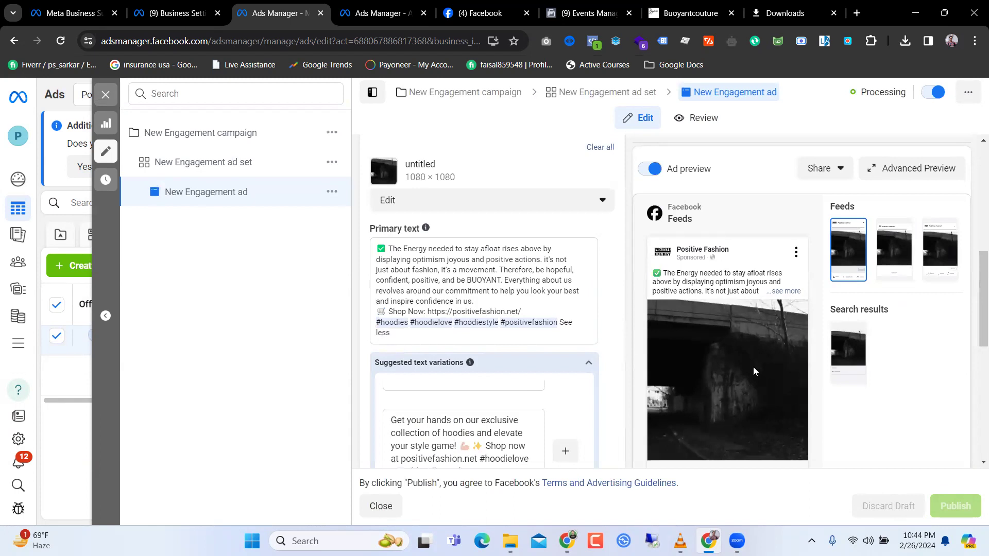
{"action": "scroll", "coordinate": [743, 342], "scroll_direction": "down", "scroll_amount": 7}
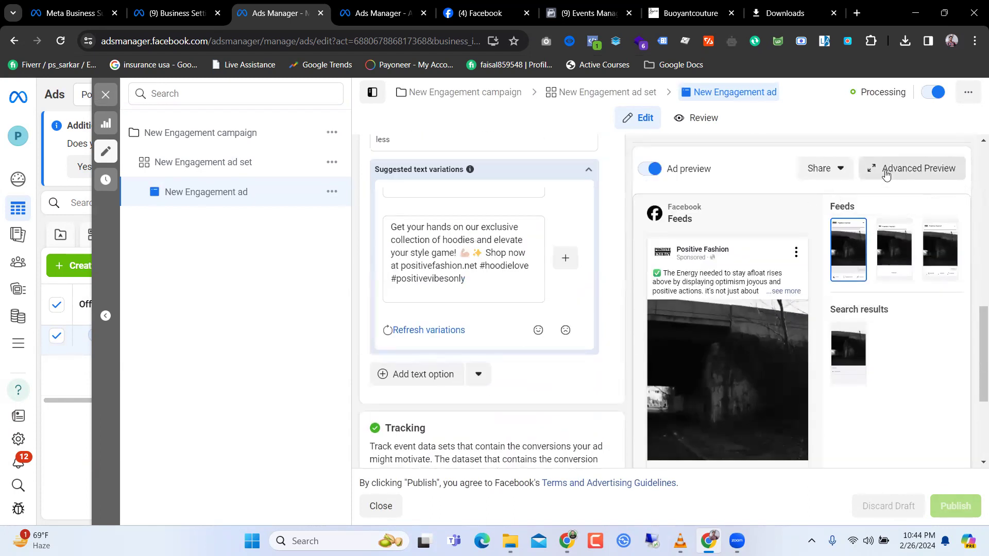
{"action": "left_click", "coordinate": [885, 170]}
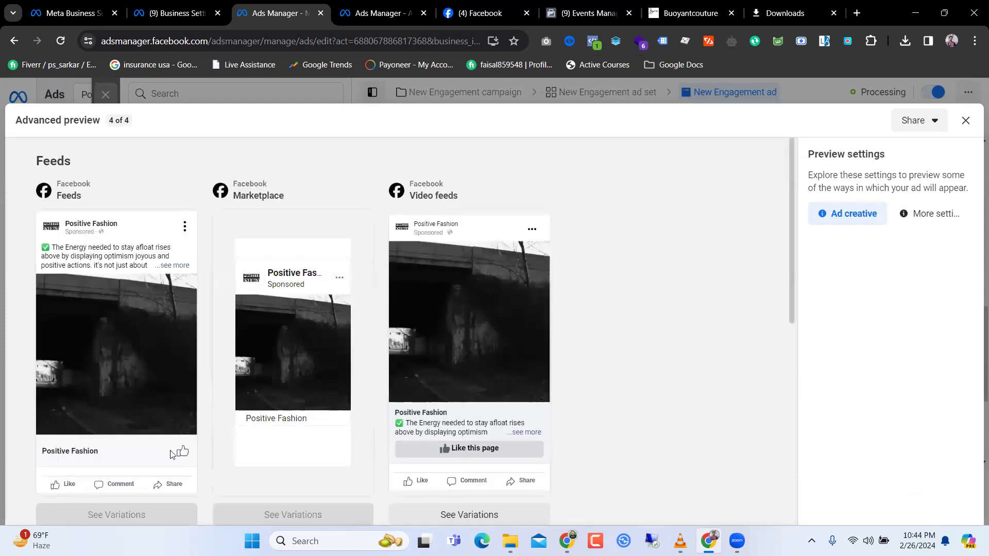
{"action": "scroll", "coordinate": [200, 397], "scroll_direction": "down", "scroll_amount": 1}
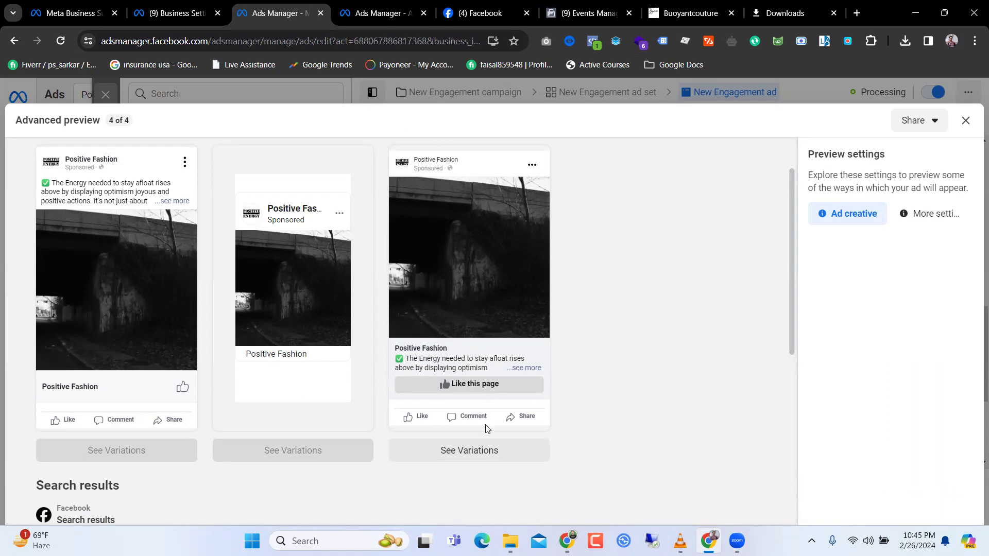
{"action": "scroll", "coordinate": [483, 428], "scroll_direction": "down", "scroll_amount": 3}
{"action": "scroll", "coordinate": [484, 428], "scroll_direction": "up", "scroll_amount": 5}
{"action": "left_click", "coordinate": [965, 121]}
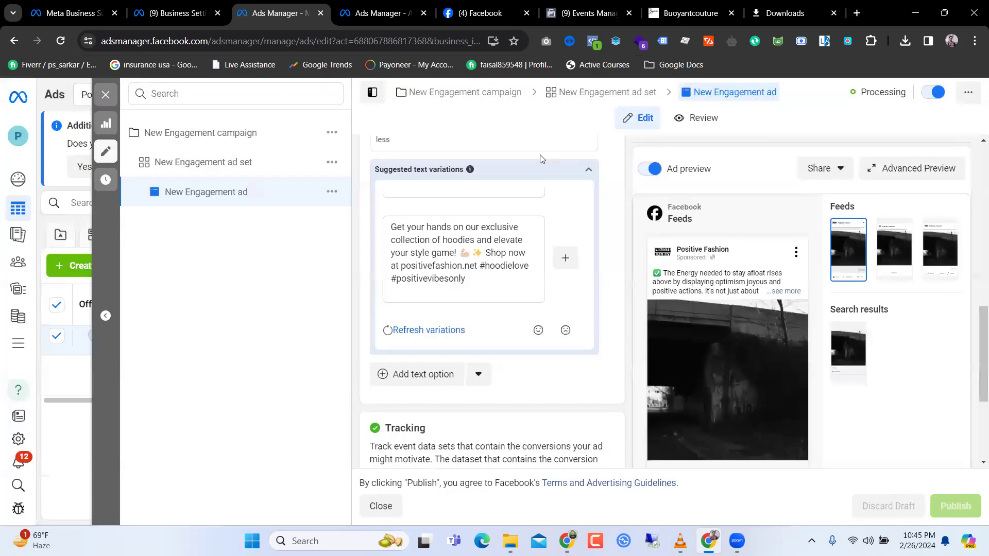
Close the ad editor and check the published items at the ad, ad set and campaign levels, ending on the ad sets
{"action": "left_click", "coordinate": [105, 94]}
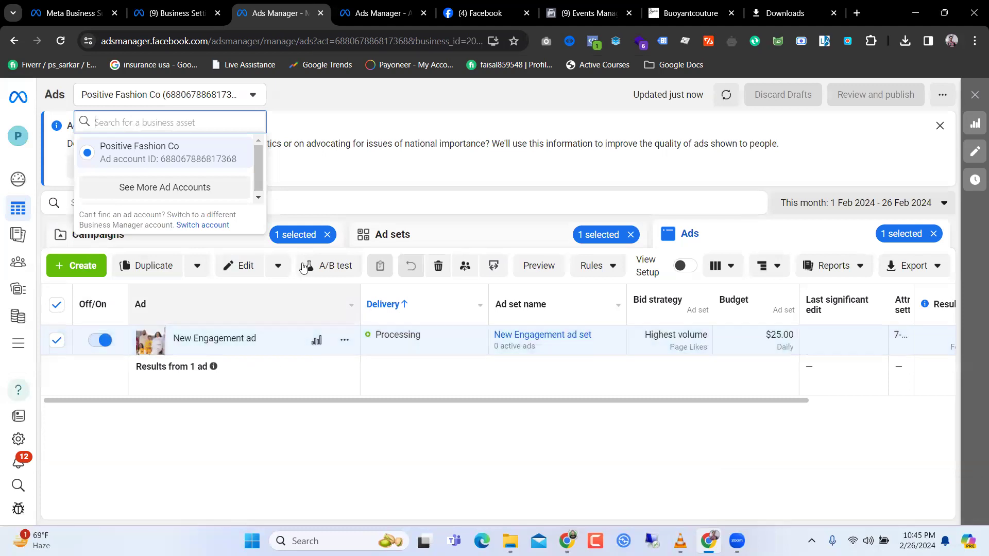
{"action": "left_click_drag", "start_coordinate": [363, 114], "coordinate": [363, 135]}
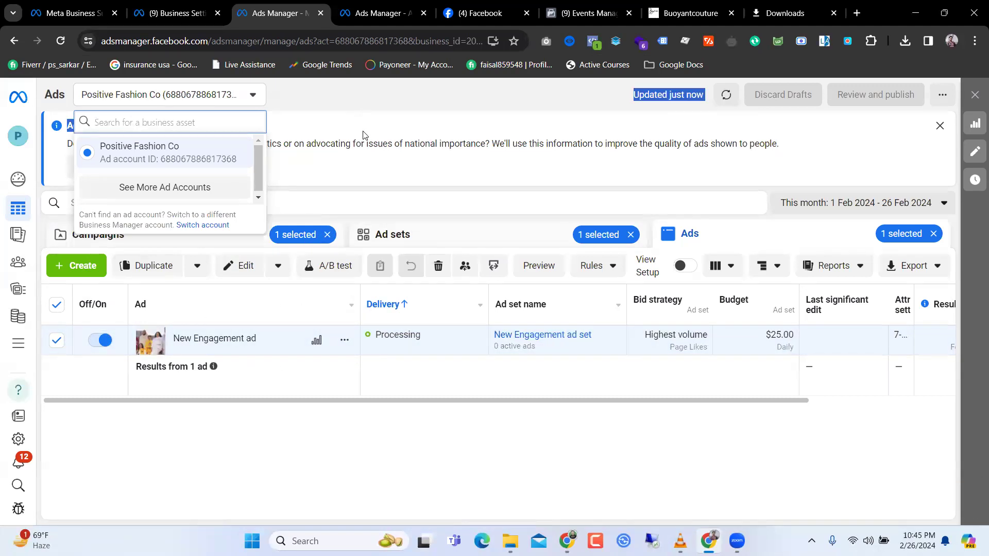
{"action": "left_click", "coordinate": [339, 99]}
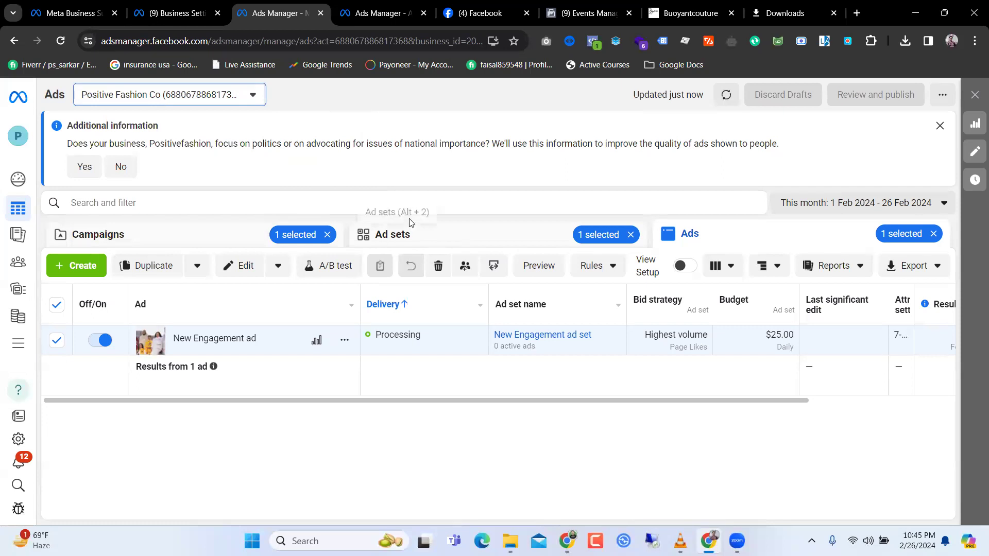
{"action": "left_click", "coordinate": [442, 230]}
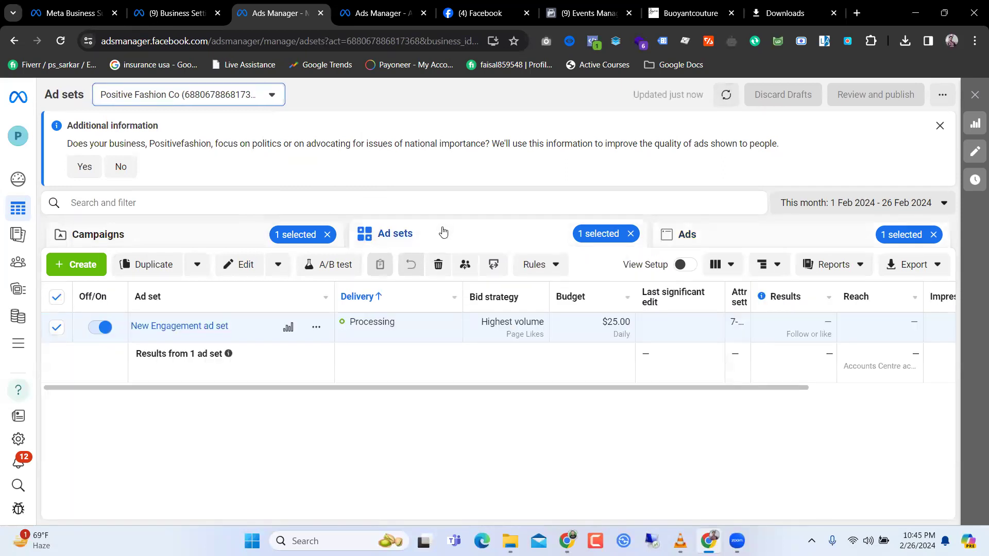
{"action": "left_click", "coordinate": [237, 232]}
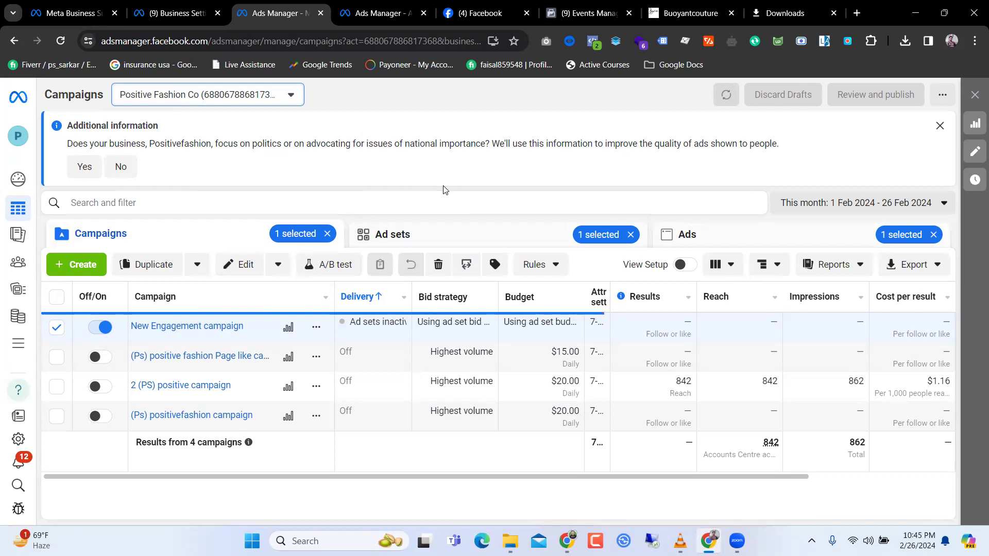
{"action": "left_click", "coordinate": [419, 237]}
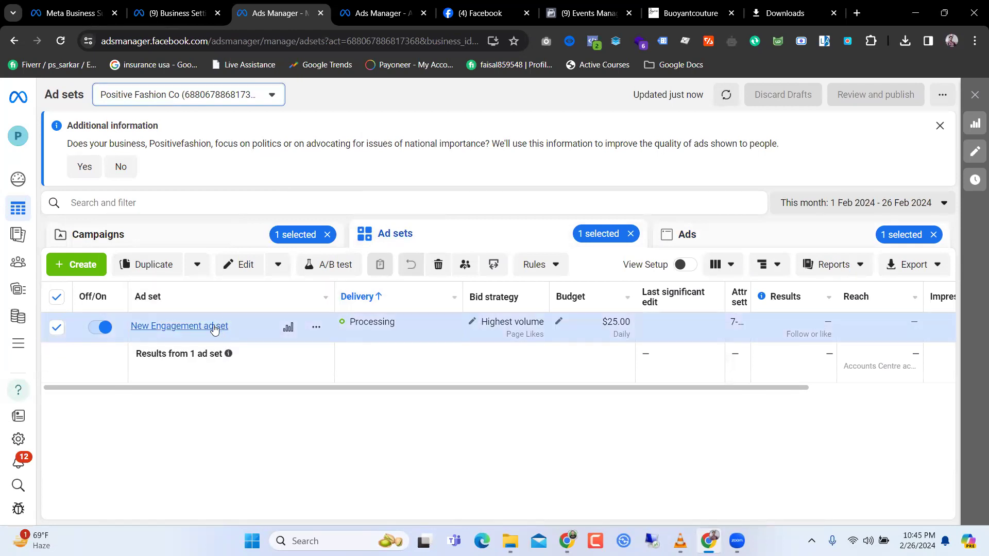
Reload the ad sets list and duplicate New Engagement ad set once into its original campaign, keeping existing reactions, comments and shares
{"action": "left_click", "coordinate": [61, 41]}
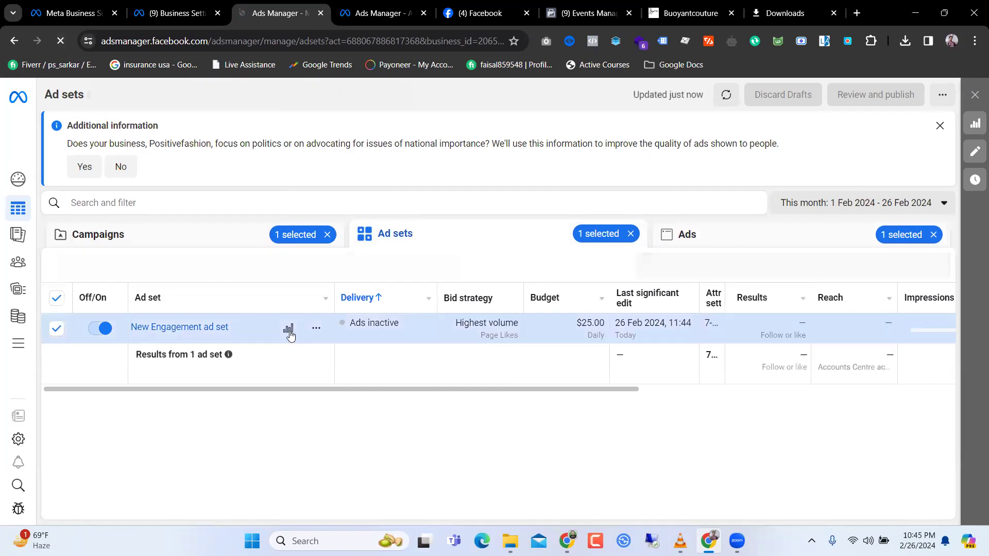
{"action": "left_click", "coordinate": [315, 328]}
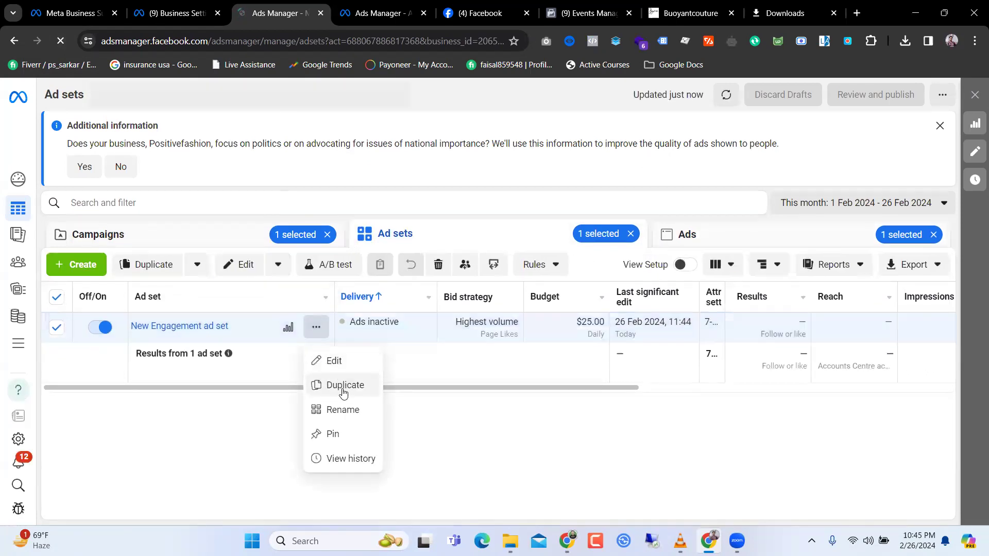
{"action": "left_click", "coordinate": [342, 386]}
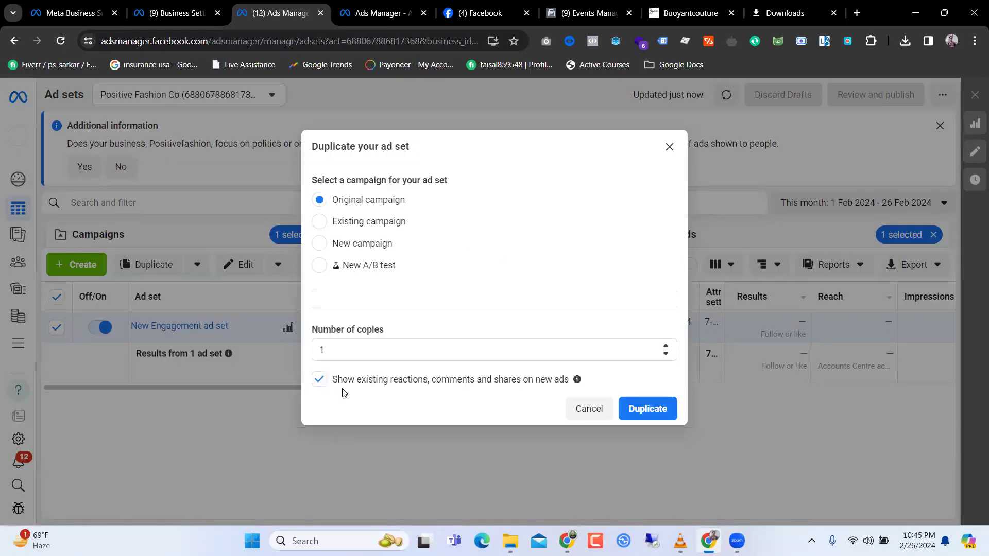
{"action": "left_click", "coordinate": [644, 415]}
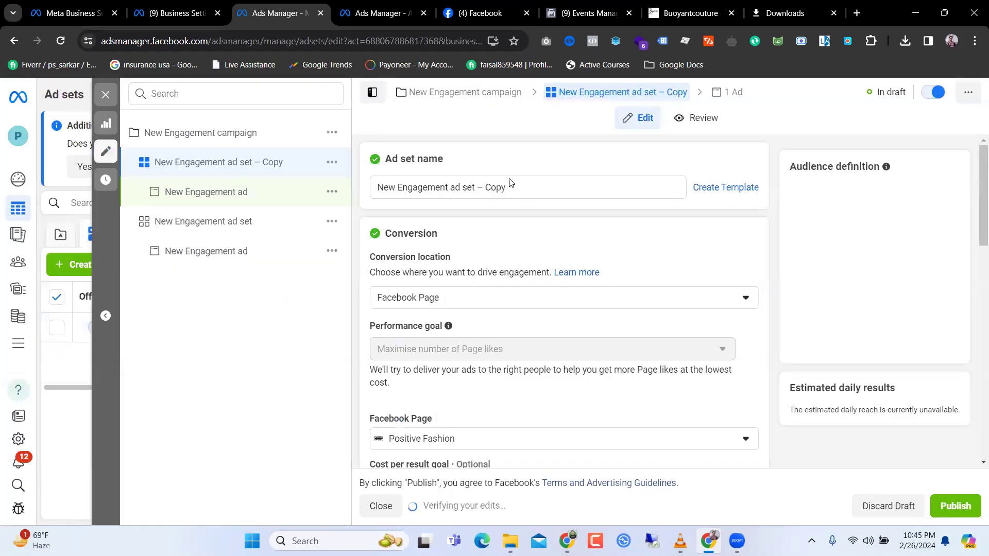
Rename the duplicated ad set as "New Engagement ad set – 2"
{"action": "left_click", "coordinate": [522, 189]}
{"action": "key", "text": "BackSpace"}
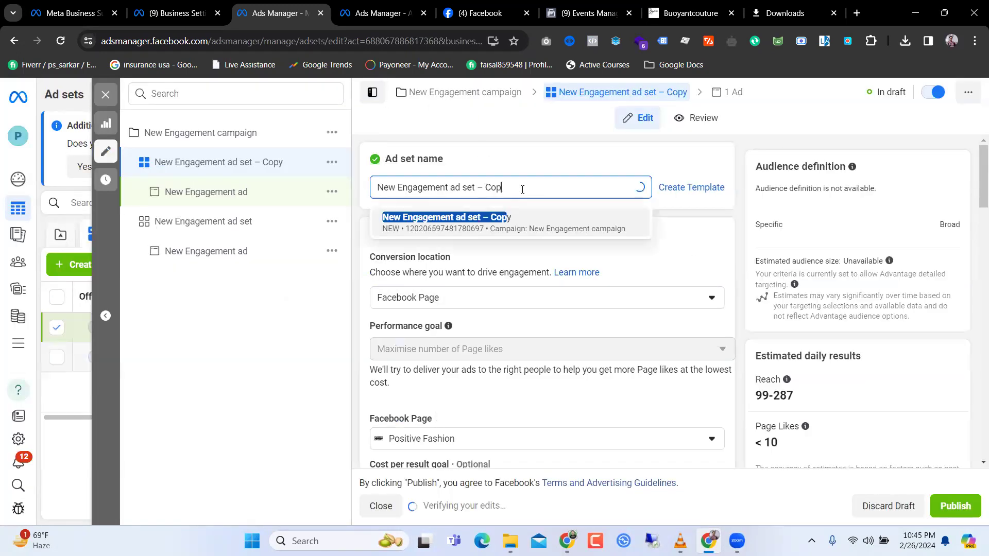
{"action": "key", "text": "BackSpace"}
{"action": "key", "text": "BackSpace"}
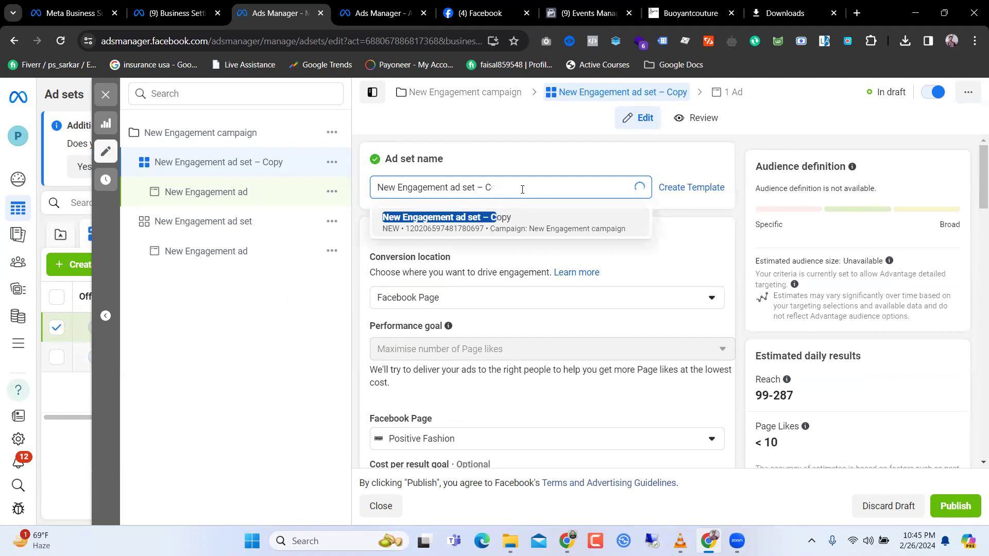
{"action": "key", "text": "BackSpace"}
{"action": "type", "text": "2"}
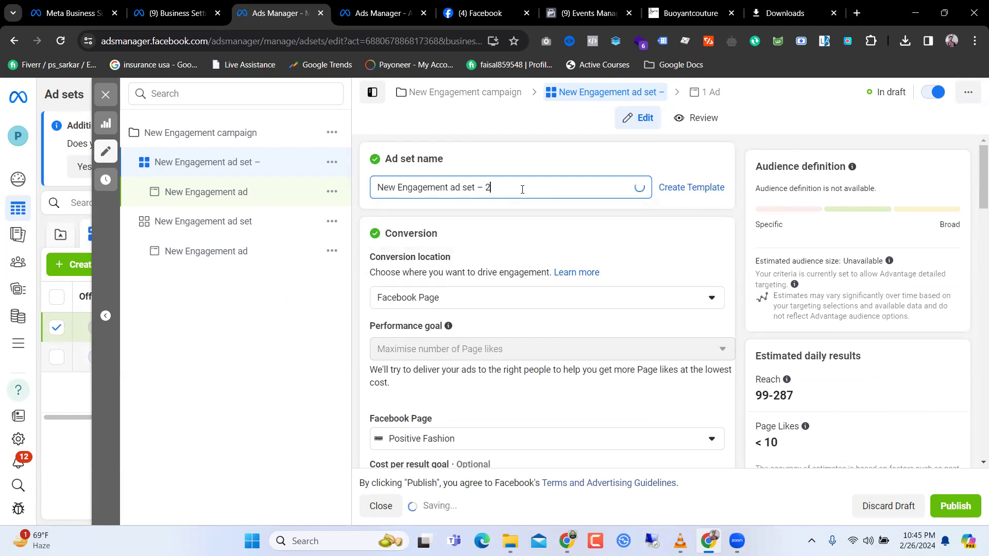
{"action": "left_click", "coordinate": [532, 161]}
Replace the Video Custom Audience in New Engagement ad set – 2 with the Lookalike (US, 1%) - Video Custom Audience
{"action": "scroll", "coordinate": [519, 272], "scroll_direction": "down", "scroll_amount": 4}
{"action": "scroll", "coordinate": [518, 270], "scroll_direction": "down", "scroll_amount": 9}
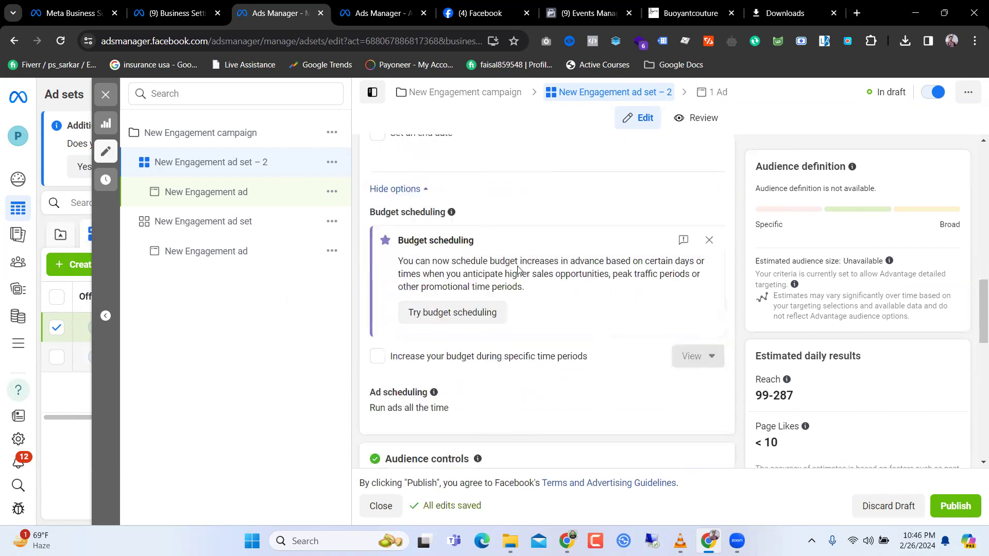
{"action": "scroll", "coordinate": [518, 270], "scroll_direction": "up", "scroll_amount": 5}
{"action": "scroll", "coordinate": [519, 270], "scroll_direction": "down", "scroll_amount": 15}
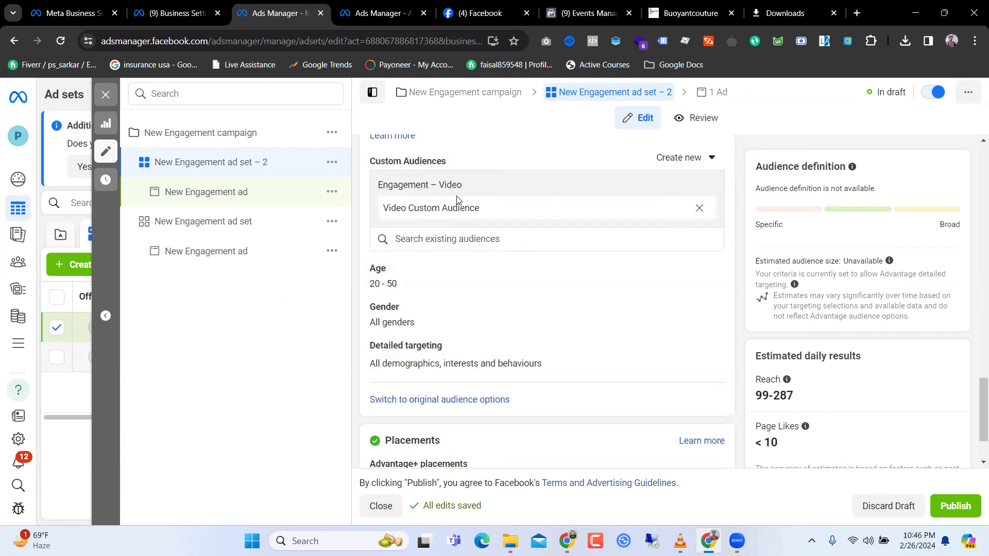
{"action": "left_click", "coordinate": [699, 208]}
{"action": "left_click", "coordinate": [525, 181]}
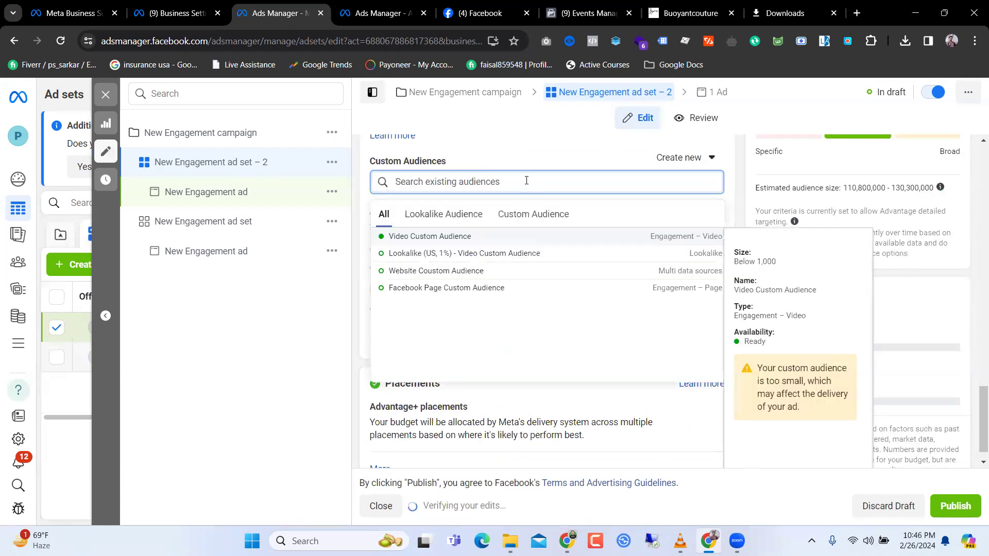
{"action": "left_click", "coordinate": [435, 215]}
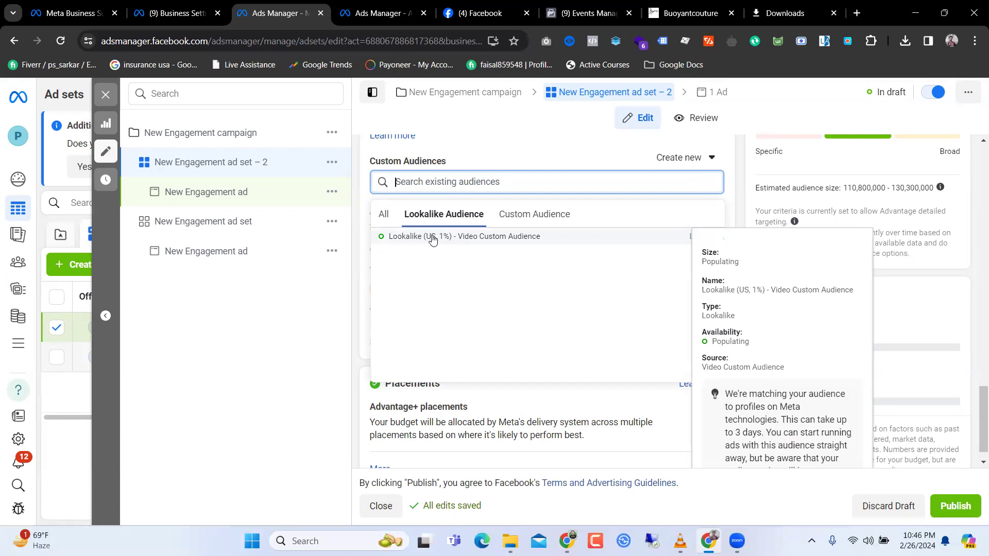
{"action": "left_click", "coordinate": [464, 238]}
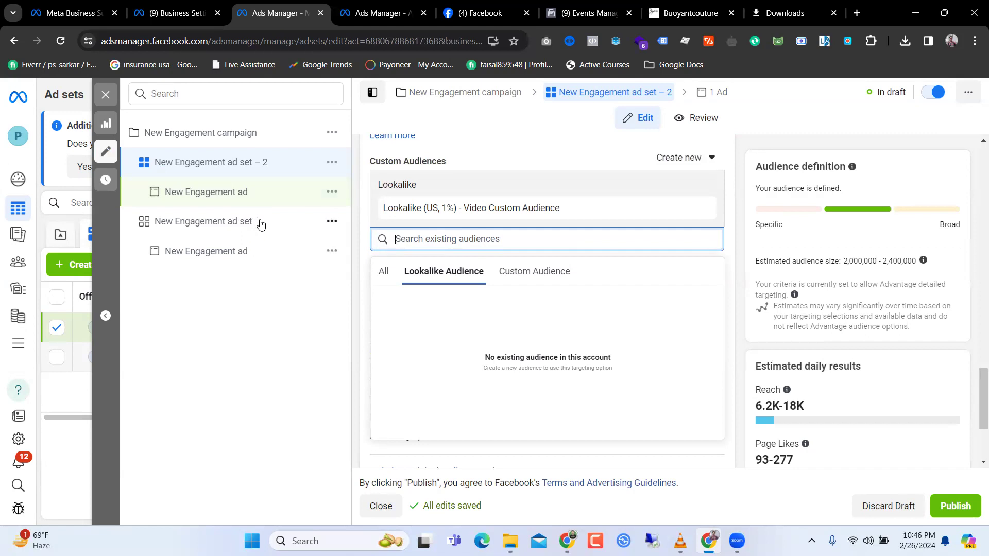
Rename the duplicated ad as "New Engagement ad 2" and publish it together with its ad set
{"action": "left_click", "coordinate": [264, 199]}
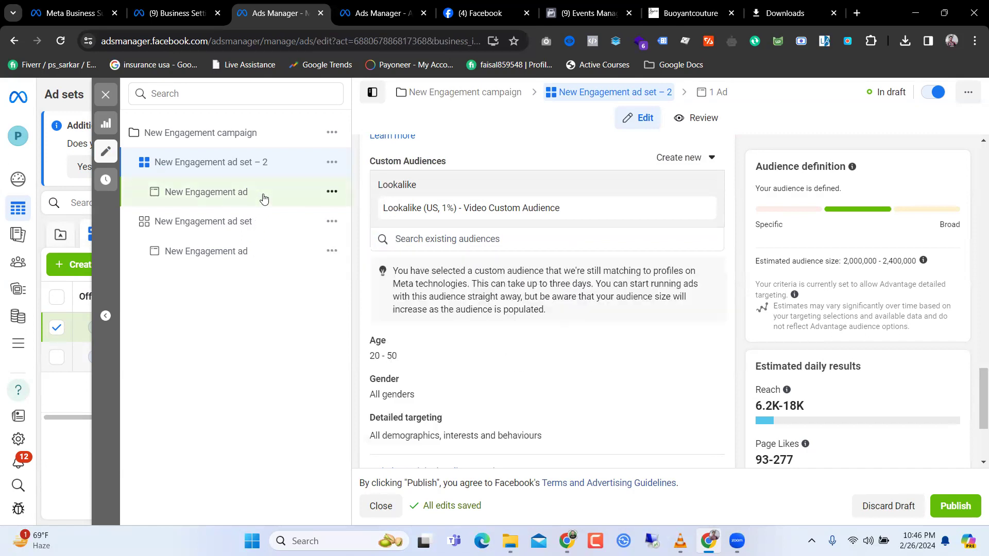
{"action": "left_click", "coordinate": [518, 186]}
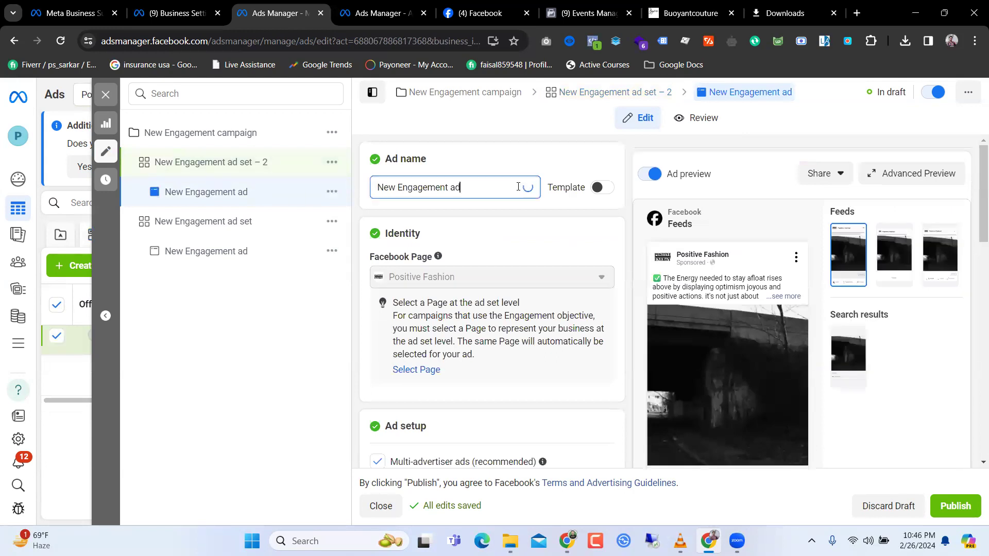
{"action": "type", "text": "2"}
{"action": "scroll", "coordinate": [743, 297], "scroll_direction": "down", "scroll_amount": 7}
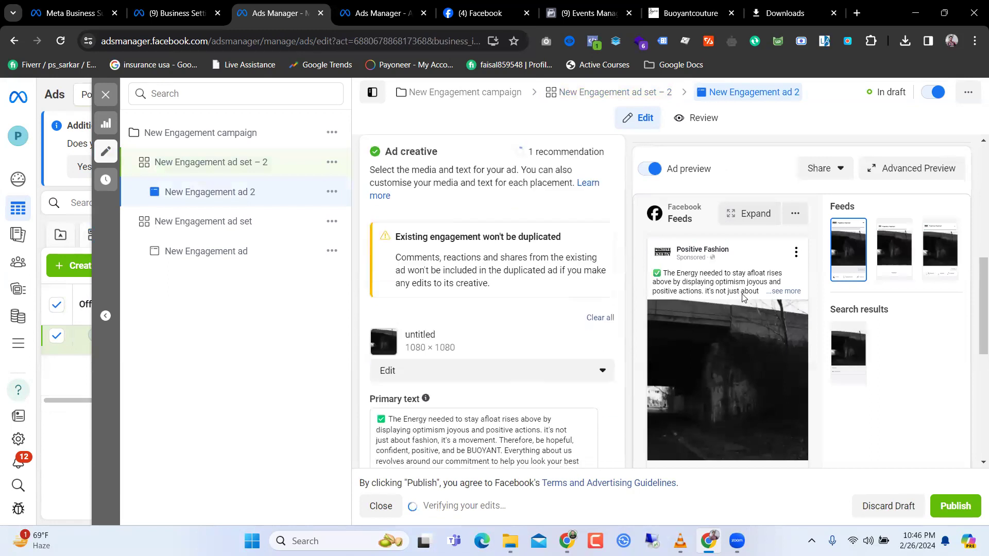
{"action": "scroll", "coordinate": [743, 297], "scroll_direction": "down", "scroll_amount": 8}
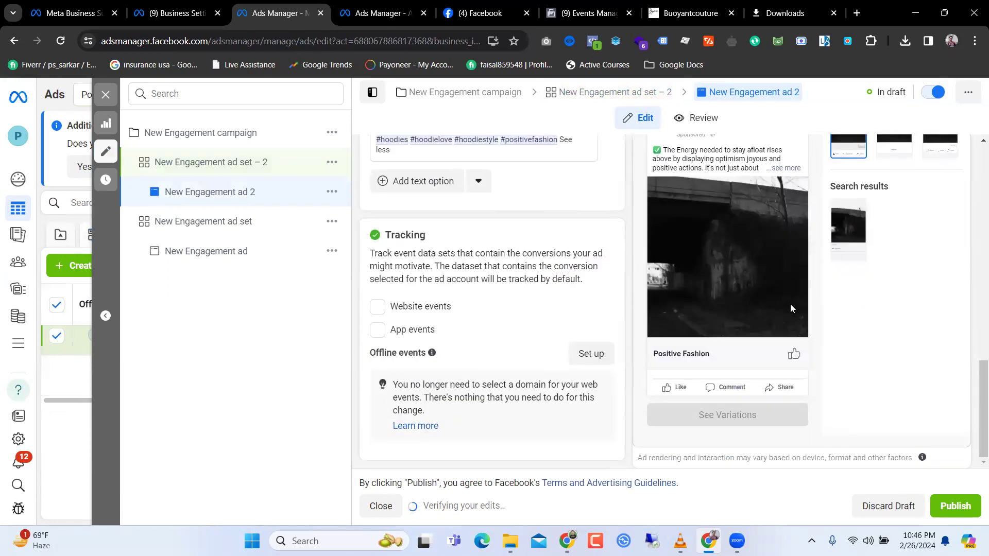
{"action": "left_click", "coordinate": [951, 509]}
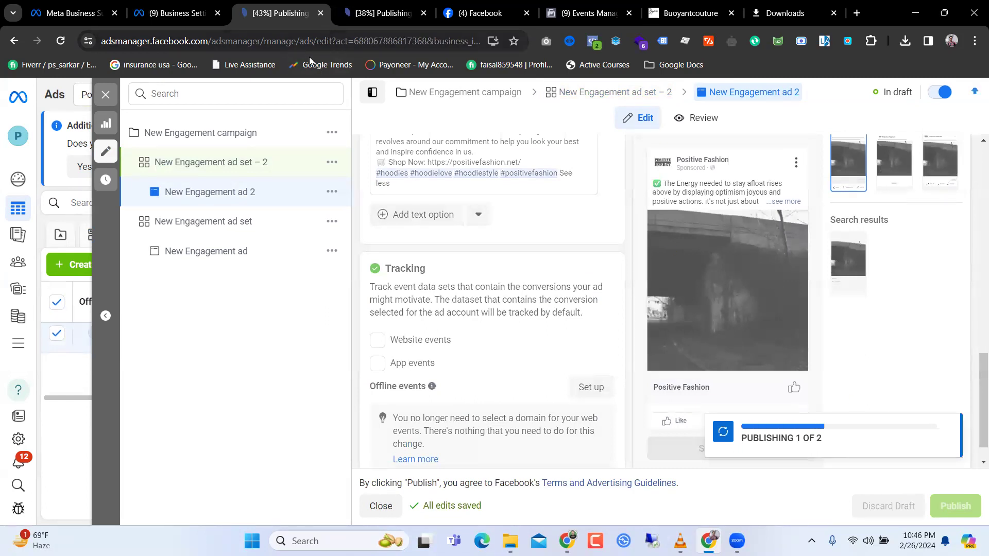
Check the availability of the saved audiences in the Audience list and reload the list
{"action": "key", "text": "ctrl+Tab"}
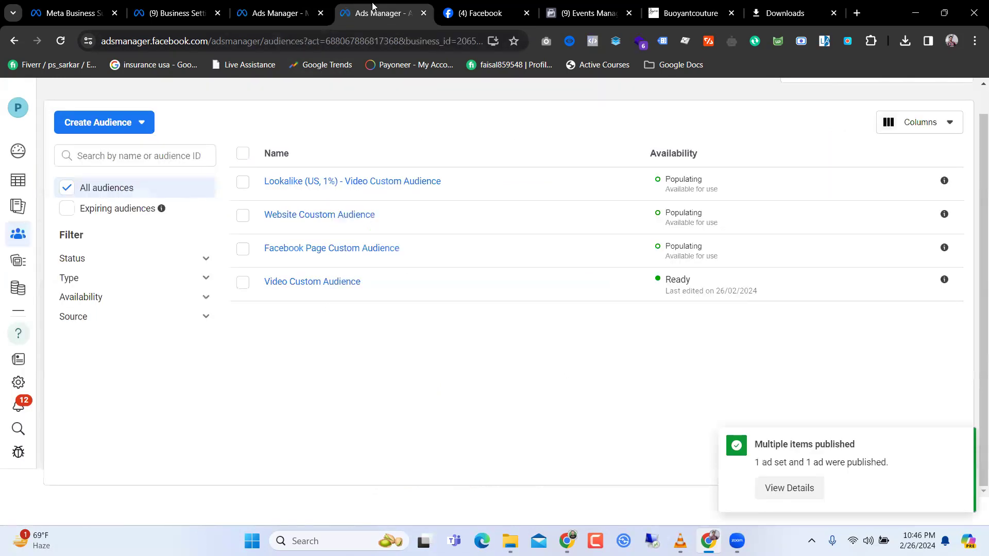
{"action": "left_click_drag", "start_coordinate": [690, 281], "coordinate": [661, 279]}
{"action": "left_click", "coordinate": [691, 316]}
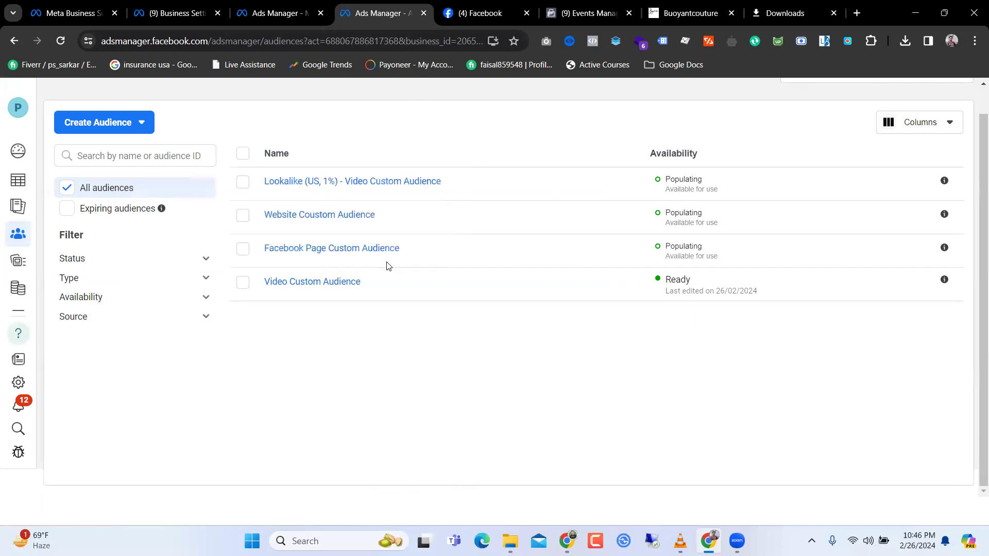
{"action": "left_click", "coordinate": [60, 41]}
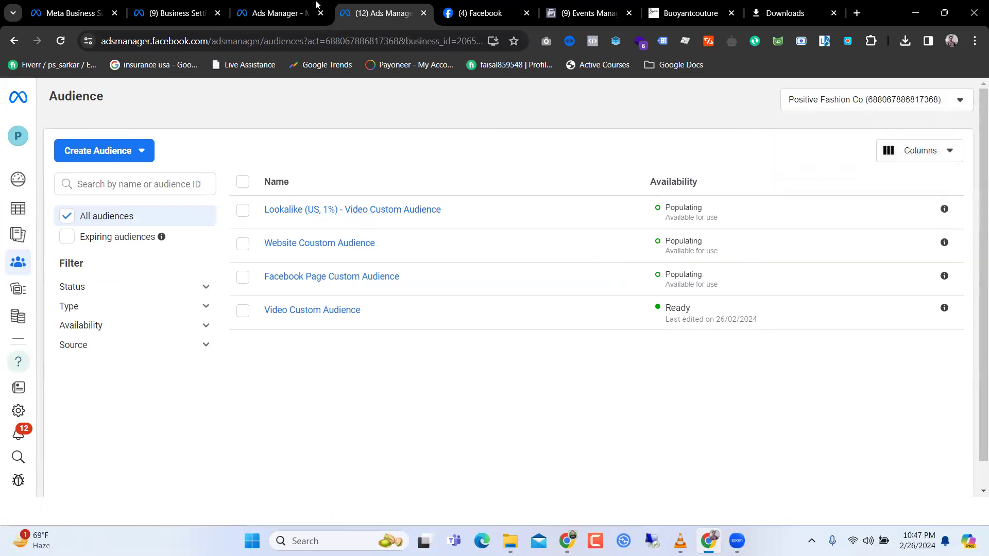
Close the ad editor and check the ad sets and the New Engagement campaign's delivery status
{"action": "left_click", "coordinate": [301, 11]}
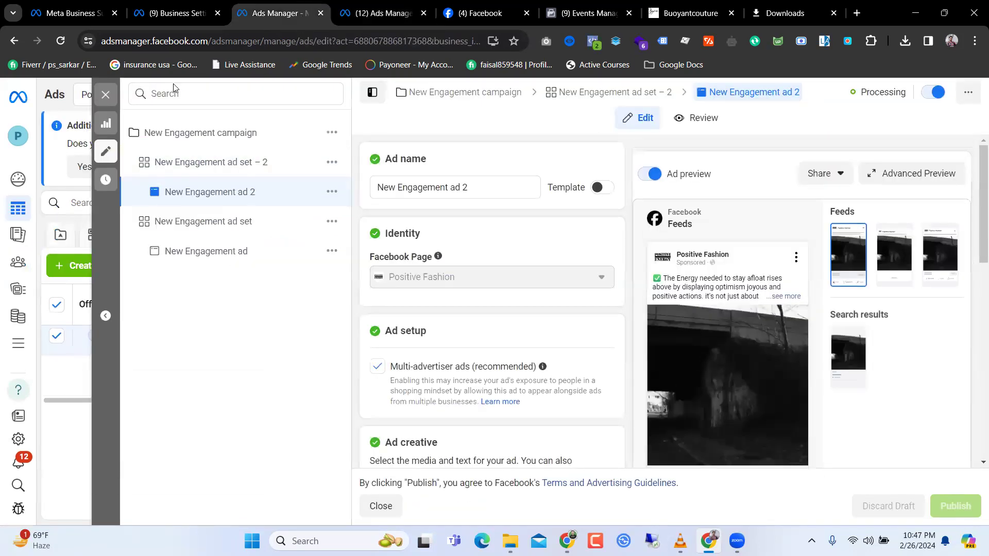
{"action": "left_click", "coordinate": [105, 94]}
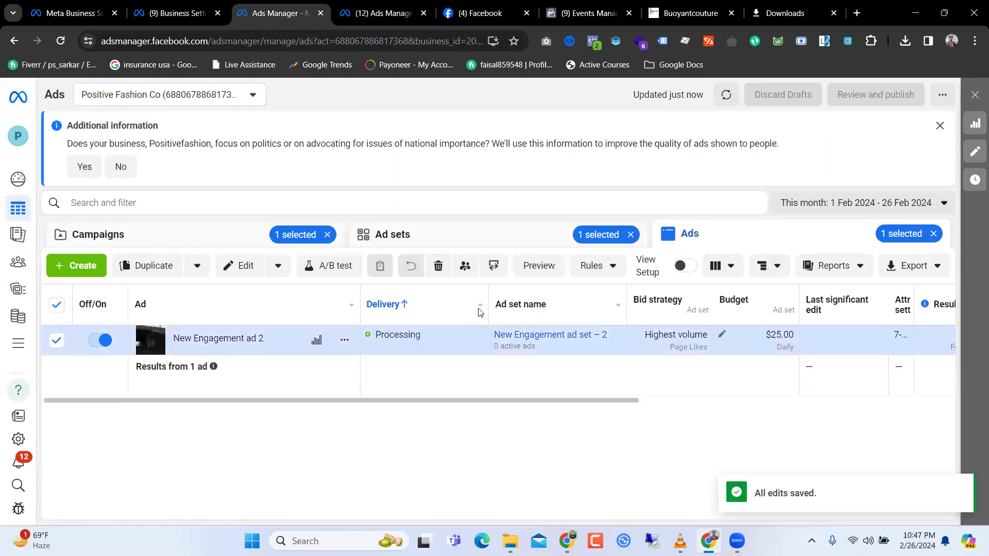
{"action": "left_click", "coordinate": [233, 238]}
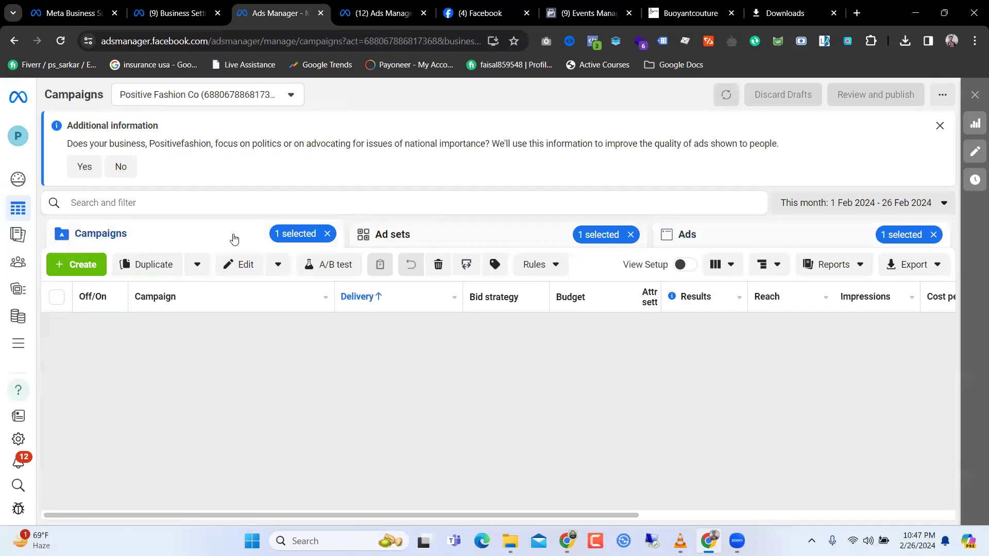
{"action": "left_click", "coordinate": [406, 233]}
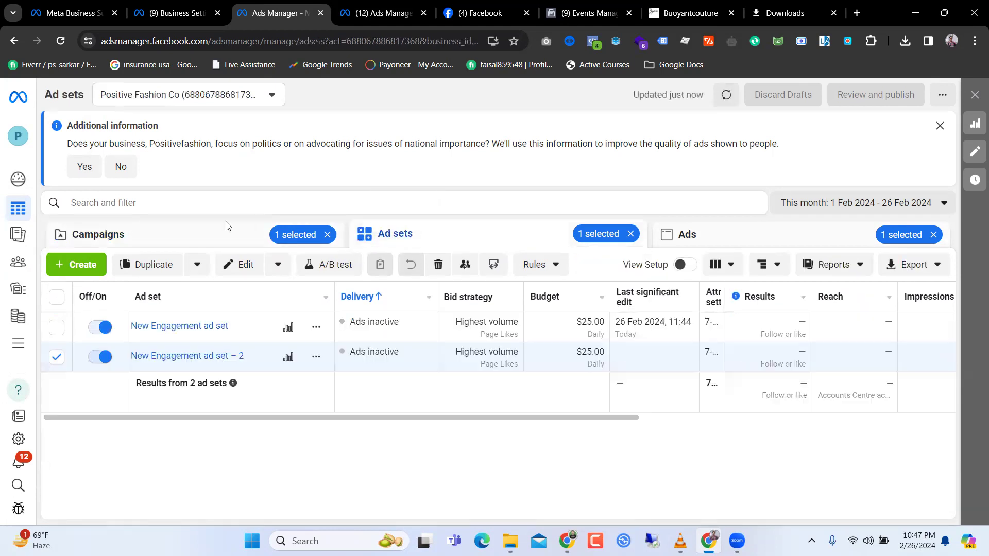
{"action": "left_click", "coordinate": [202, 233]}
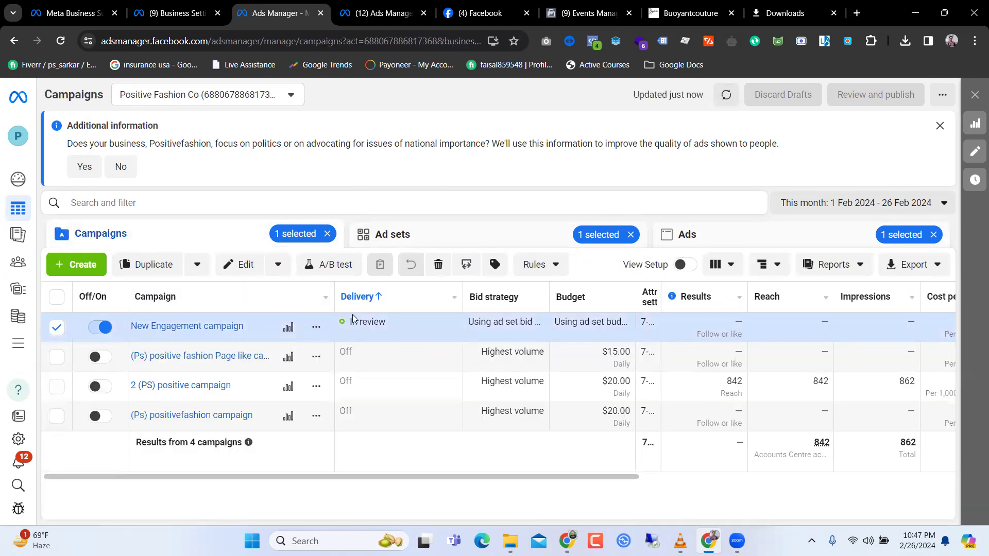
{"action": "left_click_drag", "start_coordinate": [397, 322], "coordinate": [350, 321]}
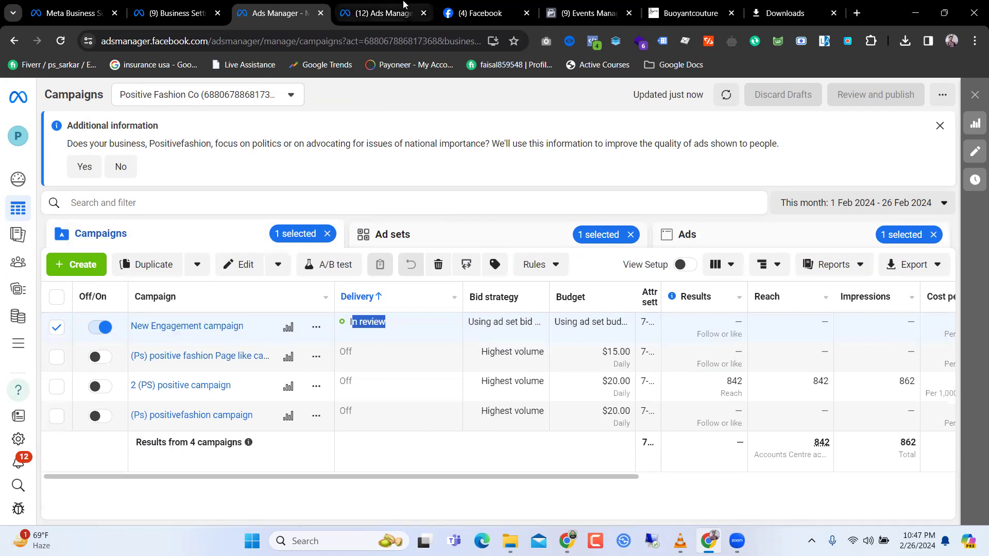
{"action": "left_click", "coordinate": [350, 10]}
{"action": "scroll", "coordinate": [545, 278], "scroll_direction": "down", "scroll_amount": 1}
{"action": "scroll", "coordinate": [545, 278], "scroll_direction": "up", "scroll_amount": 1}
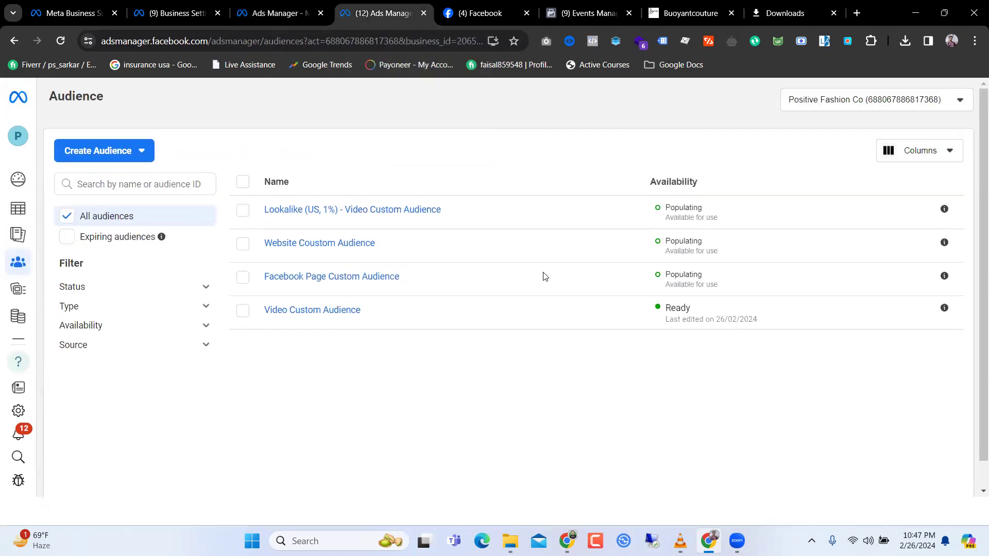
{"action": "scroll", "coordinate": [544, 275], "scroll_direction": "down", "scroll_amount": 1}
{"action": "scroll", "coordinate": [545, 275], "scroll_direction": "up", "scroll_amount": 1}
{"action": "left_click", "coordinate": [249, 7]}
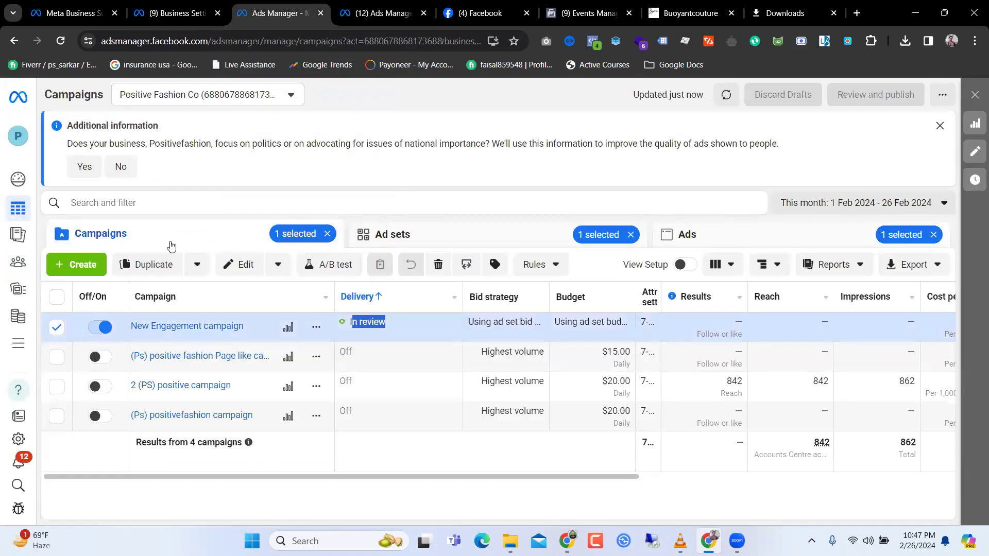
{"action": "left_click", "coordinate": [340, 4]}
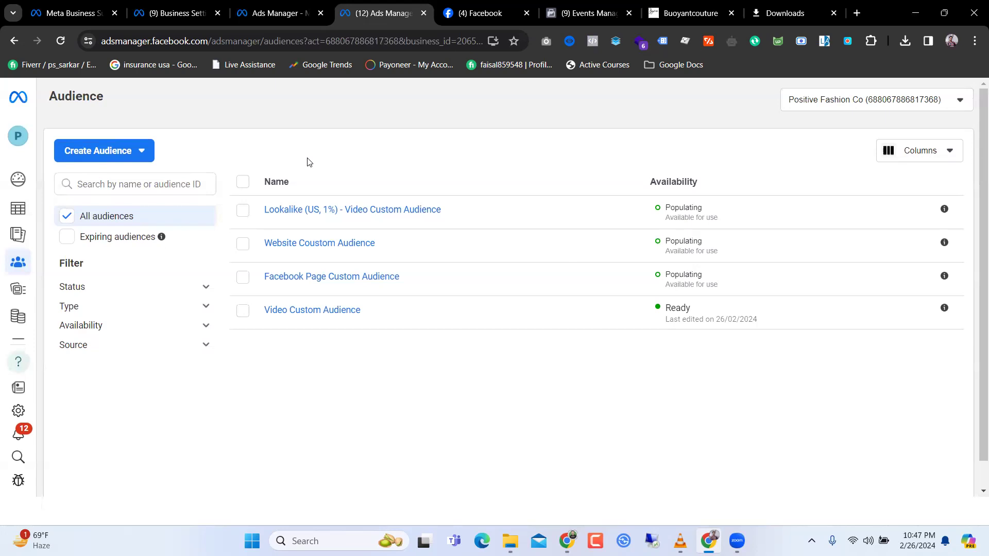
{"action": "scroll", "coordinate": [437, 257], "scroll_direction": "down", "scroll_amount": 1}
{"action": "scroll", "coordinate": [436, 256], "scroll_direction": "up", "scroll_amount": 1}
{"action": "scroll", "coordinate": [974, 239], "scroll_direction": "down", "scroll_amount": 1}
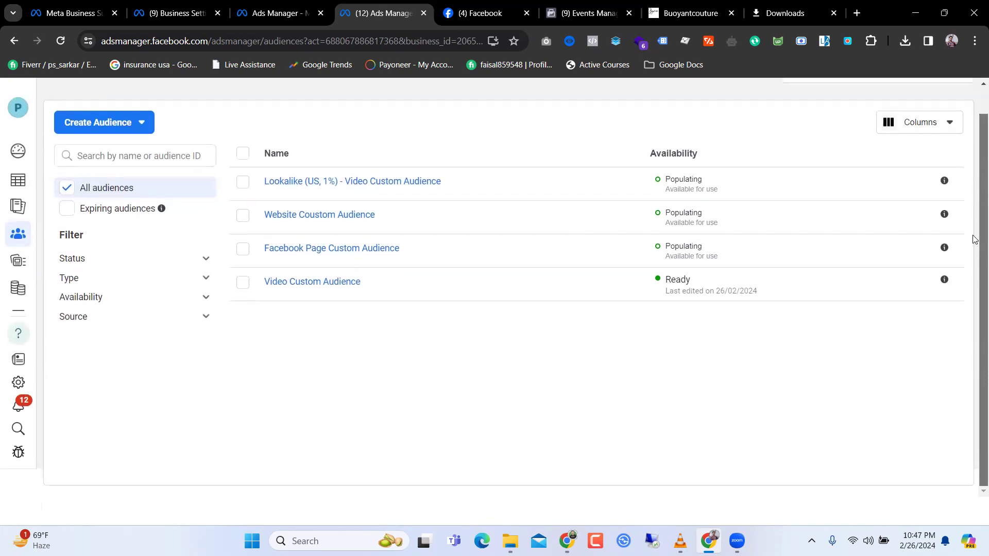
{"action": "scroll", "coordinate": [974, 123], "scroll_direction": "up", "scroll_amount": 1}
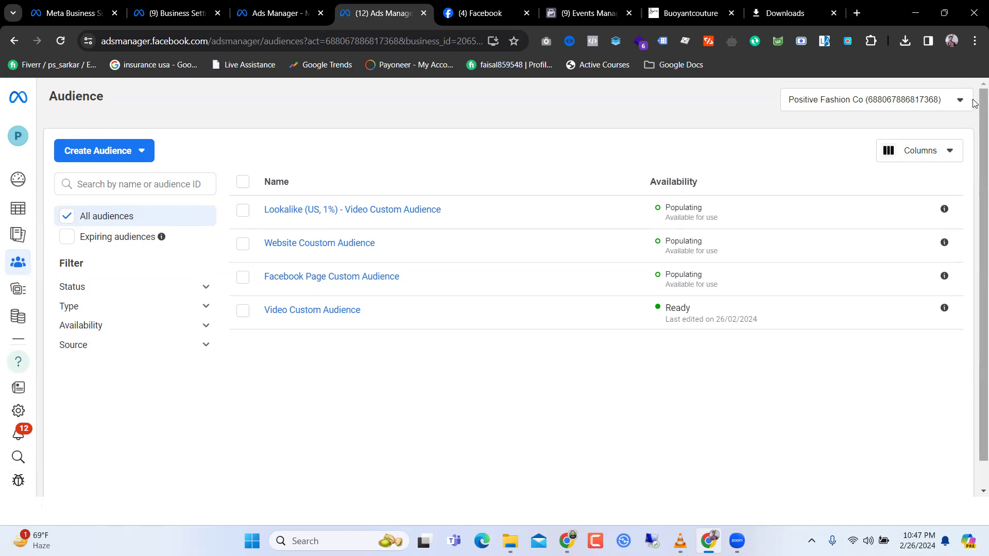
{"action": "scroll", "coordinate": [973, 267], "scroll_direction": "down", "scroll_amount": 1}
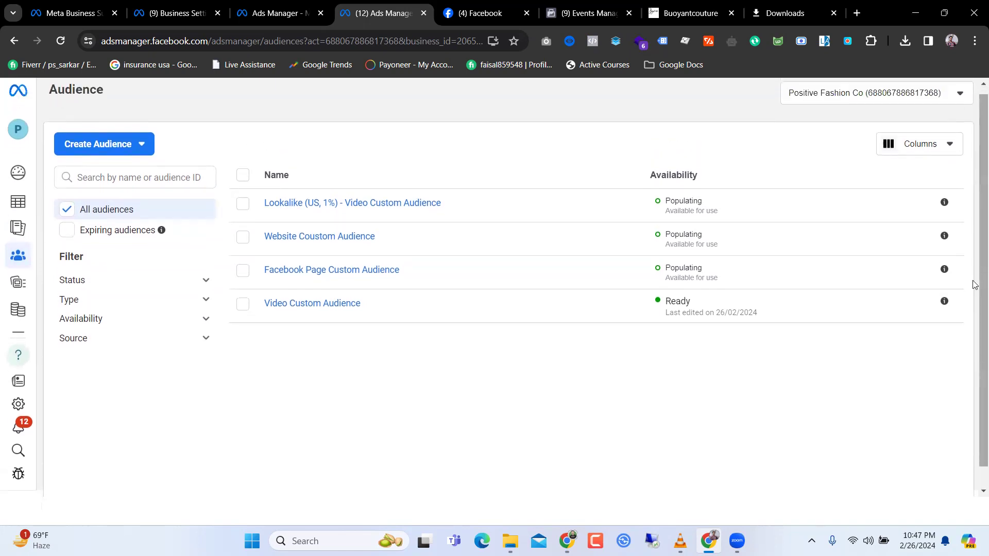
{"action": "scroll", "coordinate": [974, 279], "scroll_direction": "up", "scroll_amount": 1}
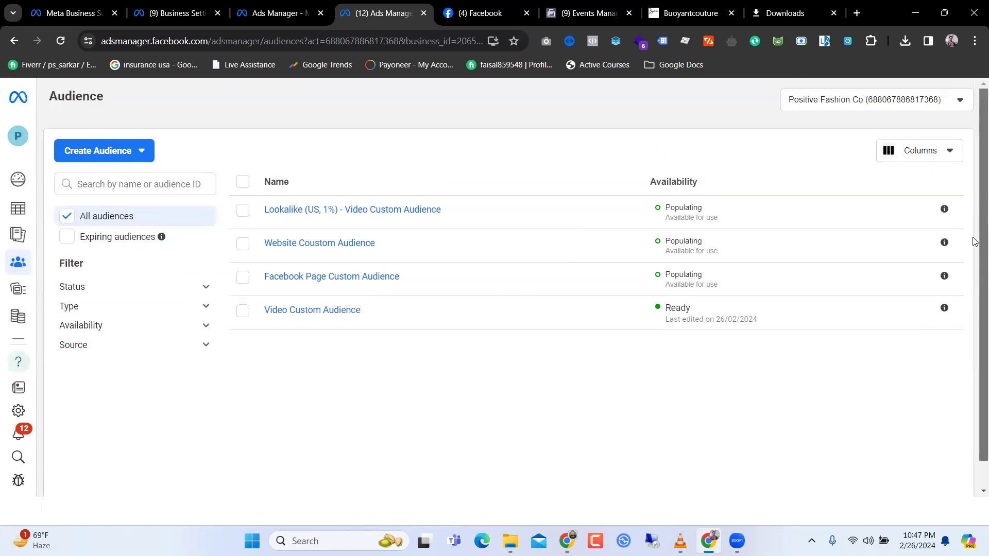
{"action": "left_click", "coordinate": [288, 6]}
{"action": "left_click", "coordinate": [397, 13]}
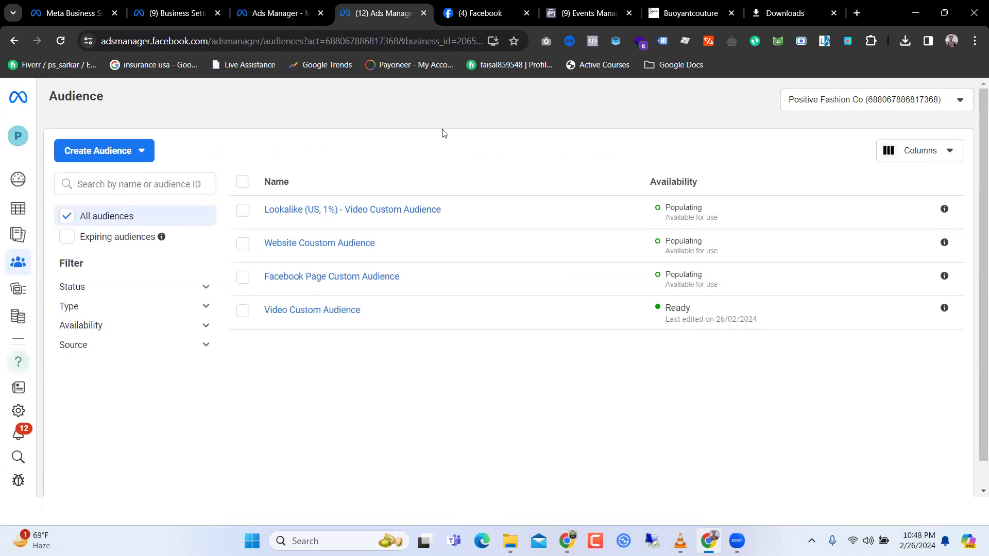
{"action": "left_click", "coordinate": [249, 6]}
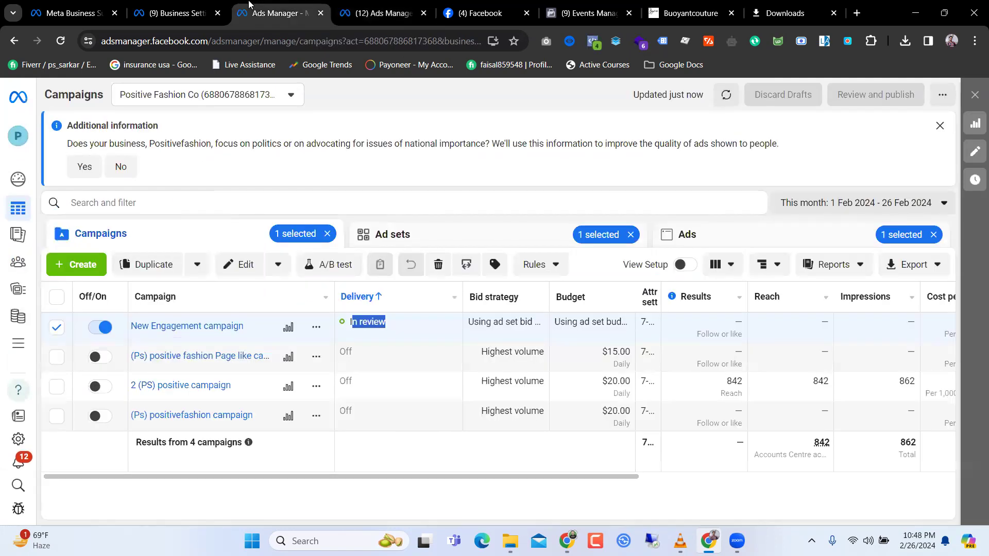
{"action": "left_click", "coordinate": [379, 6]}
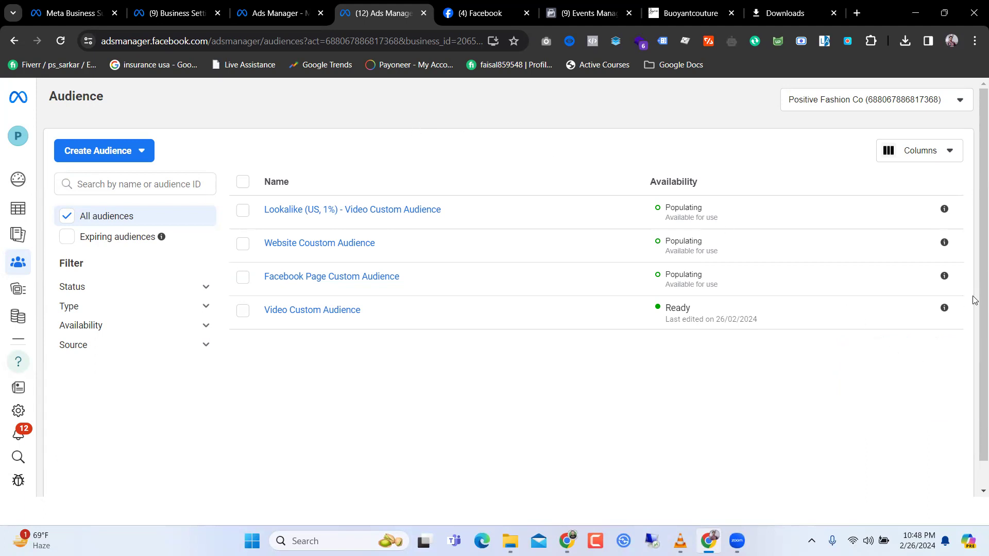
{"action": "scroll", "coordinate": [975, 259], "scroll_direction": "down", "scroll_amount": 1}
{"action": "scroll", "coordinate": [974, 259], "scroll_direction": "up", "scroll_amount": 1}
Examine the activity graph and the tracked events list of Positivefashion's pixel in Events Manager
{"action": "left_click", "coordinate": [547, 4]}
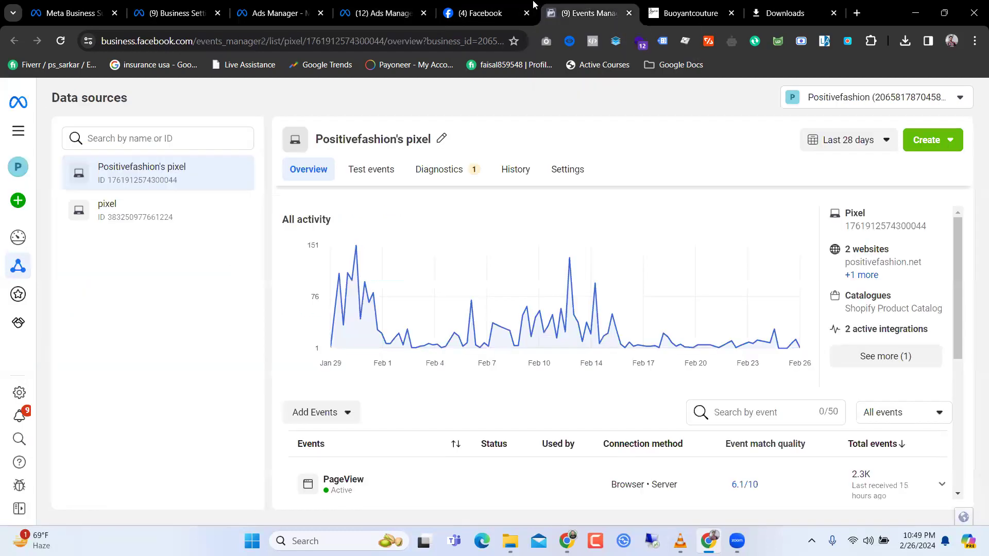
{"action": "scroll", "coordinate": [662, 260], "scroll_direction": "down", "scroll_amount": 5}
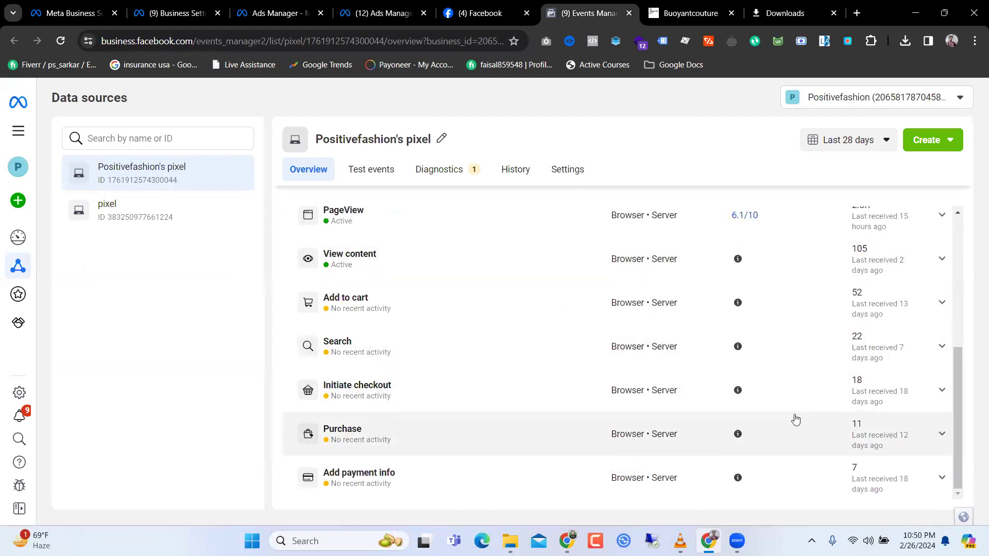
{"action": "scroll", "coordinate": [795, 418], "scroll_direction": "up", "scroll_amount": 5}
{"action": "scroll", "coordinate": [795, 415], "scroll_direction": "down", "scroll_amount": 5}
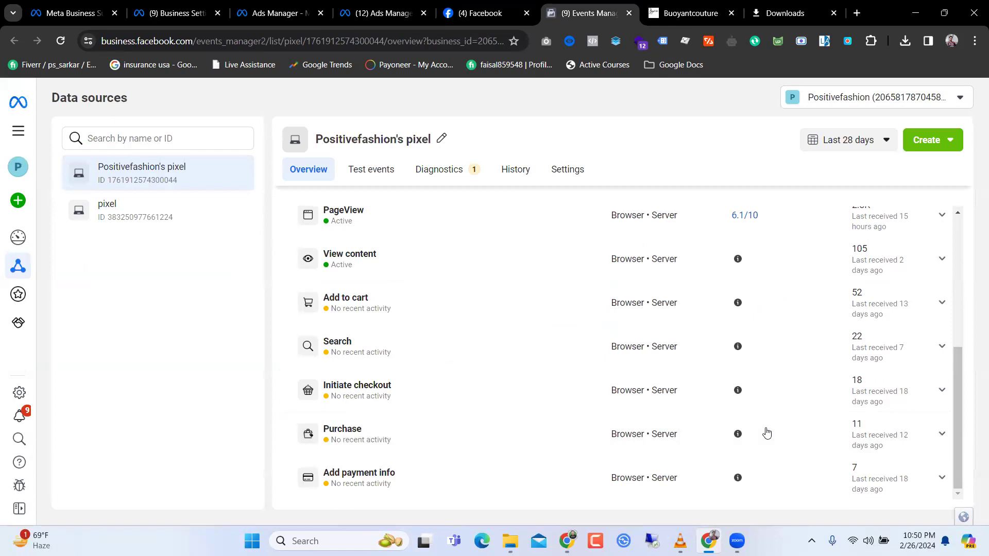
{"action": "scroll", "coordinate": [766, 432], "scroll_direction": "up", "scroll_amount": 5}
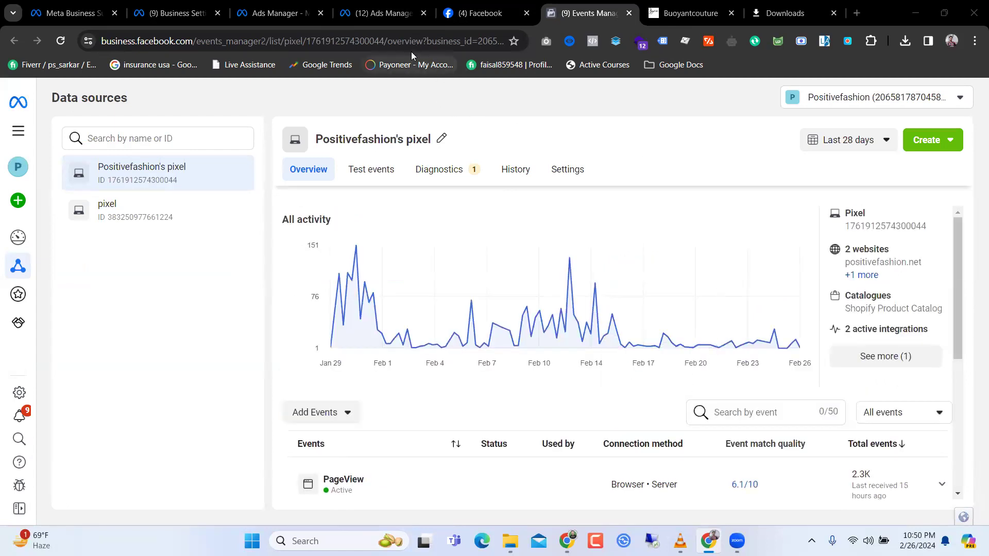
{"action": "scroll", "coordinate": [647, 265], "scroll_direction": "down", "scroll_amount": 5}
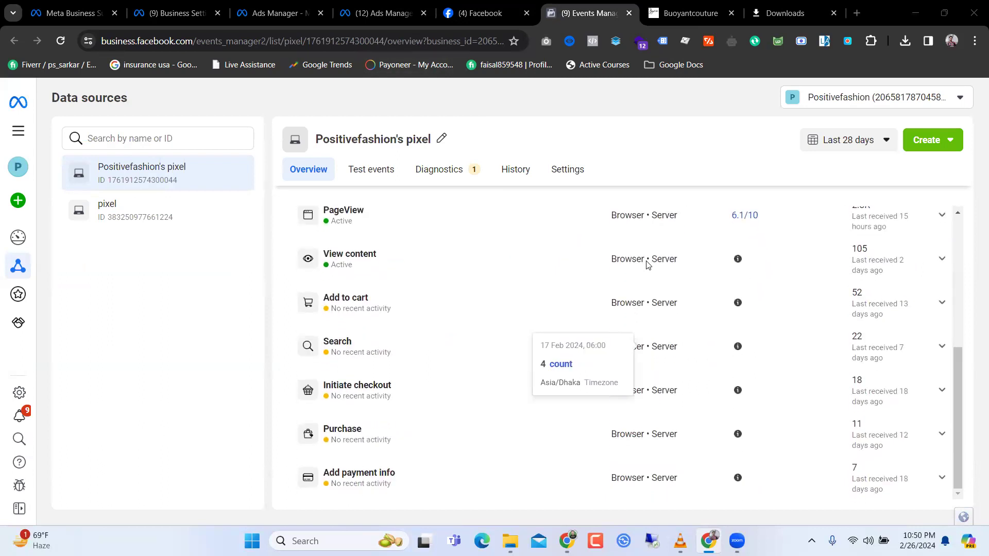
{"action": "scroll", "coordinate": [648, 264], "scroll_direction": "up", "scroll_amount": 5}
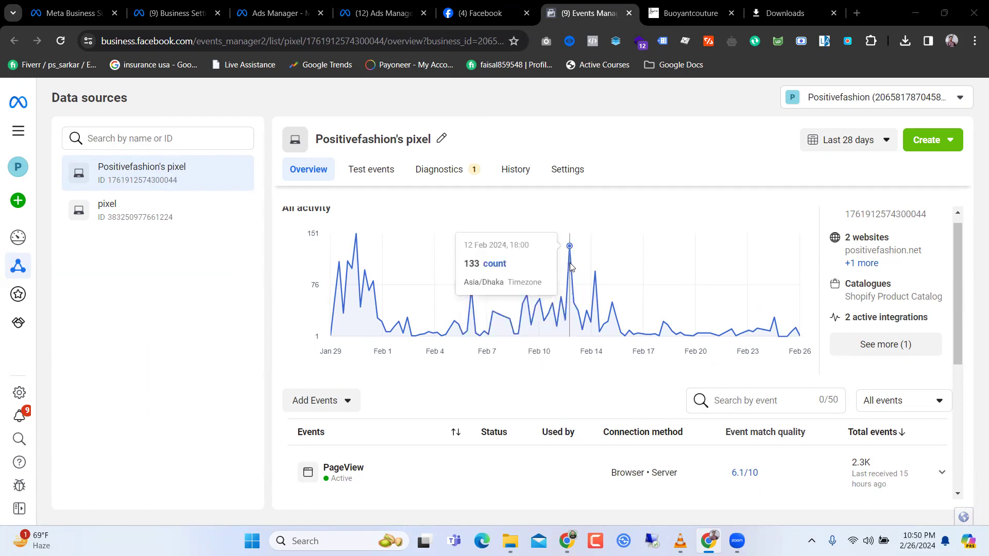
{"action": "scroll", "coordinate": [570, 266], "scroll_direction": "down", "scroll_amount": 5}
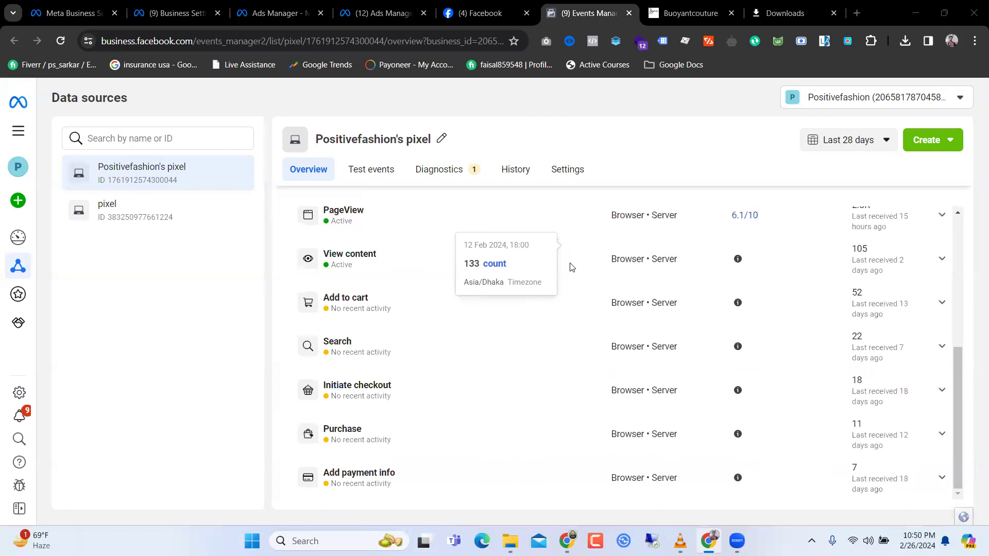
{"action": "scroll", "coordinate": [570, 266], "scroll_direction": "up", "scroll_amount": 5}
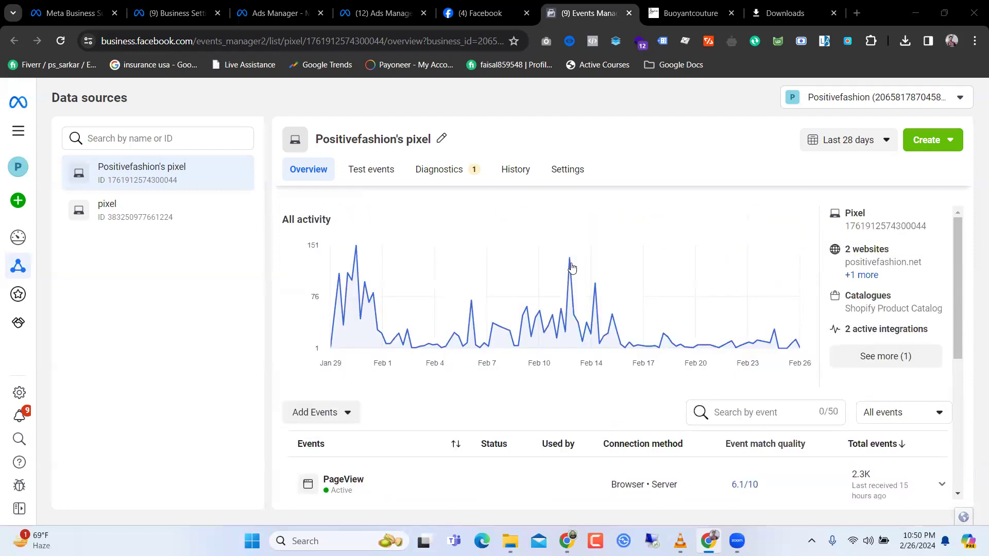
{"action": "scroll", "coordinate": [570, 266], "scroll_direction": "down", "scroll_amount": 5}
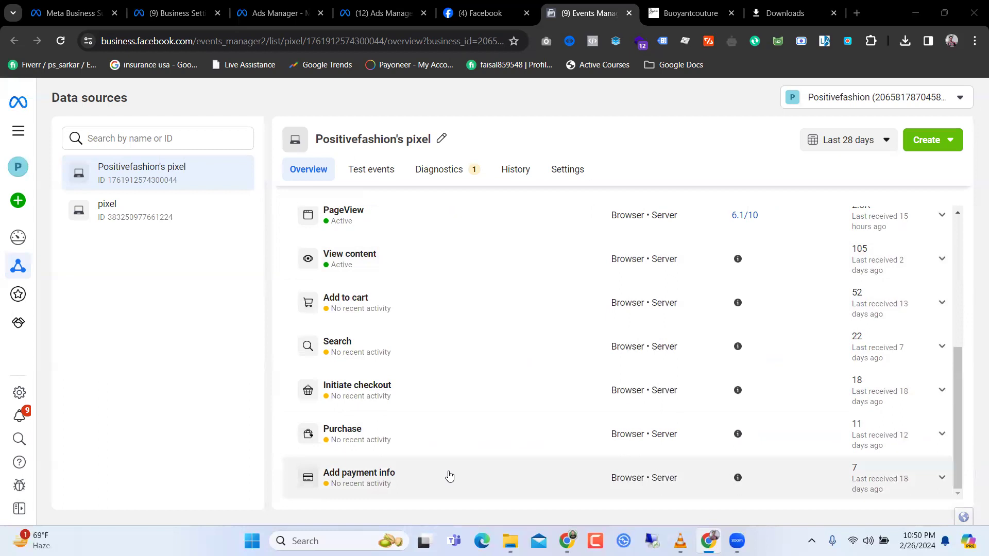
{"action": "scroll", "coordinate": [556, 371], "scroll_direction": "up", "scroll_amount": 5}
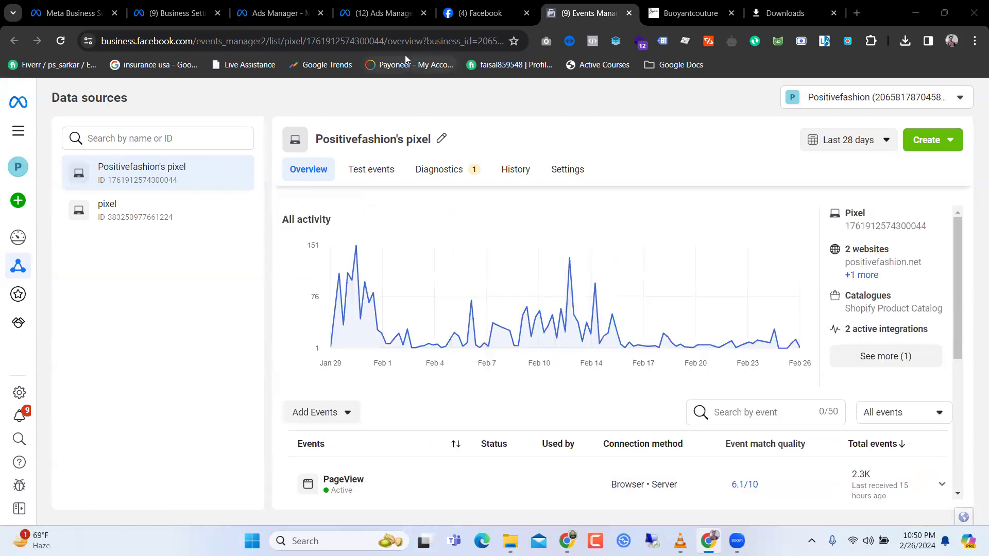
{"action": "mouse_move", "coordinate": [607, 289]}
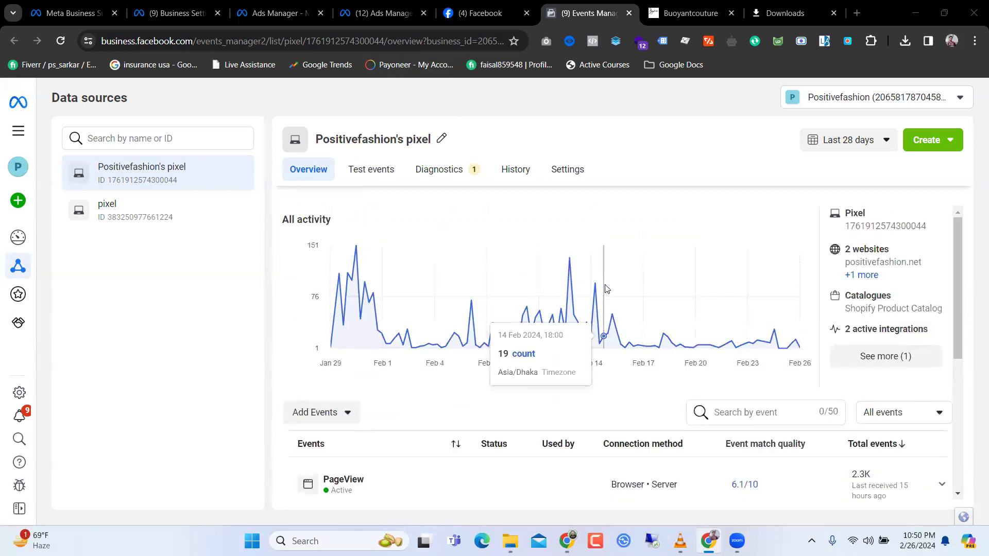